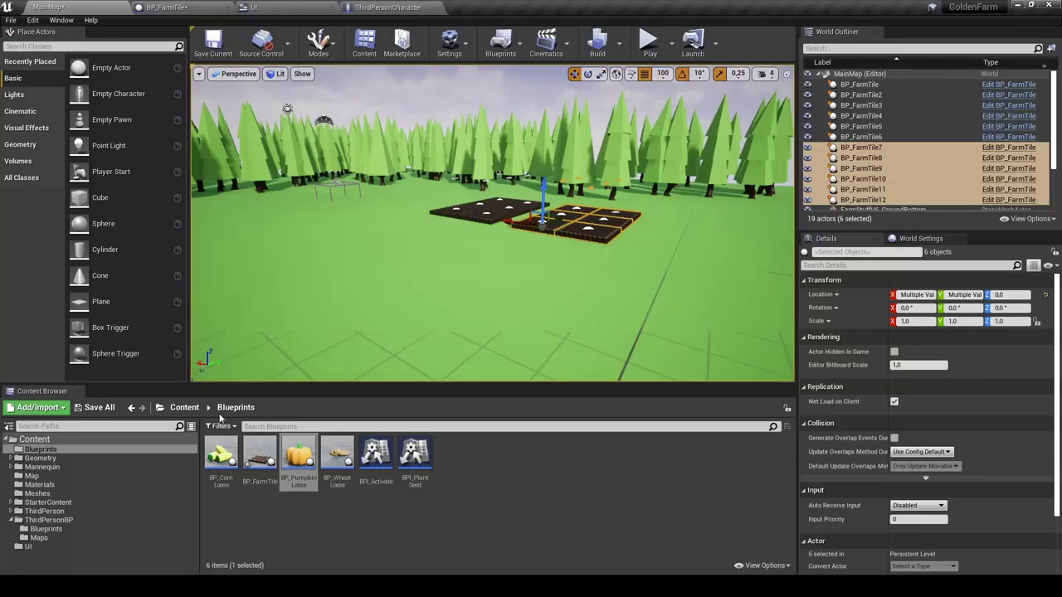
Add a new Actor-based Blueprint class named BP_WheatSeed in the Blueprints folder.
right_click(461, 499)
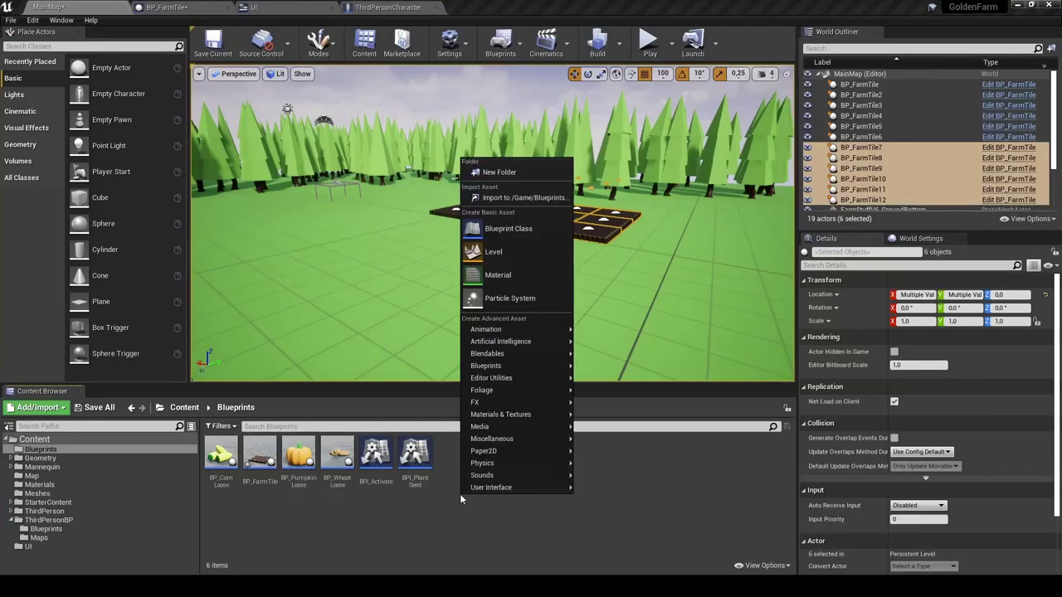
left_click(463, 504)
right_click(463, 505)
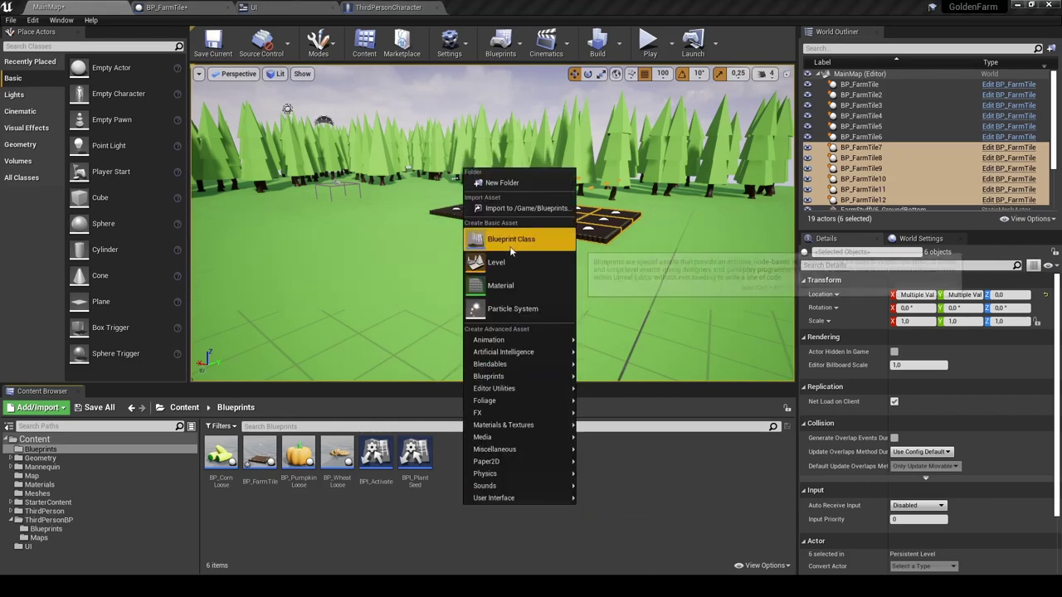
left_click(509, 234)
left_click(438, 201)
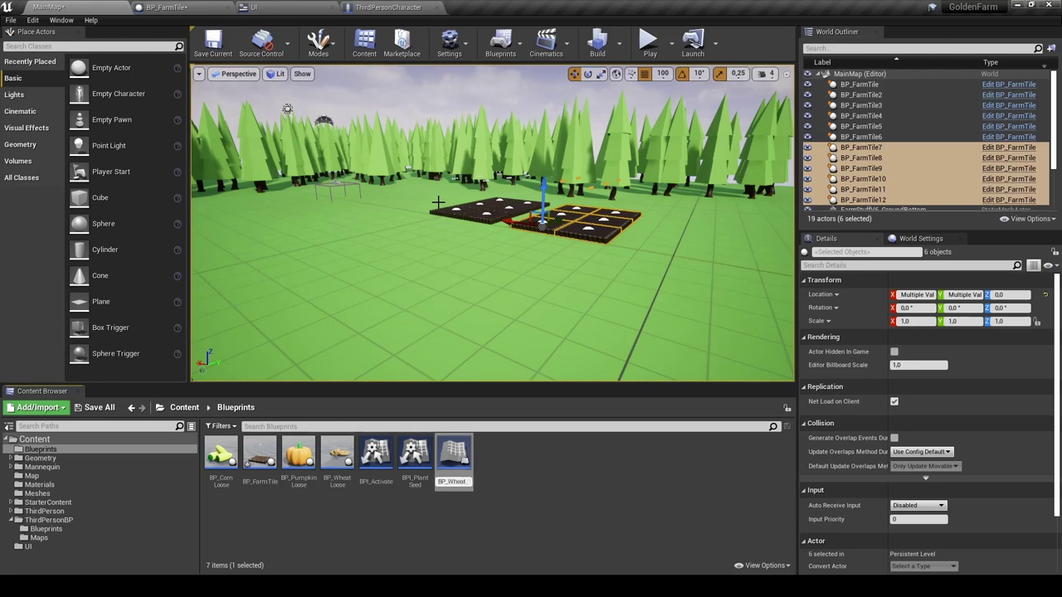
key("Return")
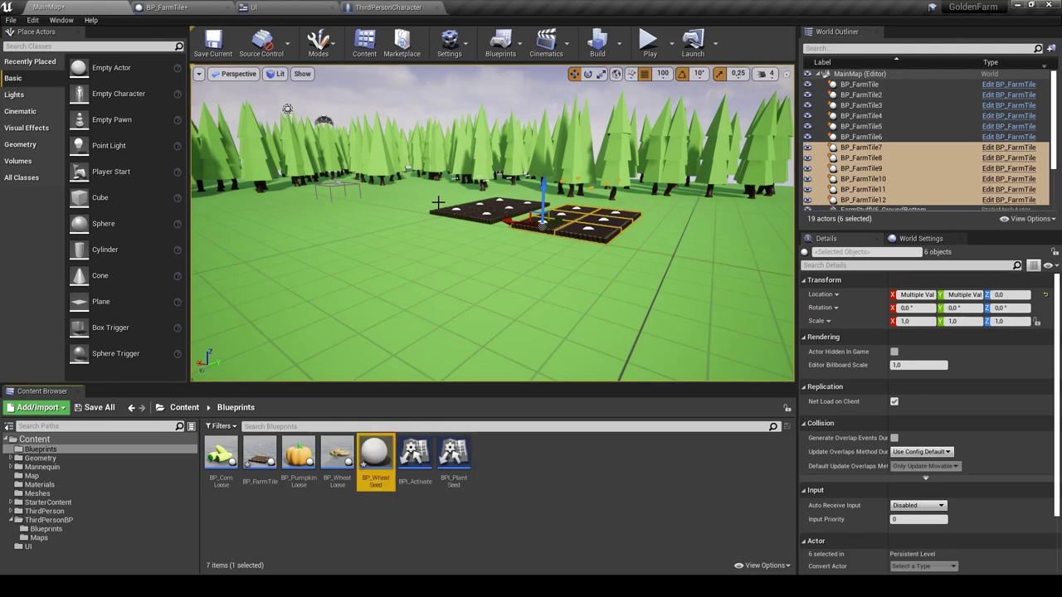
In BP_WheatSeed, add a Static Mesh component named Seed using FarmStuffV6_WheatSeed with Simulate Physics enabled.
double_click(375, 457)
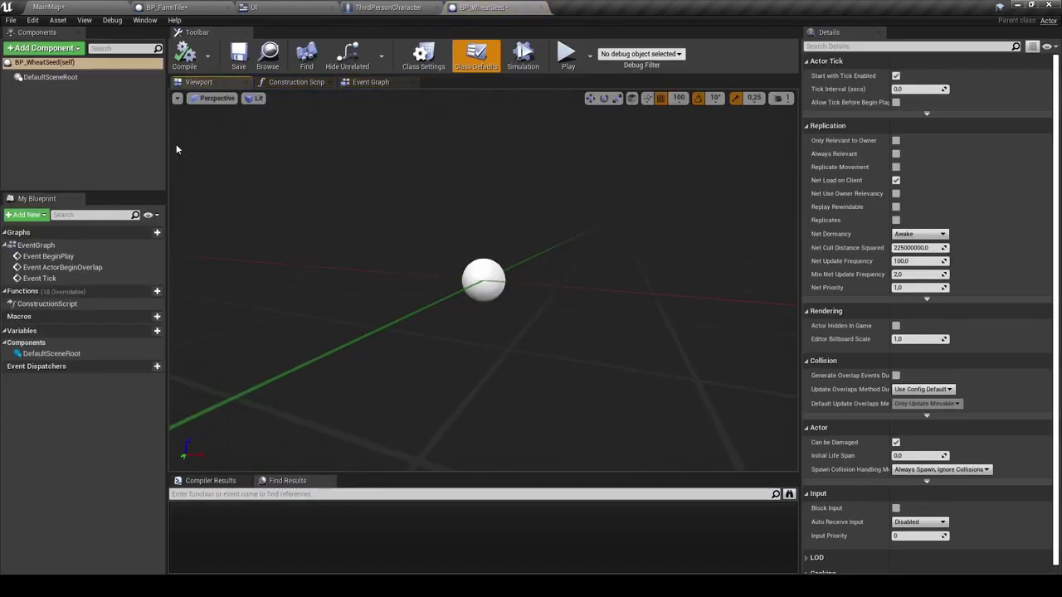
left_click(77, 52)
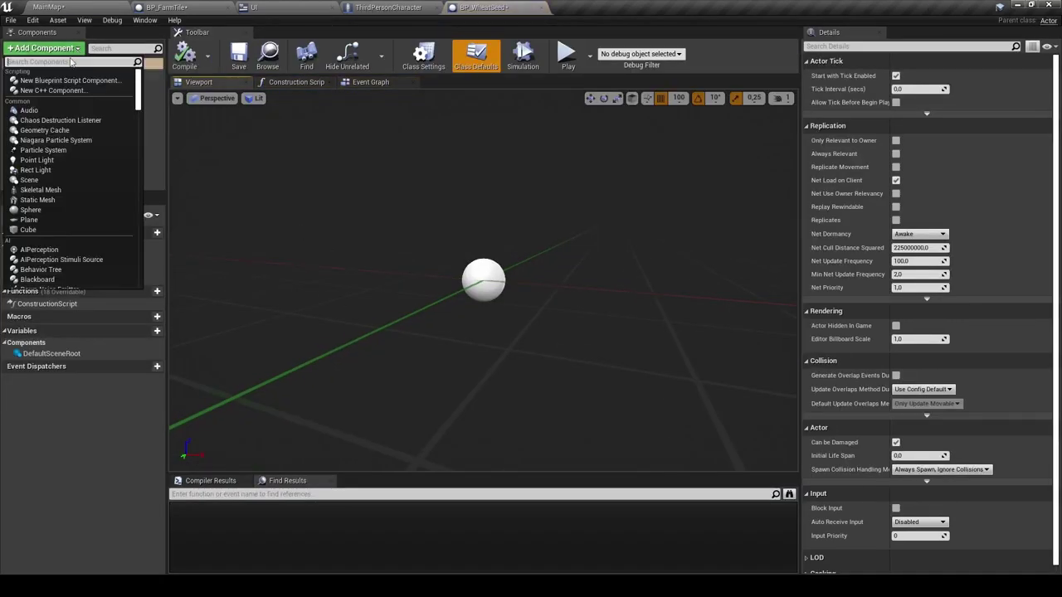
type("static")
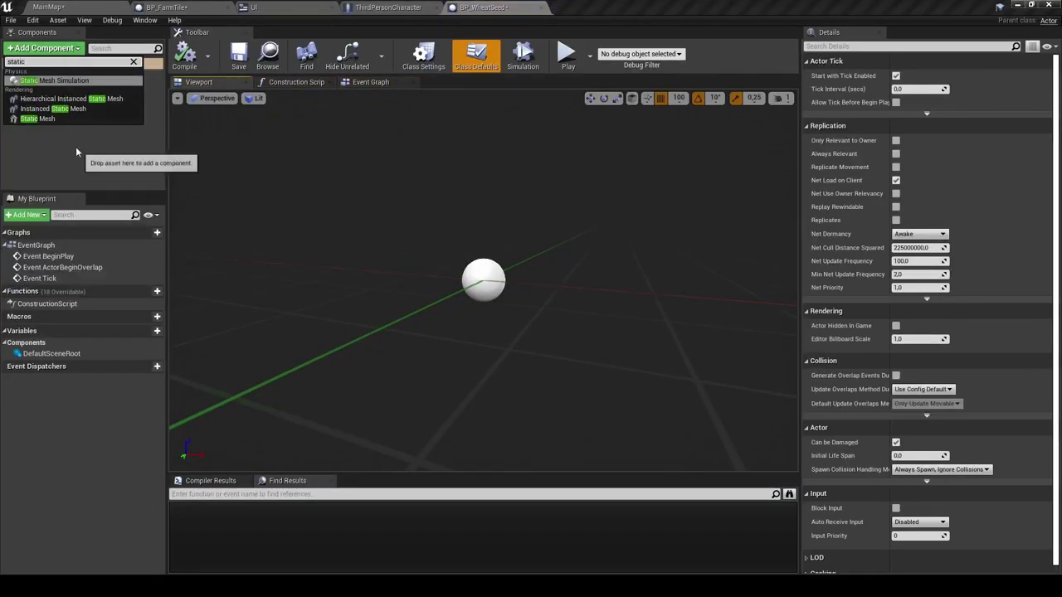
key("Return")
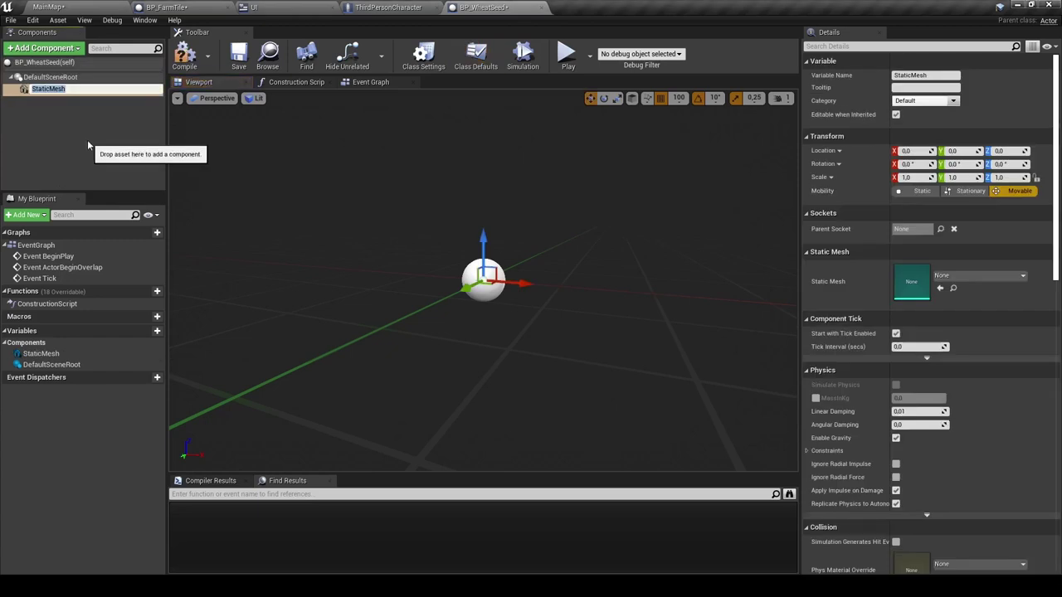
type("Seed")
key("Return")
left_click(964, 281)
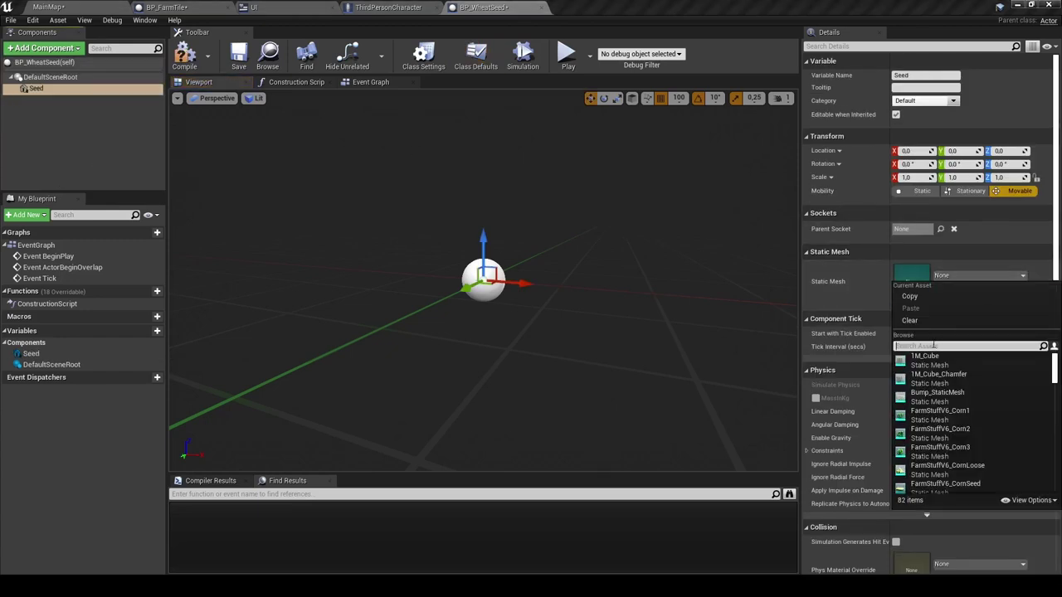
type("wheat")
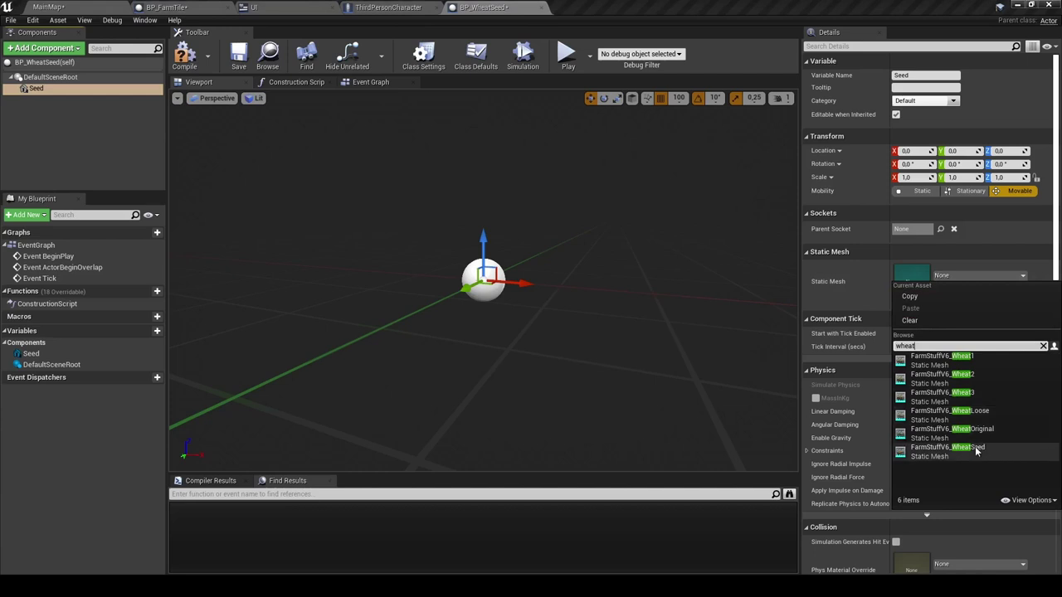
left_click(975, 448)
scroll(981, 434, "down", 2)
left_click(896, 396)
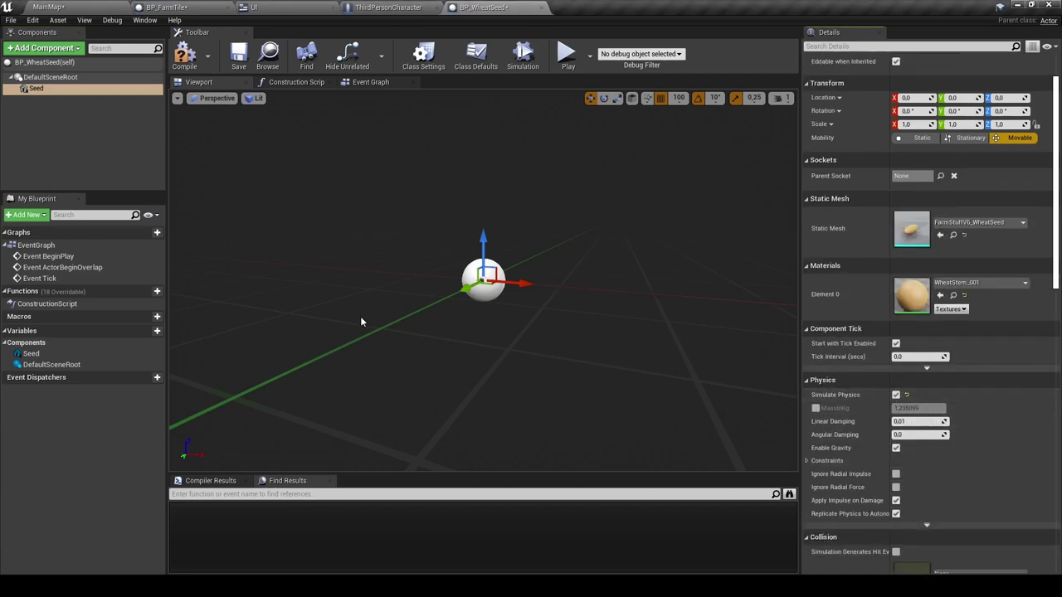
Add a Box collision component and shrink it to fit around the seed.
left_click(46, 48)
type("box")
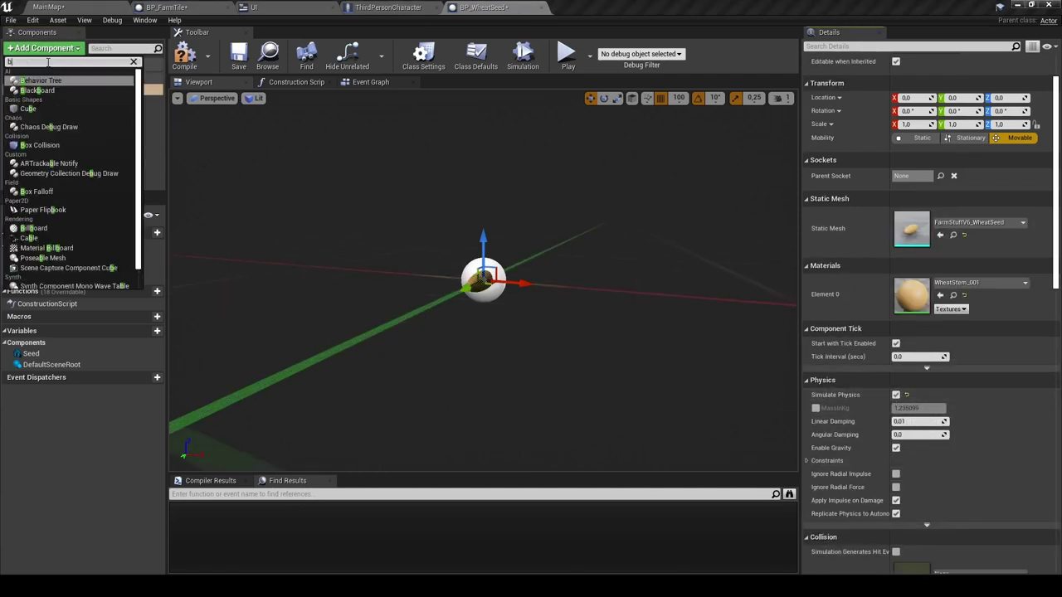
key("Return")
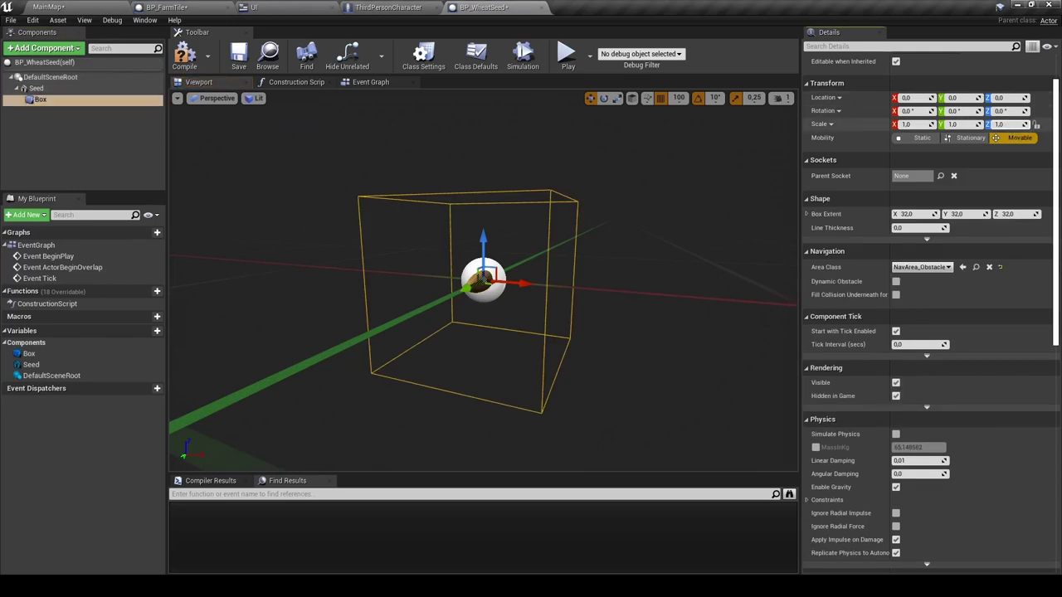
mouse_move(1009, 123)
left_mouse_down()
mouse_move(905, 123)
mouse_move(996, 124)
left_mouse_up()
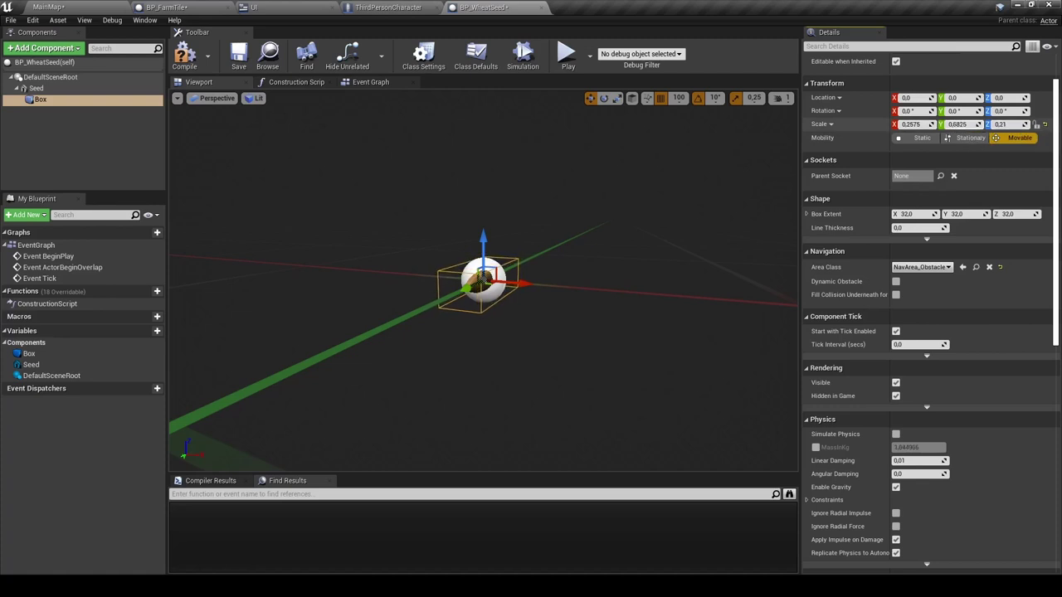
scroll(874, 355, "down", 2)
scroll(874, 355, "down", 5)
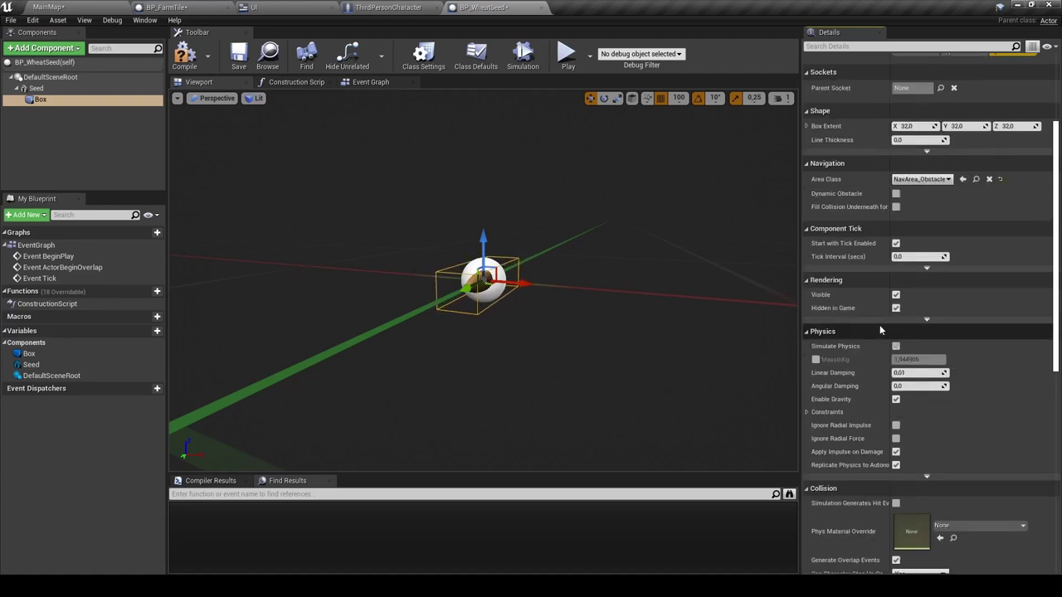
scroll(873, 355, "down", 8)
Add an On Component Begin Overlap (Box) event that casts to ThirdPersonCharacter.
left_click(902, 346)
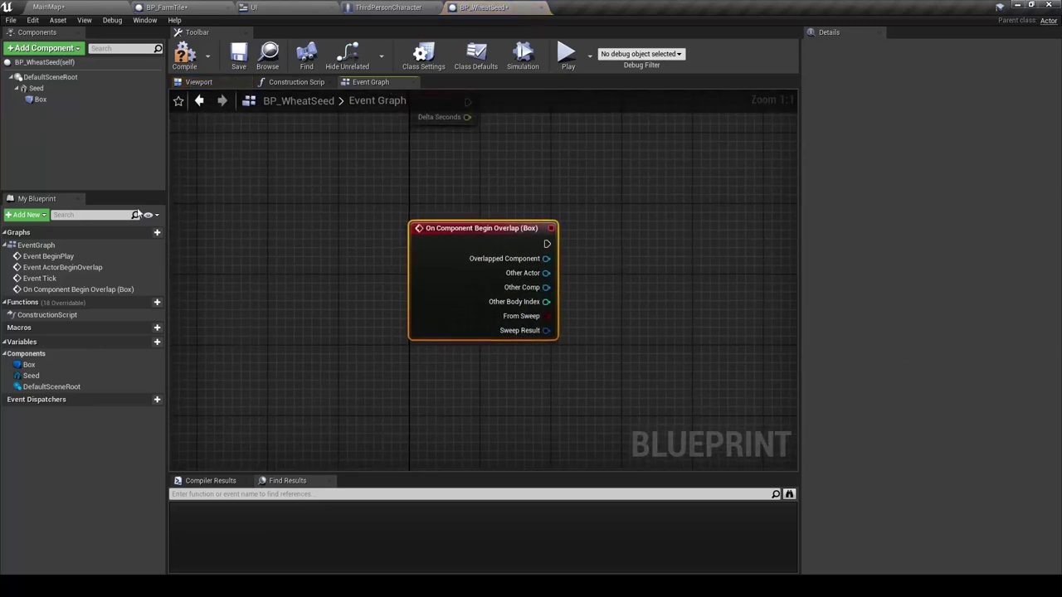
right_click_drag(445, 275, 272, 261)
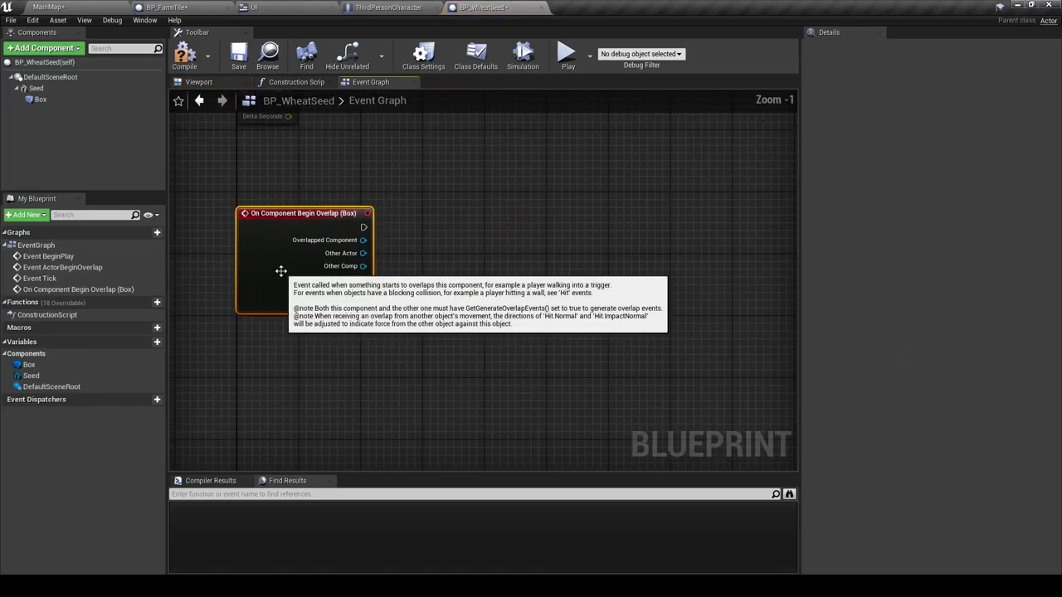
left_click_drag(362, 228, 464, 244)
type("third")
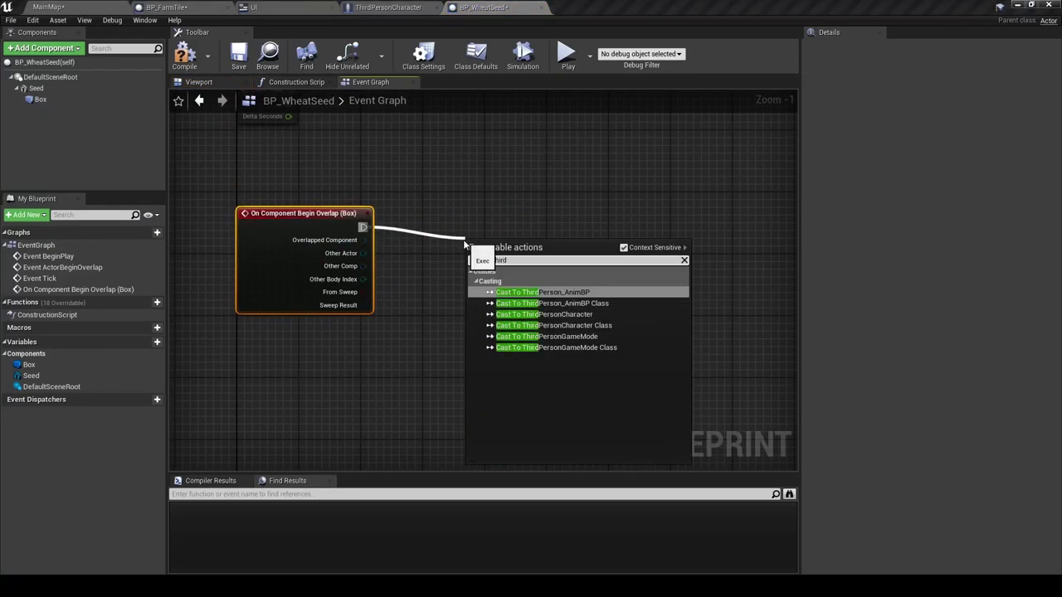
key("Return")
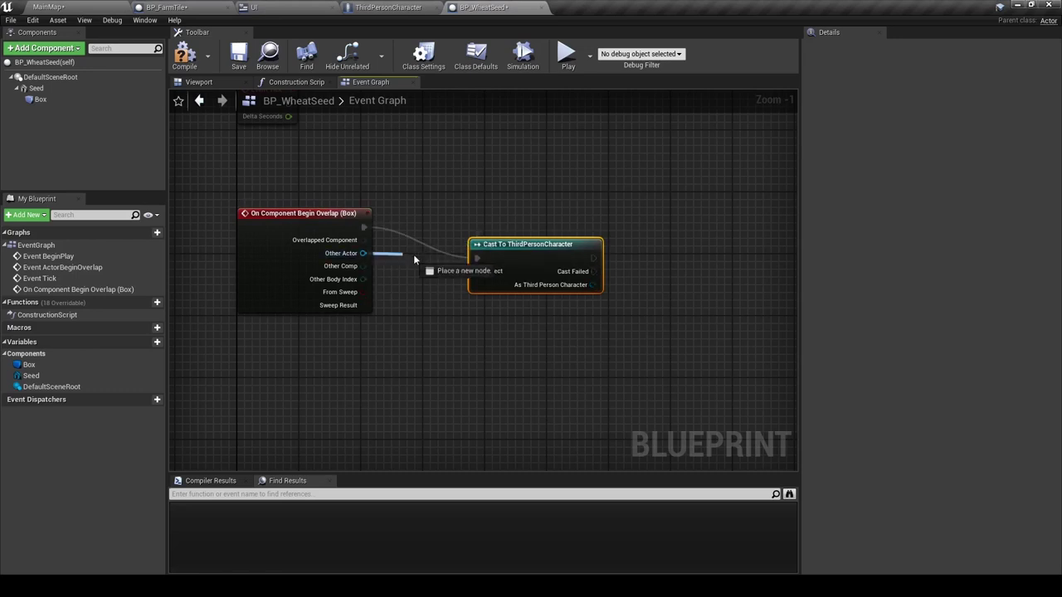
Get the character's Amount Of Wheat Seed and increment it after a successful cast.
right_click_drag(508, 260, 354, 233)
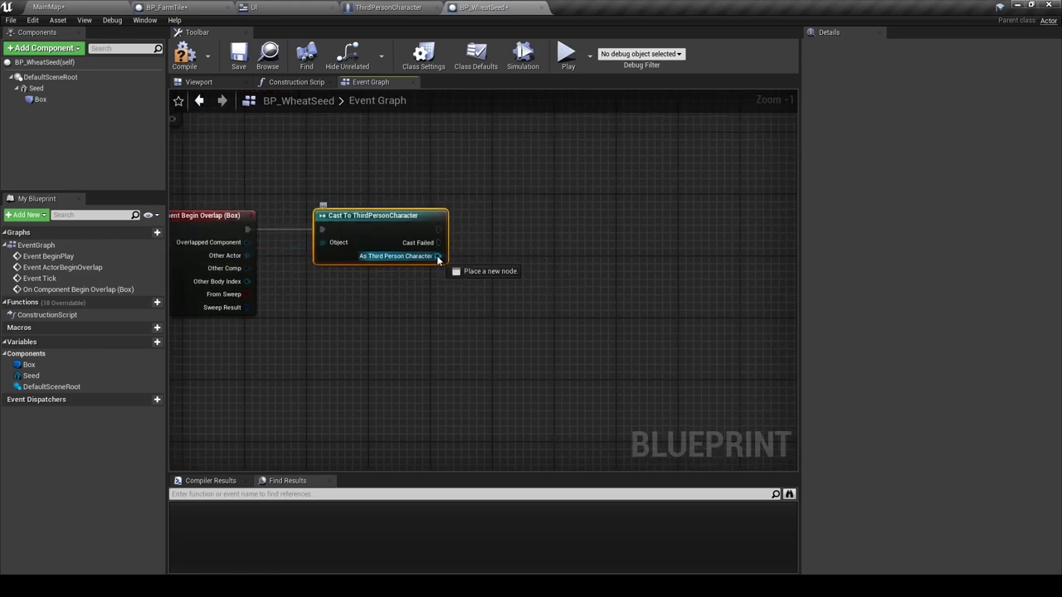
left_click_drag(437, 256, 507, 290)
type("amount of")
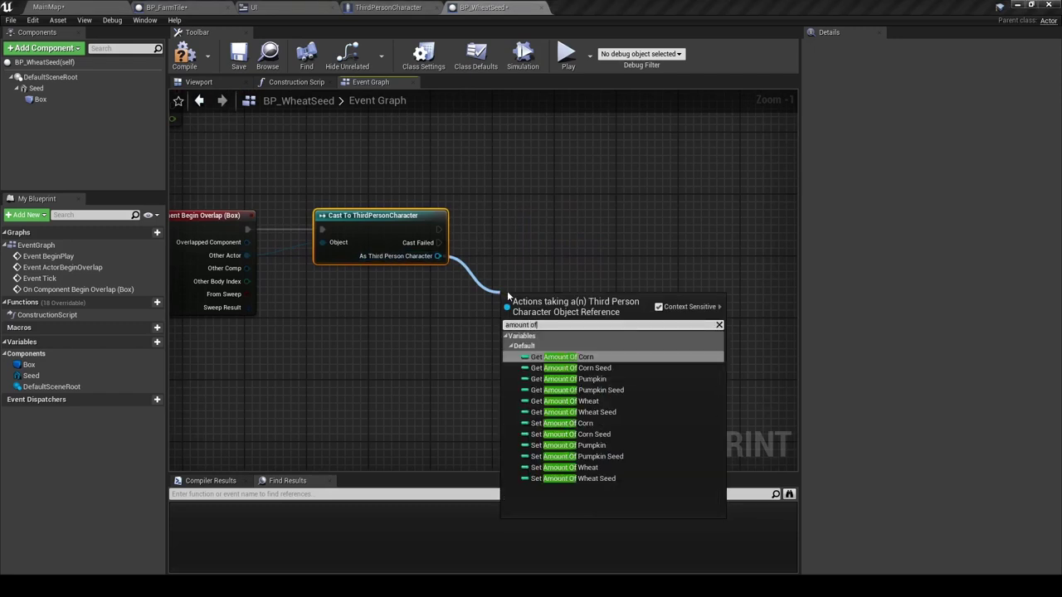
left_click(579, 413)
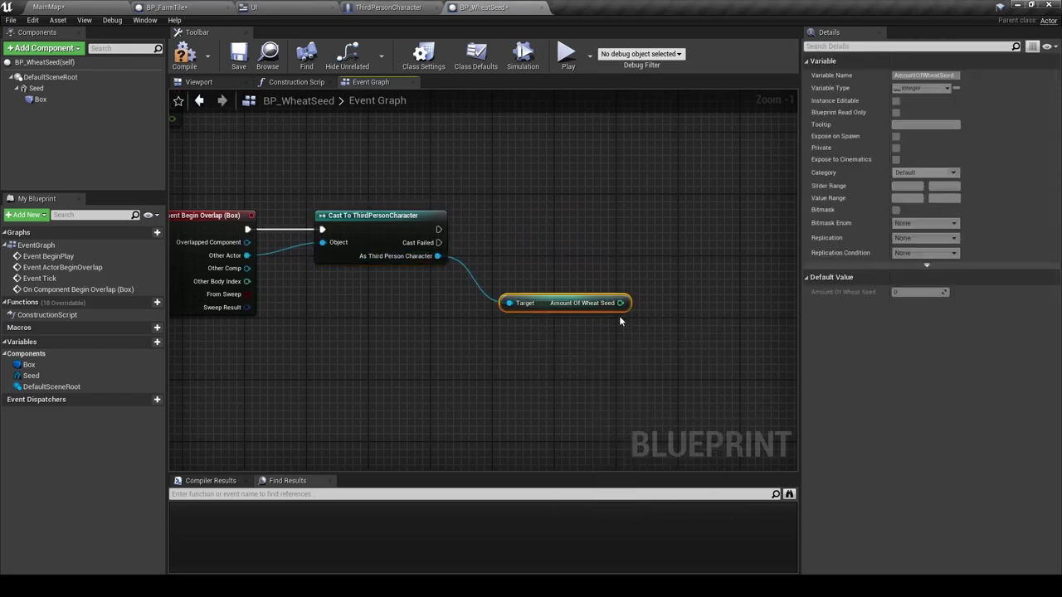
mouse_move(621, 303)
left_mouse_down()
mouse_move(586, 251)
mouse_move(517, 245)
left_mouse_up()
left_click(648, 316)
left_click_drag(440, 229, 522, 230)
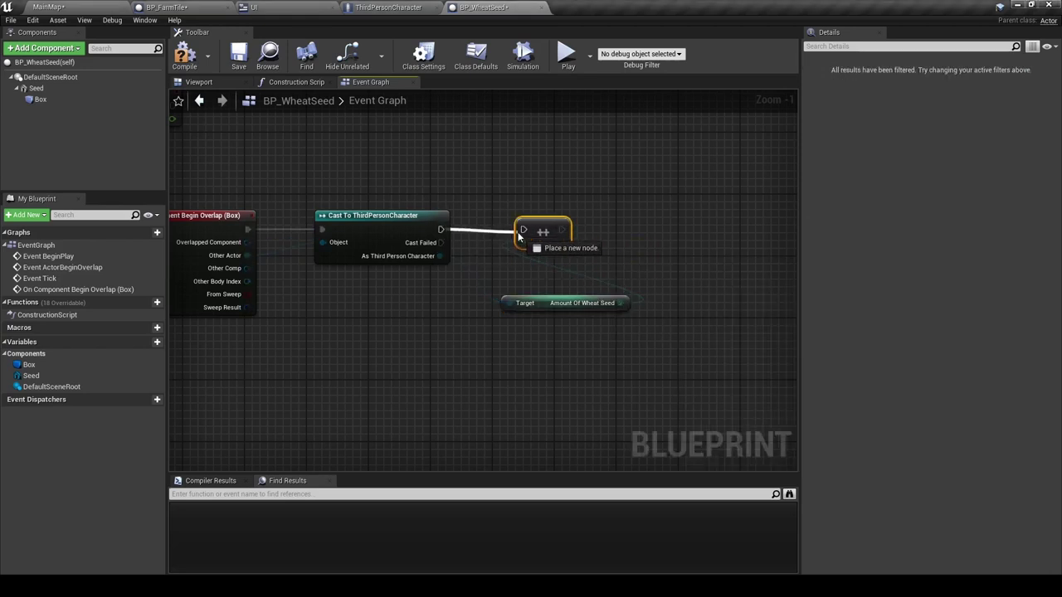
left_click_drag(523, 303, 494, 265)
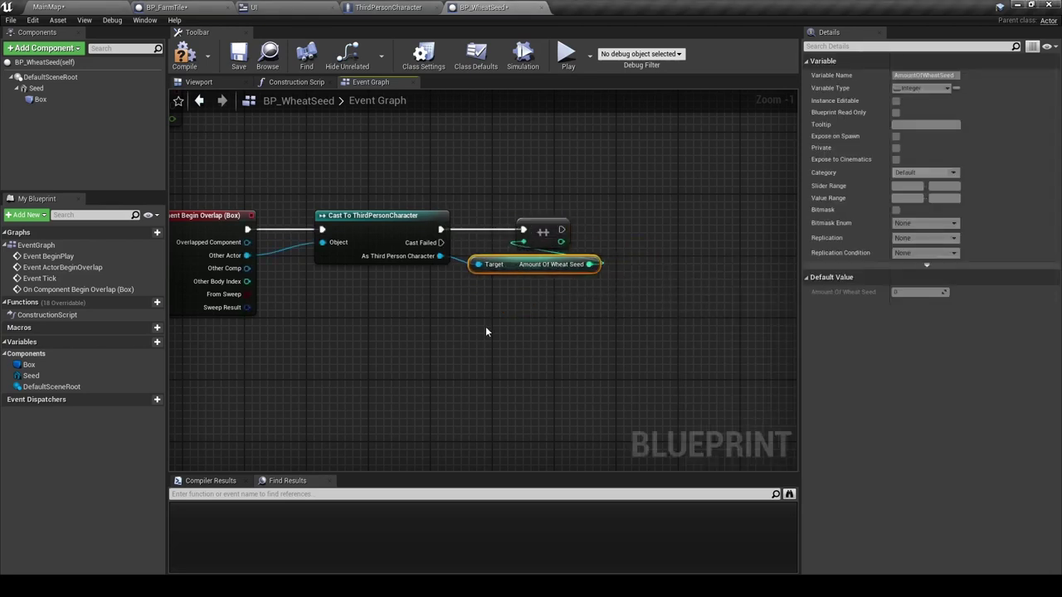
Store the incremented value with a SET Amount Of Wheat Seed node after the increment.
right_click_drag(486, 326, 397, 339)
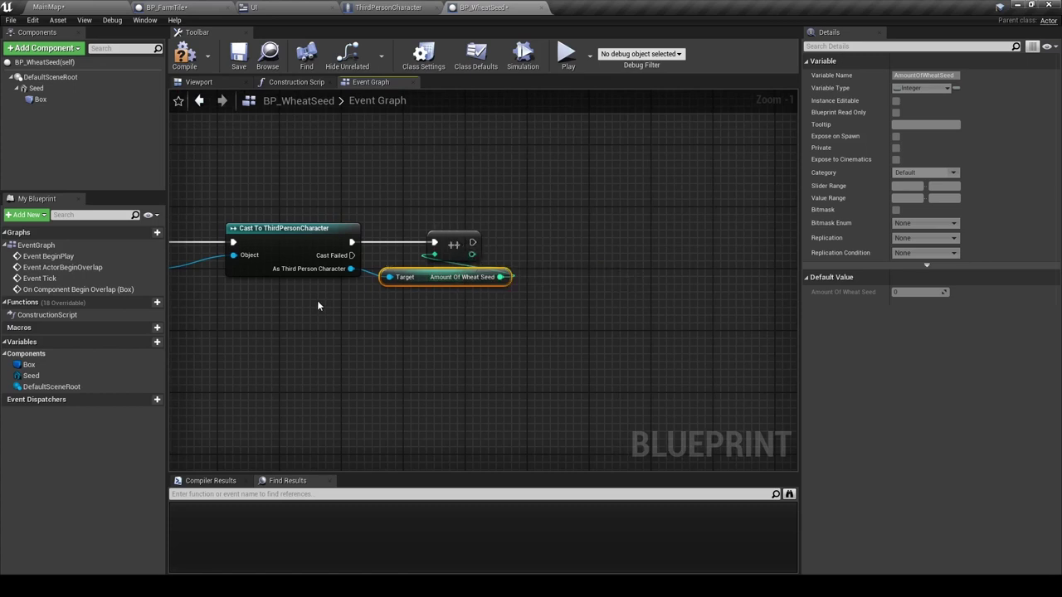
left_click_drag(351, 269, 551, 254)
type("set")
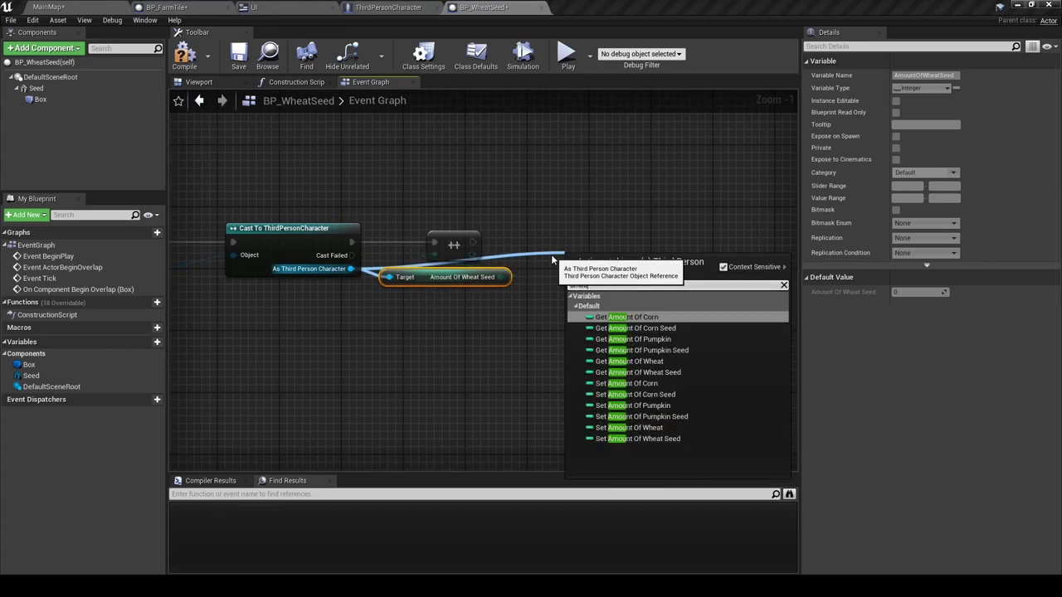
type(" amount of wh")
left_click(631, 327)
left_click_drag(622, 303, 591, 272)
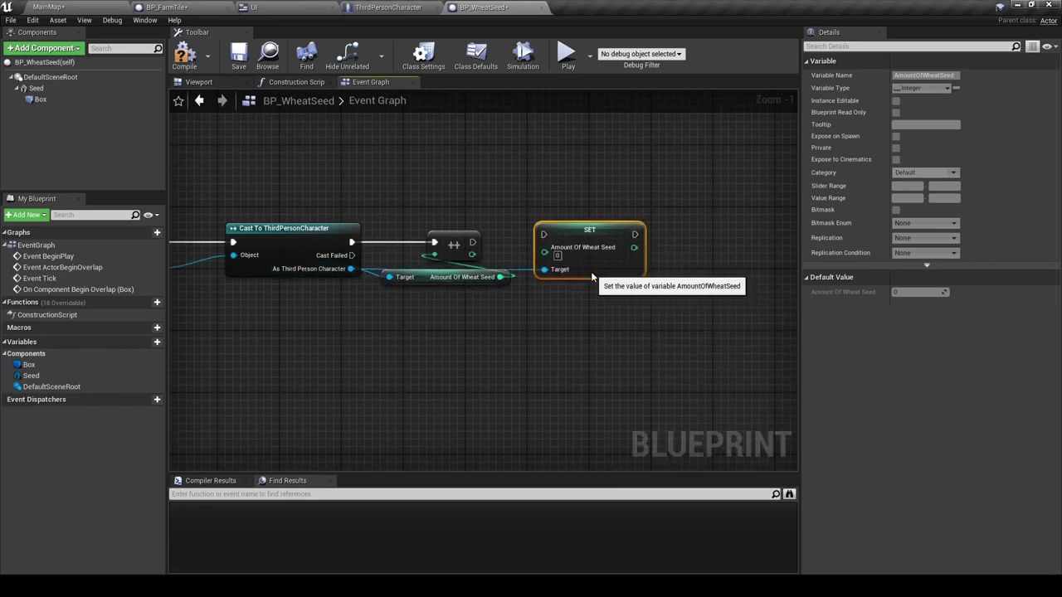
mouse_move(473, 242)
left_mouse_down()
mouse_move(543, 235)
mouse_move(547, 257)
left_mouse_up()
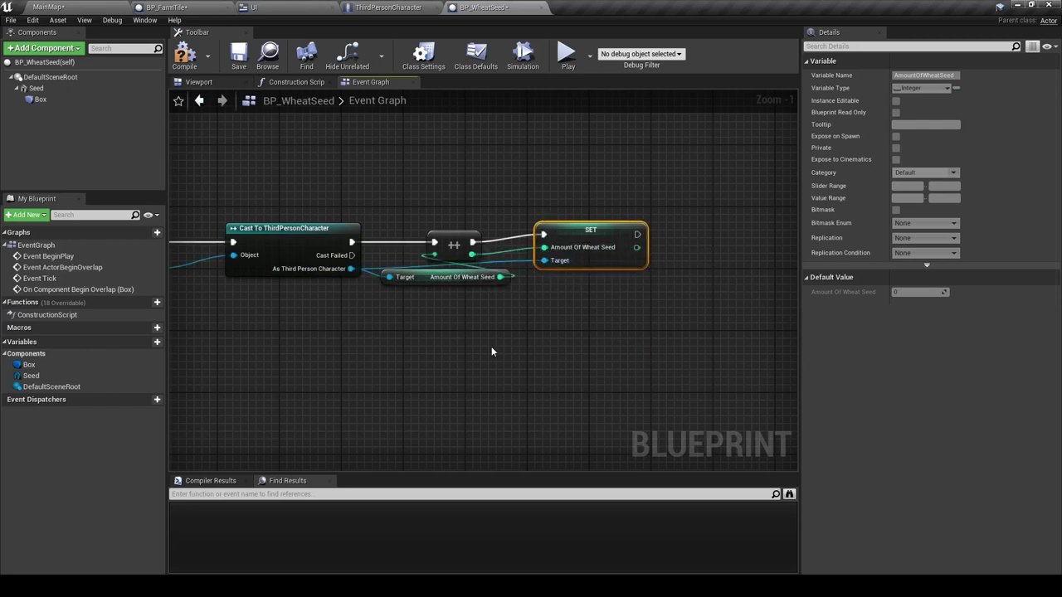
Call DestroyActor after the SET node and review the whole overlap chain.
right_click_drag(492, 346, 325, 356)
left_click_drag(470, 243, 531, 248)
type("destroy")
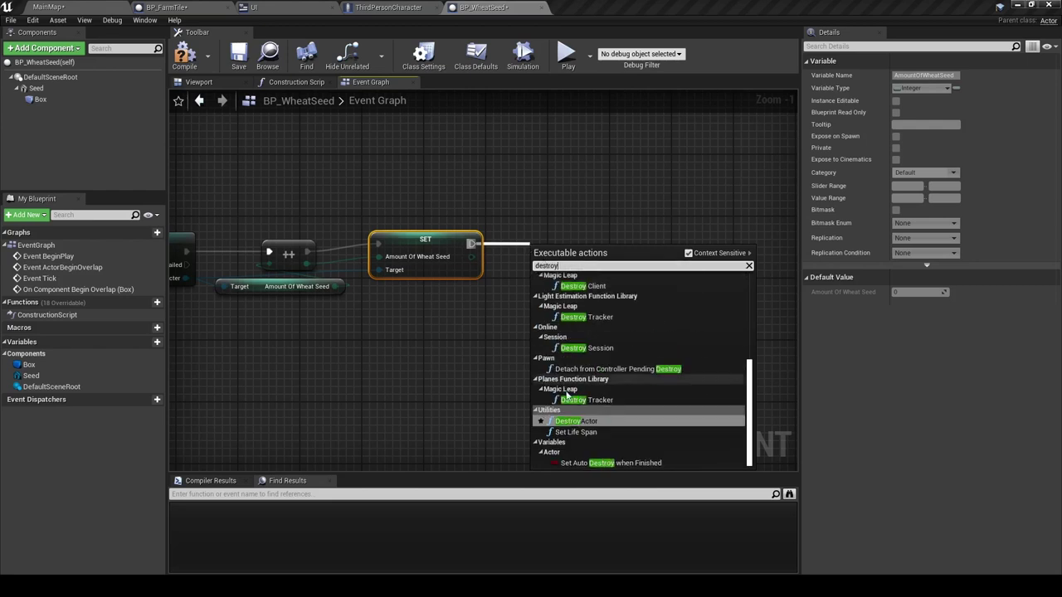
left_click(576, 421)
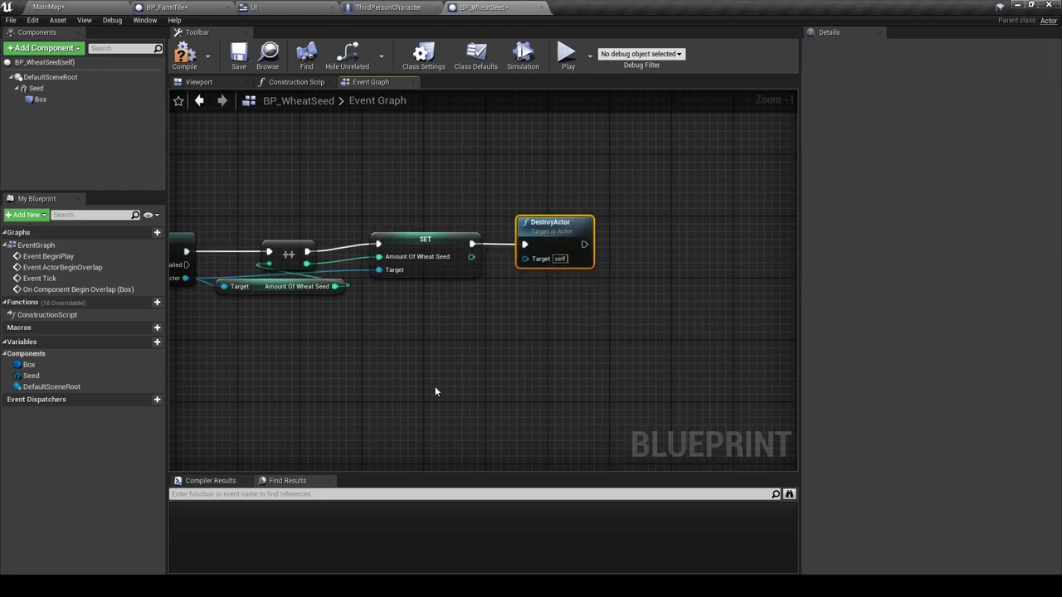
right_click_drag(412, 383, 558, 376)
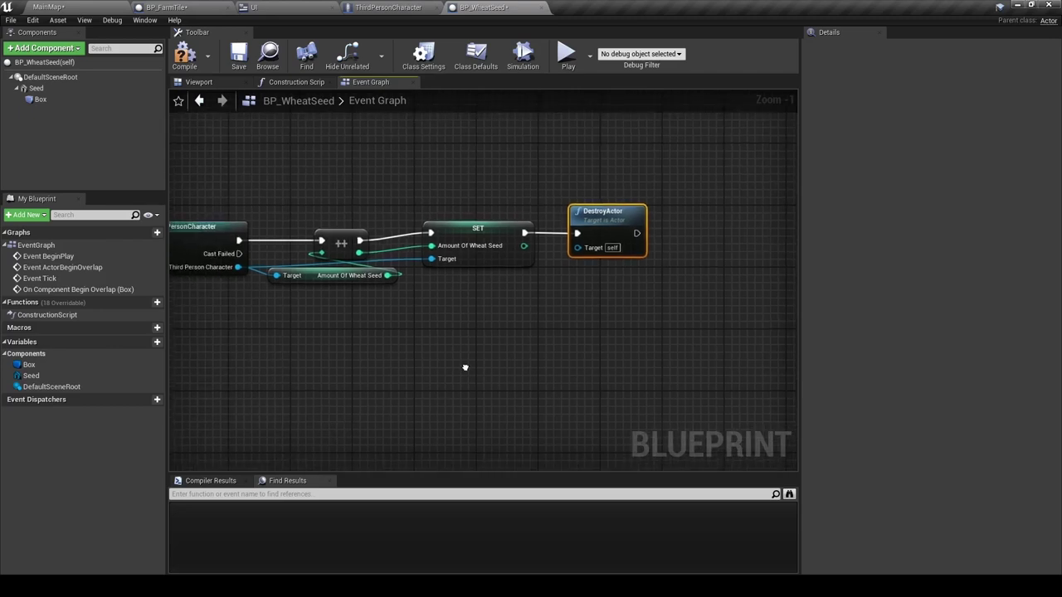
right_click_drag(430, 410, 532, 375)
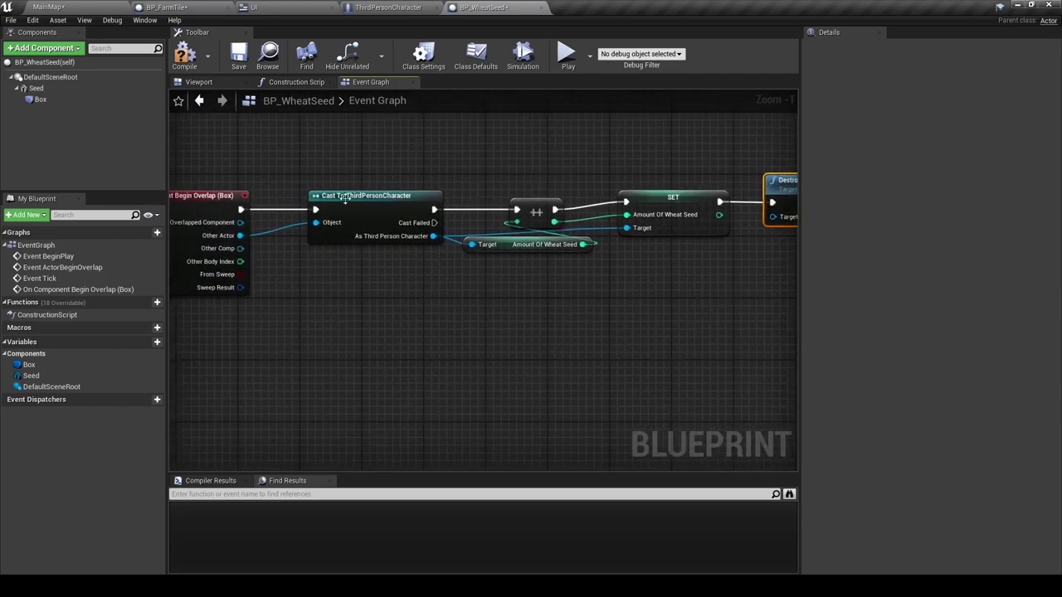
Duplicate BP_WheatSeed as BP_CornSeed and open it for editing.
left_click(89, 7)
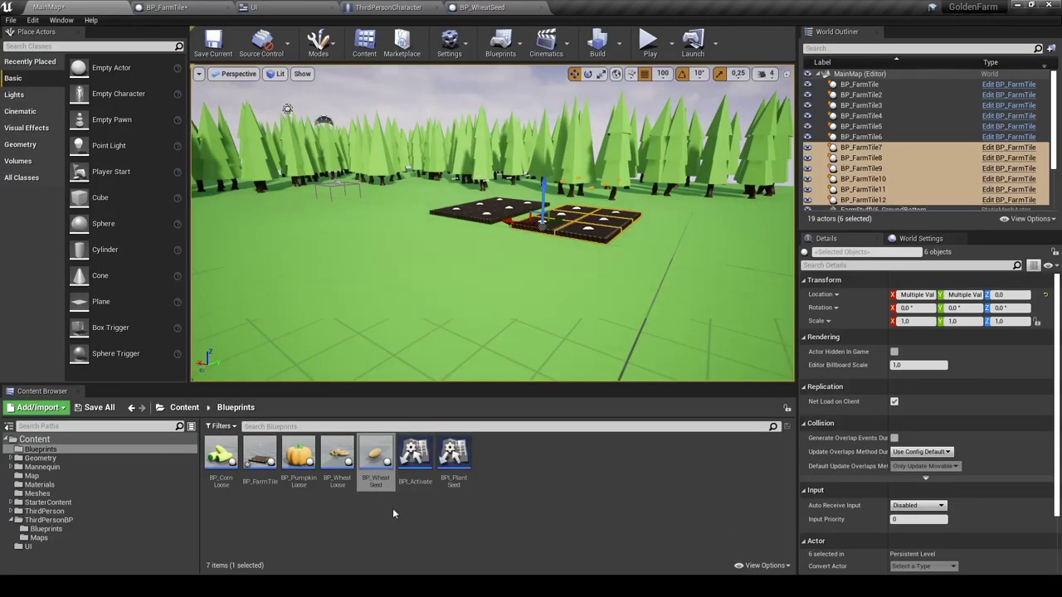
right_click(392, 508)
left_click(420, 386)
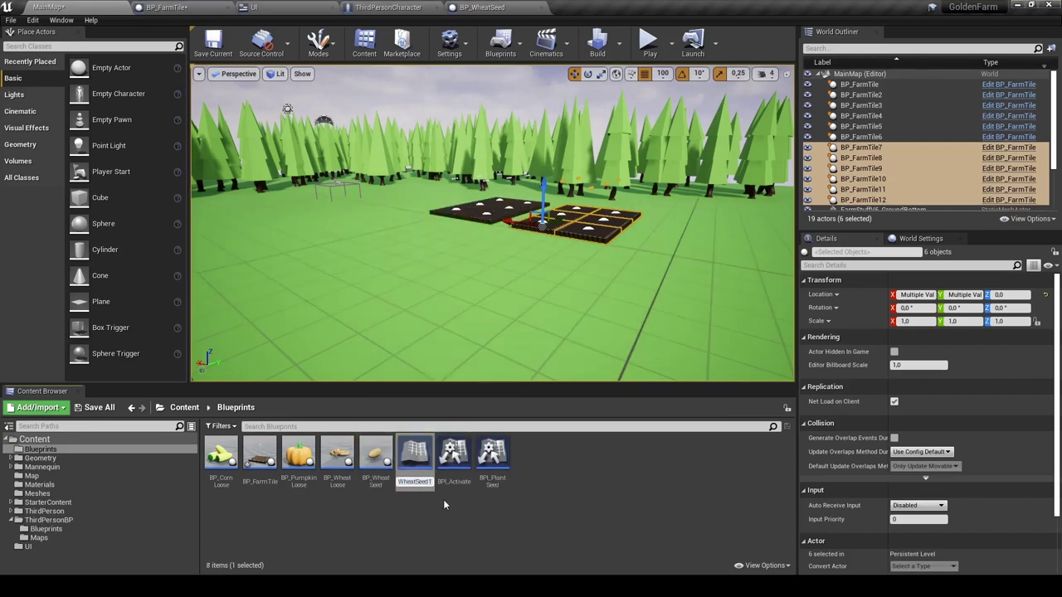
type("CornSeed")
key("Return")
double_click(260, 455)
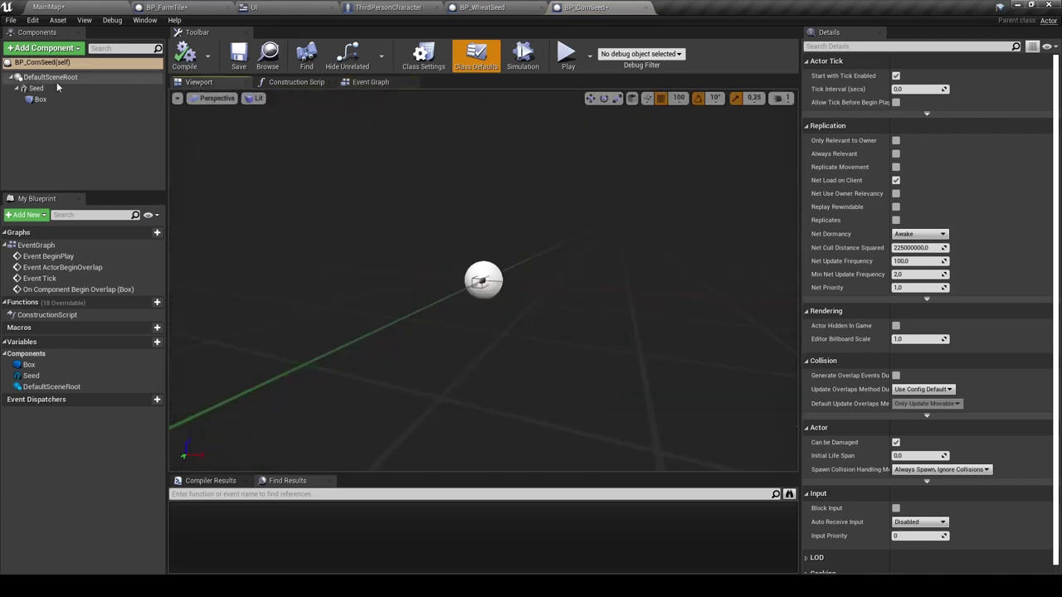
Change the Seed component's mesh to FarmStuffV6_CornSeed, keeping its original scale.
left_click(35, 88)
left_click(979, 275)
type("corn")
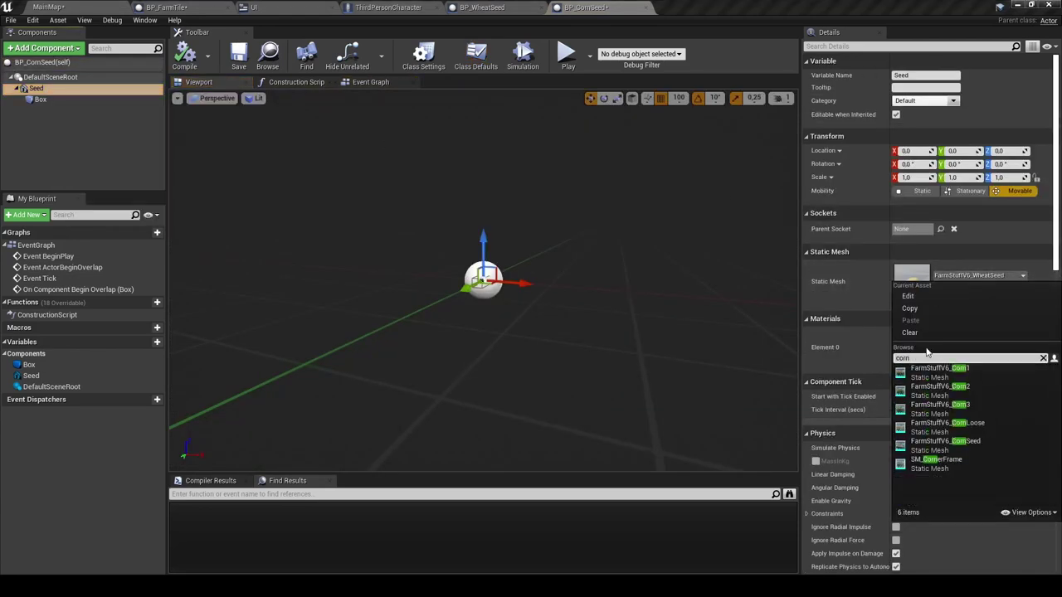
left_click(946, 440)
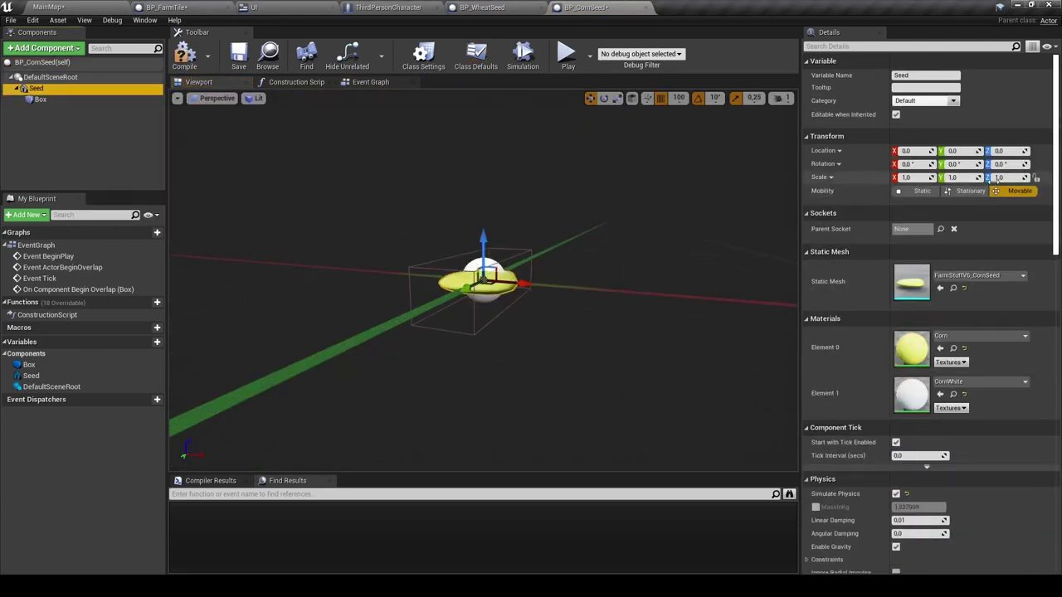
left_click_drag(911, 176, 934, 177)
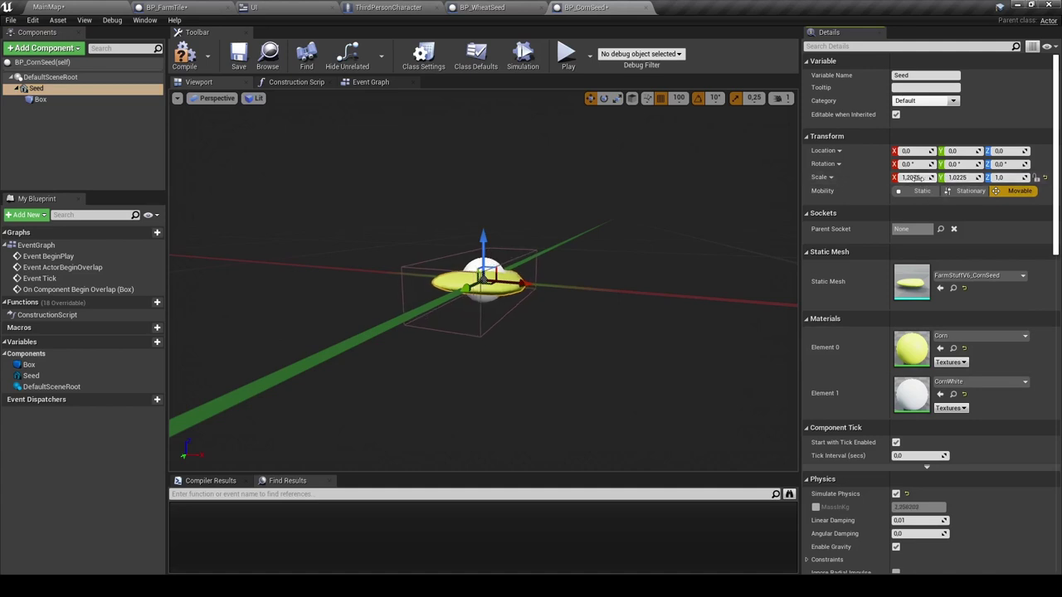
key("ctrl+z")
Rescale the Box collision to 0.4025, 0.7325, 0.17.
left_click(40, 99)
left_click(37, 88)
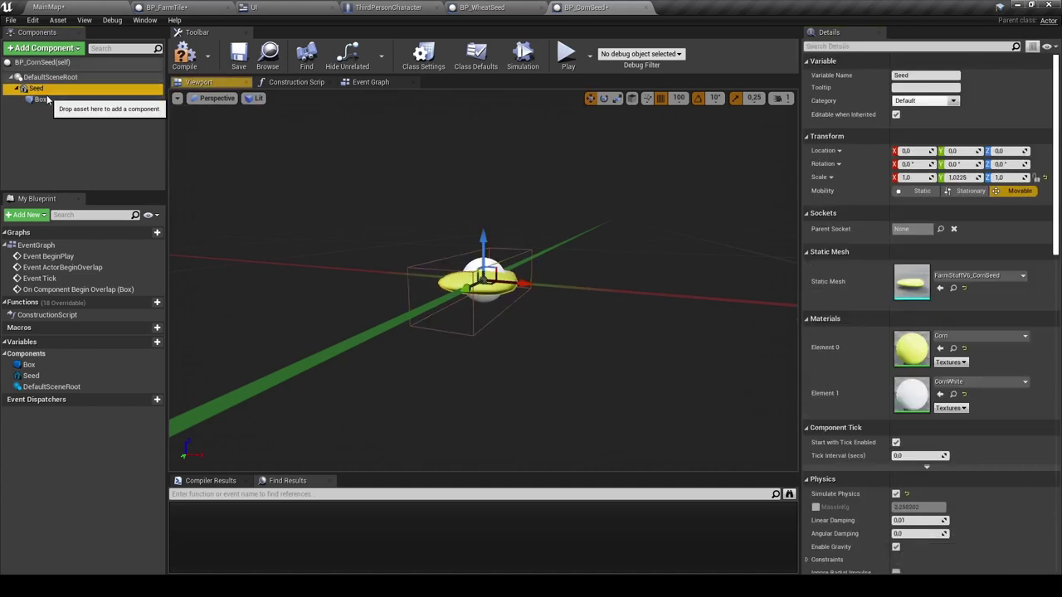
left_click(48, 100)
left_click_drag(912, 177, 918, 177)
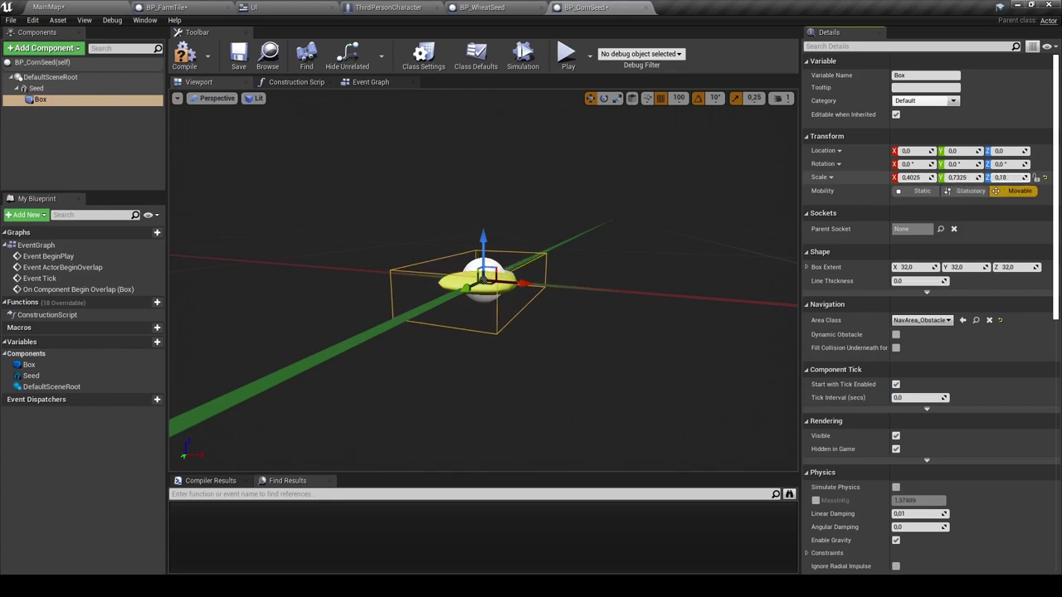
left_click_drag(1001, 178, 992, 178)
In the Event Graph, replace the wheat seed getter with Amount Of Corn Seed feeding the increment.
left_click(370, 82)
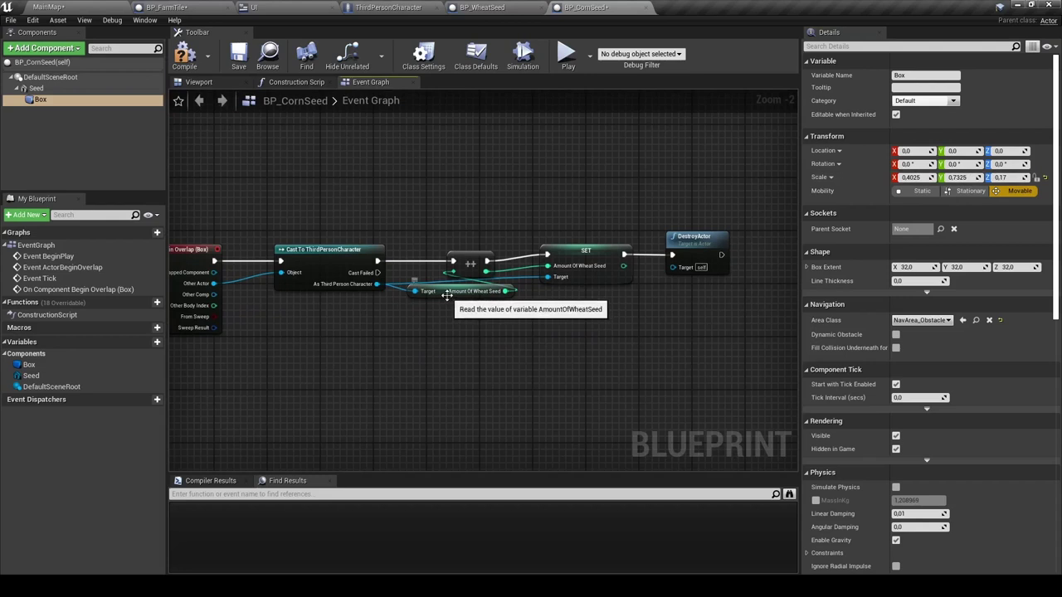
left_click(446, 292)
key("Delete")
left_click_drag(377, 284, 398, 330)
type("amount of")
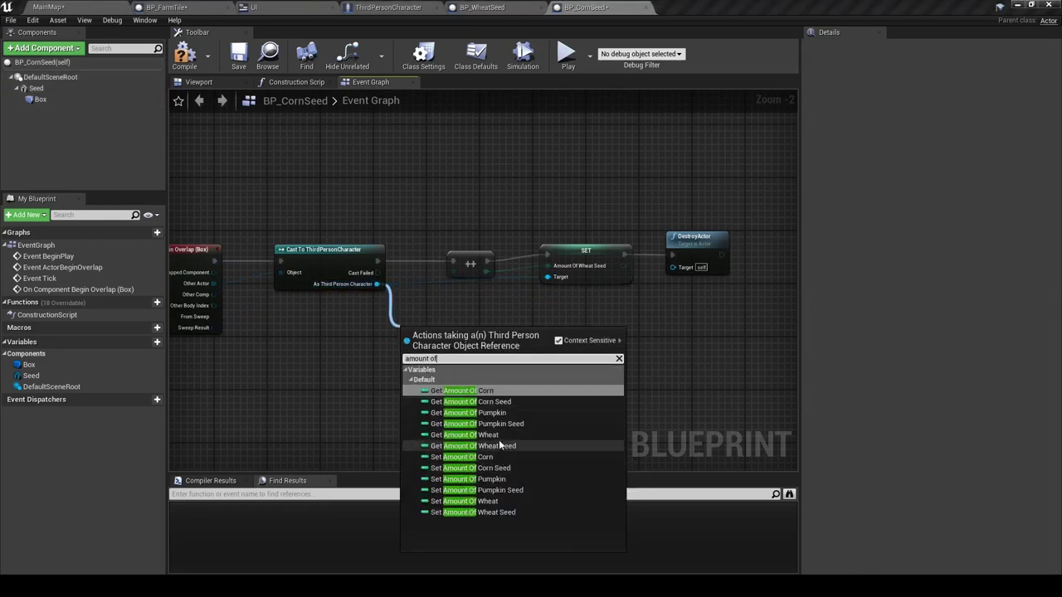
left_click(490, 401)
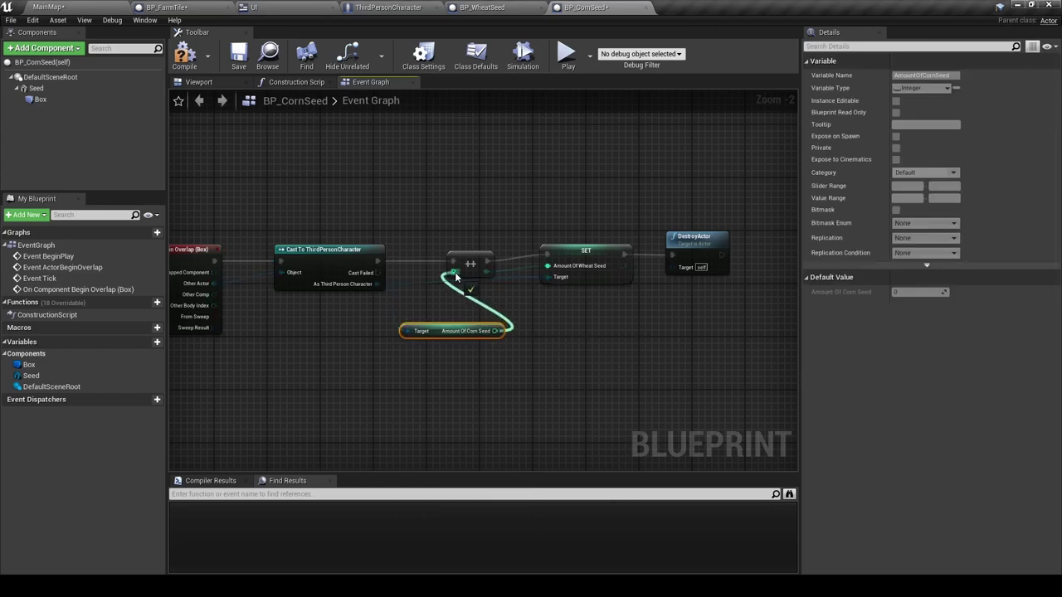
left_click_drag(455, 277, 453, 273)
Swap the wheat SET for Set Amount Of Corn Seed wired before DestroyActor, then compile.
left_click(559, 263)
key("Delete")
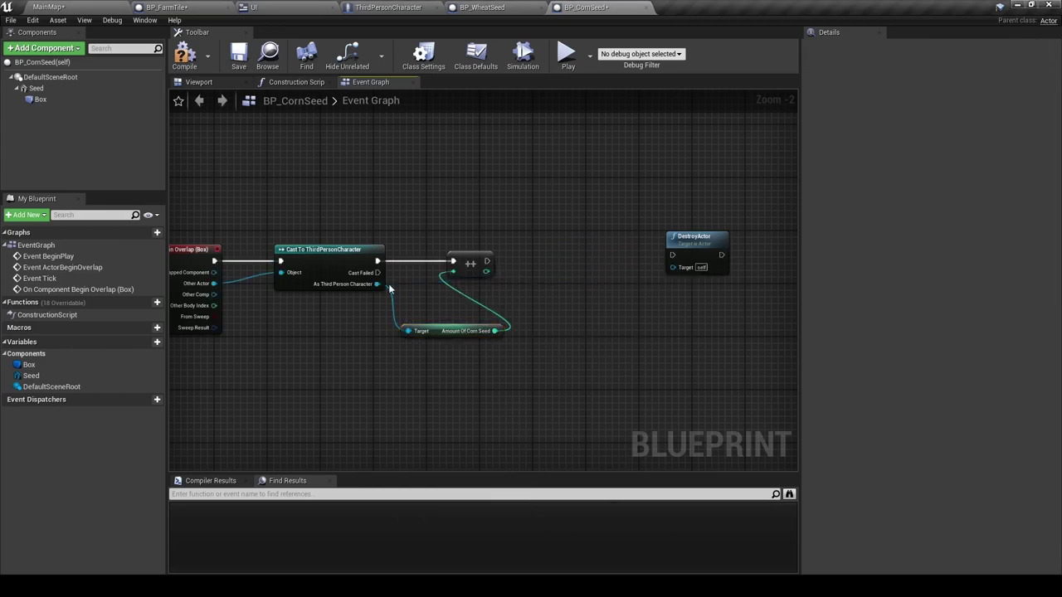
left_click_drag(378, 284, 568, 292)
type("amount of")
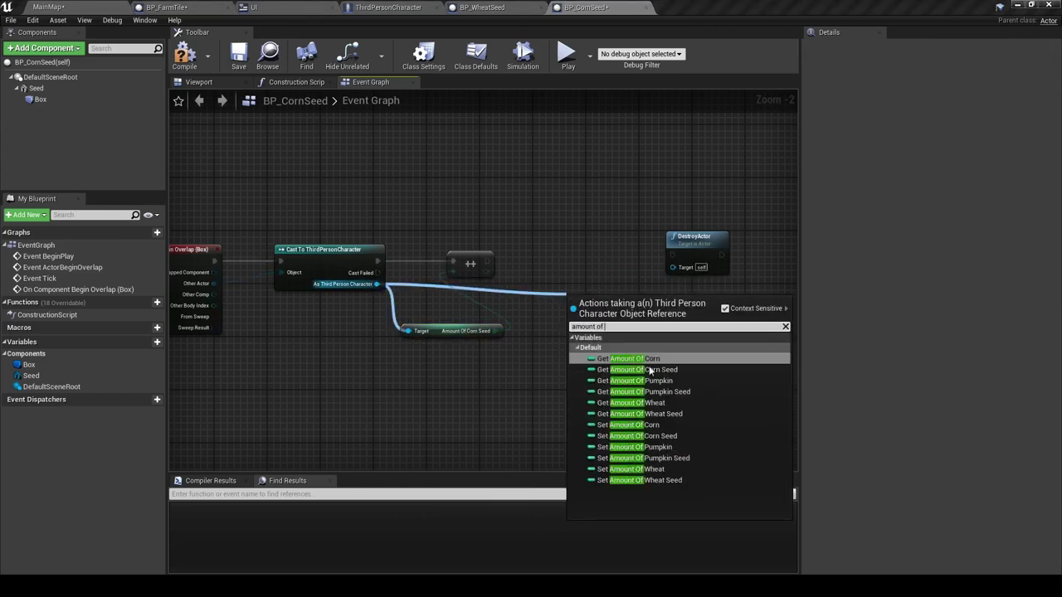
left_click(664, 436)
mouse_move(572, 307)
left_mouse_down()
mouse_move(488, 264)
mouse_move(573, 319)
left_mouse_up()
left_click_drag(647, 307, 674, 257)
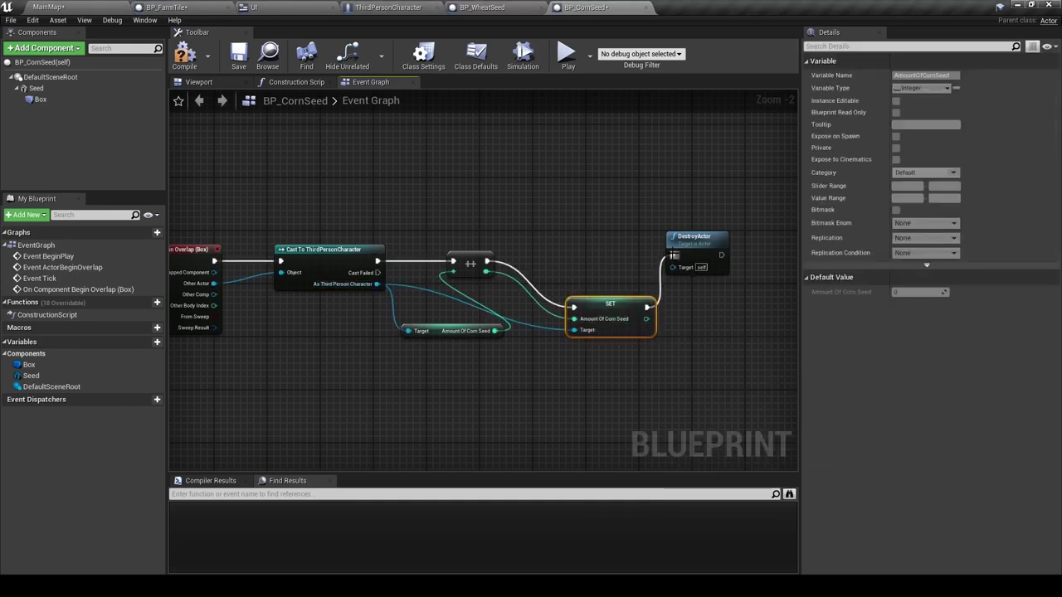
left_click_drag(598, 307, 566, 261)
left_click_drag(441, 335, 446, 310)
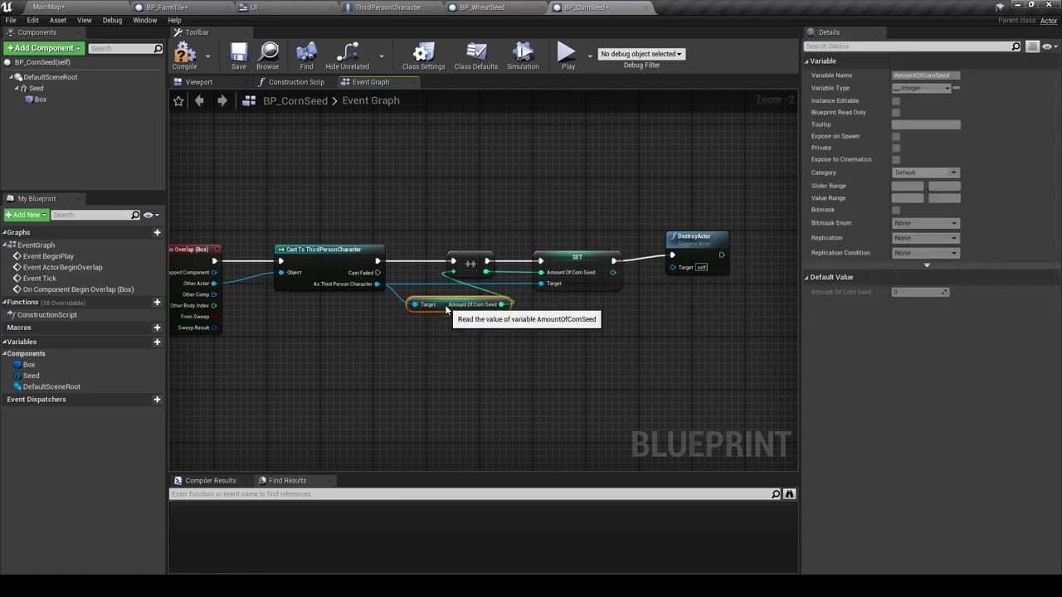
left_click(190, 58)
Save BP_CornSeed, then duplicate it as BP_PumpkinSeed and open the copy.
left_click(238, 56)
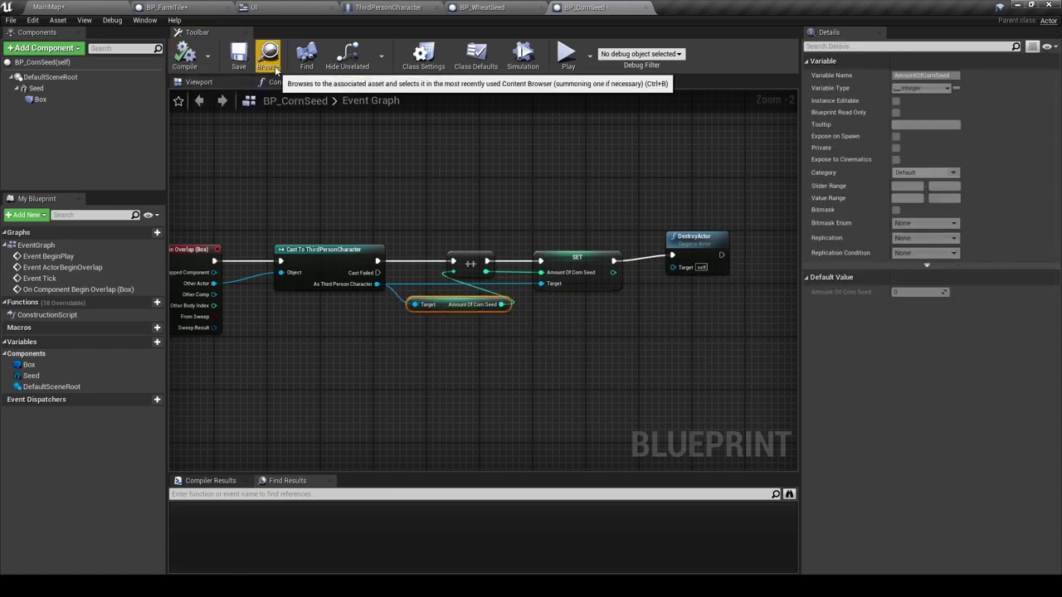
left_click(267, 56)
right_click(257, 486)
left_click(291, 258)
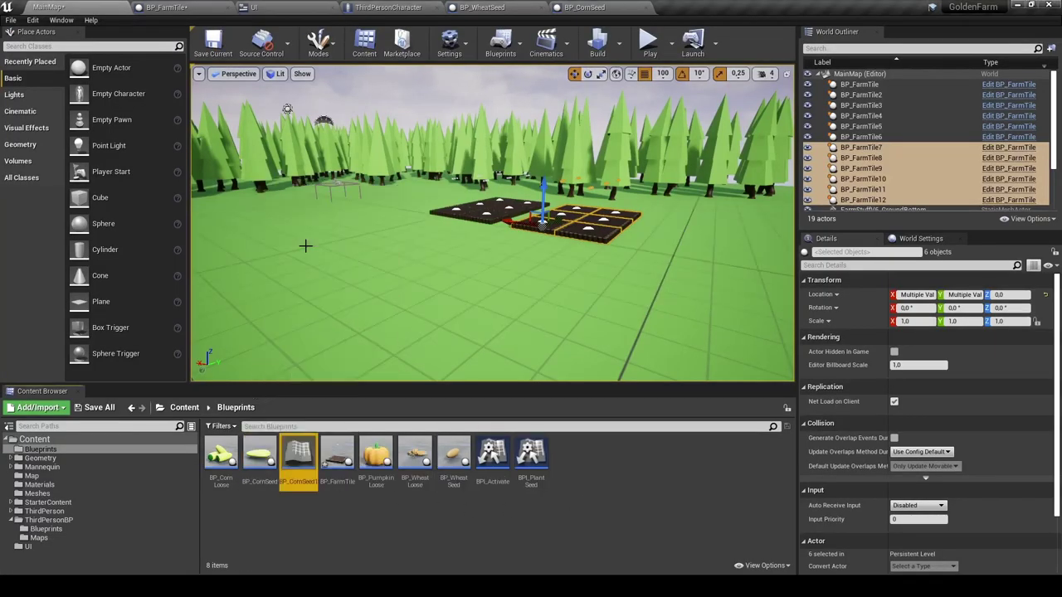
type("BP_Pumpk")
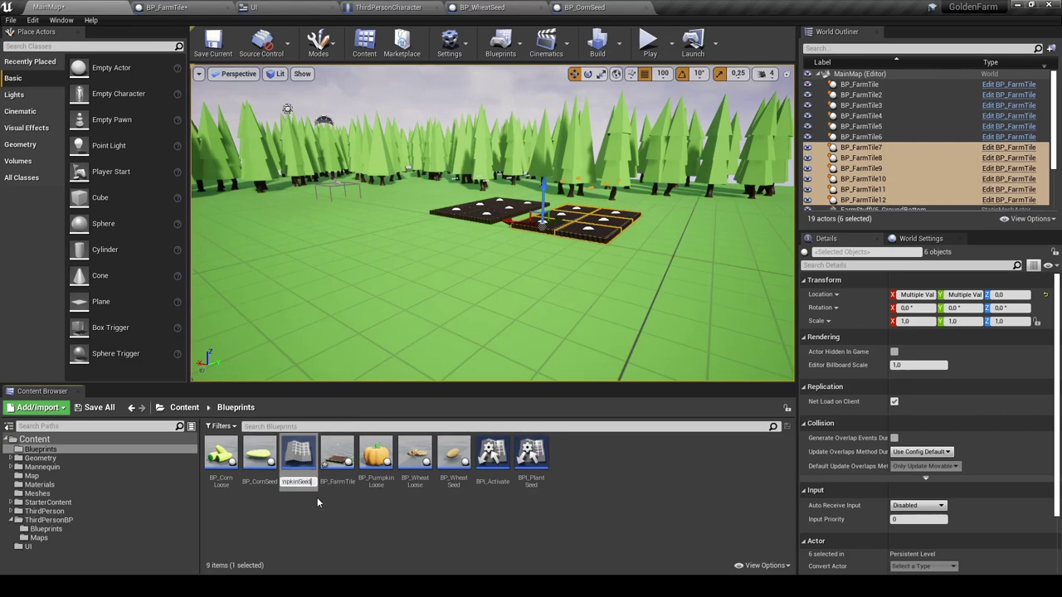
key("Return")
double_click(376, 456)
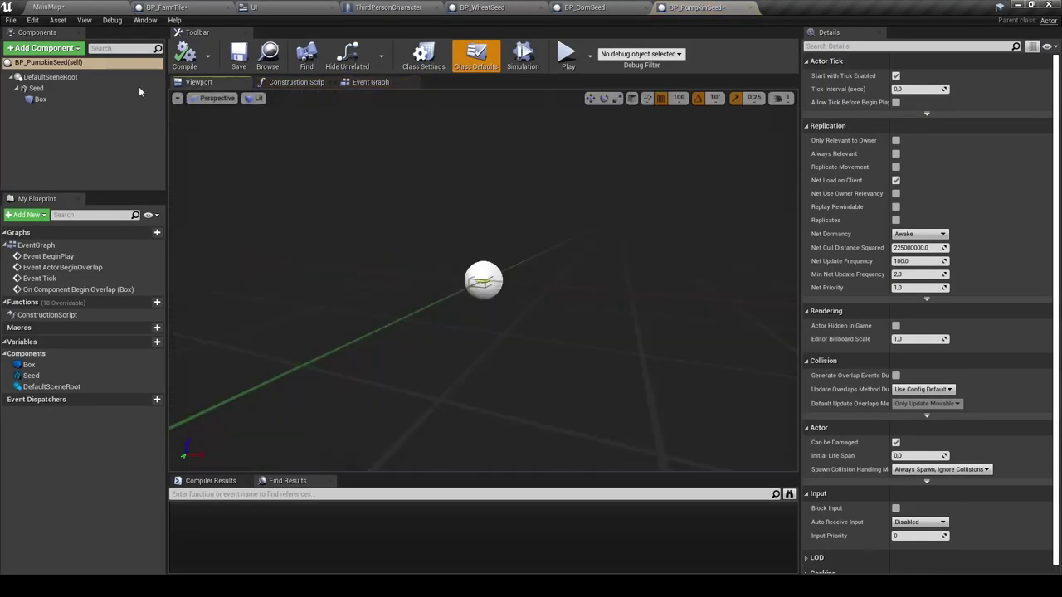
Set the Seed component's mesh to FarmStuffV6_PumpkinSeed.
left_click(36, 88)
left_click(979, 275)
type("pumpkin")
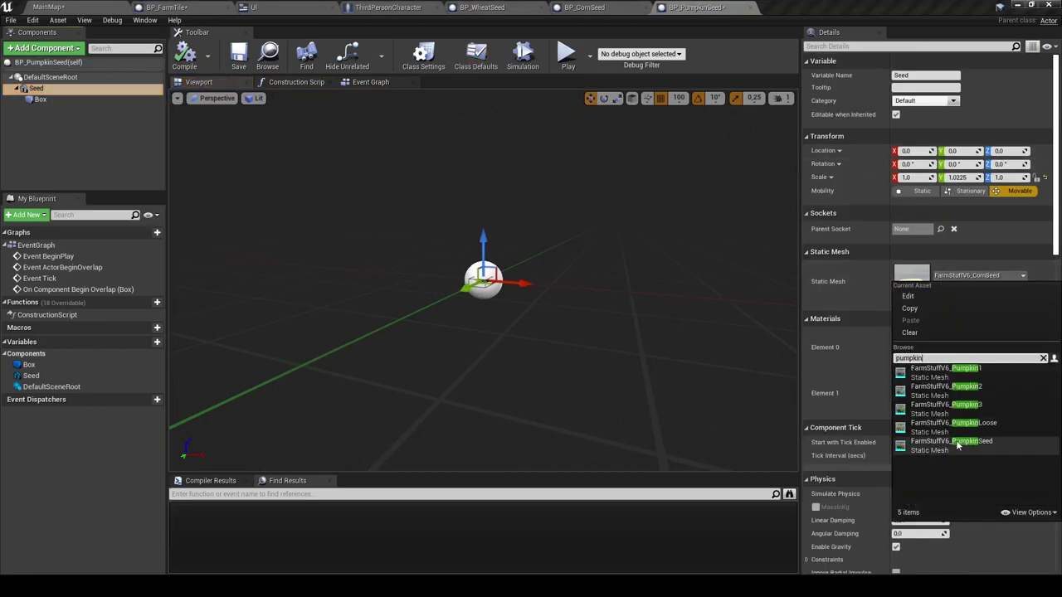
left_click(963, 441)
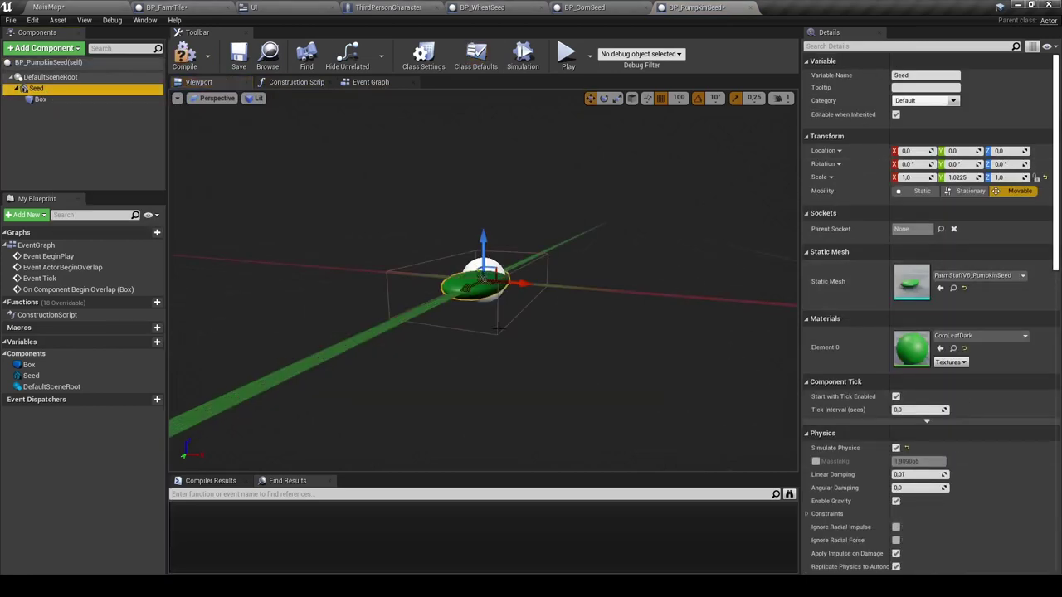
left_click(370, 82)
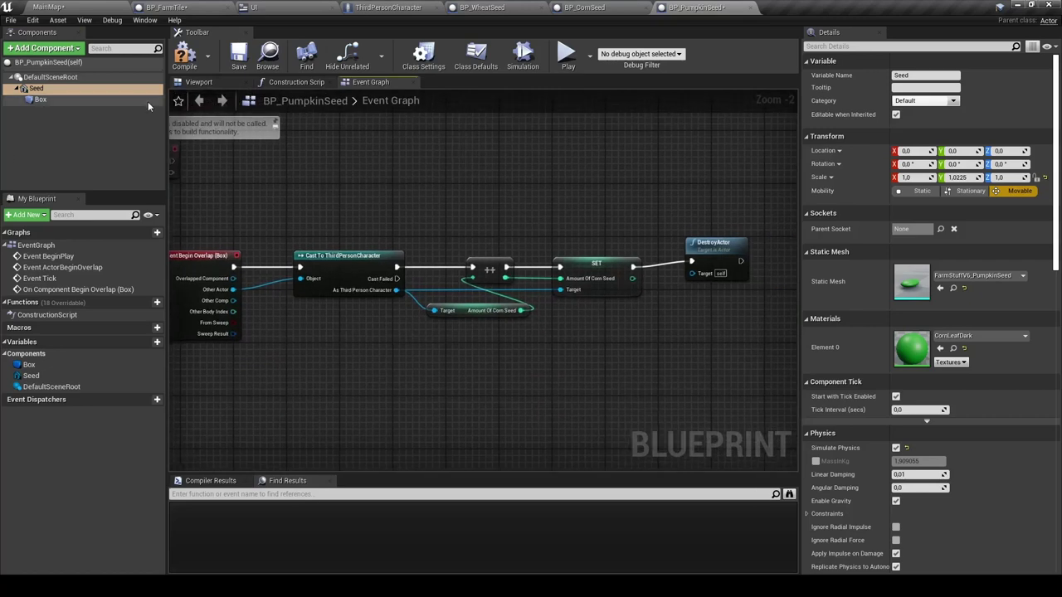
Feed a new Amount Of Pumpkin Seed getter into the increment node.
left_click_drag(396, 290, 407, 368)
type("amount of p")
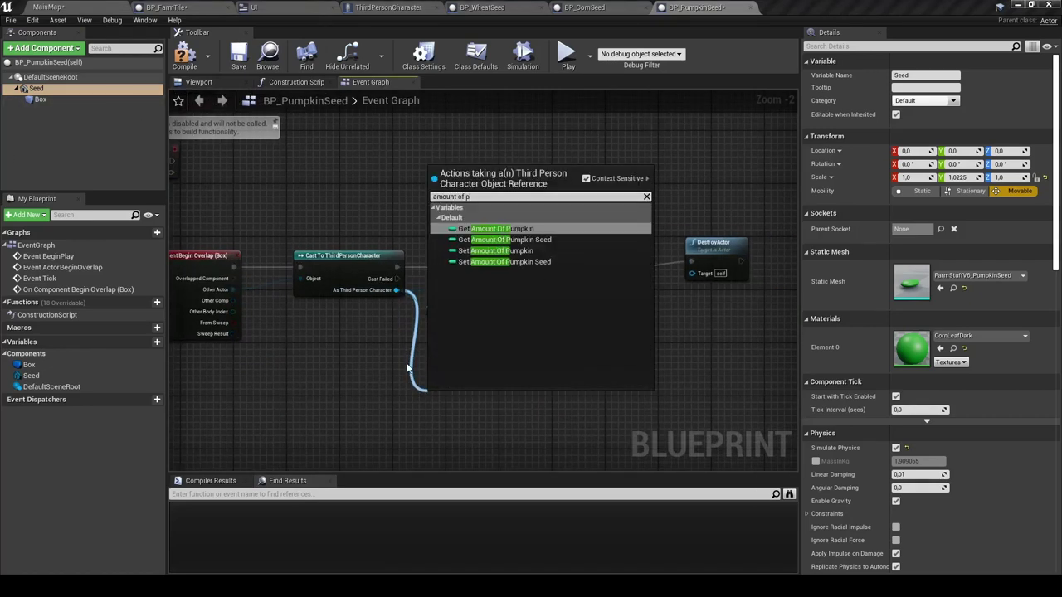
left_click(505, 240)
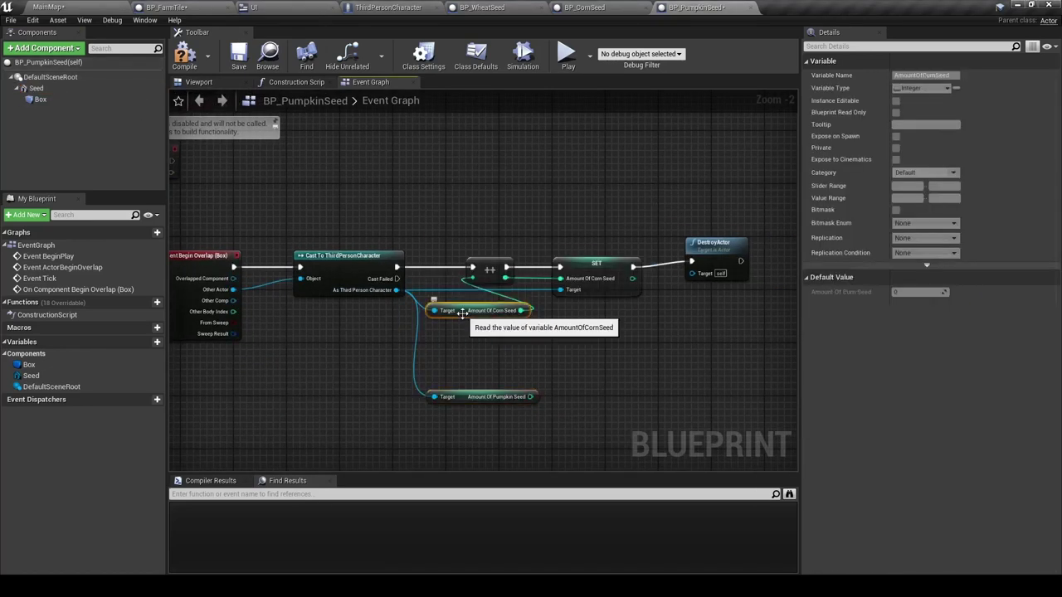
left_click_drag(530, 397, 472, 278)
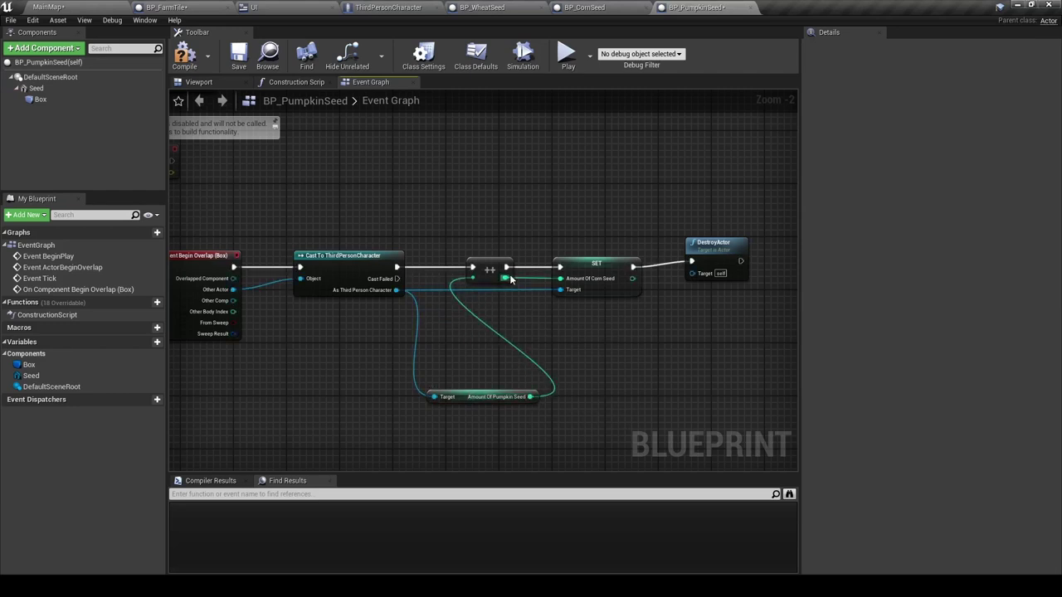
Replace the corn setter with Set Amount Of Pumpkin Seed before DestroyActor, then return to MainMap.
left_click_drag(397, 289, 614, 375)
type("amount of p")
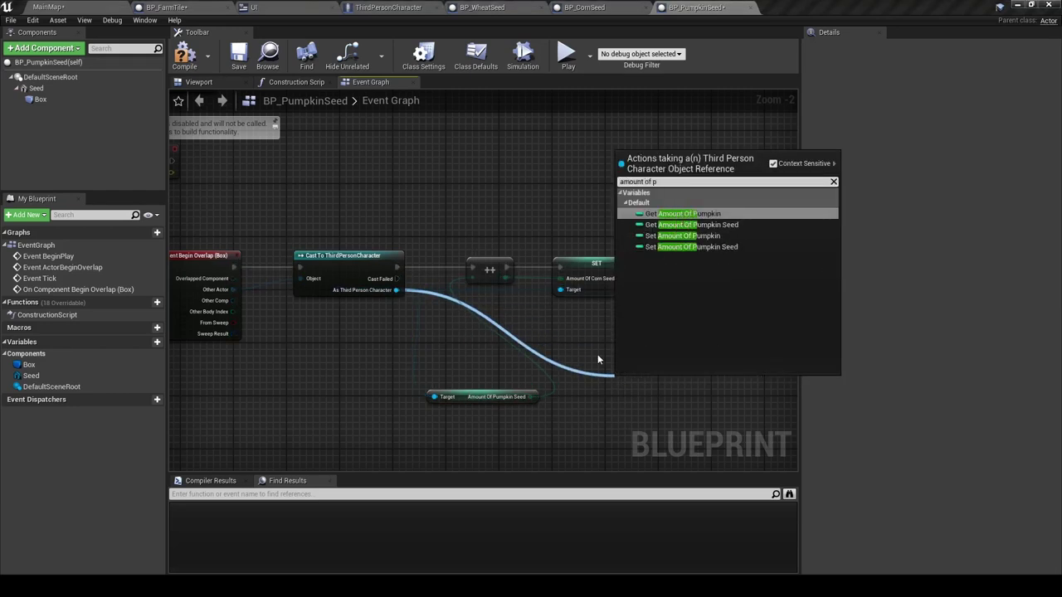
left_click(693, 247)
left_click(598, 284)
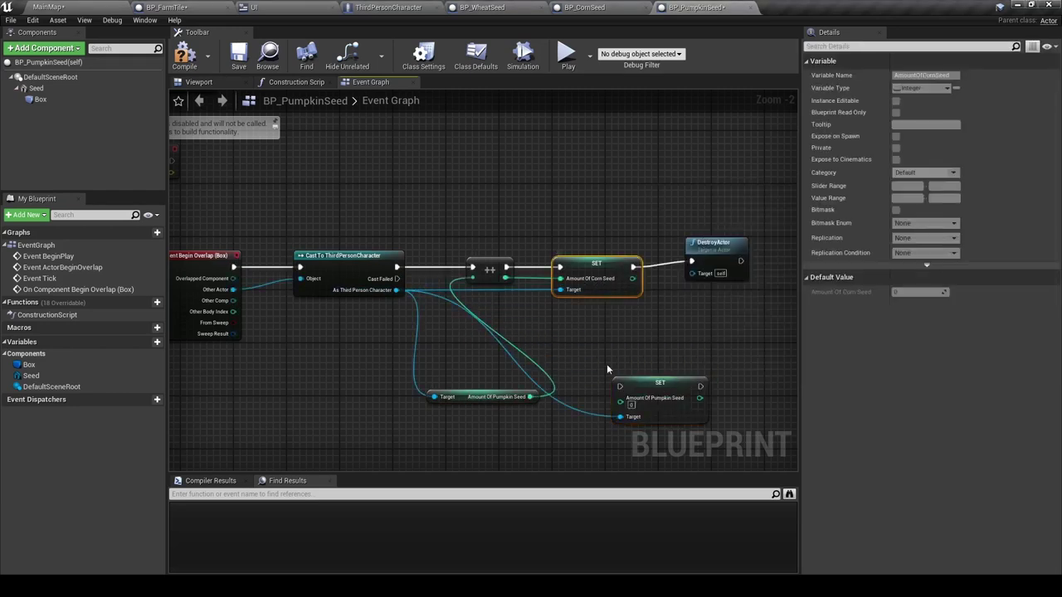
key("Delete")
mouse_move(506, 268)
left_mouse_down()
mouse_move(619, 386)
mouse_move(598, 275)
mouse_move(585, 275)
left_mouse_up()
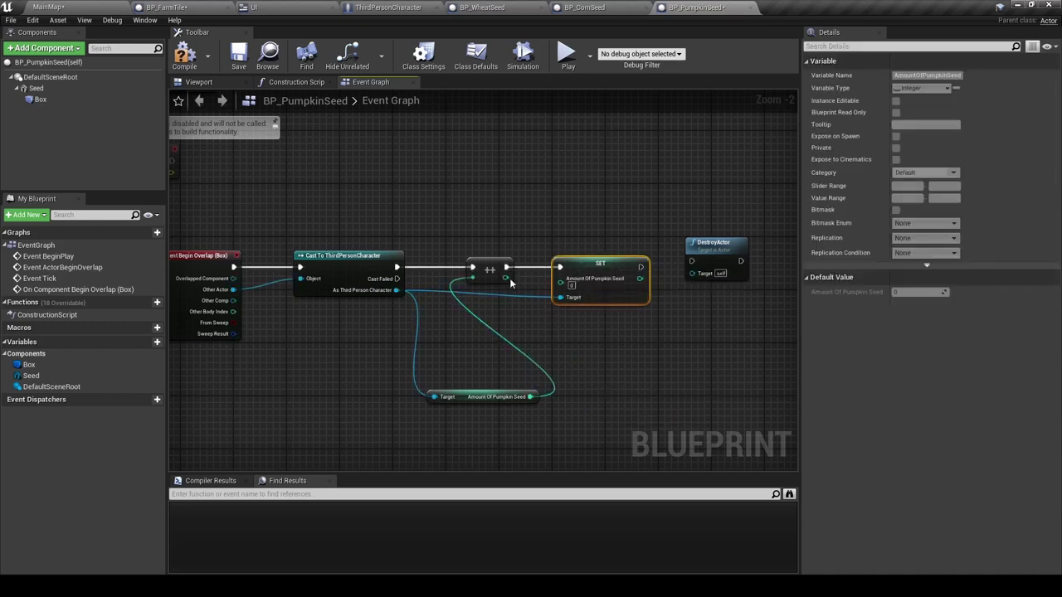
left_click_drag(529, 397, 560, 278)
left_click_drag(643, 267, 691, 261)
left_click_drag(489, 390, 489, 307)
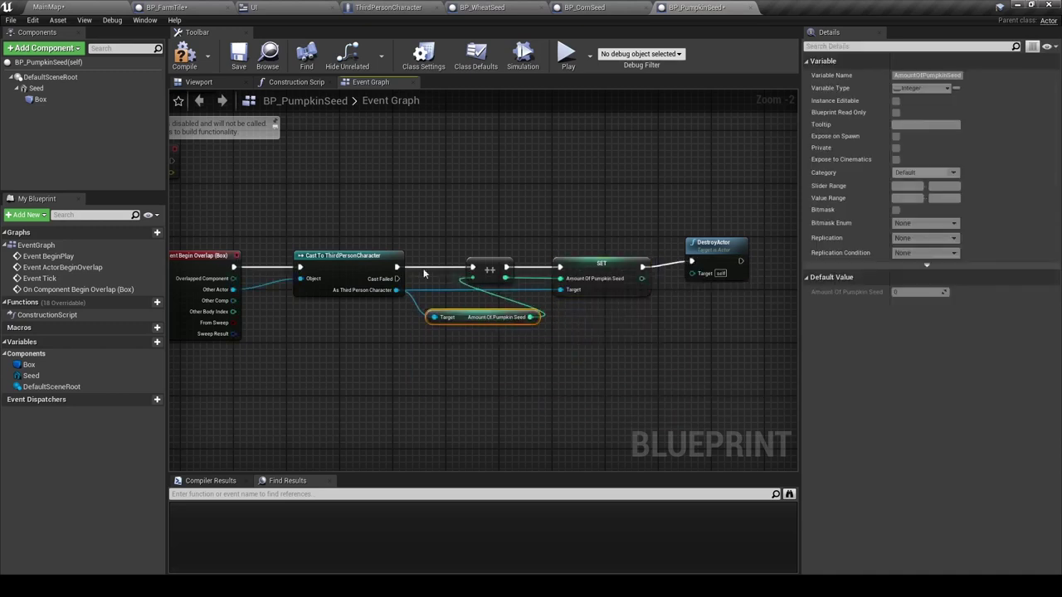
left_click(50, 7)
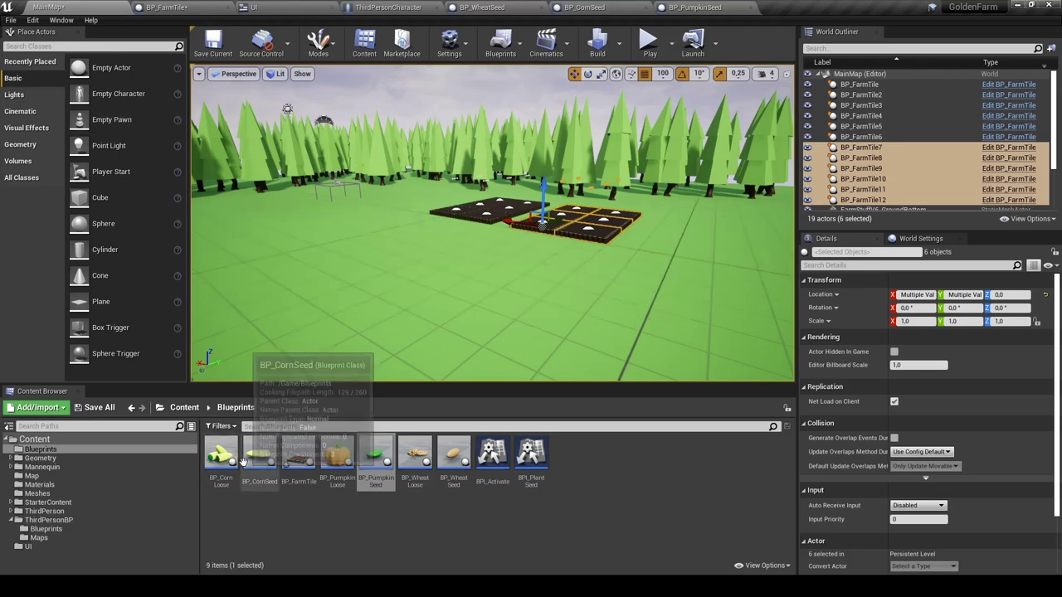
Place BP_CornSeed, BP_PumpkinSeed and BP_WheatSeed near the farm tiles and start Play in Editor.
left_click_drag(260, 457, 384, 267)
mouse_move(376, 456)
left_mouse_down()
mouse_move(423, 355)
mouse_move(413, 274)
left_mouse_up()
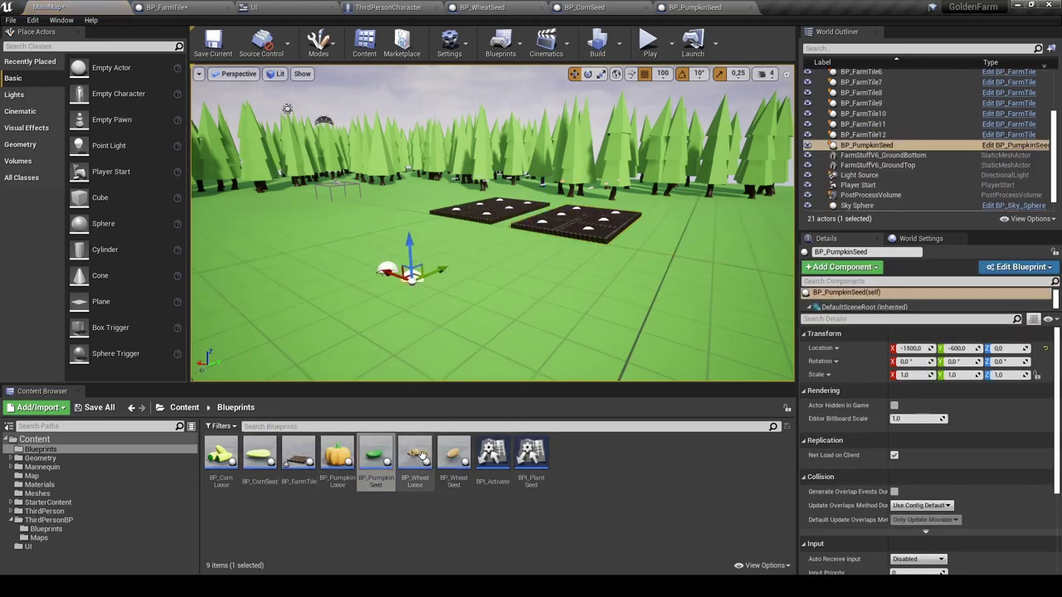
left_click_drag(454, 457, 414, 260)
left_click(414, 260)
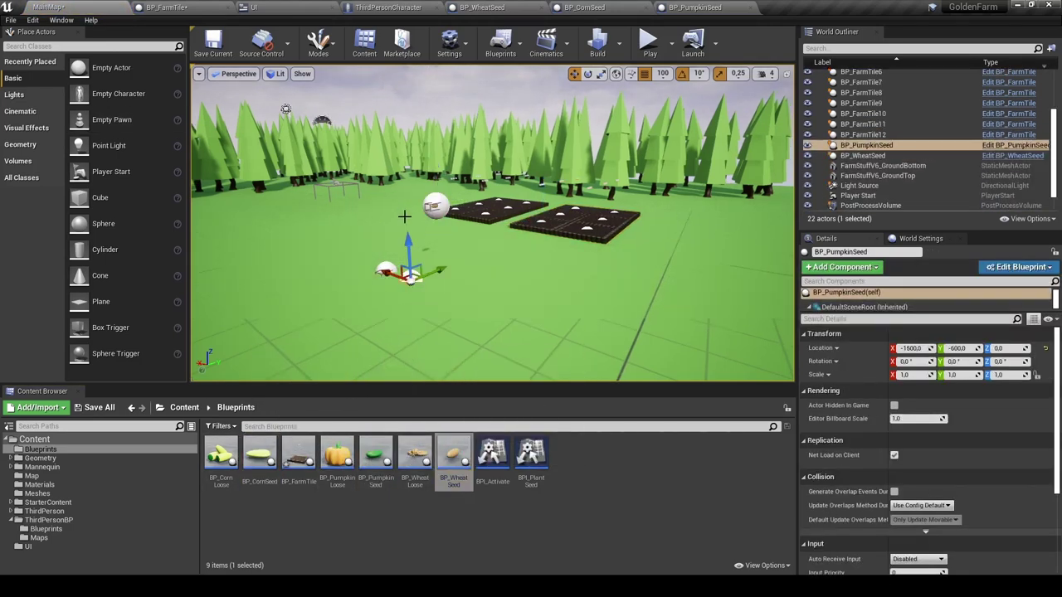
left_click(384, 272)
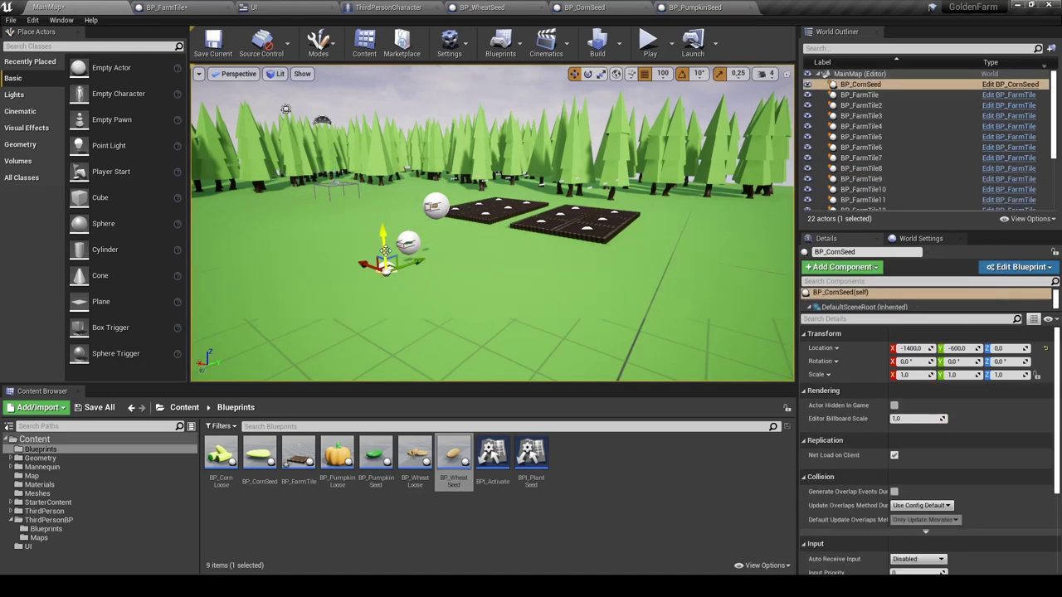
left_click(650, 41)
Run over the corn, wheat and pumpkin seeds until each counter shows 1, then end play with Esc.
key("w")
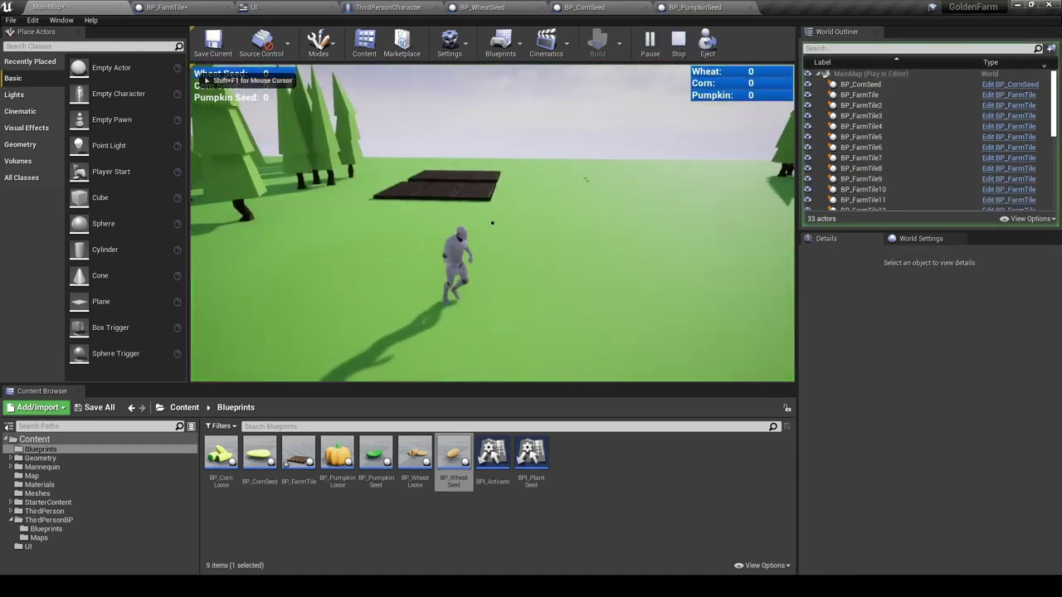
key("w")
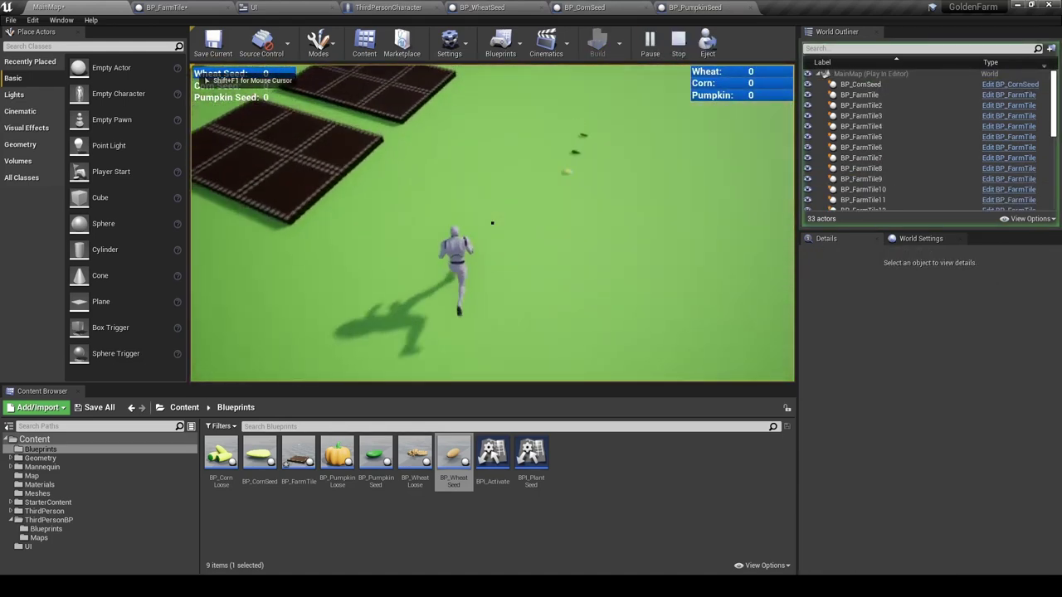
key("w")
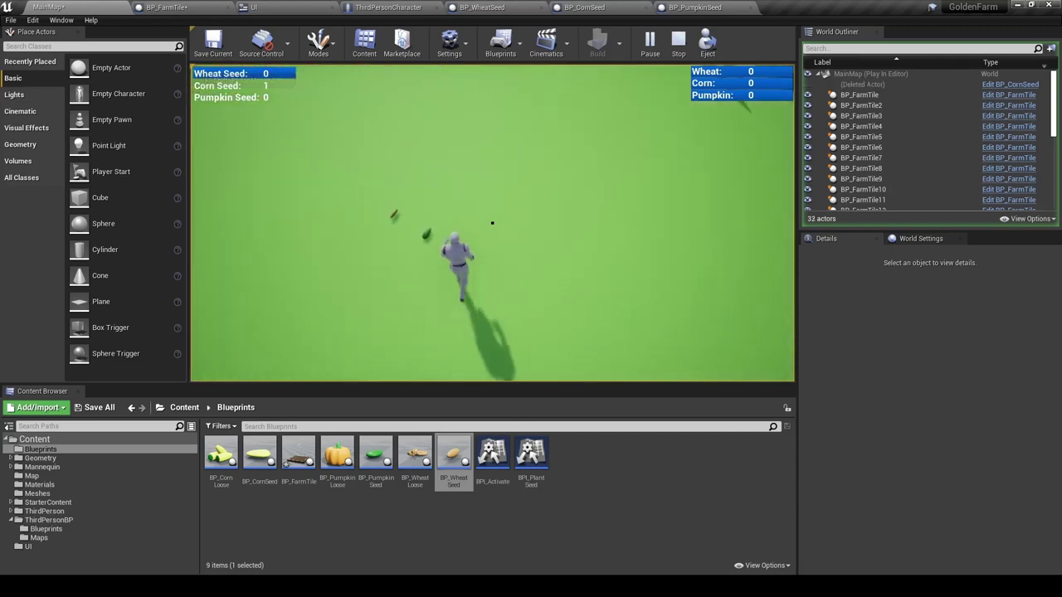
key("w")
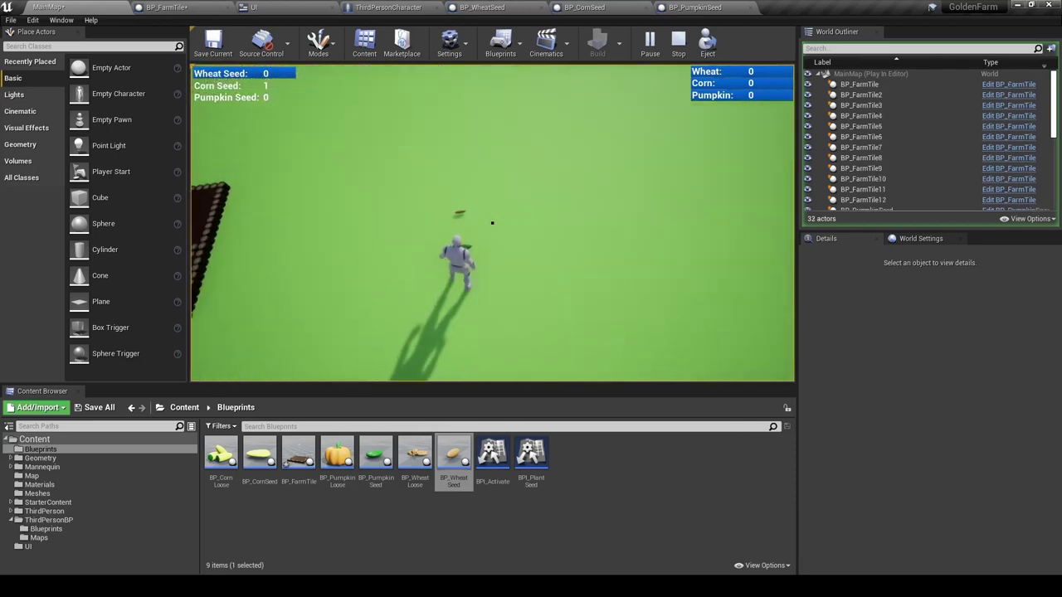
key("w")
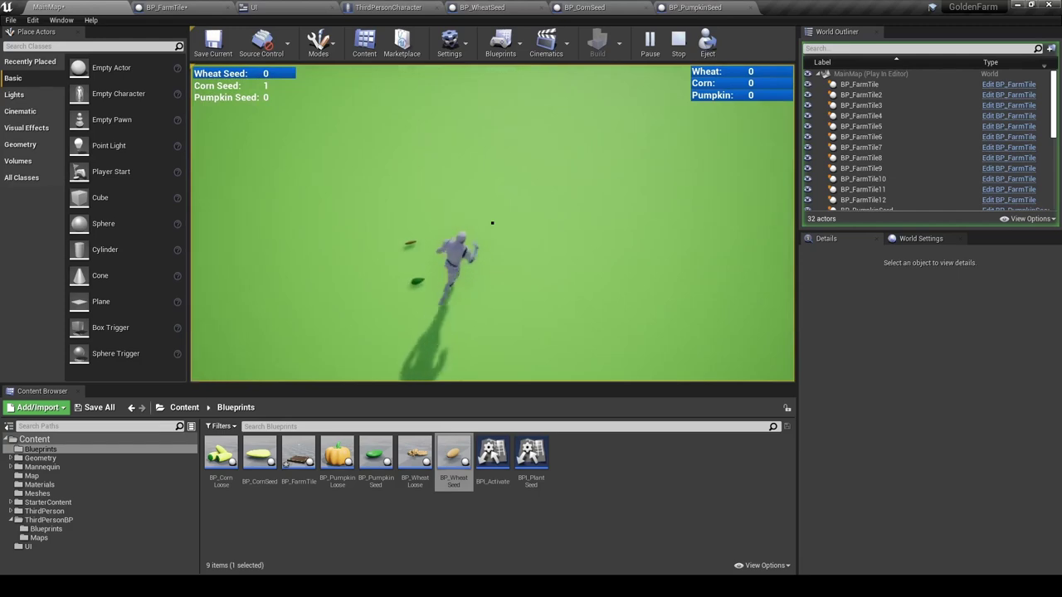
key("w")
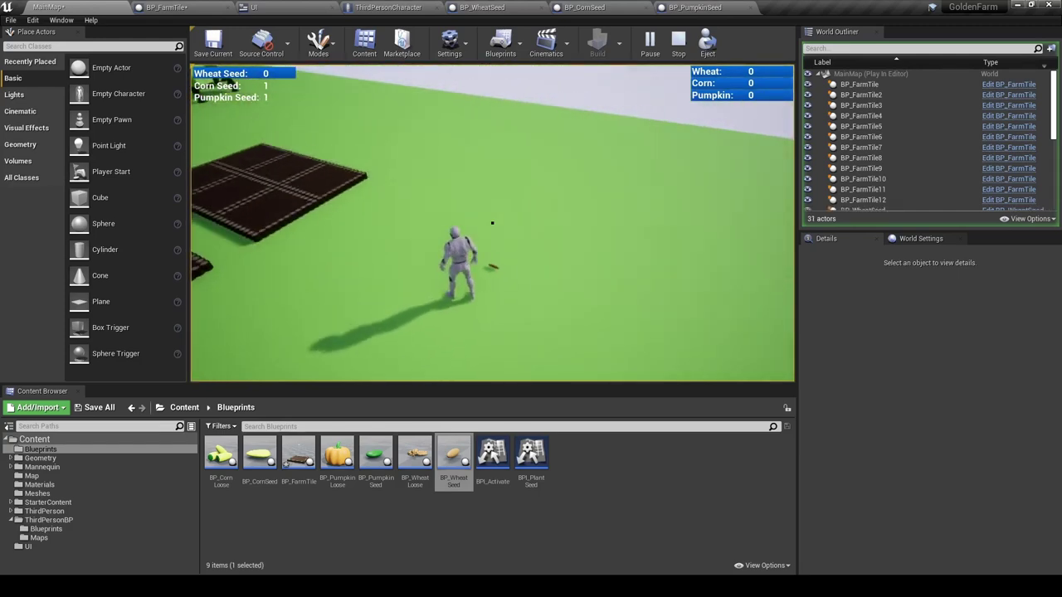
key("w")
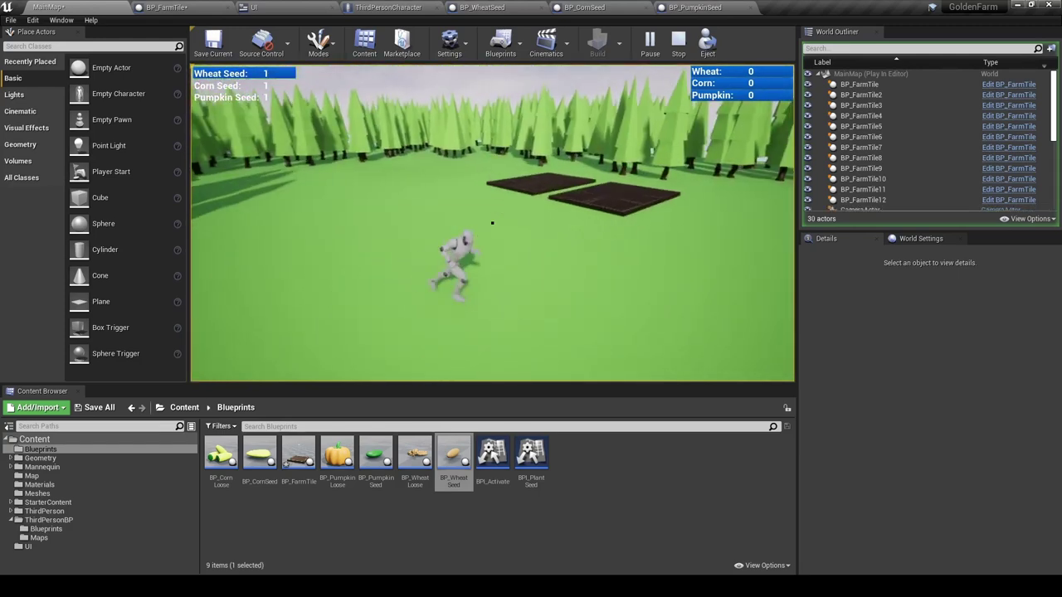
key("Escape")
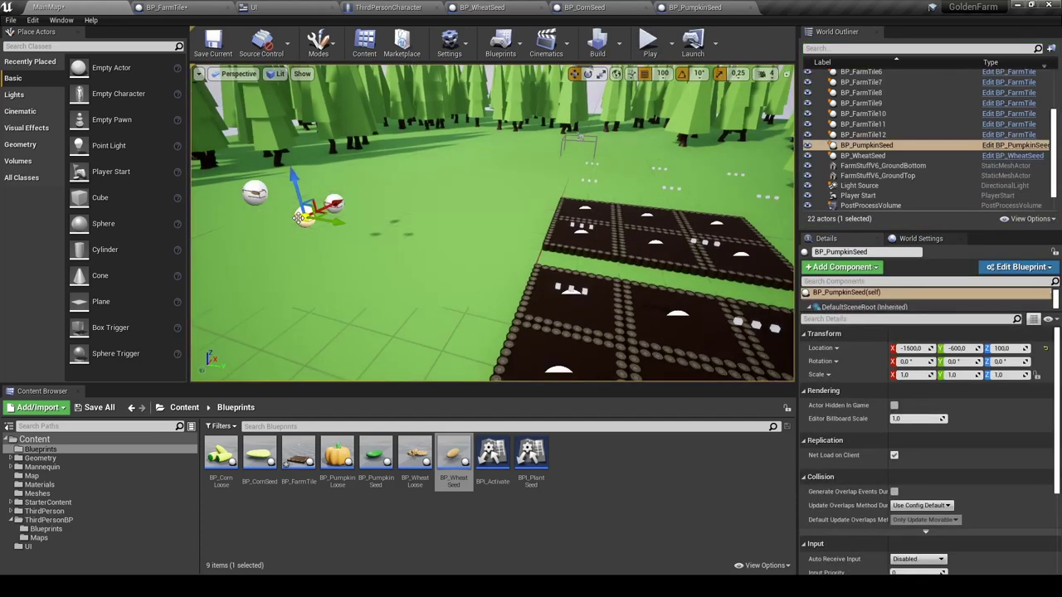
Remove the placed seed actors and create an Actor Blueprint named BP_WheatSpawner.
key("ctrl+z")
key("ctrl+z")
key("ctrl+z")
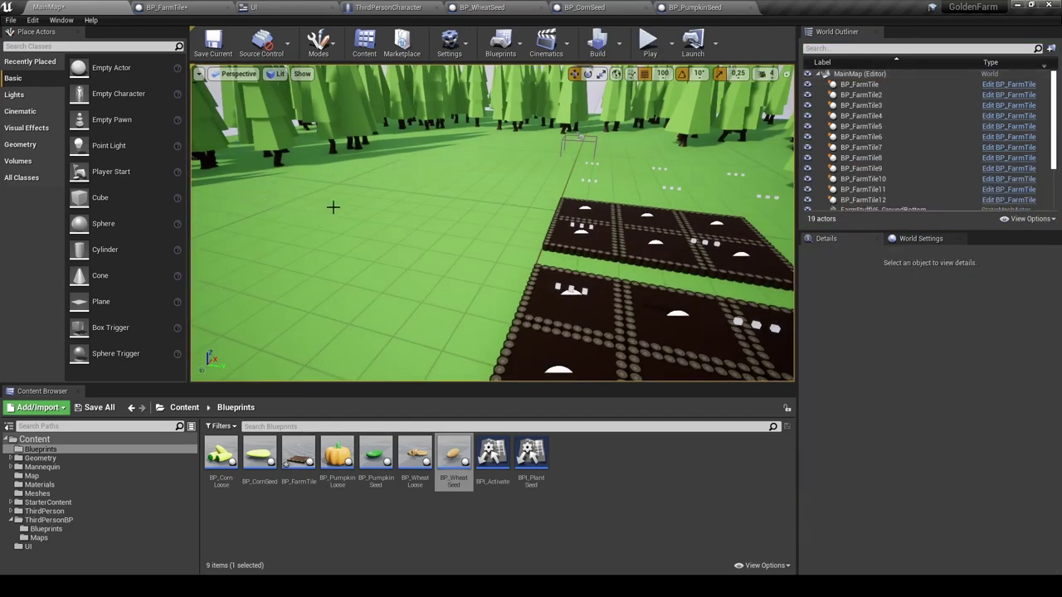
right_click(327, 563)
left_click(396, 290)
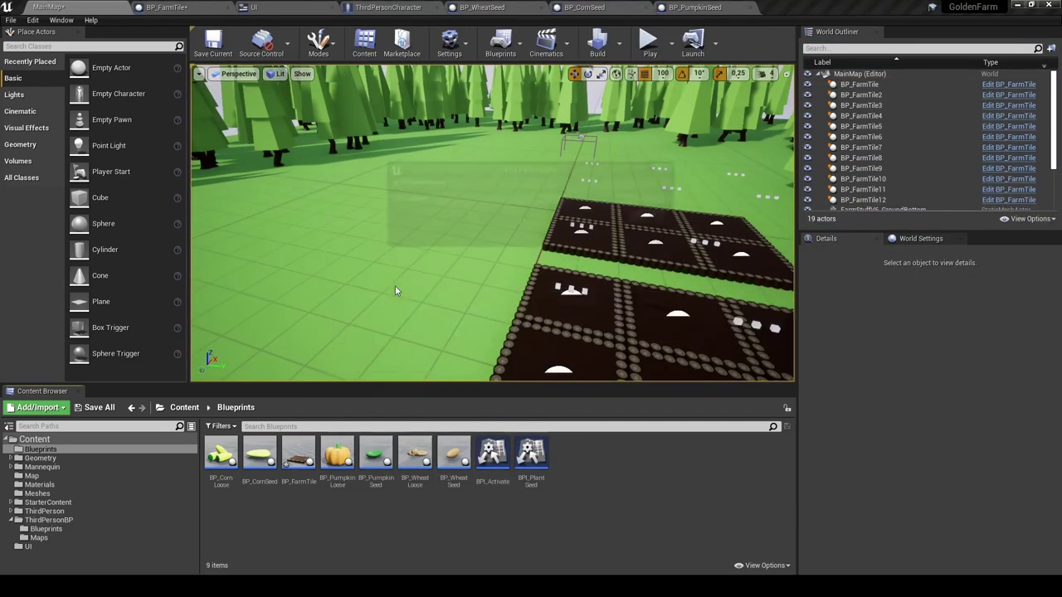
left_click(445, 203)
type("BP_WheatSpaw")
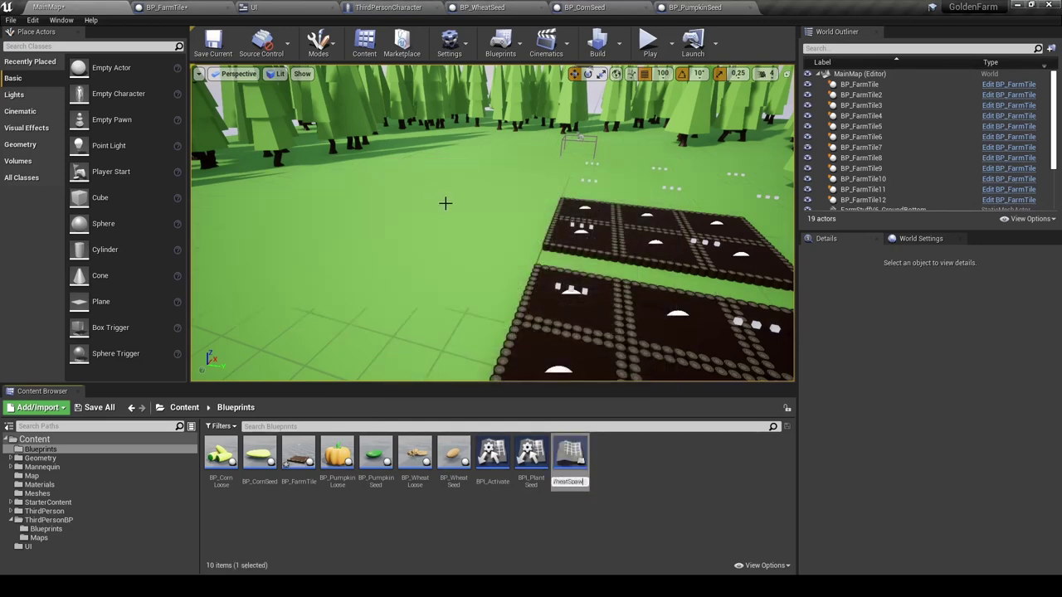
type("ner")
key("Return")
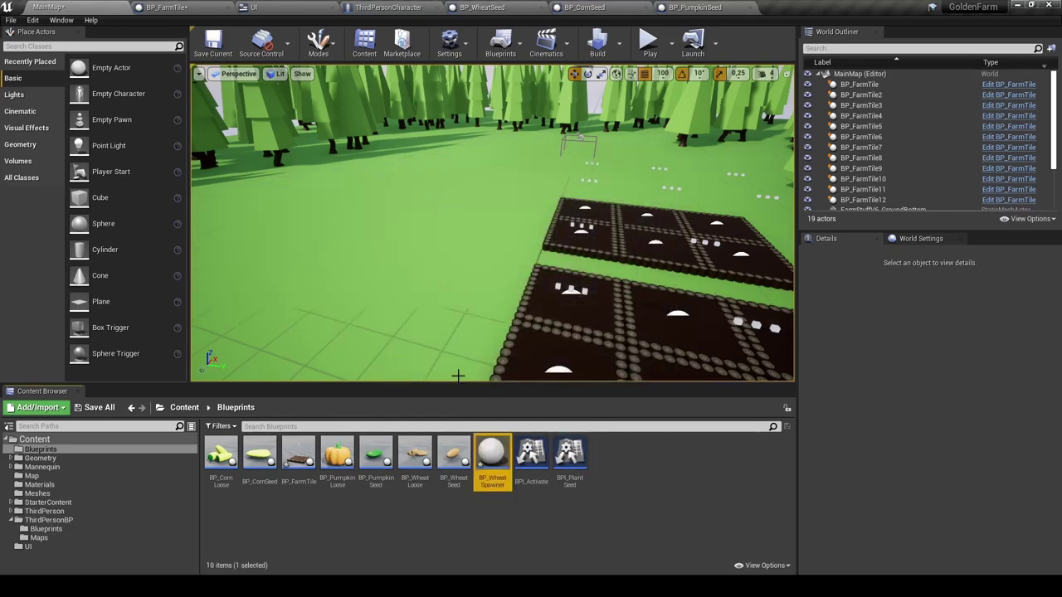
Give BP_WheatSpawner a Billboard component and open its Event Graph.
double_click(492, 457)
left_click(43, 48)
type("billb")
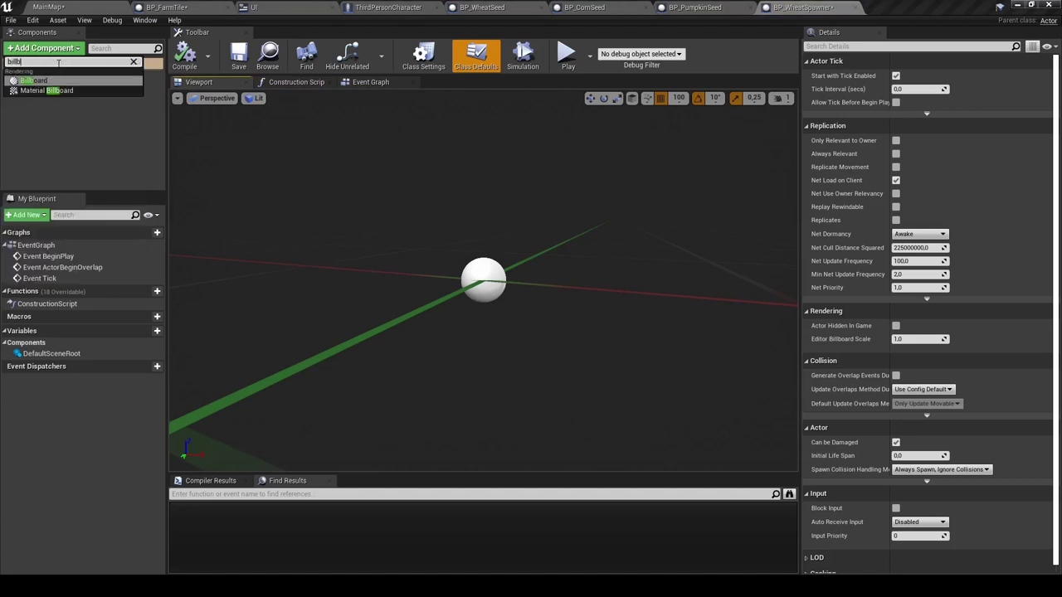
left_click(34, 81)
left_click(75, 139)
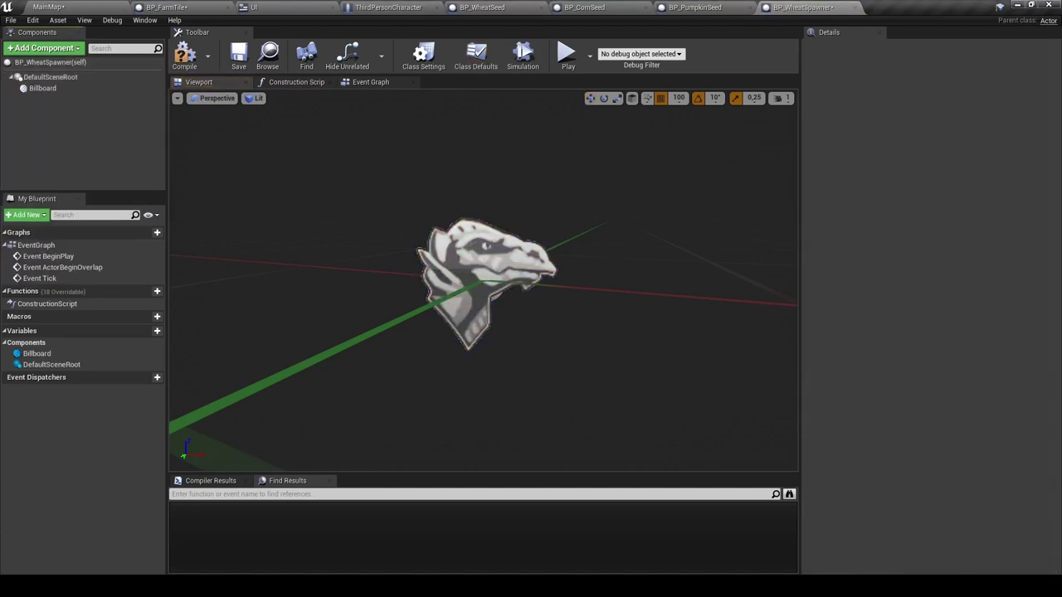
left_click(370, 81)
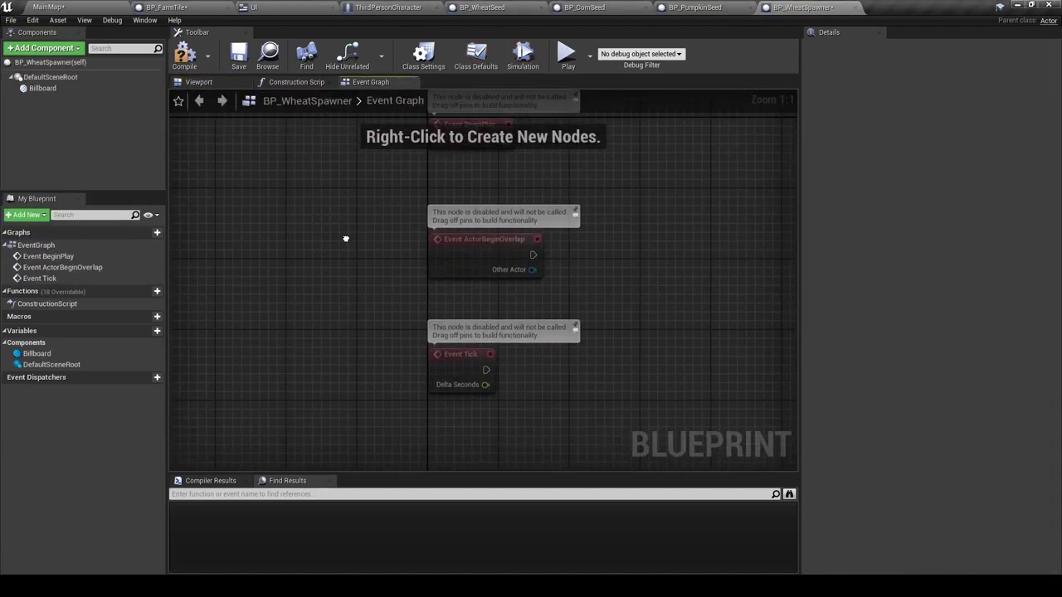
Add a SpawnActor node after BeginPlay that spawns BP_WheatSeed.
left_click_drag(373, 233, 603, 235)
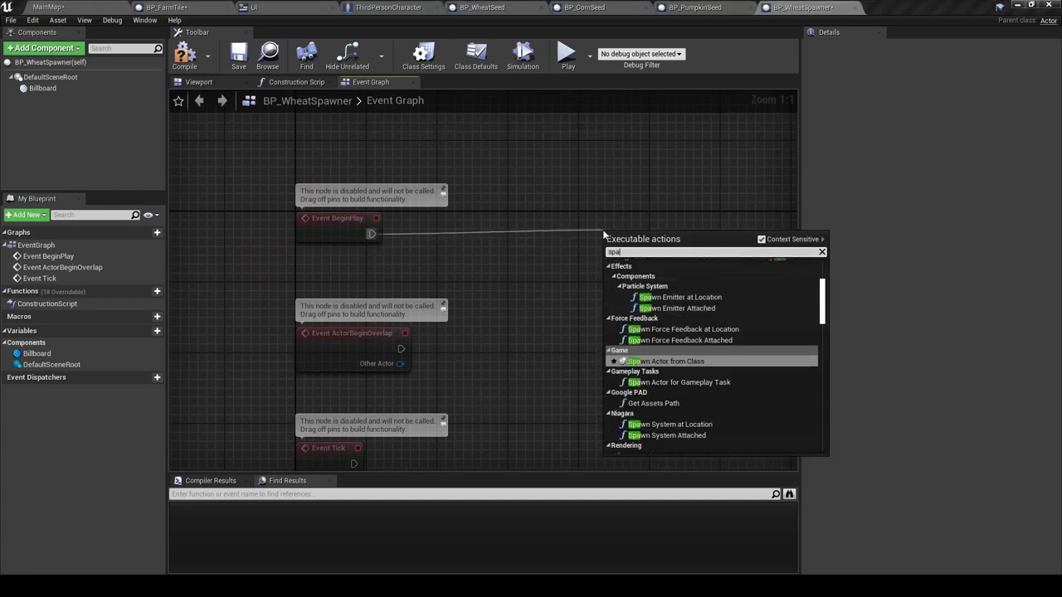
type("spawn actor")
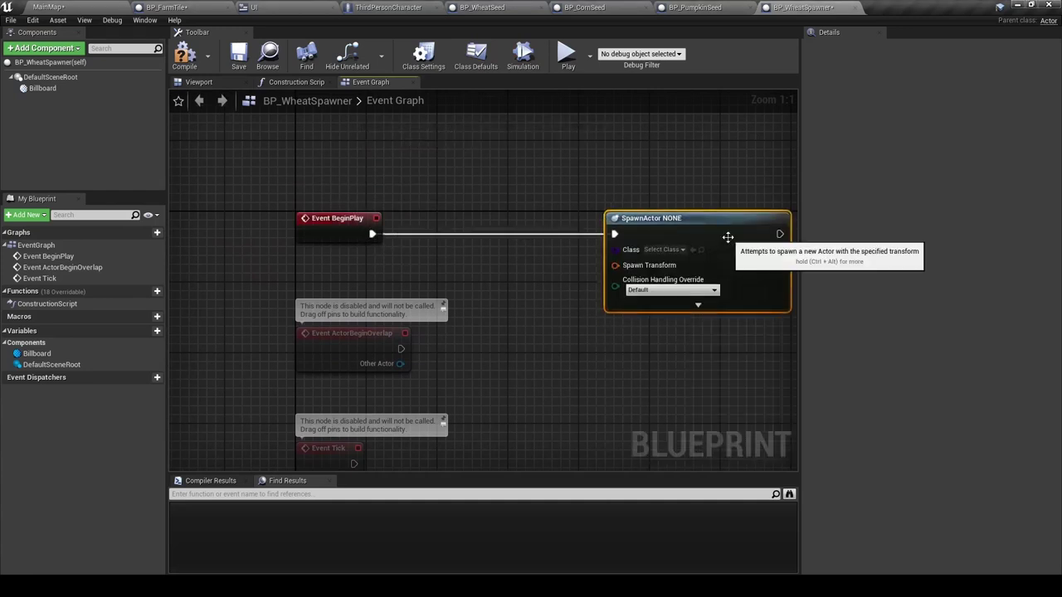
right_click_drag(662, 267, 516, 261)
left_click(516, 262)
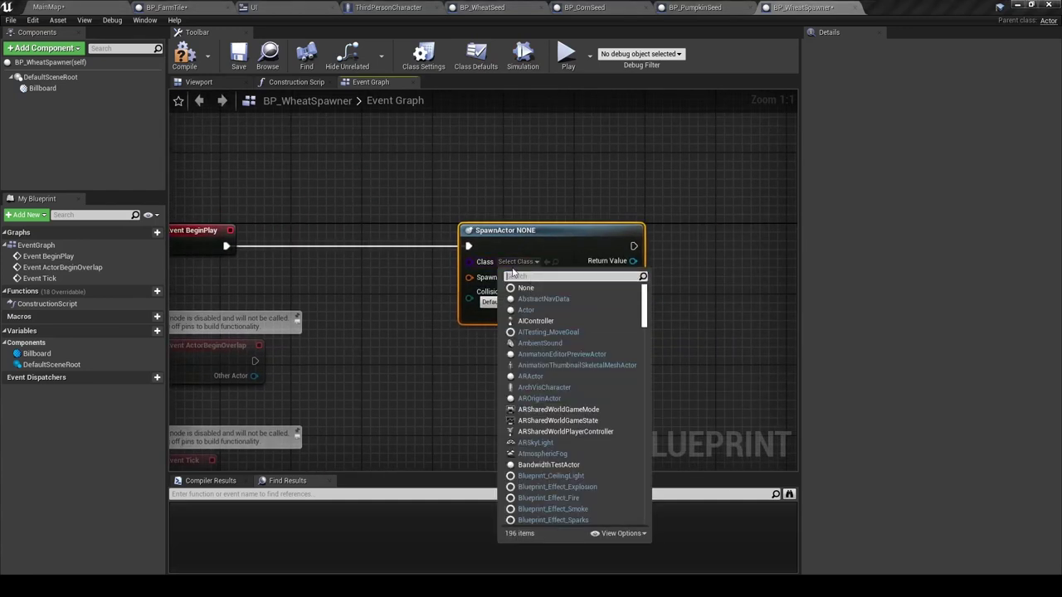
type("wheat")
left_click(540, 309)
Split Spawn Transform and feed the Billboard's world location into its Location pin.
right_click_drag(460, 380, 442, 327)
mouse_move(43, 88)
left_mouse_down()
mouse_move(411, 339)
mouse_move(389, 280)
left_mouse_up()
type("get world transform")
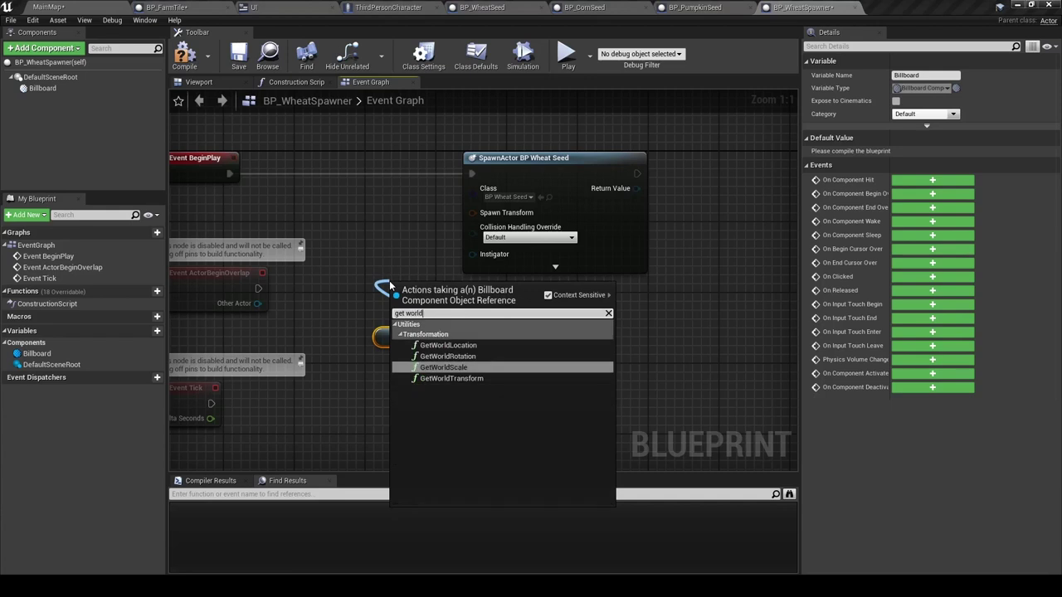
key("Return")
right_click(473, 214)
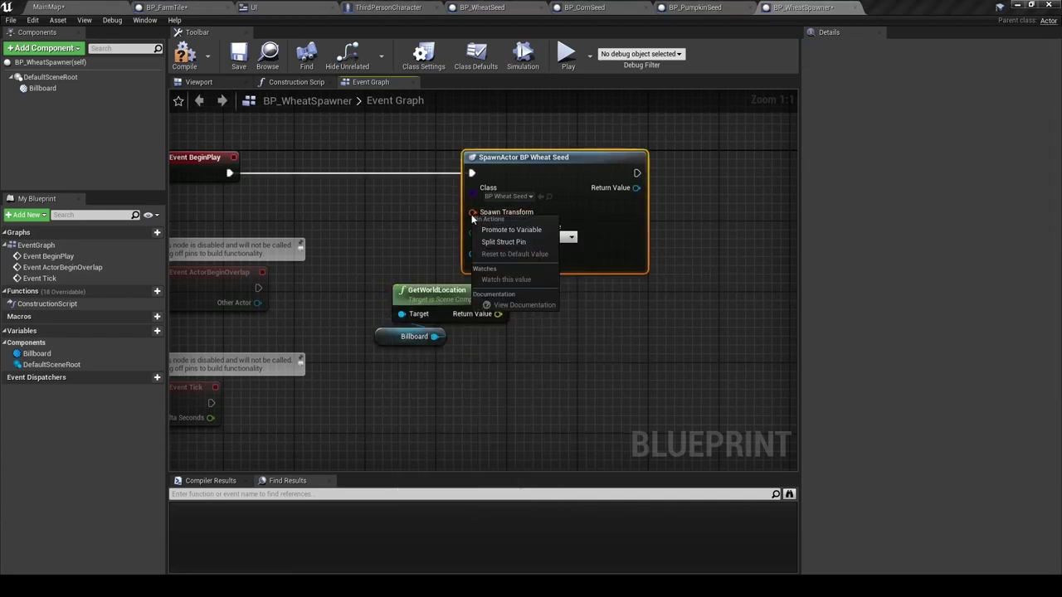
left_click(500, 245)
left_click_drag(433, 313, 326, 239)
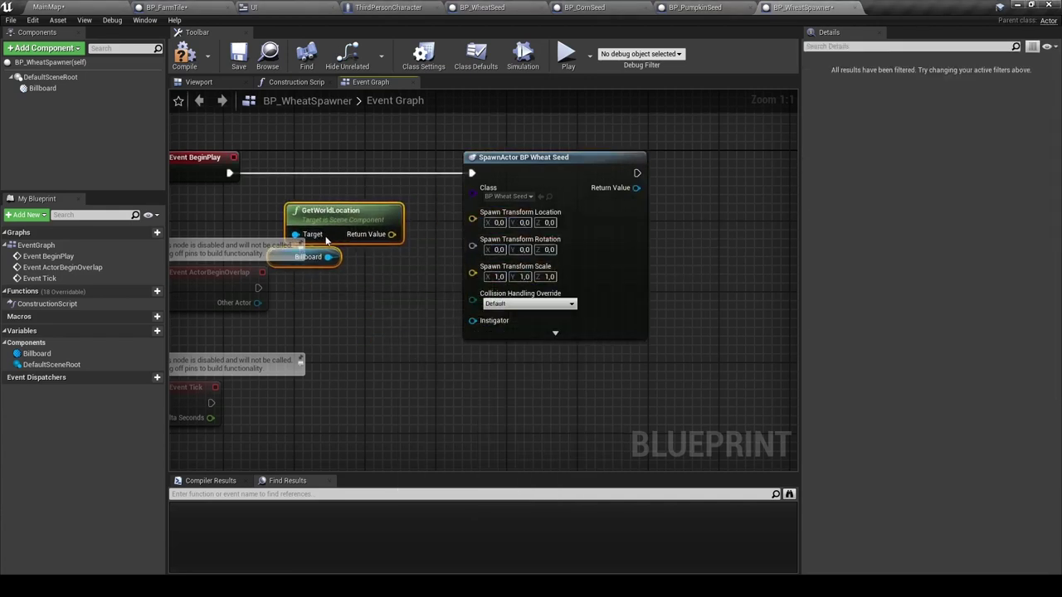
left_click_drag(432, 231, 473, 217)
Delete the disabled overlap and tick events and tidy the Billboard node.
right_click_drag(289, 301, 456, 261)
left_click_drag(341, 410, 356, 247)
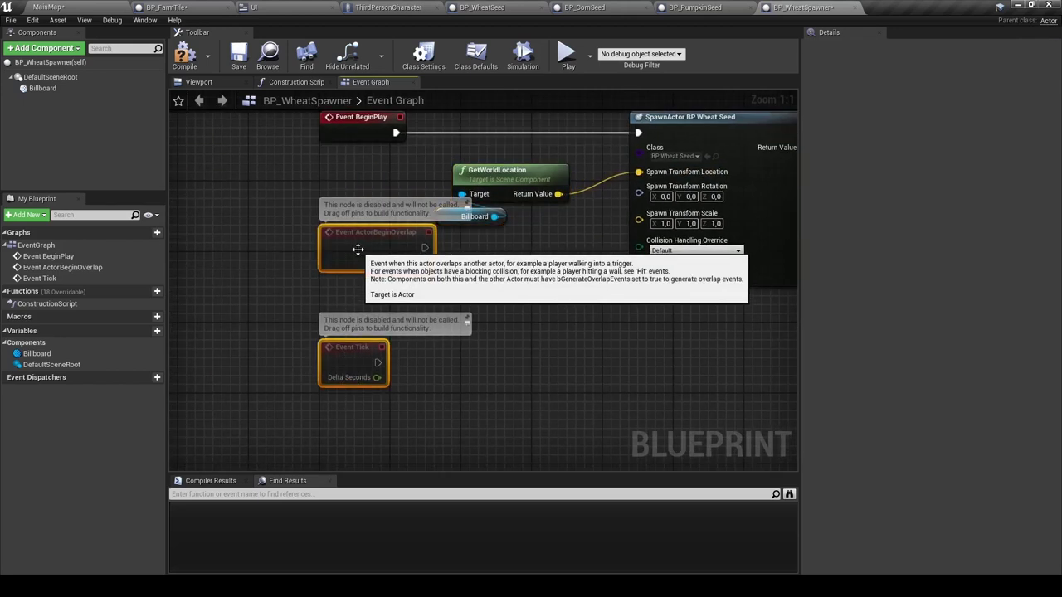
key("Delete")
left_click_drag(443, 226, 363, 200)
left_click(351, 231)
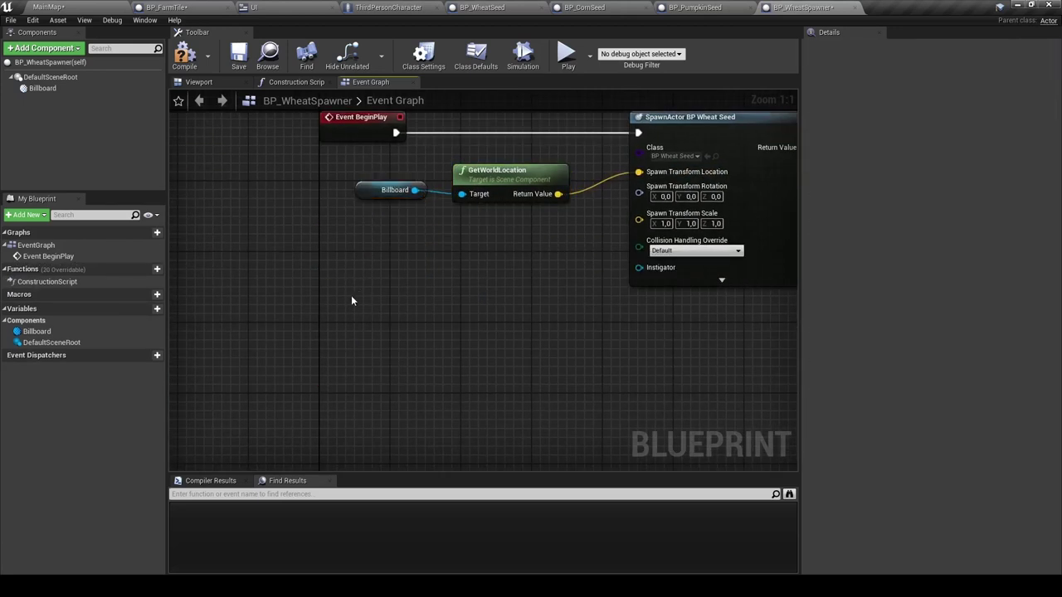
Feed a Random Float in Range (max 360) into the split Spawn Transform Rotation pins.
right_click_drag(351, 301, 300, 247)
type("random floa")
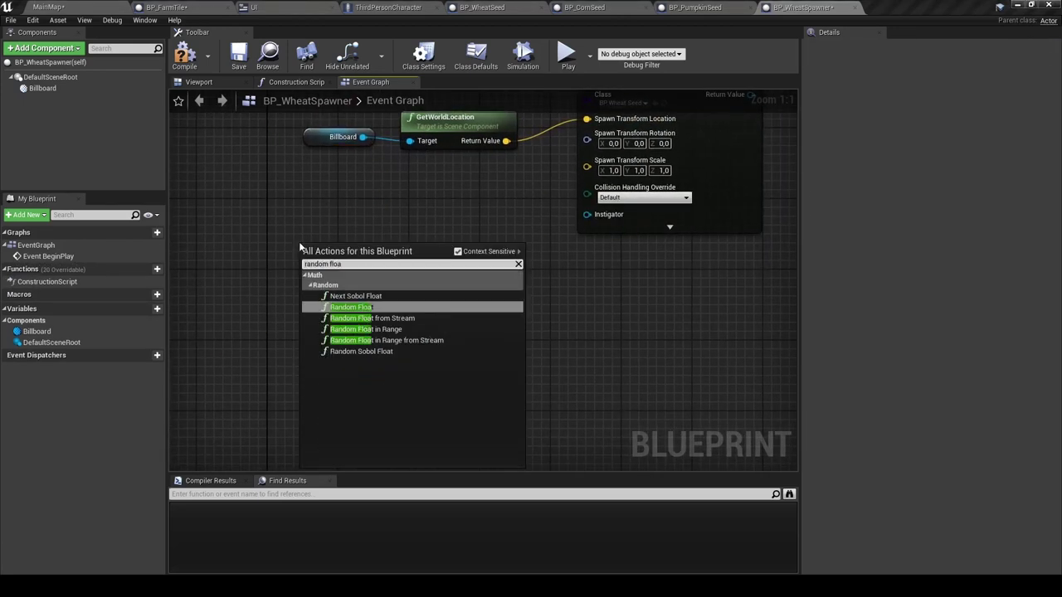
key("Down")
key("Down")
key("Return")
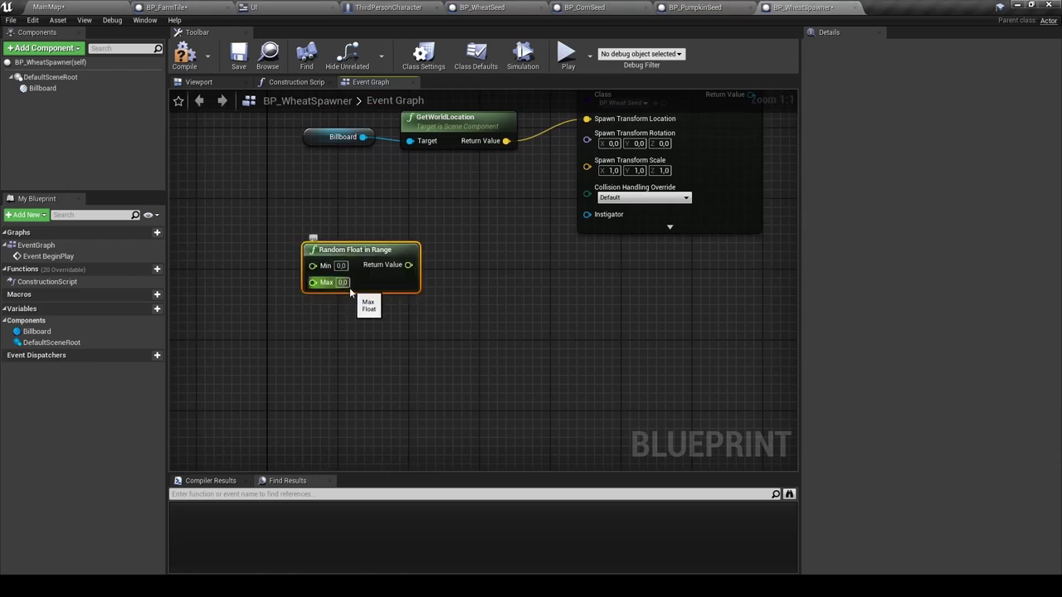
type("360")
right_click_drag(377, 282, 323, 331)
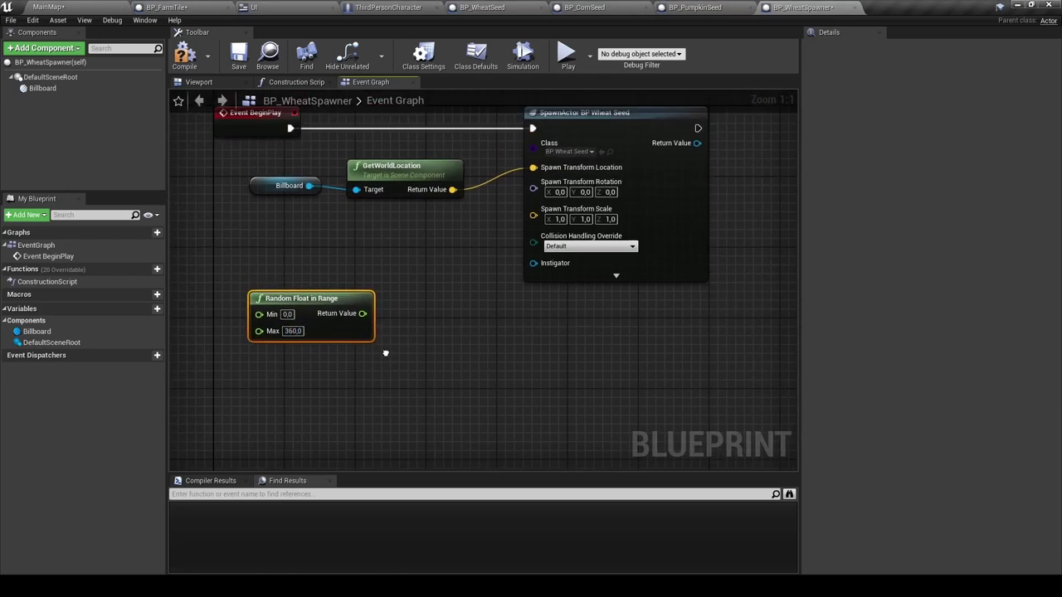
right_click(534, 190)
left_click(555, 218)
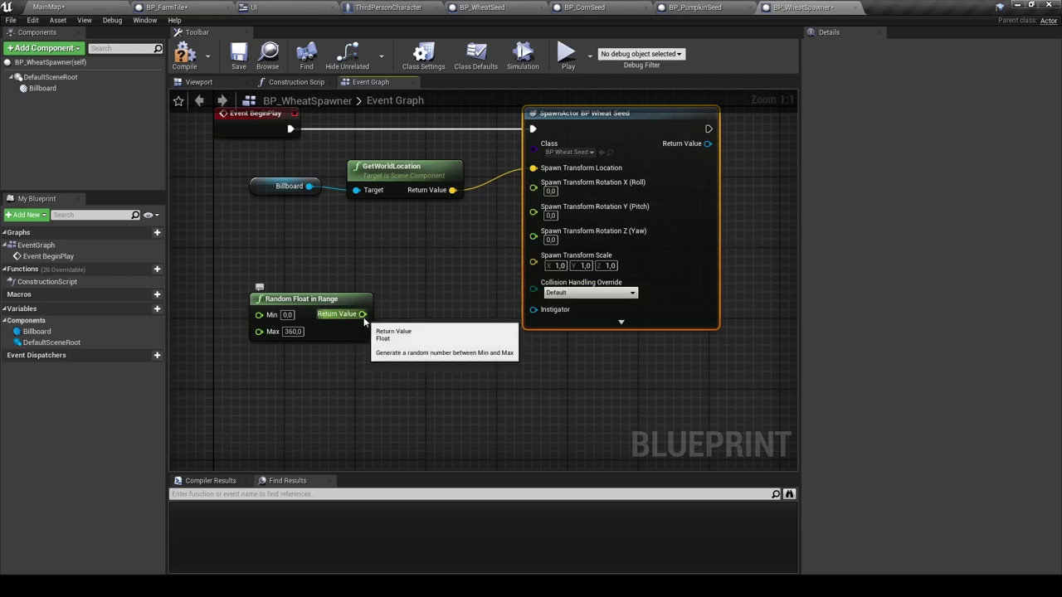
mouse_move(362, 314)
left_mouse_down()
mouse_move(533, 182)
mouse_move(534, 197)
mouse_move(363, 320)
mouse_move(534, 210)
left_mouse_up()
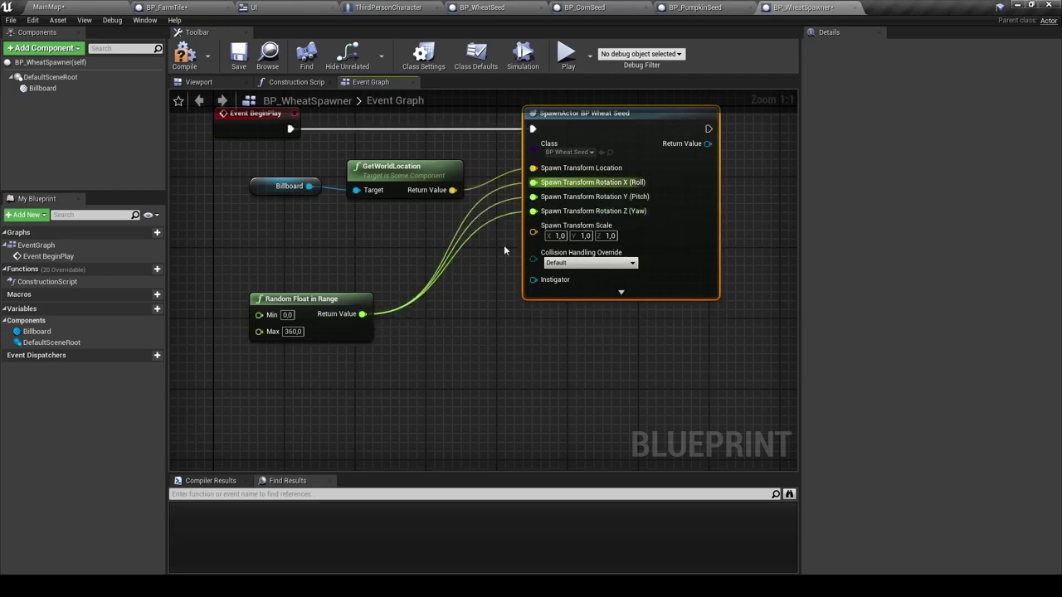
Add a 1.0-second Delay after the spawn node and compile BP_WheatSpawner.
right_click_drag(547, 356, 344, 395)
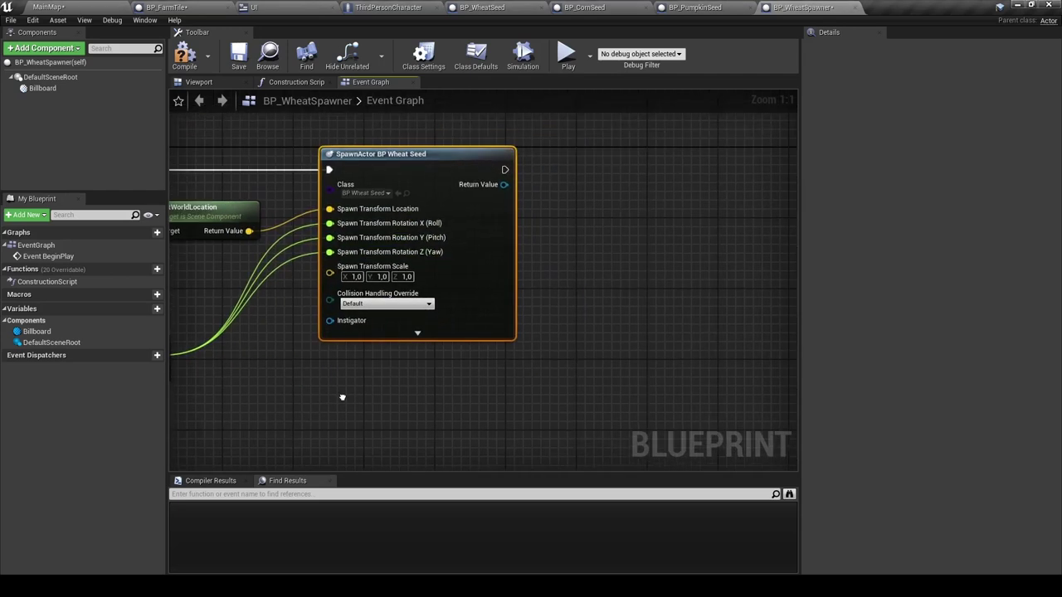
left_click_drag(505, 169, 596, 179)
type("delay")
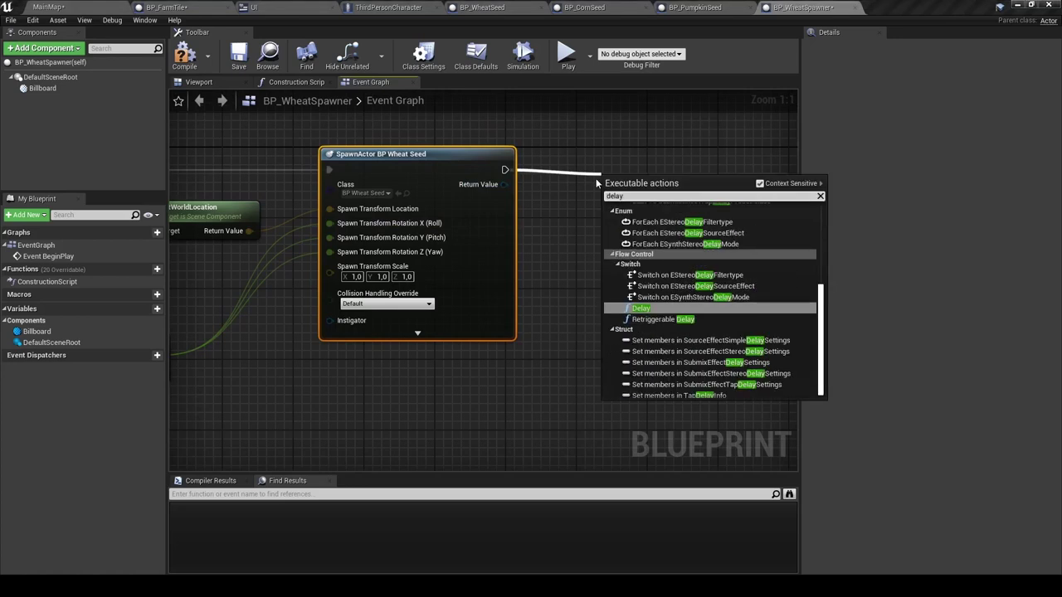
key("Return")
left_click(657, 212)
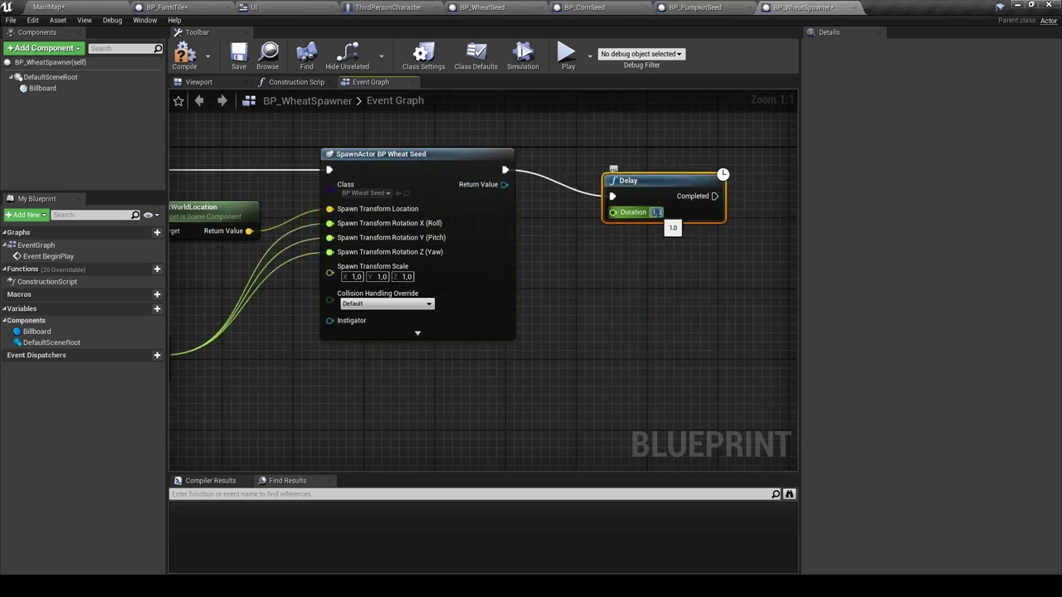
key("Return")
left_click_drag(632, 193, 597, 166)
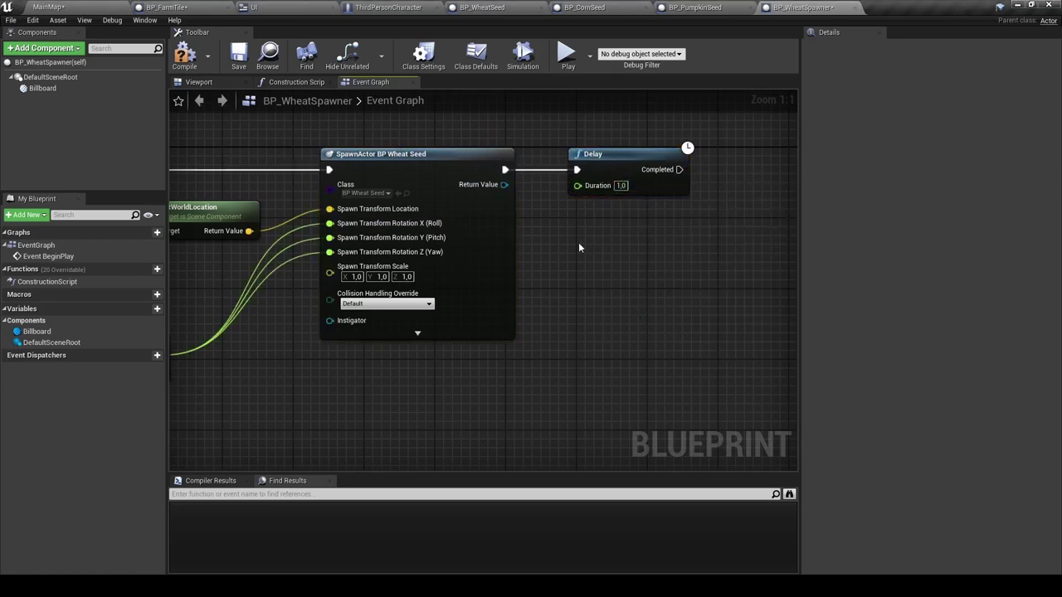
left_click(186, 53)
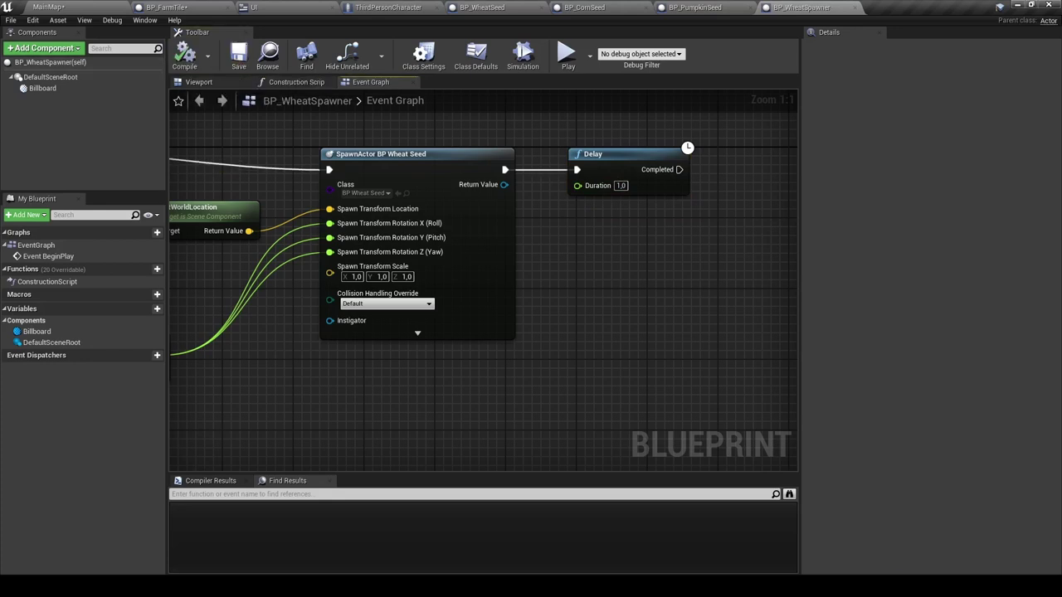
Set BP_WheatSeed's Initial Life Span to 15 and compile it.
left_click(501, 10)
left_click(475, 56)
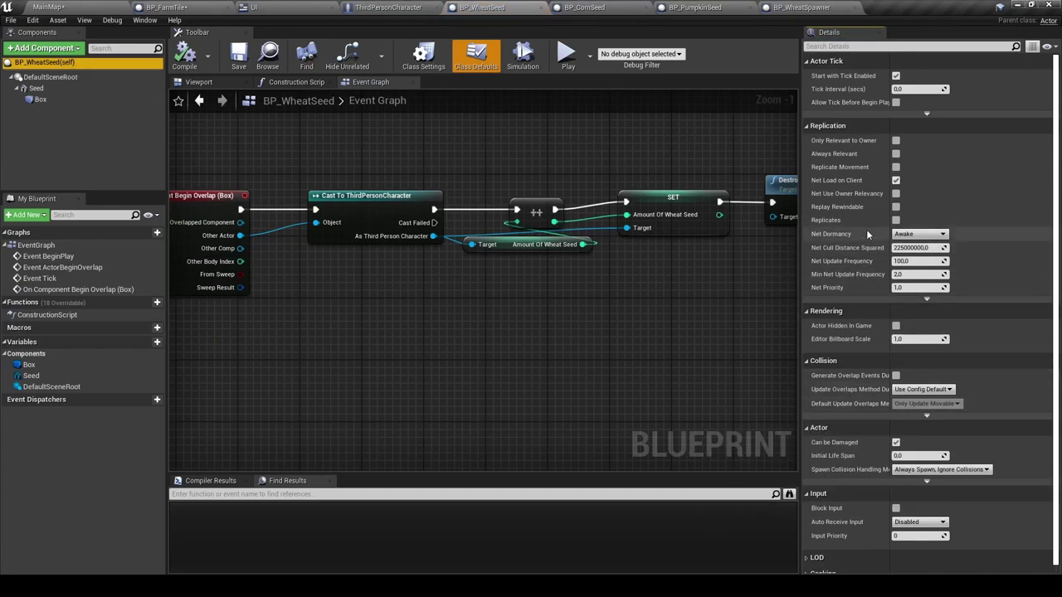
left_click(898, 455)
type("15")
key("Return")
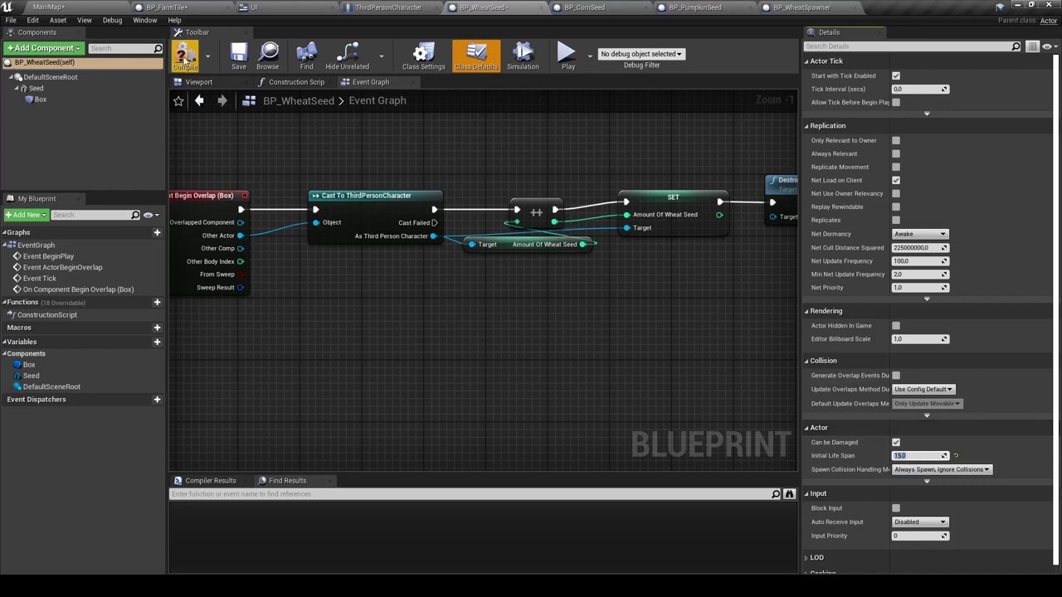
left_click(185, 57)
Give BP_CornSeed and BP_PumpkinSeed an Initial Life Span of 15 and compile.
left_click(592, 8)
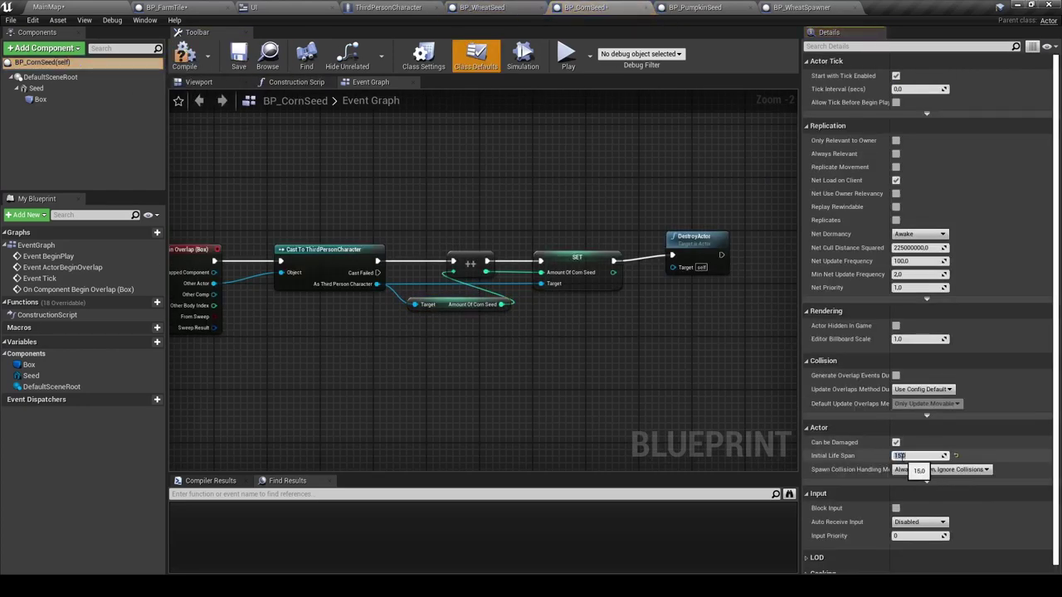
left_click(695, 7)
left_click(41, 62)
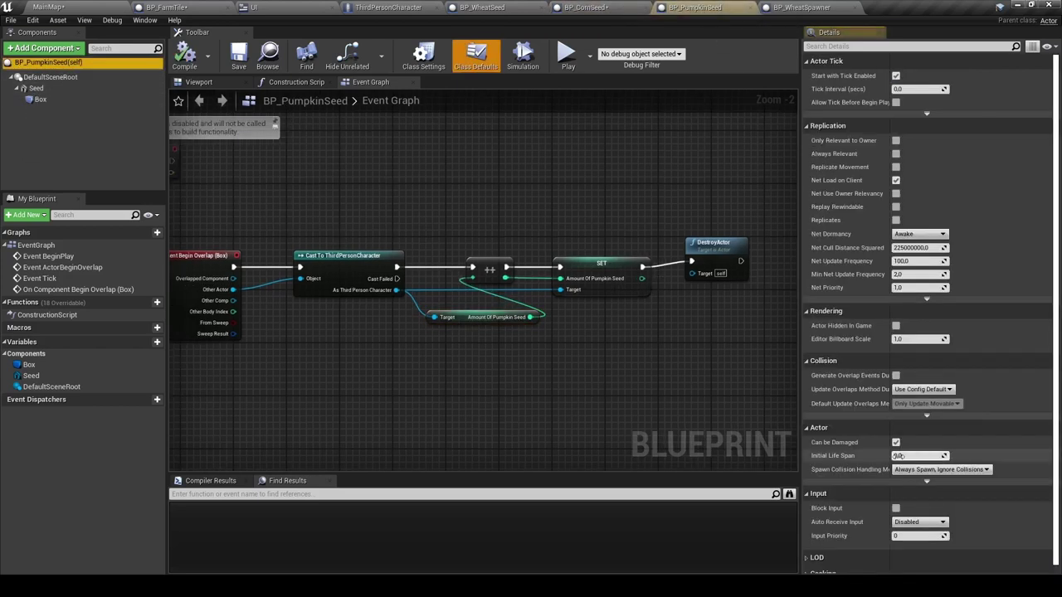
type("15")
left_click(185, 56)
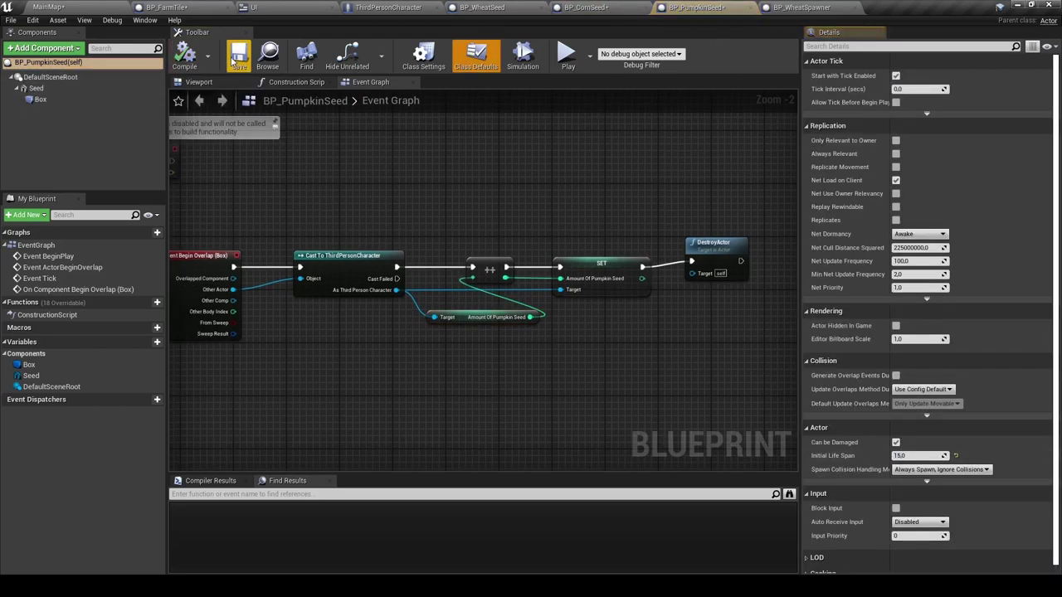
left_click(801, 7)
right_click_drag(615, 252, 575, 307)
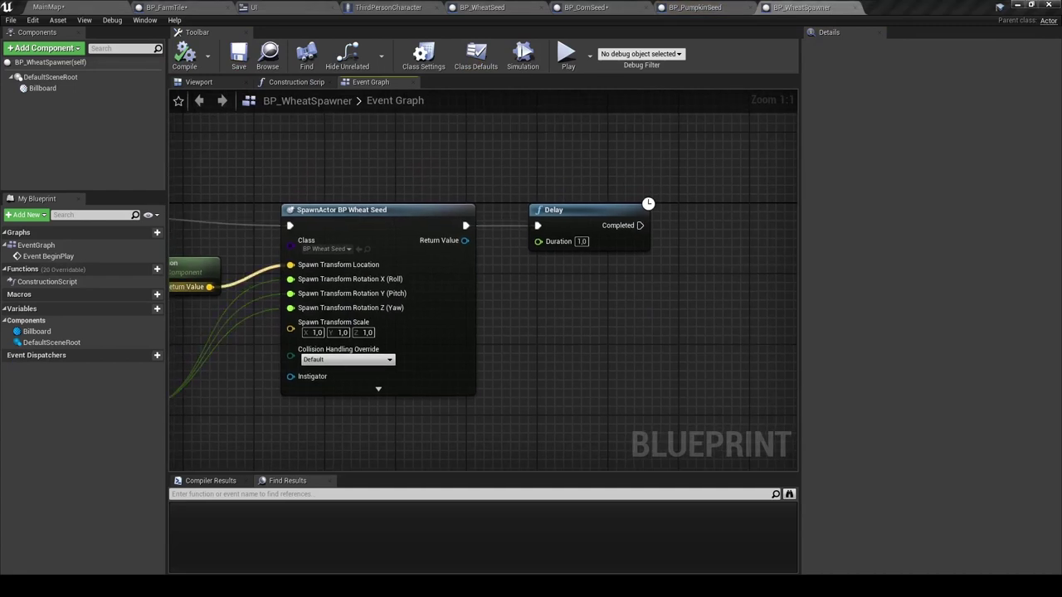
Wire the Delay's Completed output back into SpawnActor through a reroute point, then return to MainMap.
left_click_drag(581, 210, 579, 236)
mouse_move(641, 251)
left_mouse_down()
mouse_move(482, 243)
mouse_move(477, 232)
left_mouse_up()
left_click_drag(581, 238, 572, 212)
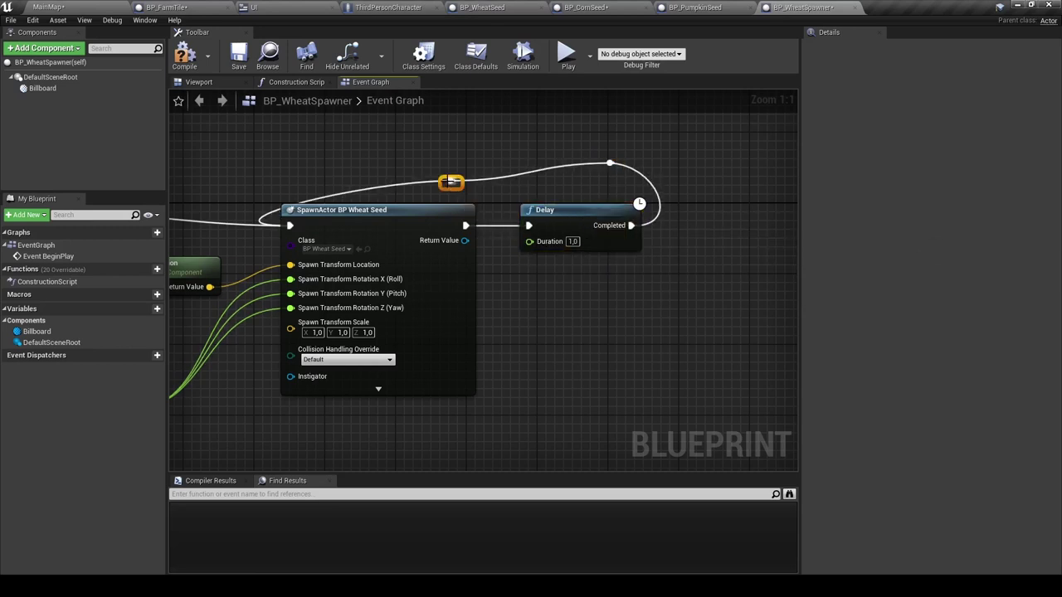
left_click_drag(450, 182, 283, 165)
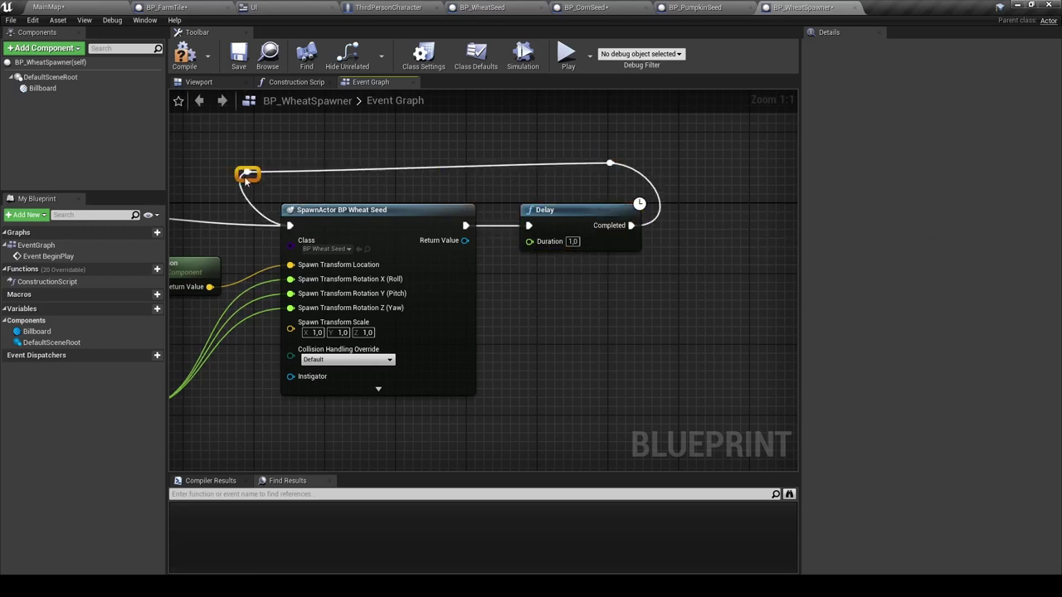
double_click(610, 166)
scroll(609, 313, "down", 2)
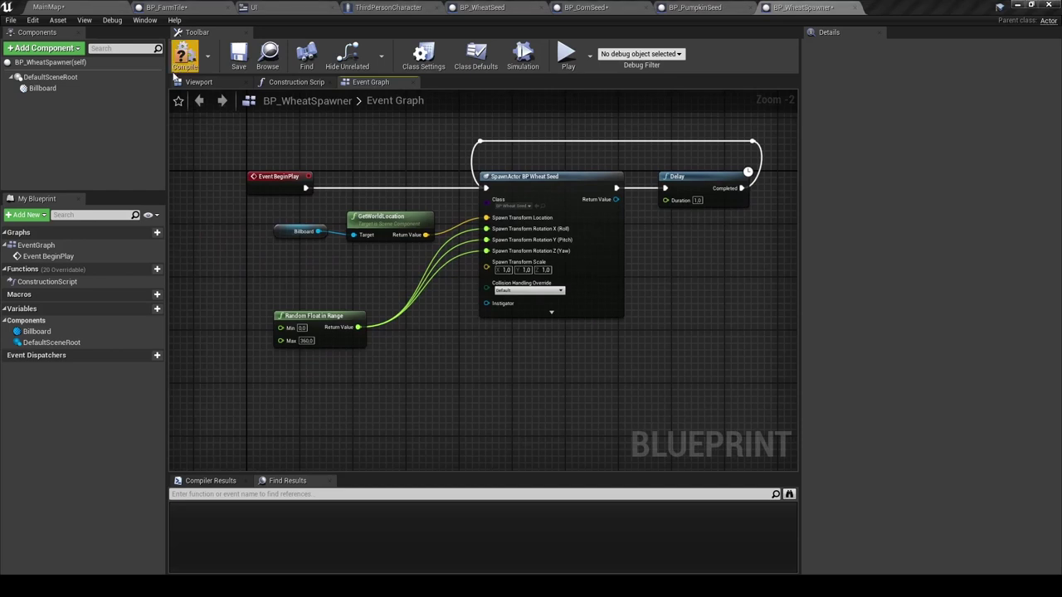
left_click(62, 10)
Duplicate BP_WheatSpawner and name the copy BP_CornSpawner.
right_click(495, 461)
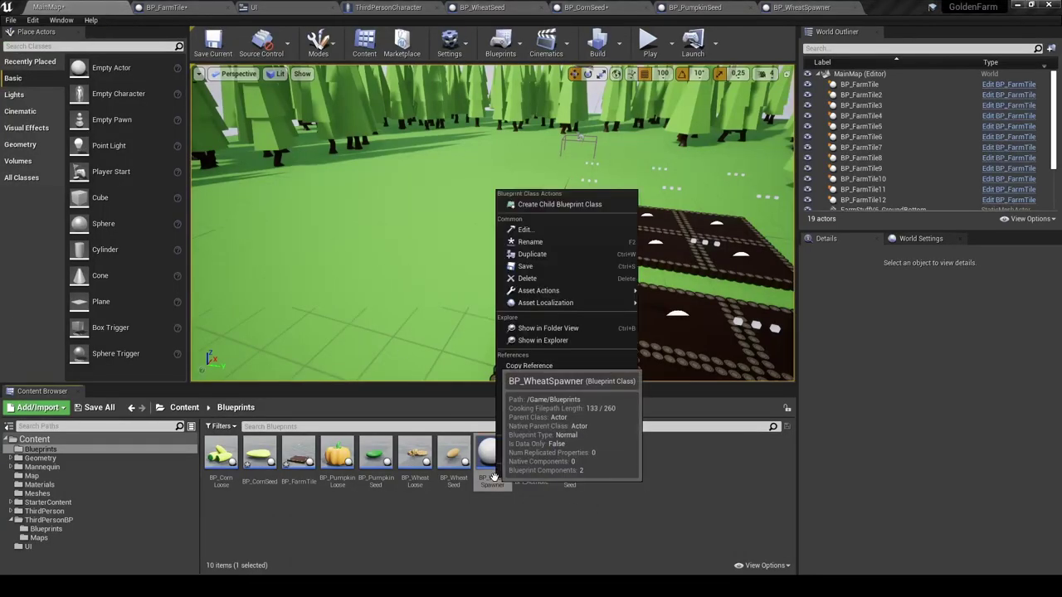
left_click(535, 254)
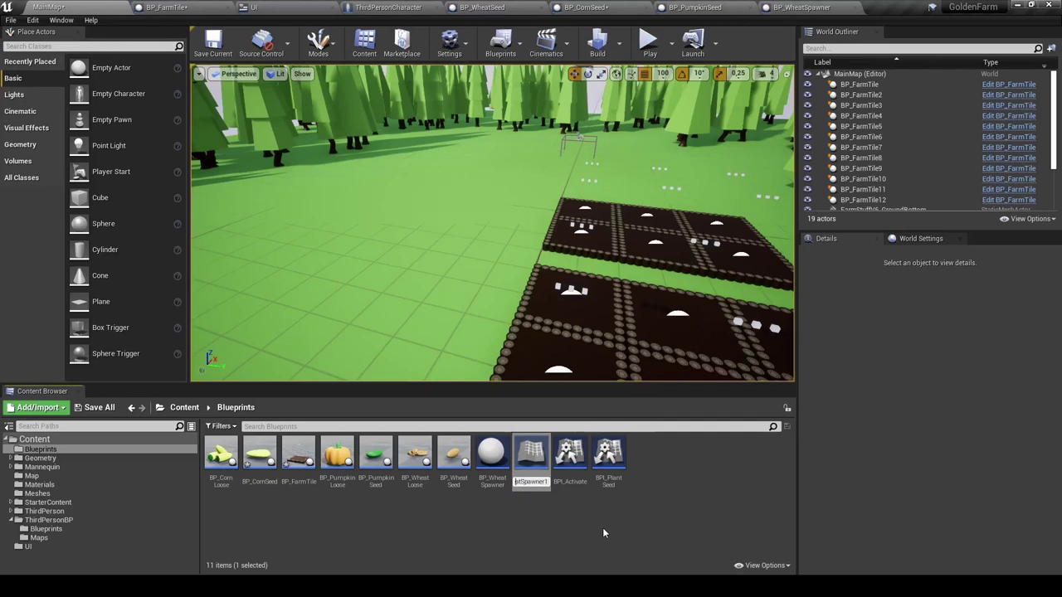
key("Left")
key("BackSpace")
key("BackSpace")
key("BackSpace")
type("Corn")
key("End")
key("BackSpace")
key("Return")
Make BP_CornSpawner's SpawnActor node spawn BP_CornSeed.
double_click(299, 458)
scroll(373, 330, "down", 2)
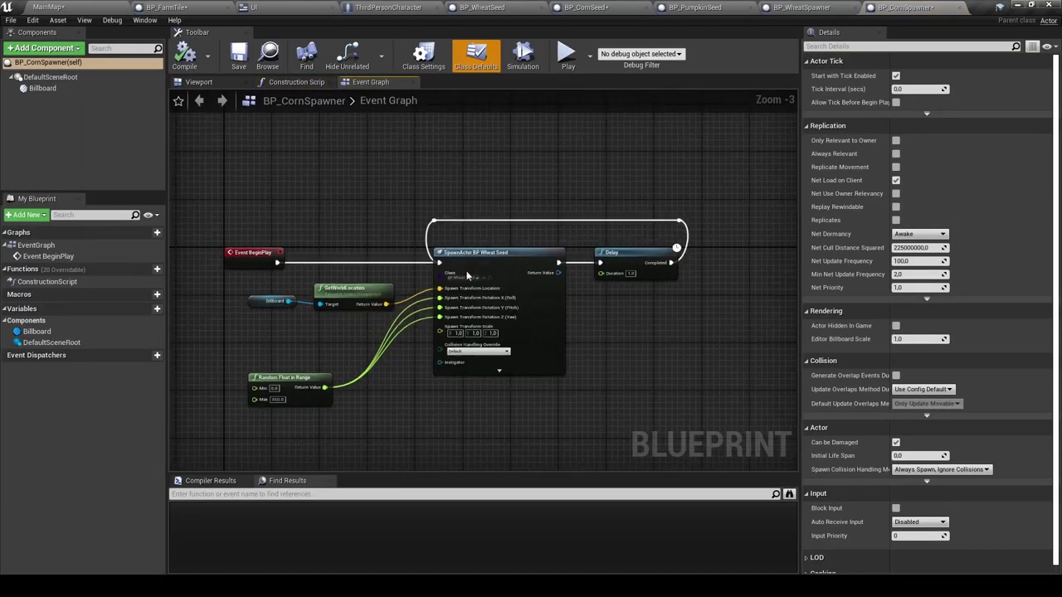
left_click(467, 279)
type("corn")
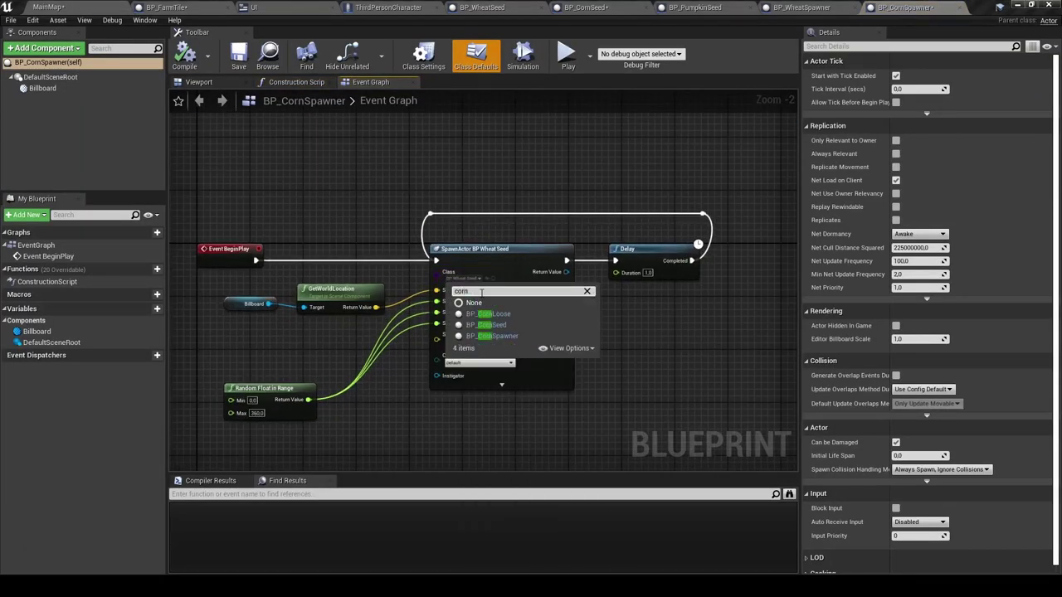
left_click(488, 324)
right_click_drag(624, 355, 651, 307)
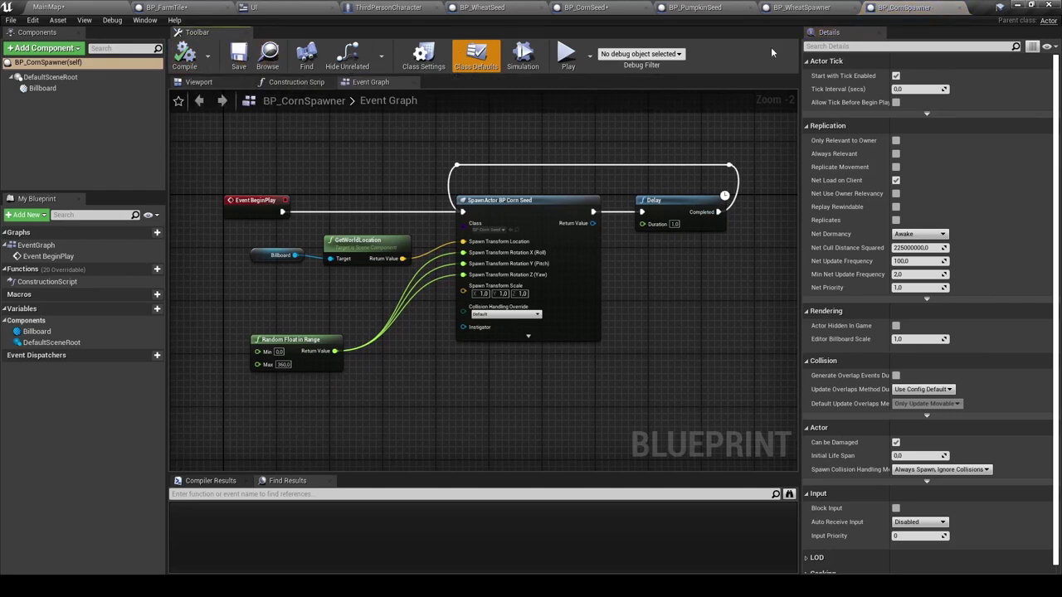
Duplicate BP_CornSpawner and rename the copy BP_PumpkinSpawner.
left_click(48, 7)
right_click(295, 460)
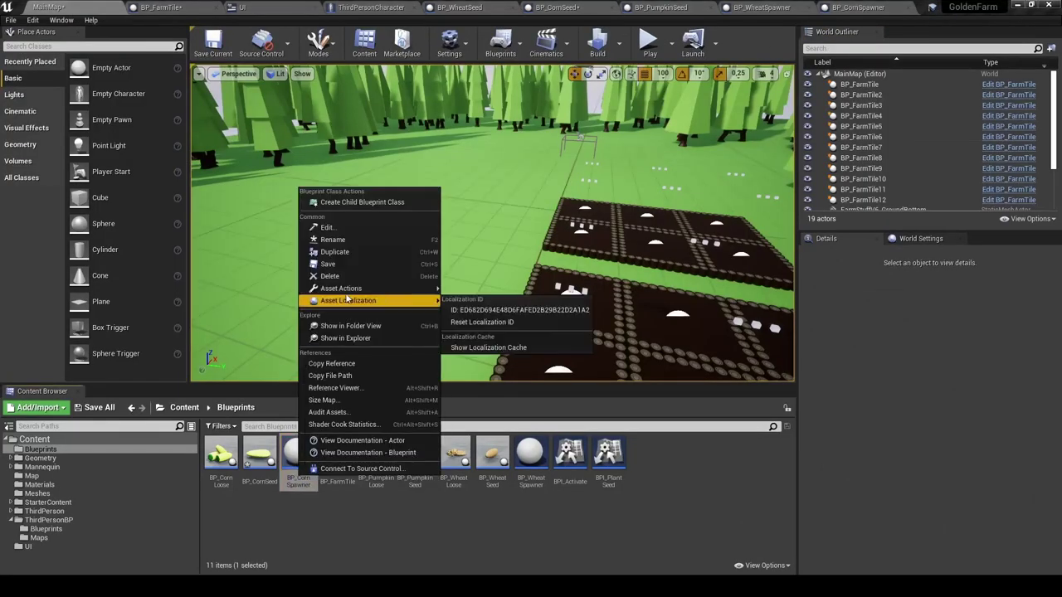
left_click(332, 244)
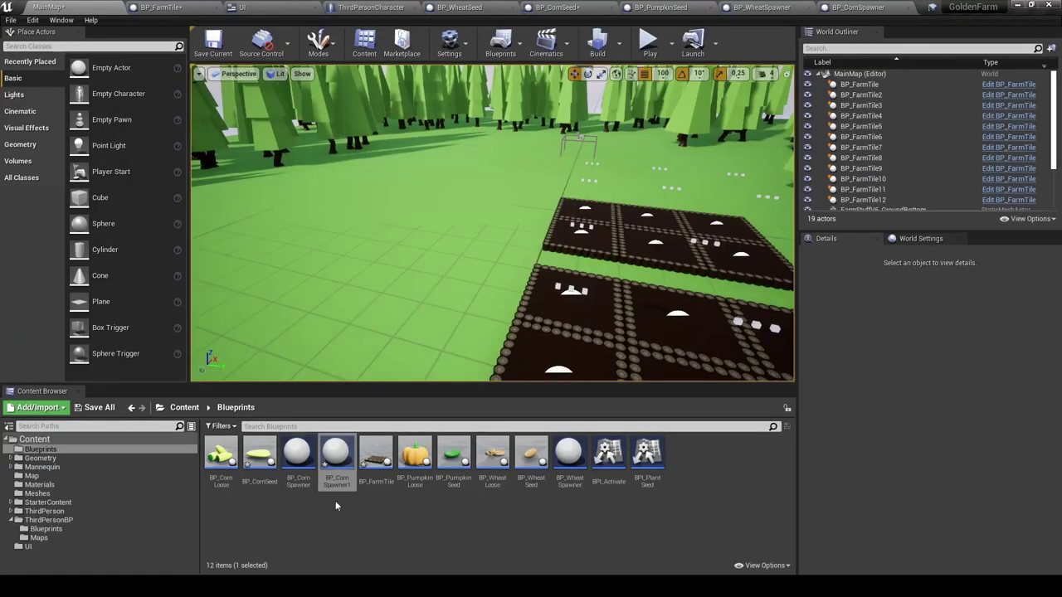
right_click(335, 463)
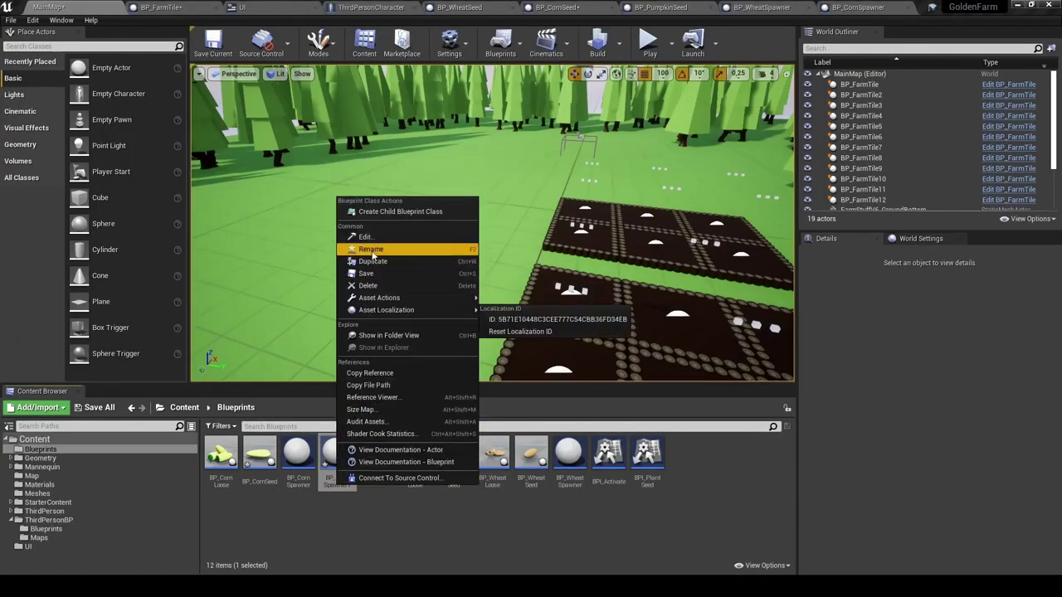
left_click(332, 244)
key("BackSpace")
key("BackSpace")
key("BackSpace")
type("Pumpkin")
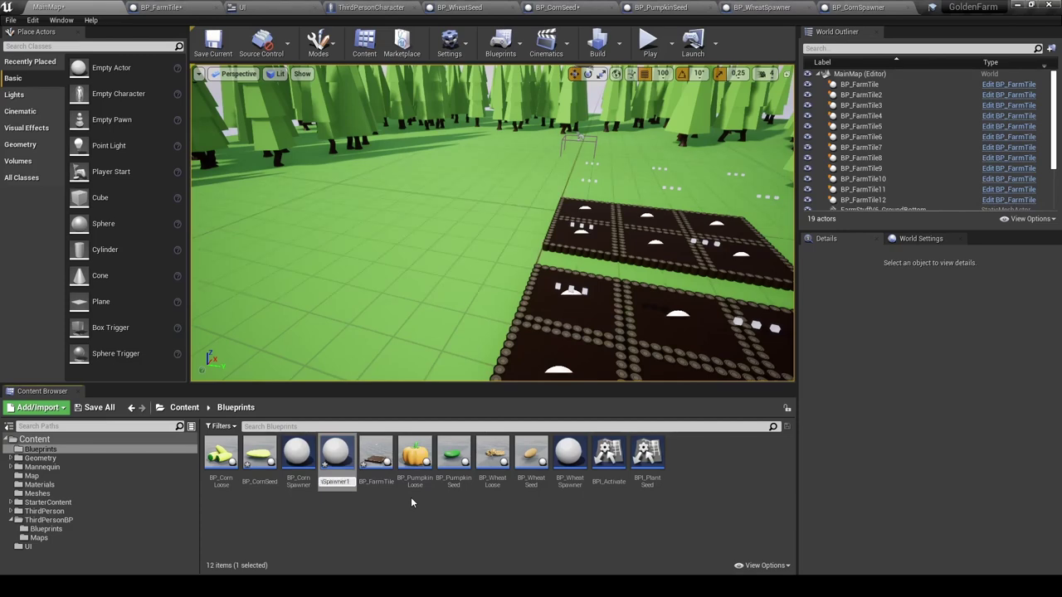
key("Return")
Set BP_PumpkinSpawner's spawn class to BP_PumpkinSeed and save it.
double_click(461, 469)
left_click(508, 256)
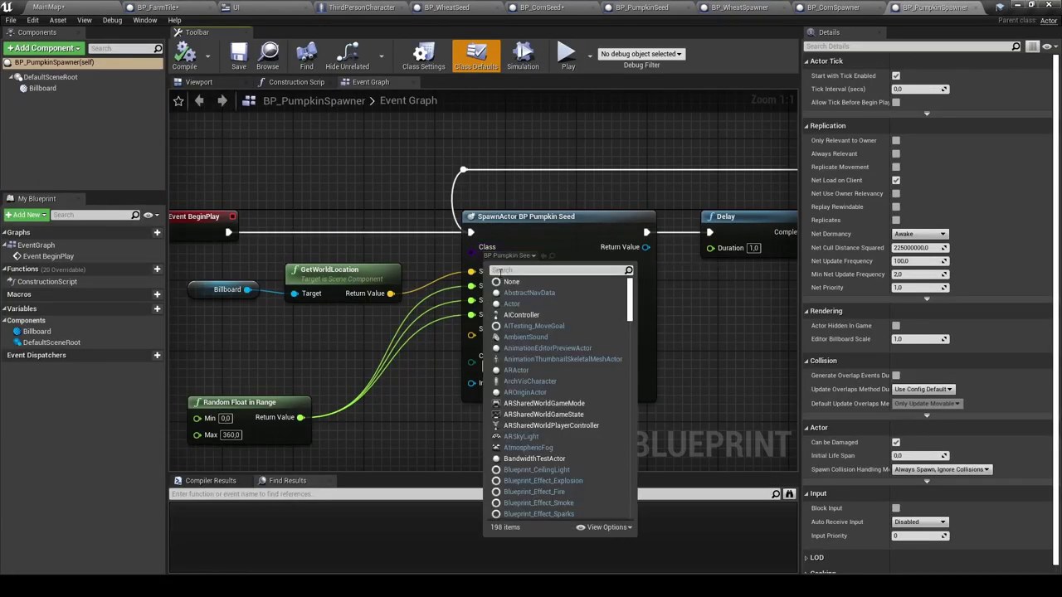
type("pumpkin")
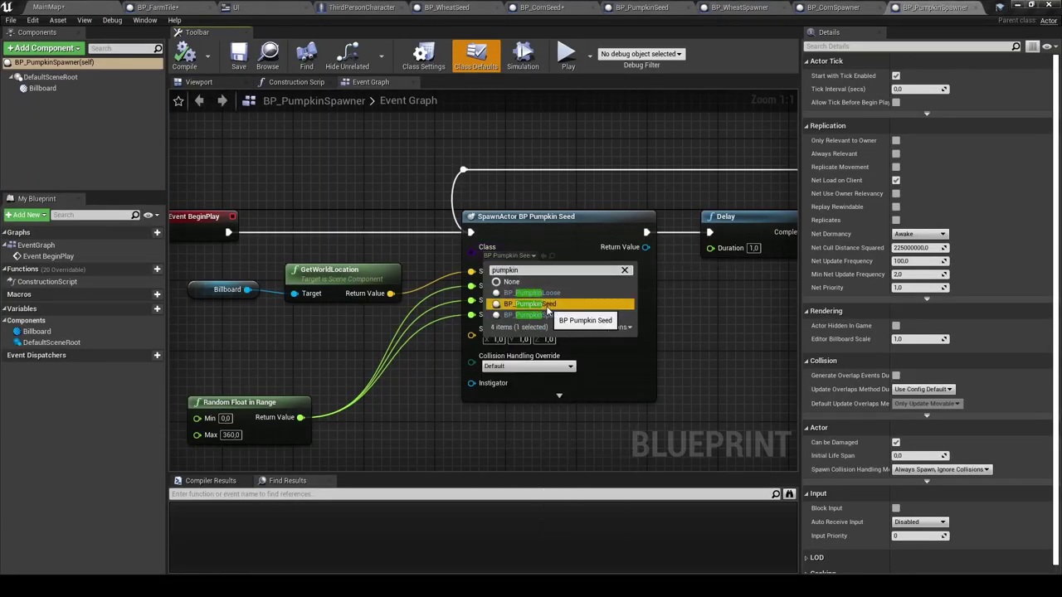
left_click(531, 303)
left_click(240, 64)
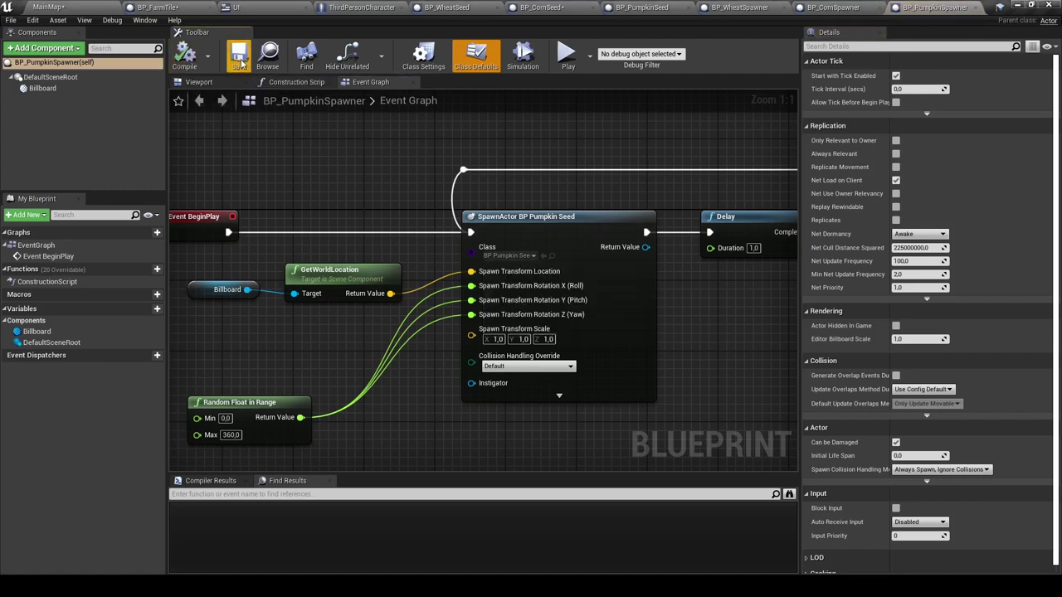
Place BP_WheatSpawner, BP_PumpkinSpawner and BP_CornSpawner in MainMap and start Play.
left_click(90, 6)
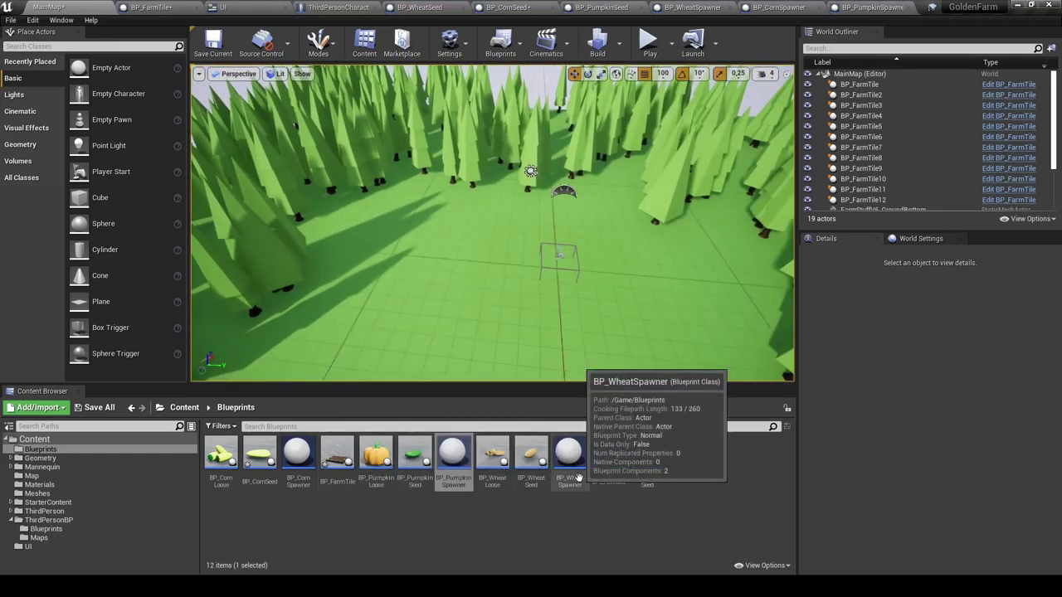
left_click_drag(569, 455, 432, 169)
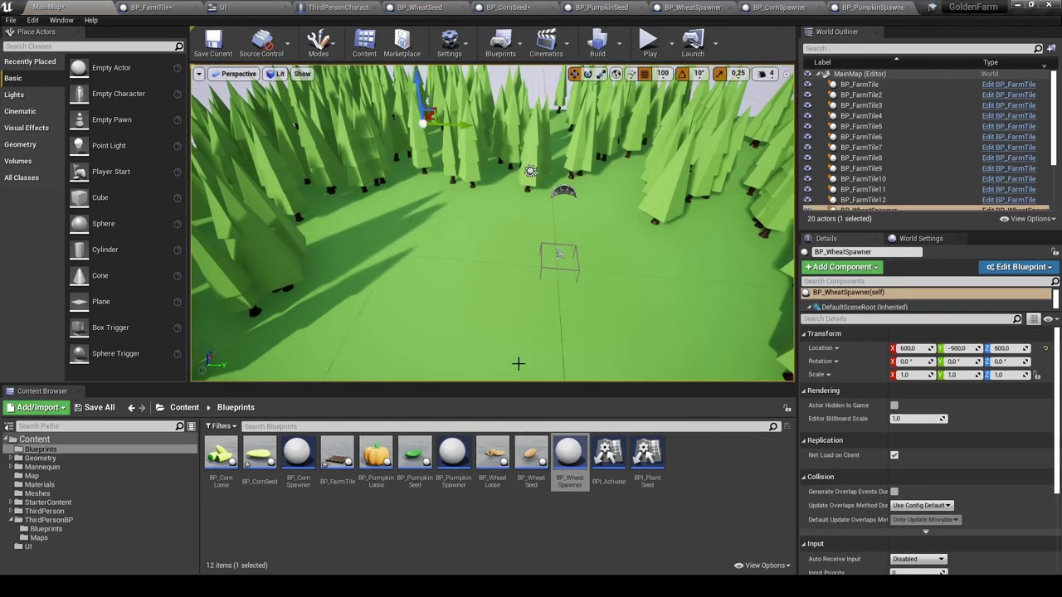
left_click_drag(453, 455, 592, 190)
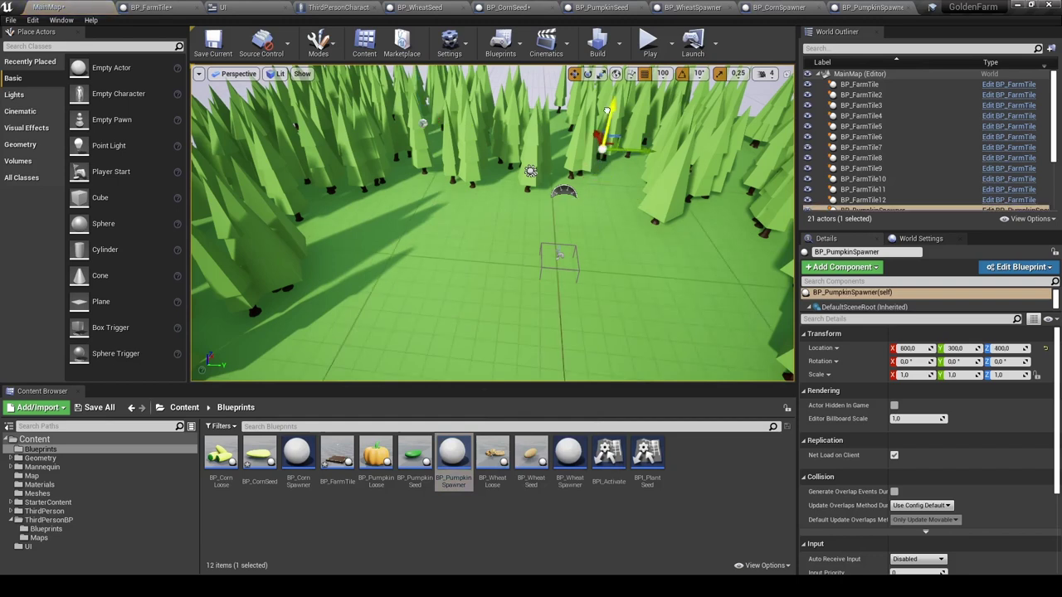
left_click_drag(298, 455, 738, 249)
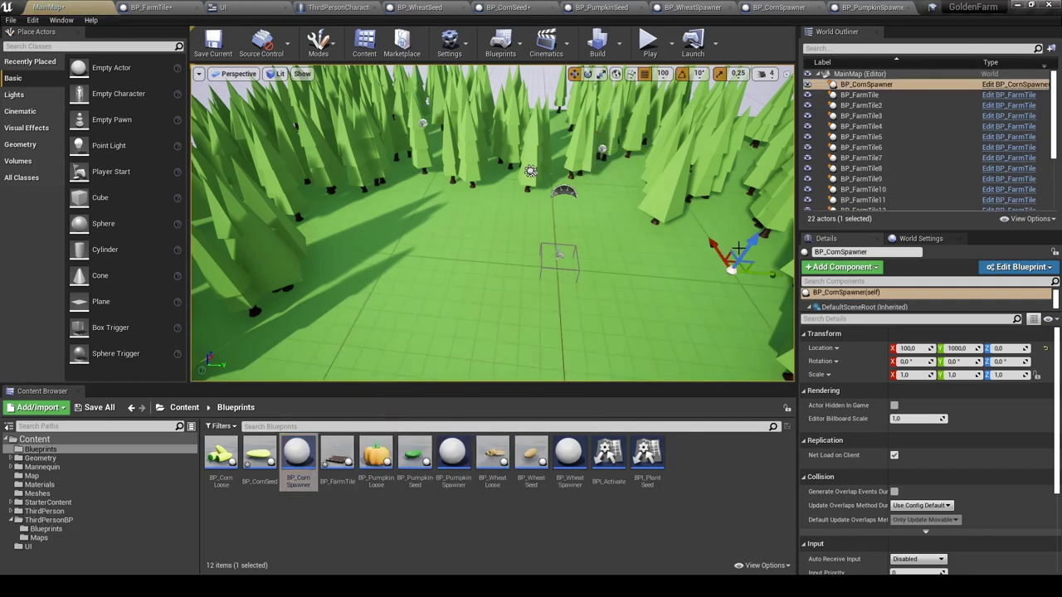
left_click(650, 41)
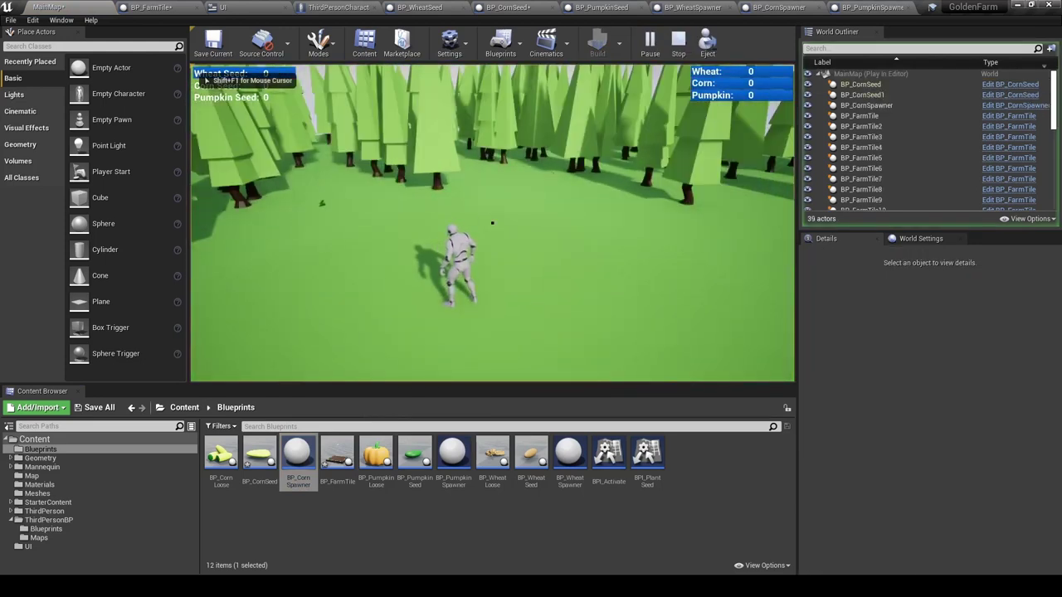
Run the character around with WASD collecting seeds, then stop the play session.
key("w")
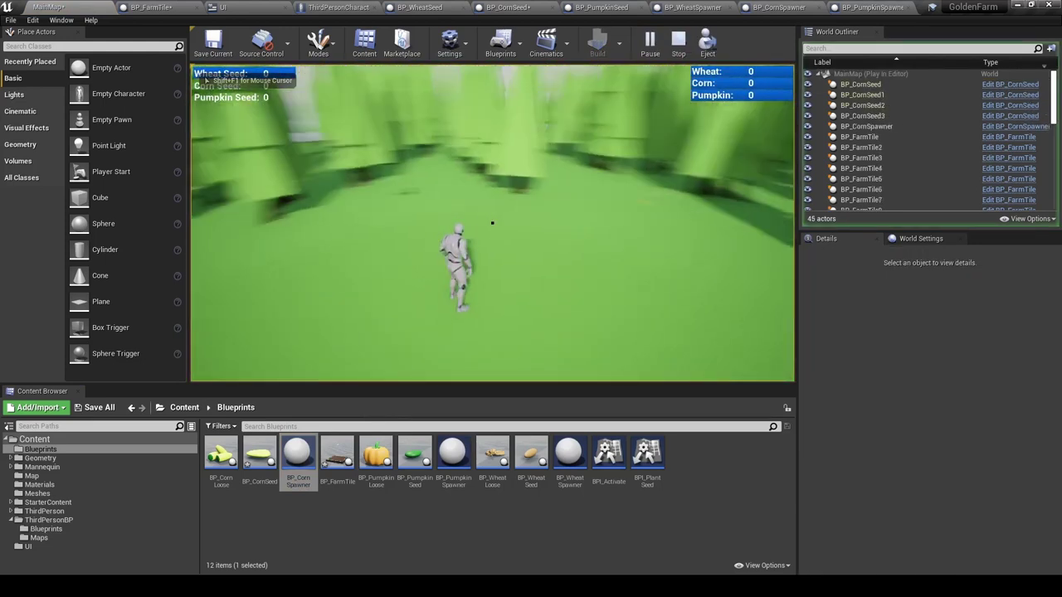
key("d")
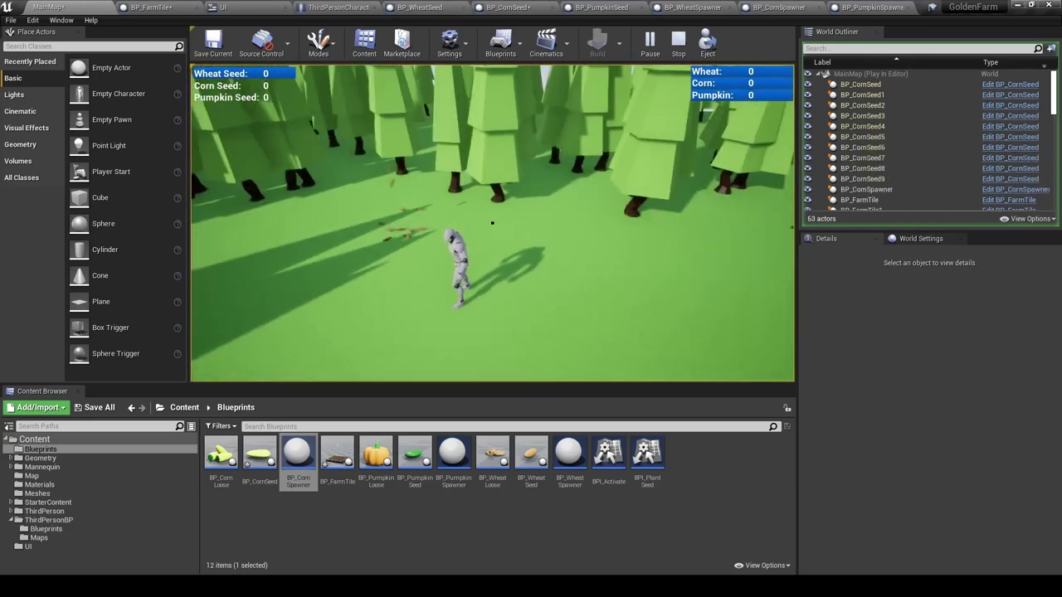
key("w")
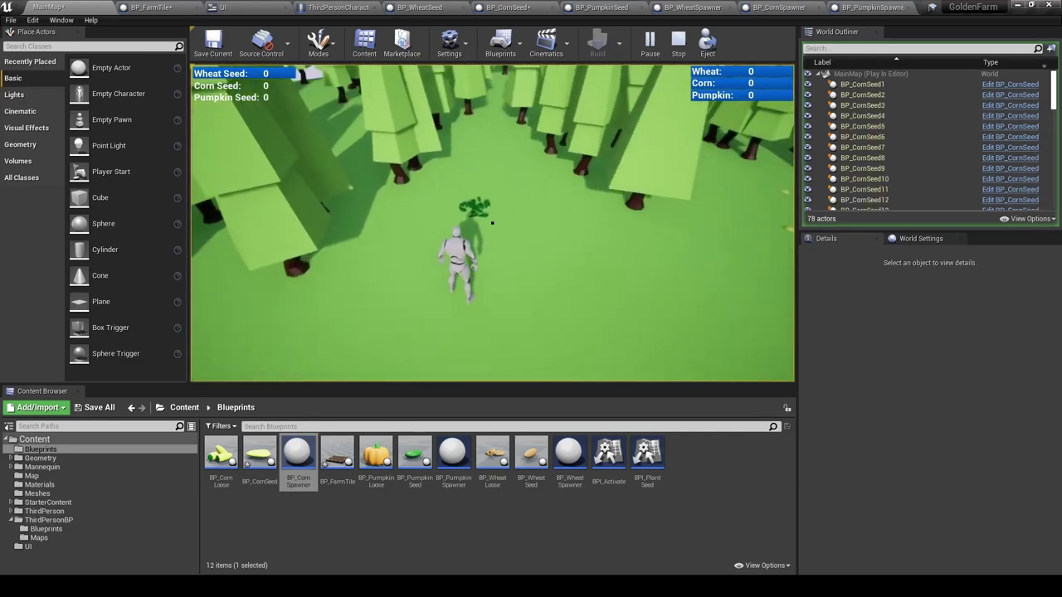
key("a")
key("w")
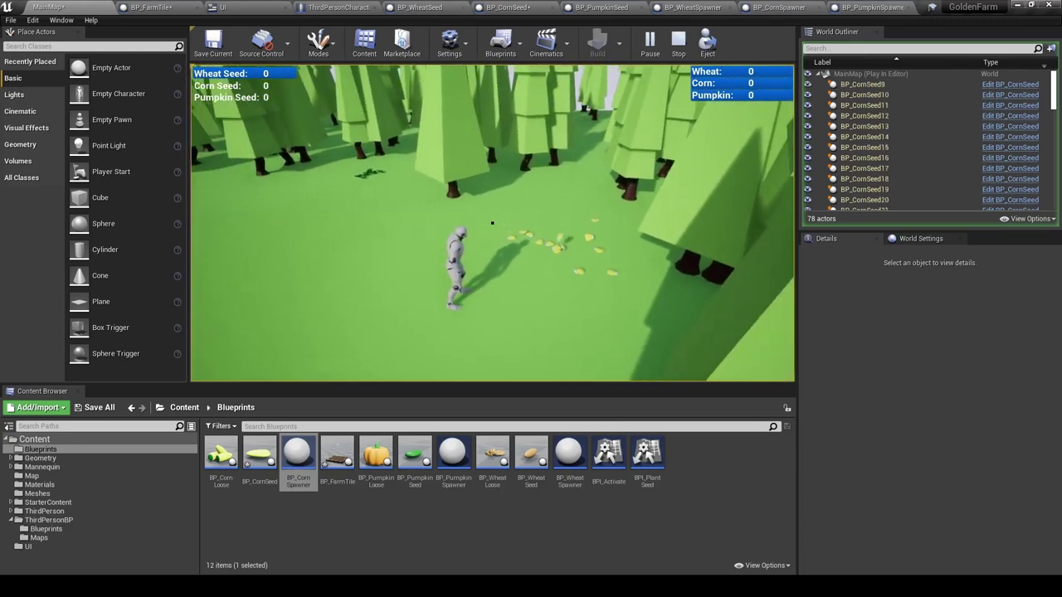
key("w")
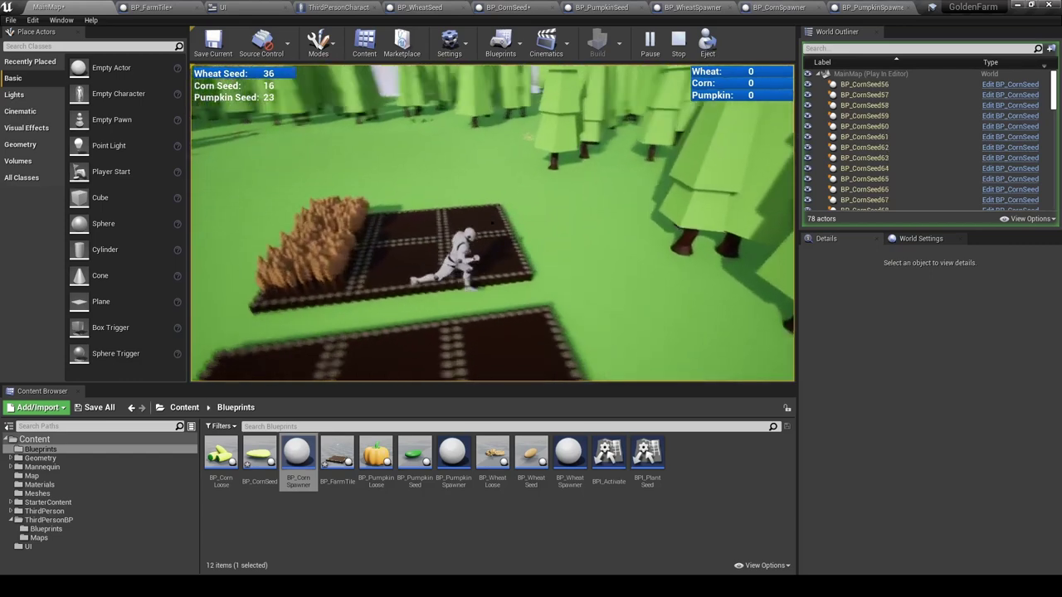
key("Escape")
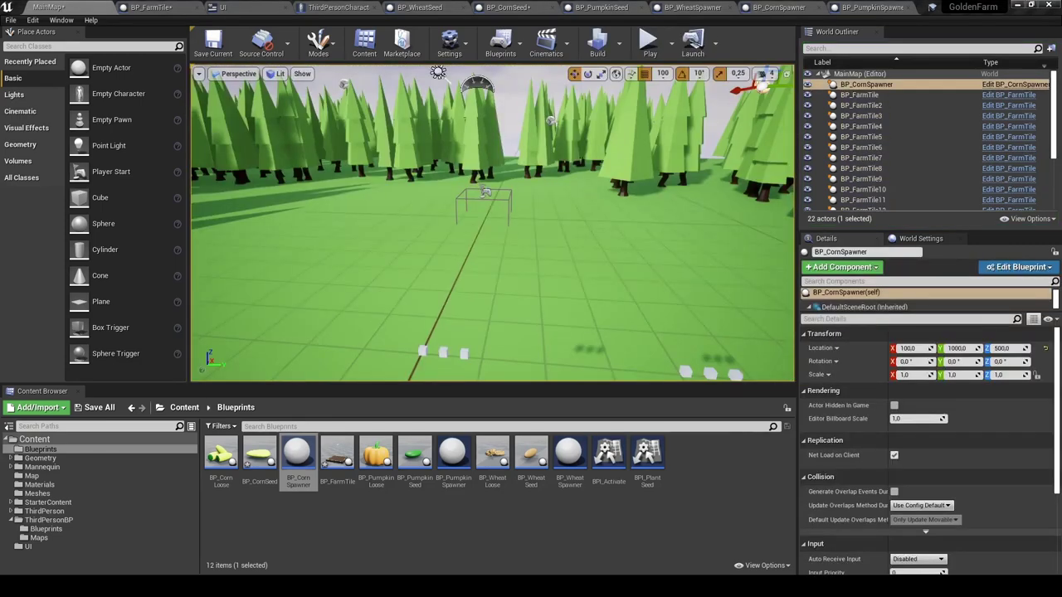
Close the spawner, seed, UI and ThirdPersonCharacter editors, leaving BP_FarmTile in front.
left_click(907, 8)
left_click(907, 8)
left_click(859, 9)
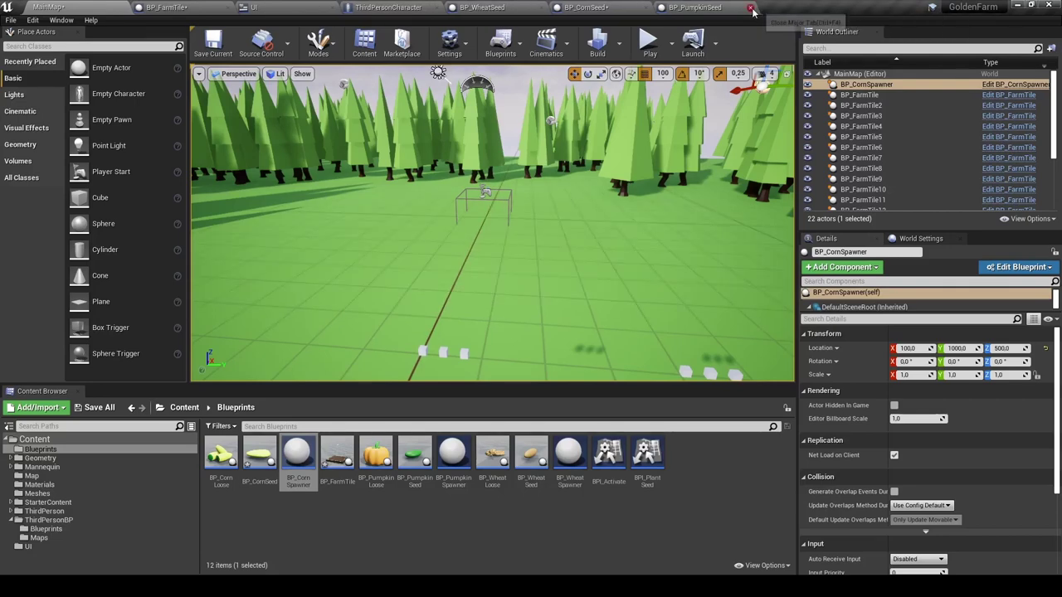
left_click(751, 8)
left_click(646, 8)
left_click(540, 8)
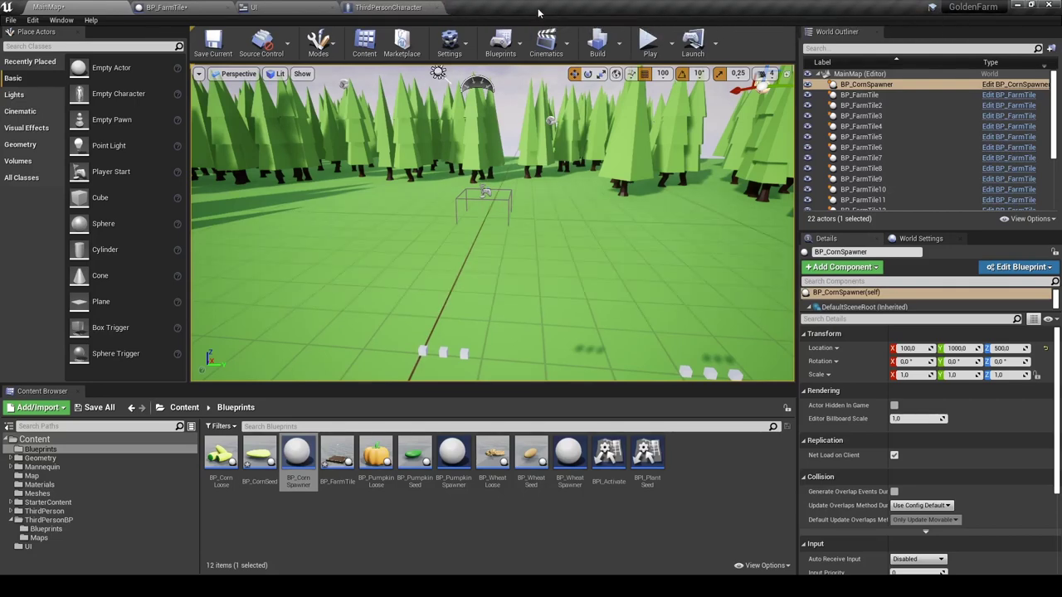
left_click(333, 8)
left_click(332, 8)
left_click(202, 10)
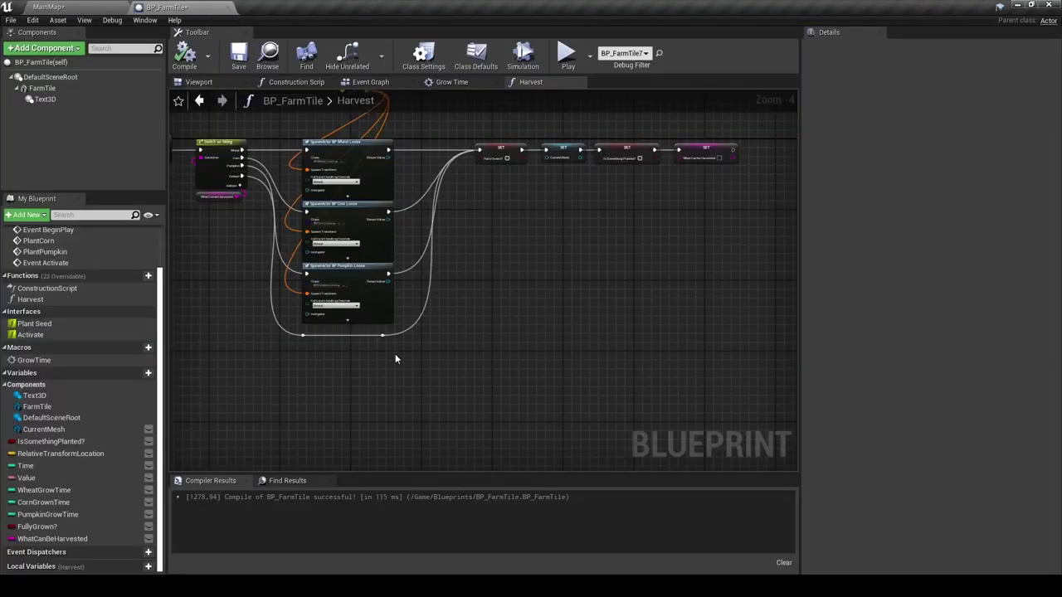
Add a new macro, DoWeHaveWheatSeed, from BP_FarmTile's My Blueprint panel.
right_click_drag(383, 368, 390, 436)
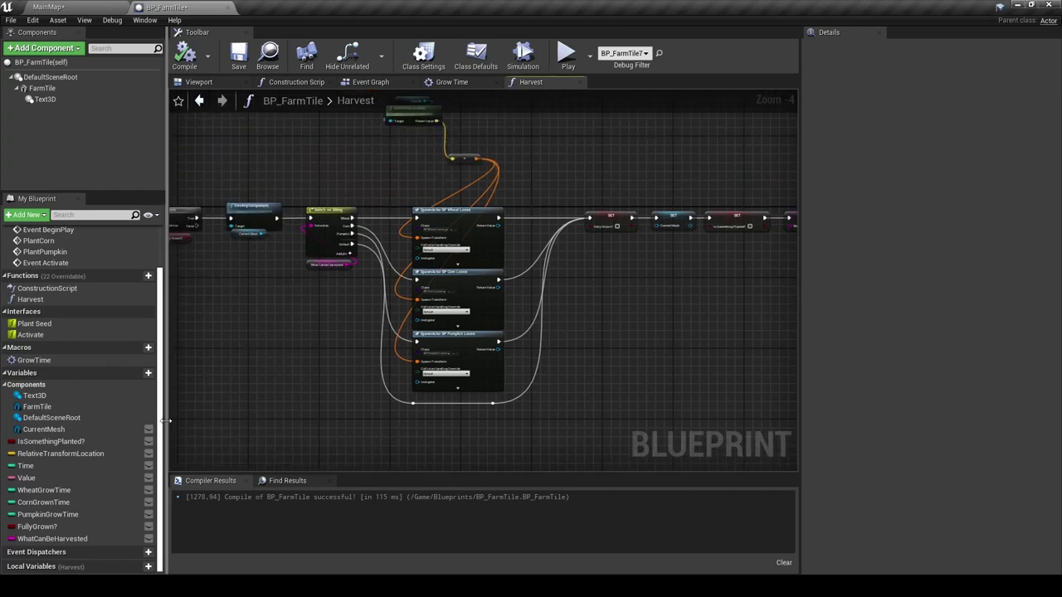
left_click(148, 347)
type("DoWeHaveWheatSeed")
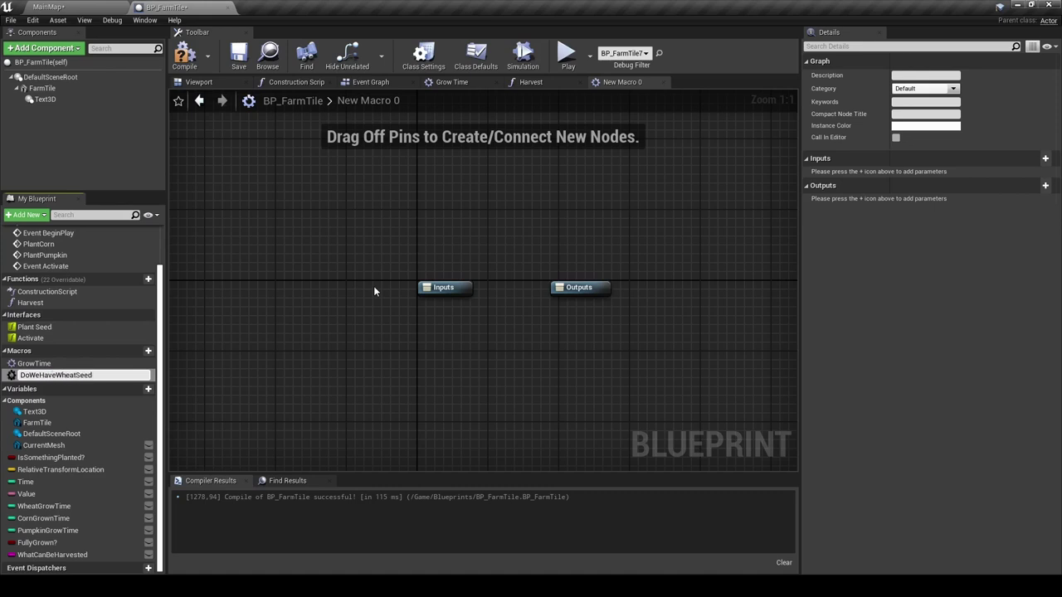
Confirm the macro name, then add exec pins named 'Input' and 'Output'.
key("Return")
left_click(1037, 159)
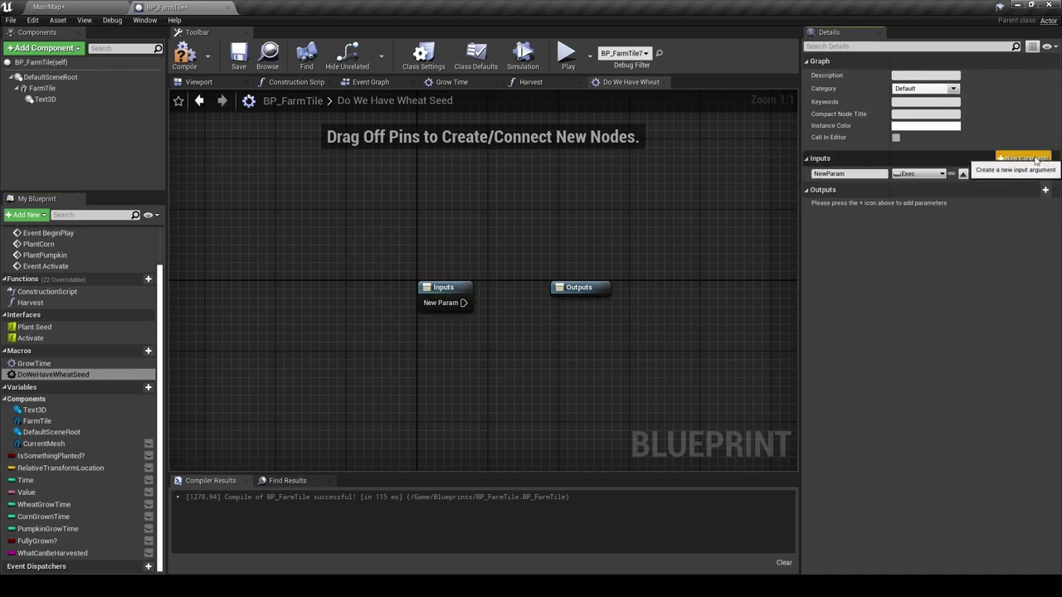
type("Input")
key("Return")
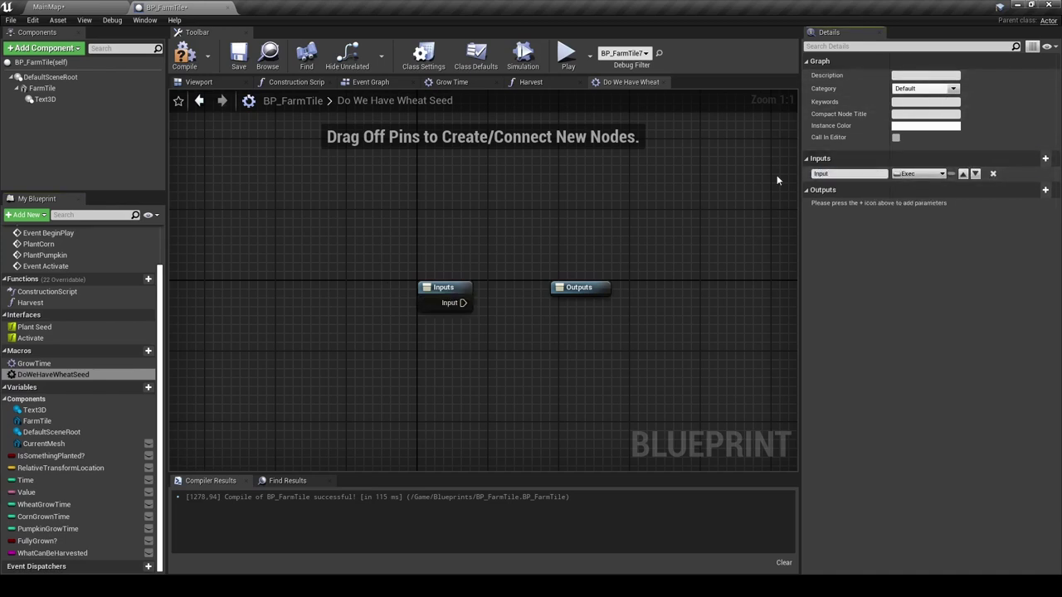
left_click(1045, 190)
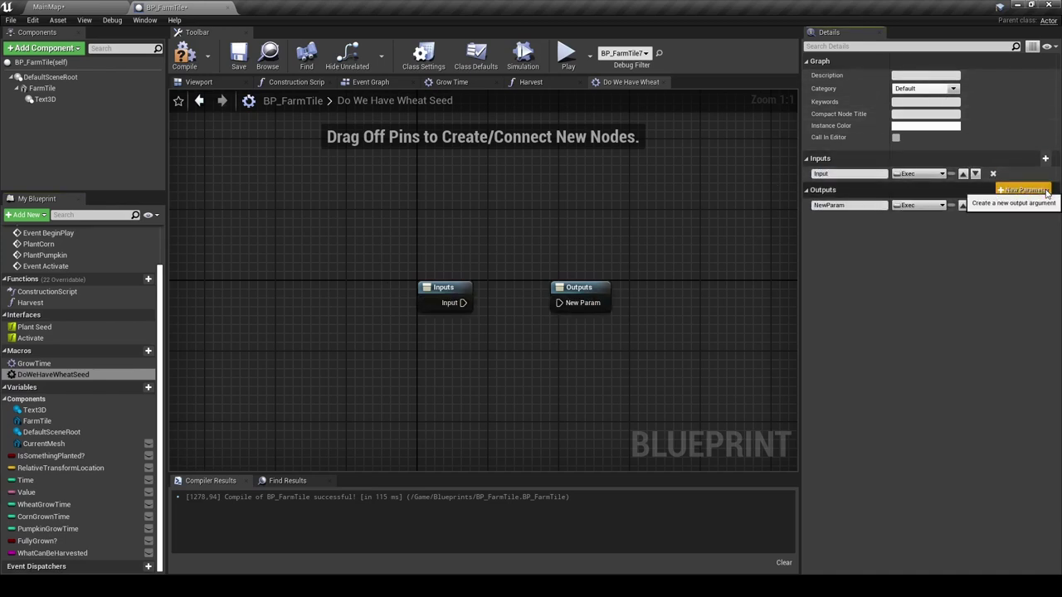
left_click(863, 205)
type("Output")
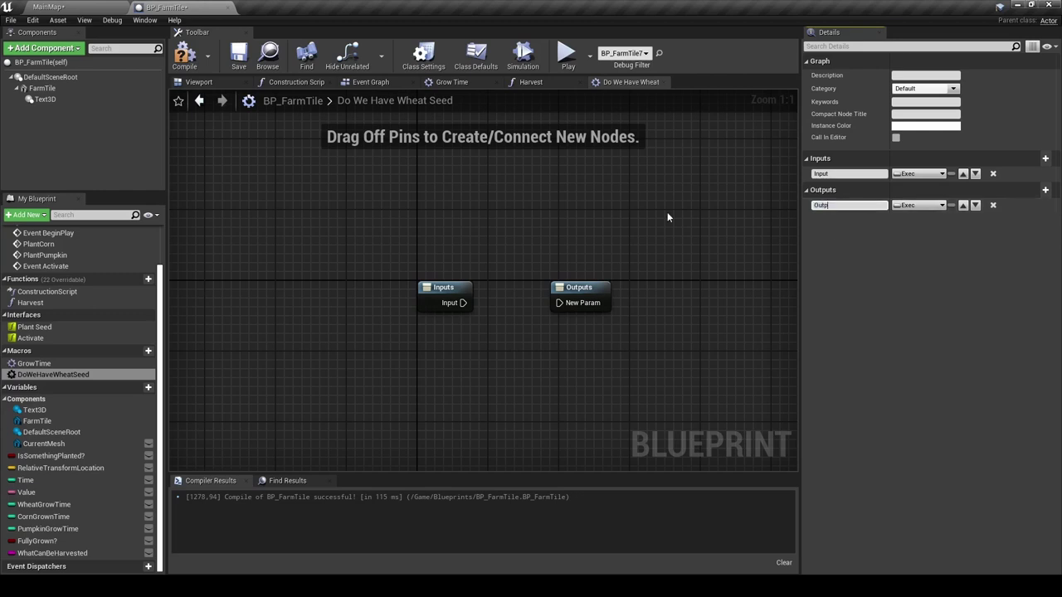
key("Return")
scroll(667, 218, "down", 3)
left_click_drag(610, 298, 655, 310)
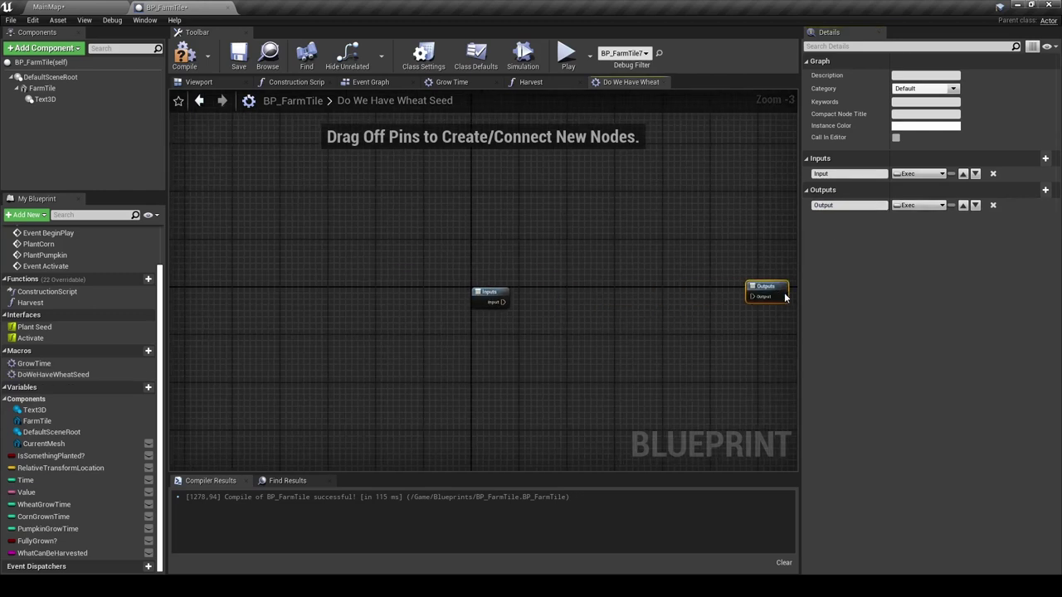
Add a Cast To ThirdPersonCharacter node fed by Get Player Character from the macro input.
left_click_drag(284, 303, 332, 307)
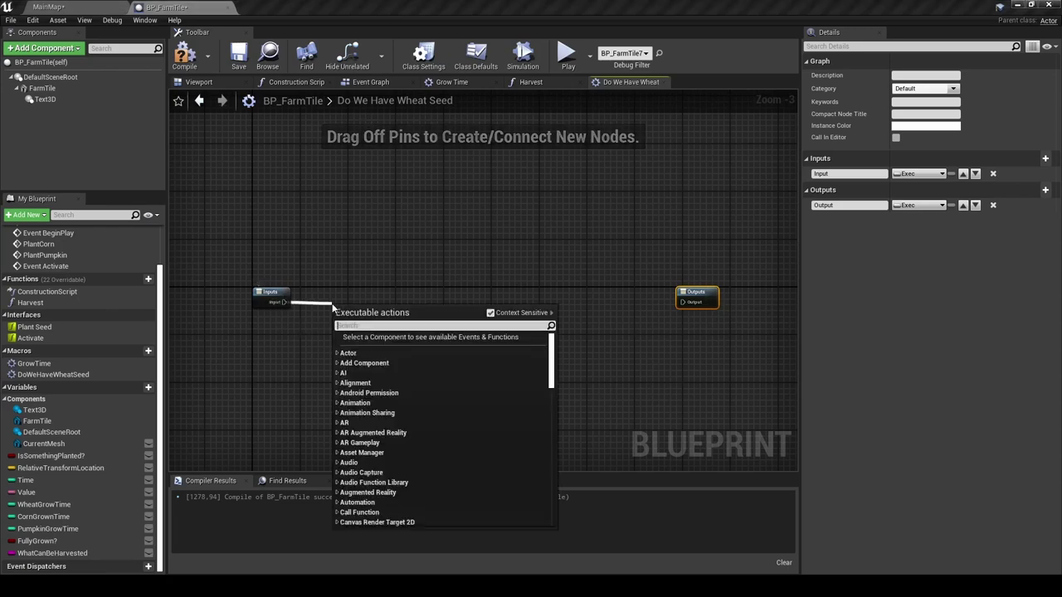
type("cast to thir")
key("Down")
key("Return")
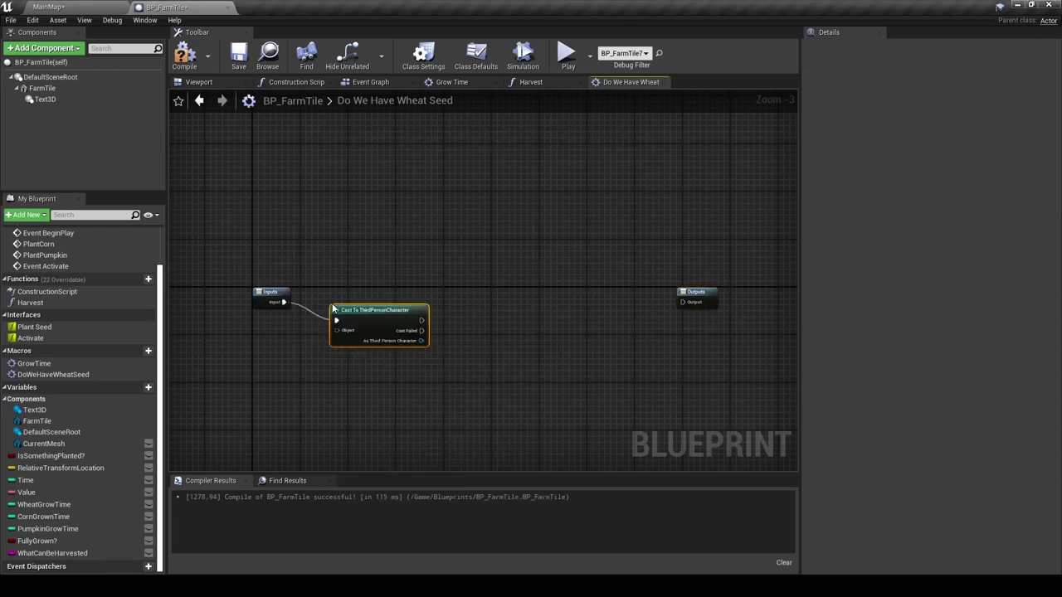
mouse_move(378, 327)
left_mouse_down()
mouse_move(360, 309)
mouse_move(354, 362)
left_mouse_up()
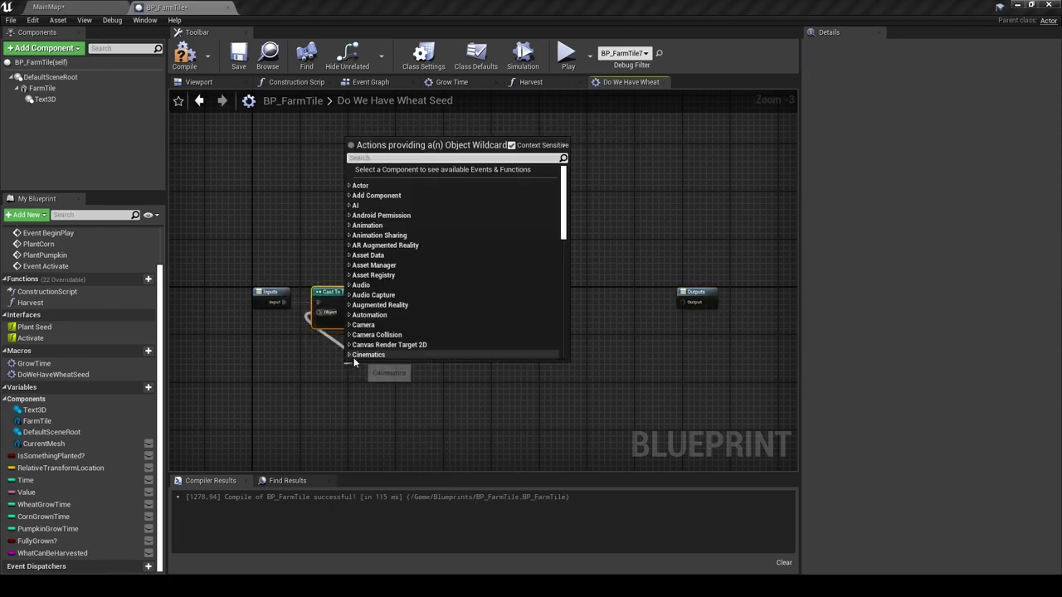
type("get player")
key("Up")
key("Up")
key("Up")
key("Return")
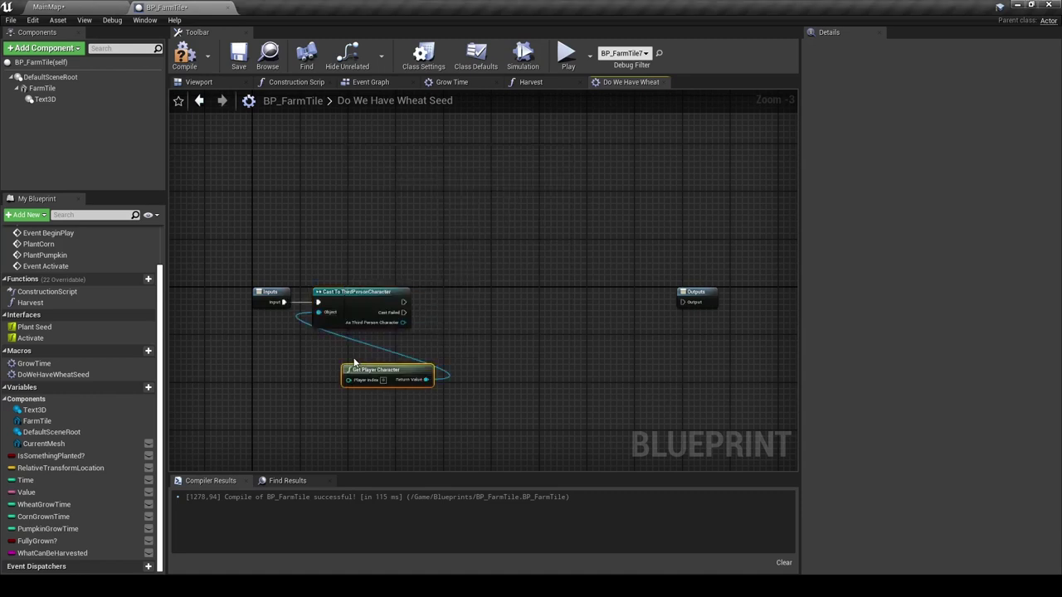
mouse_move(406, 375)
left_mouse_down()
mouse_move(378, 365)
mouse_move(377, 340)
left_mouse_up()
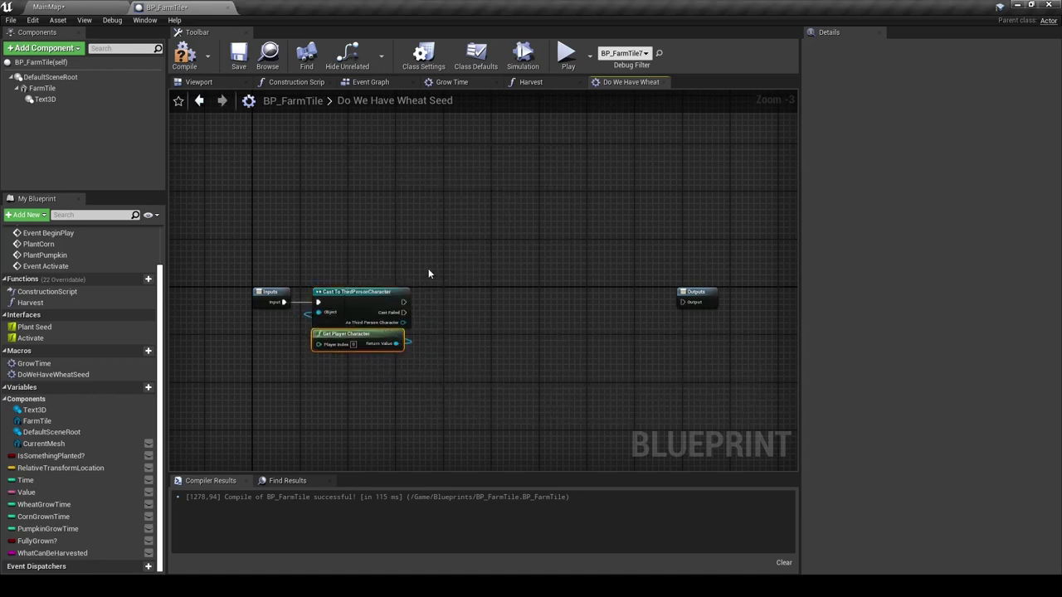
Add a Branch after the successful cast and a Decrement Int on its False path.
left_click_drag(496, 303, 496, 303)
type("branch")
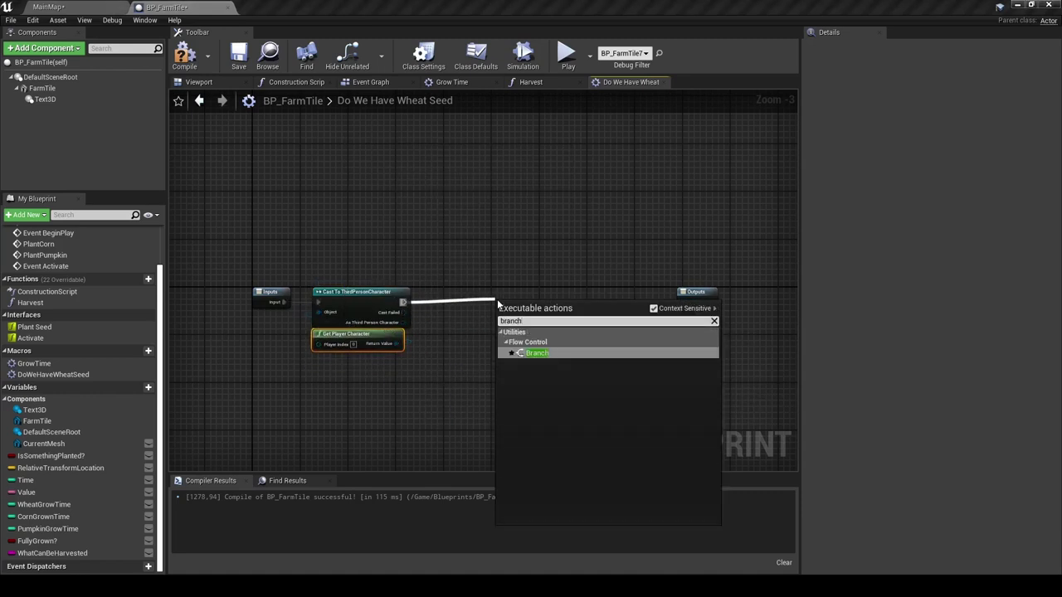
key("Return")
left_click_drag(592, 310, 604, 285)
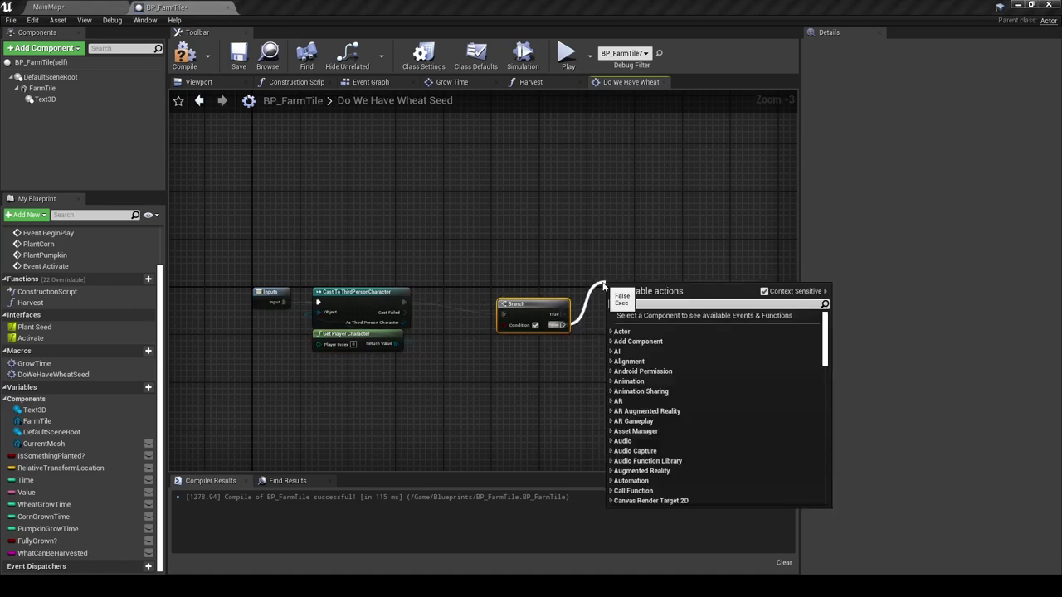
type("decr")
left_click(655, 357)
left_click_drag(531, 309, 484, 297)
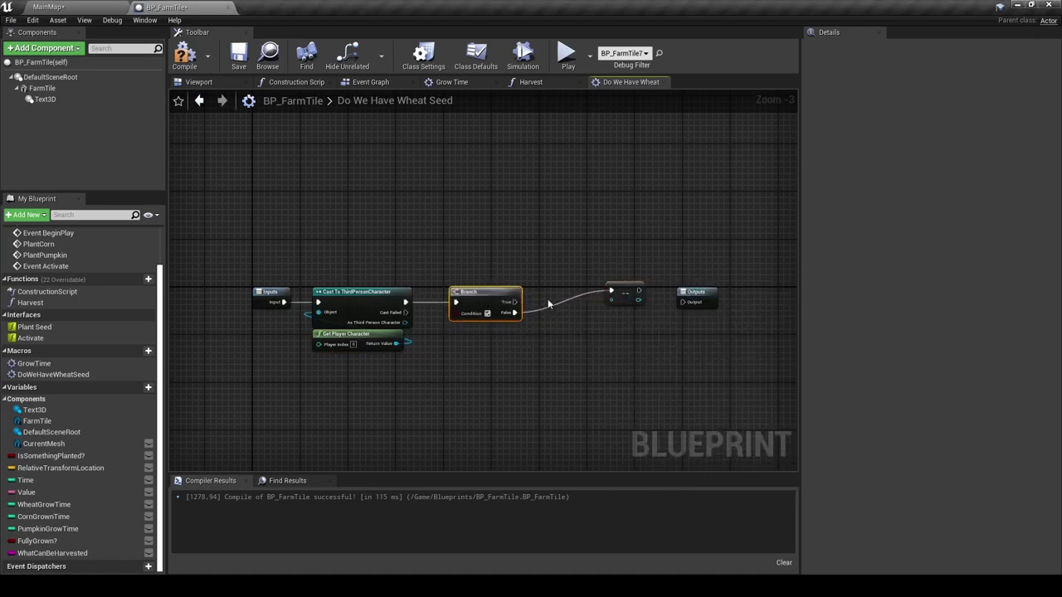
left_click_drag(620, 300, 583, 325)
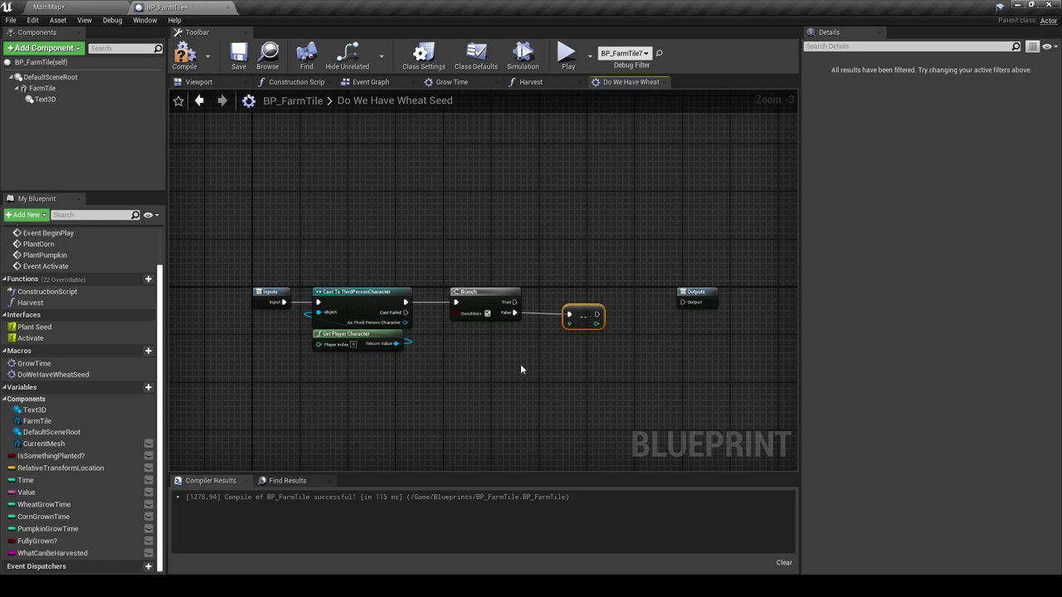
Use Amount Of Wheat Seed <= 0 from the cast character as the Branch condition.
left_click_drag(405, 323, 459, 405)
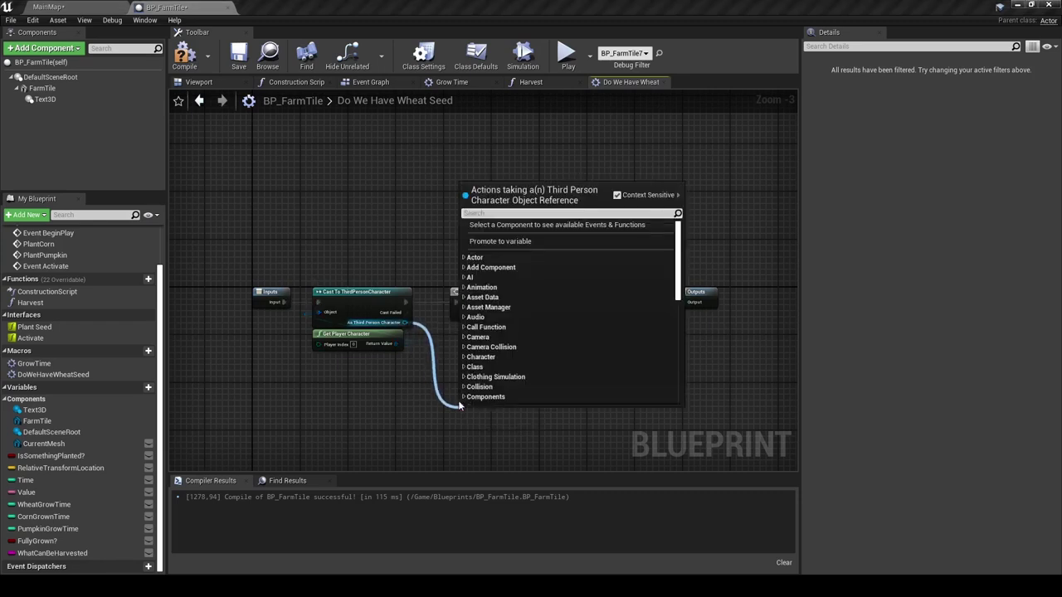
type("amount of wh")
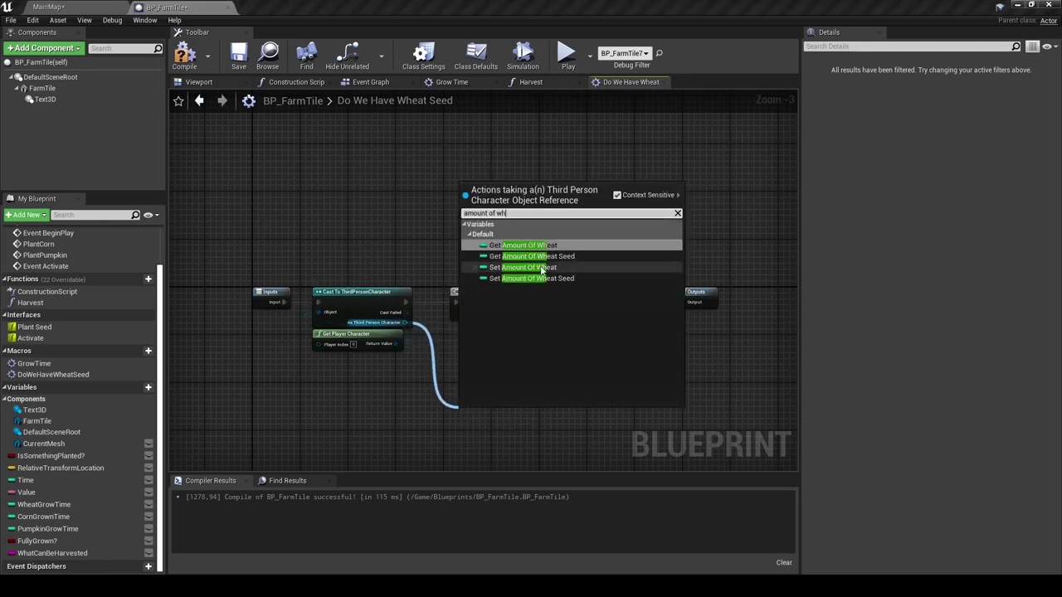
left_click(531, 256)
left_click_drag(548, 398, 552, 389)
type("<=")
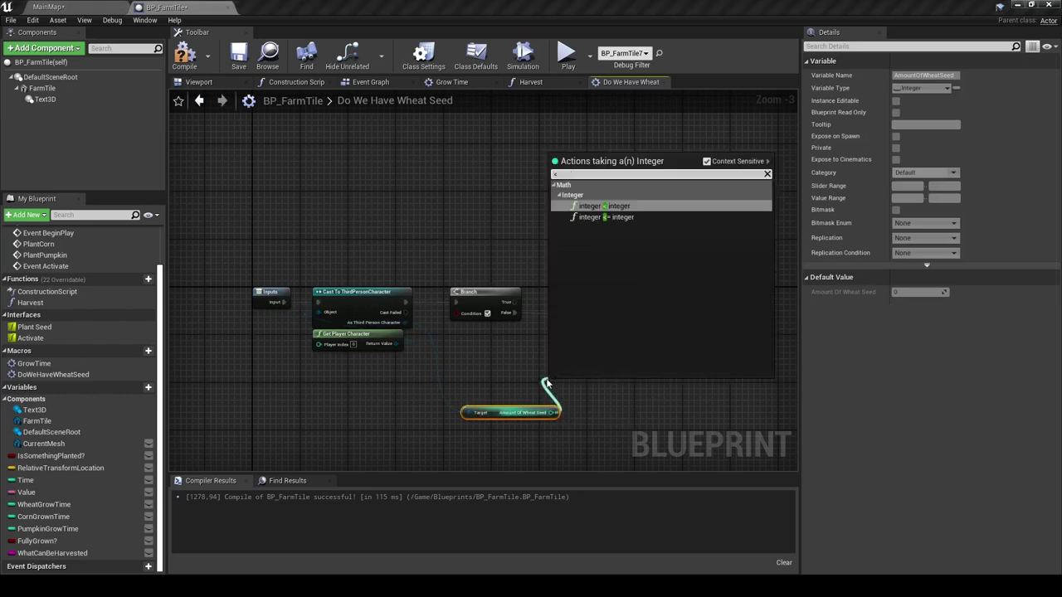
left_click(610, 218)
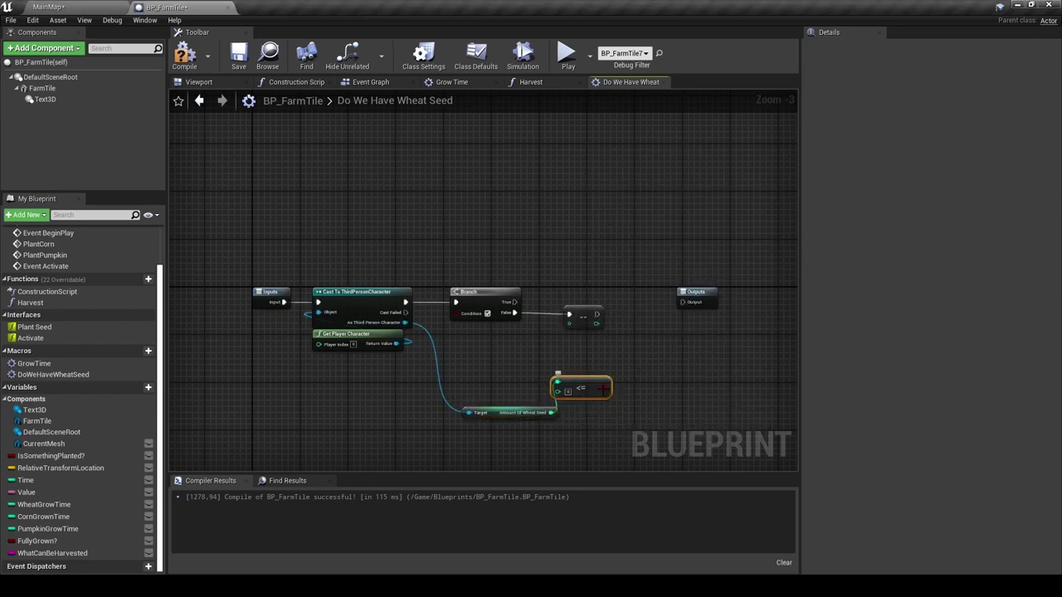
left_click_drag(604, 387, 456, 313)
left_click_drag(565, 391, 461, 337)
left_click_drag(484, 416, 467, 359)
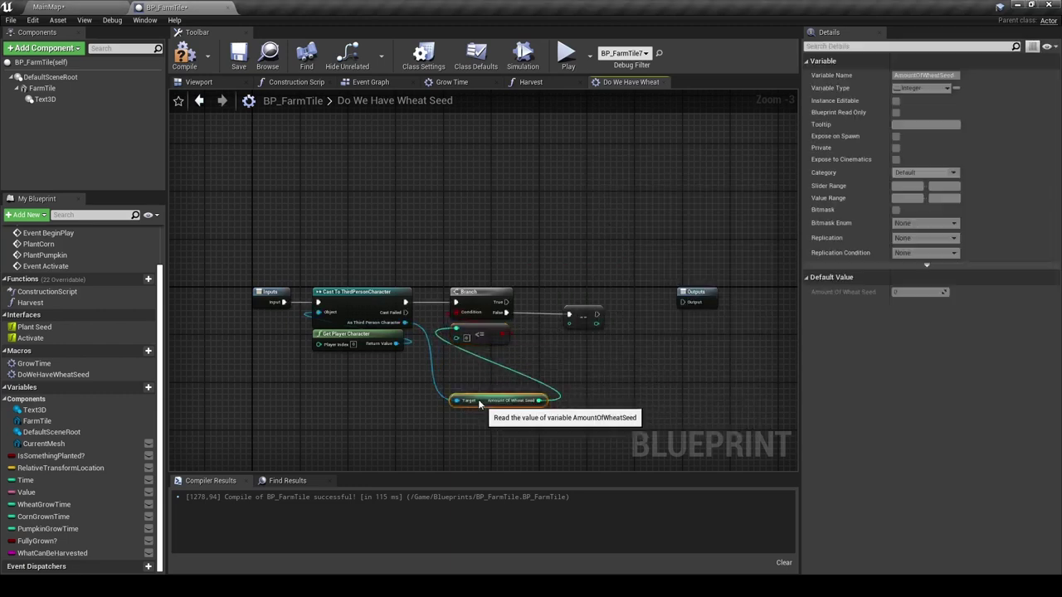
right_click_drag(503, 412, 401, 407)
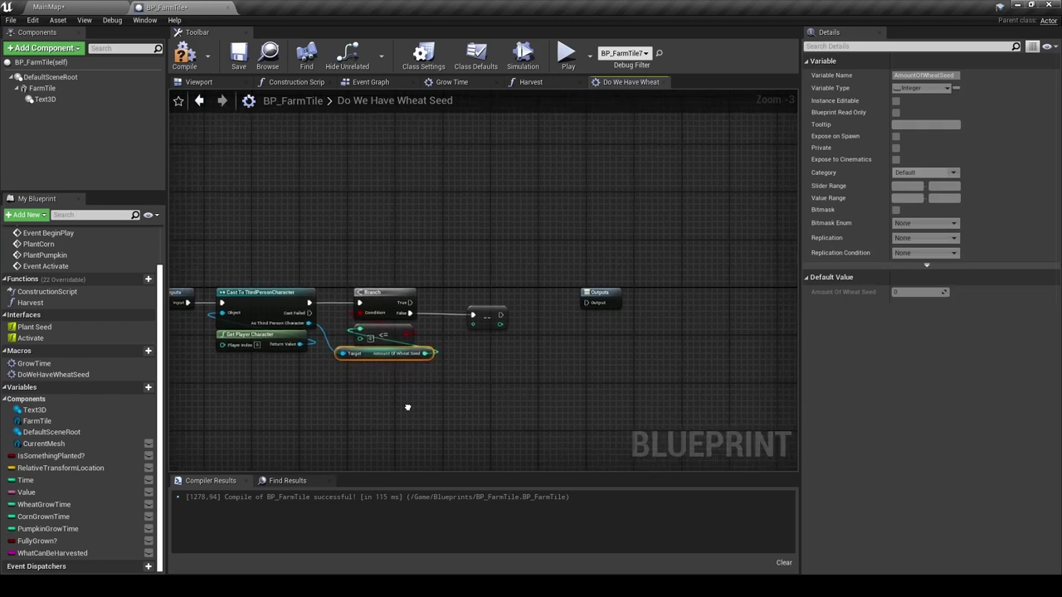
Decrement Amount Of Wheat Seed and store the result with a Set Amount Of Wheat Seed node.
left_click(473, 315)
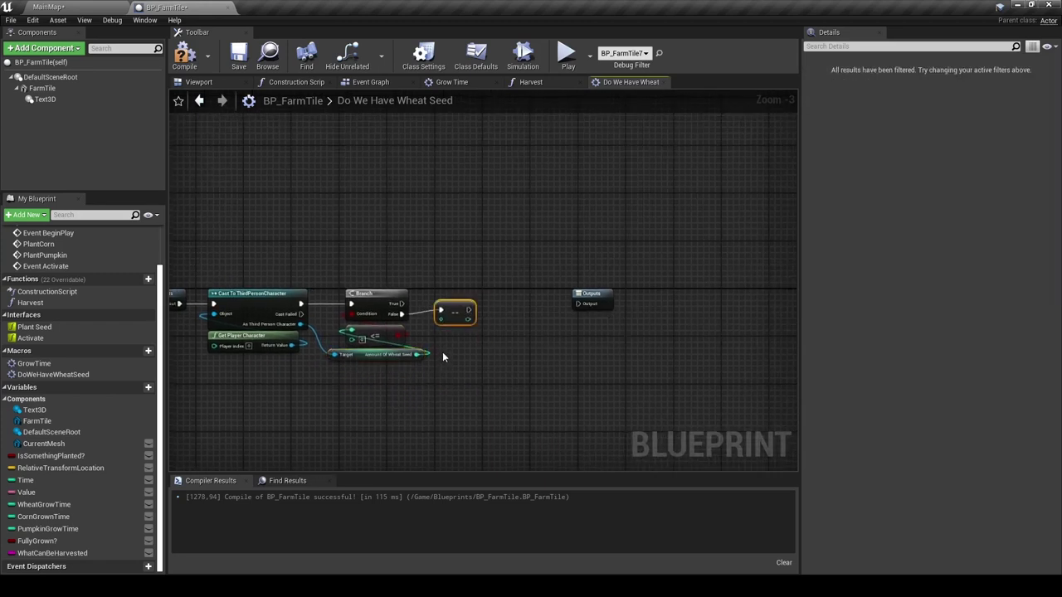
left_click_drag(441, 320, 420, 355)
right_click_drag(426, 367, 350, 357)
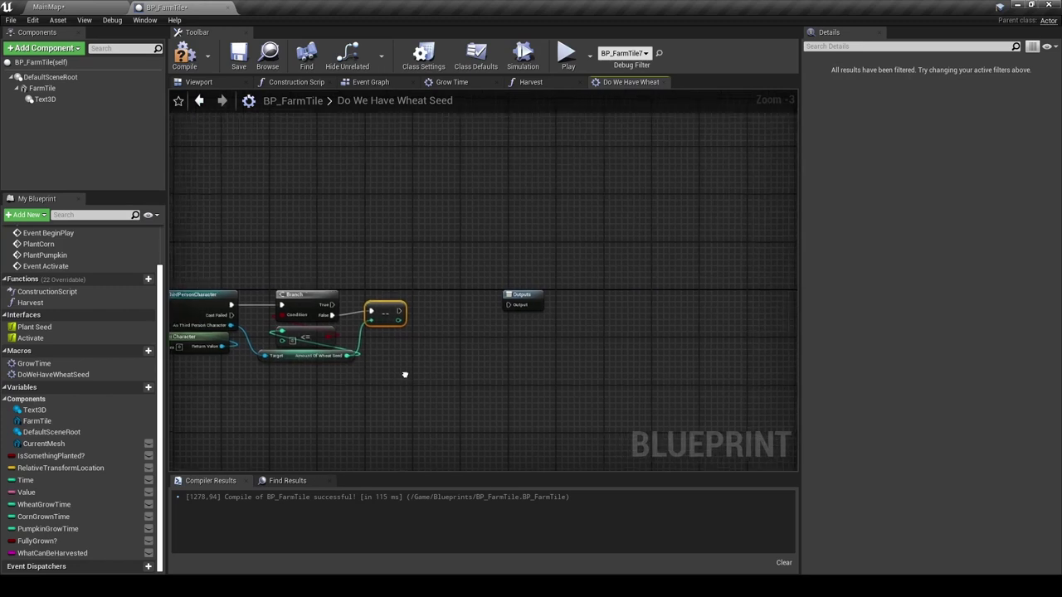
left_click_drag(229, 327, 431, 340)
type("set amo")
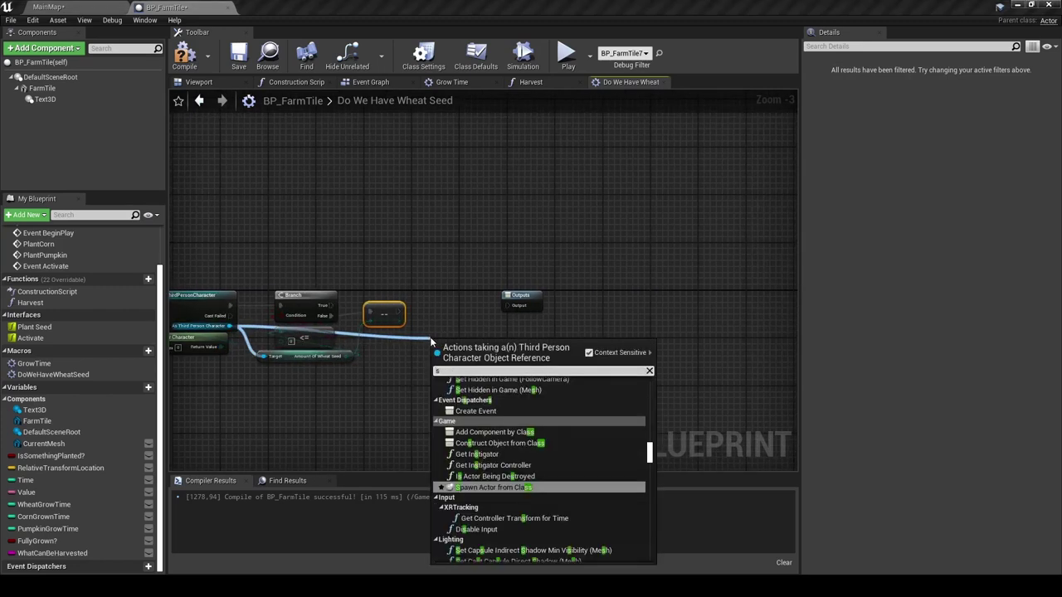
key("Down")
key("Down")
key("Down")
key("Down")
key("Down")
key("Return")
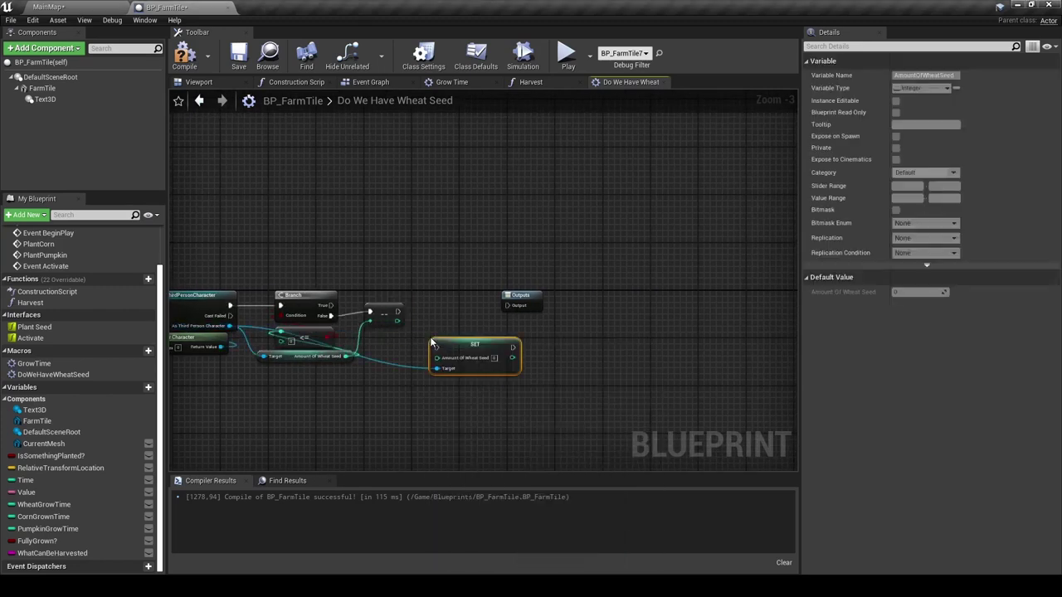
mouse_move(445, 347)
left_mouse_down()
mouse_move(434, 306)
mouse_move(399, 311)
left_mouse_up()
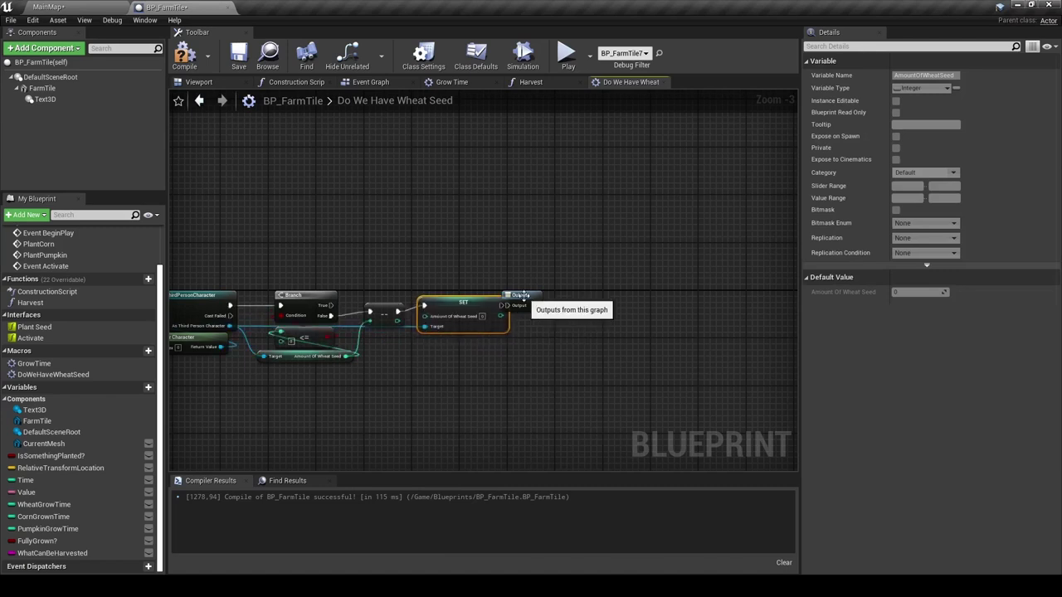
left_click_drag(532, 298, 704, 303)
left_click_drag(464, 304, 463, 310)
left_click_drag(398, 319, 428, 329)
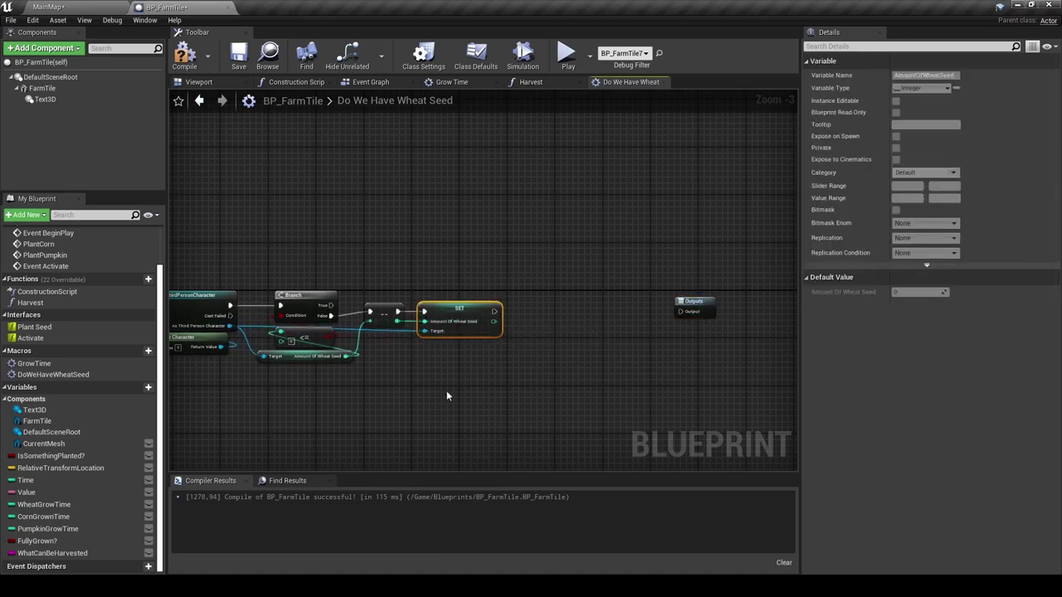
Connect the wheat seed setter to the macro Outputs and frame the whole graph.
right_click_drag(479, 407, 407, 413)
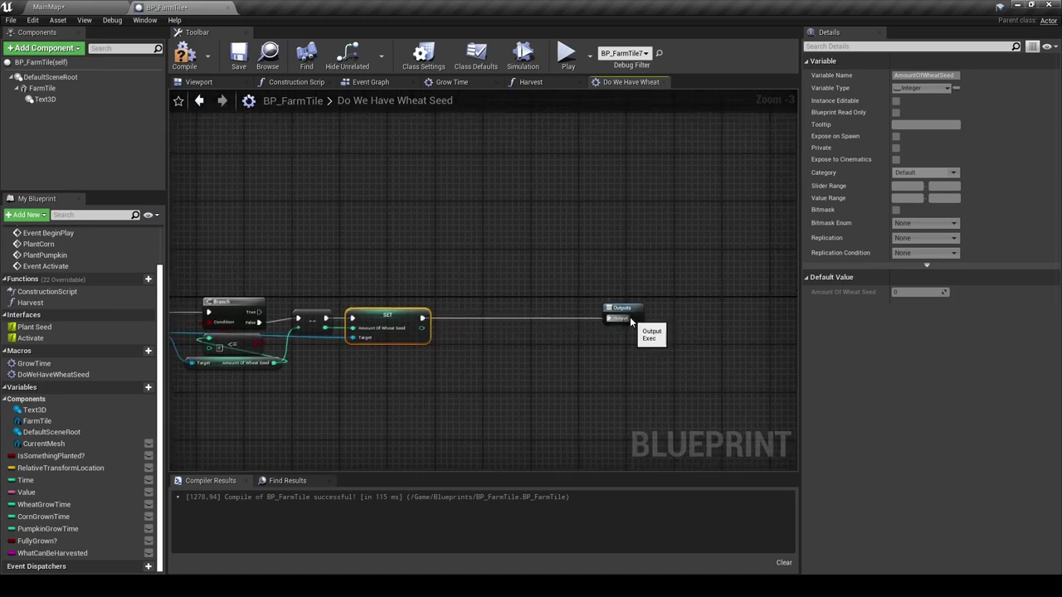
left_click_drag(527, 329, 561, 353)
mouse_move(423, 318)
left_mouse_down()
mouse_move(609, 318)
mouse_move(499, 313)
left_mouse_up()
left_click(271, 262)
key("Home")
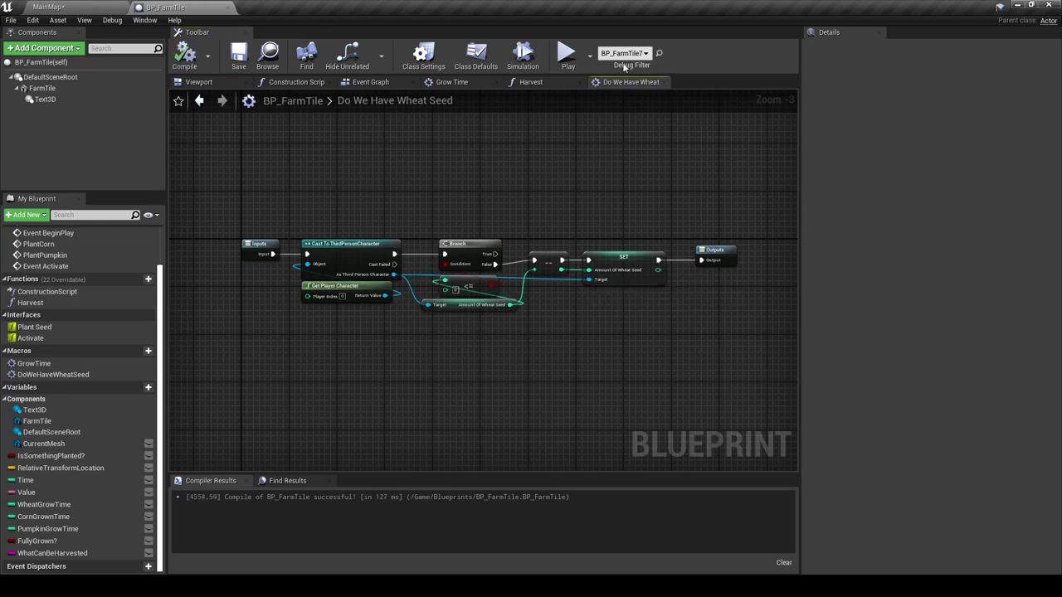
Duplicate the DoWeHaveWheatSeed macro and rename the copy DoWeHaveCornSeed.
right_click(53, 374)
left_click(90, 441)
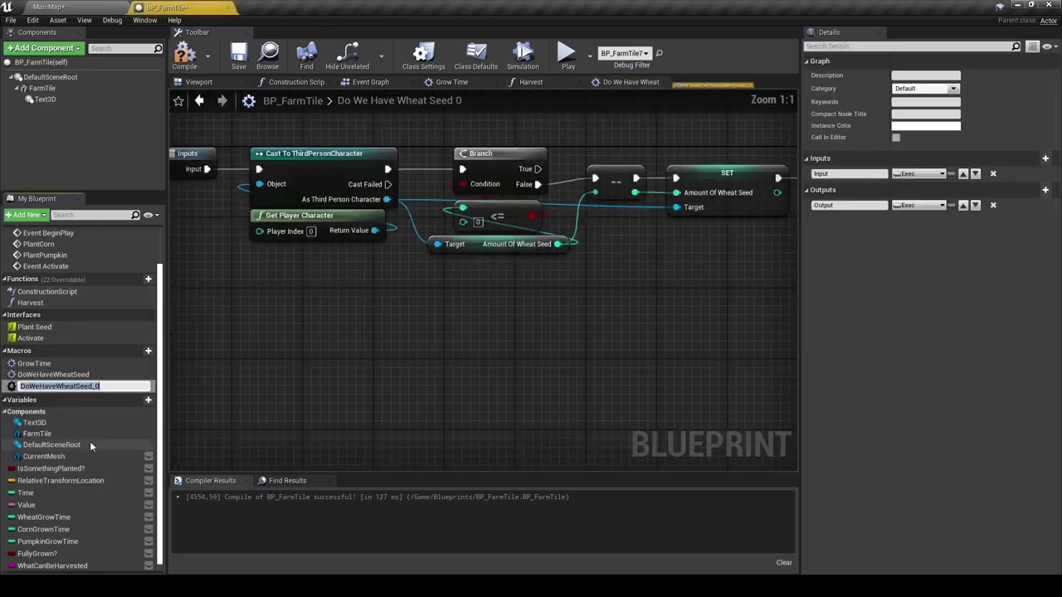
key("BackSpace")
key("BackSpace")
key("BackSpace")
type("Corn")
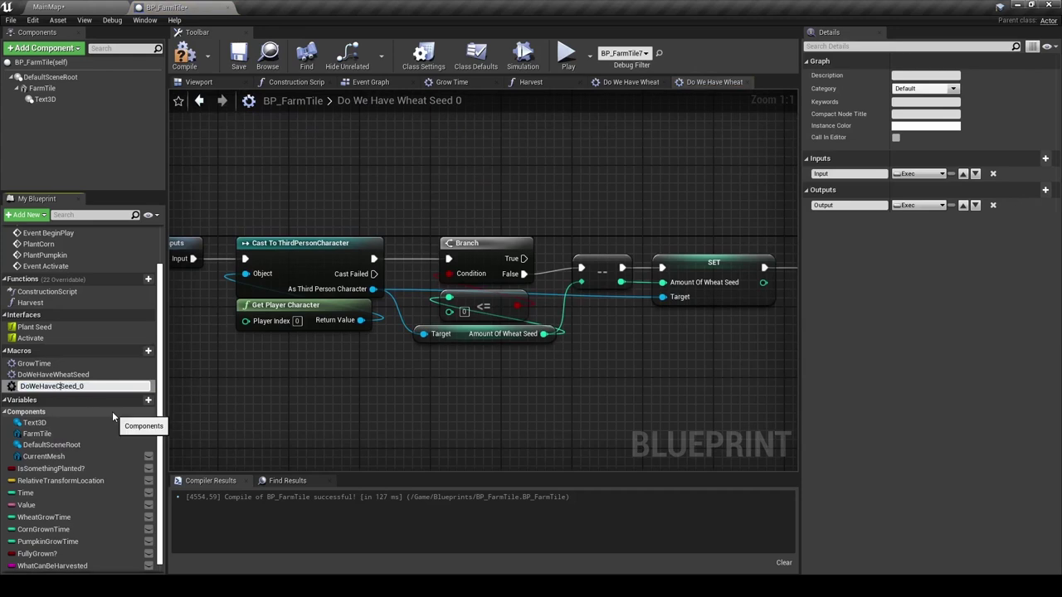
key("Delete")
key("Return")
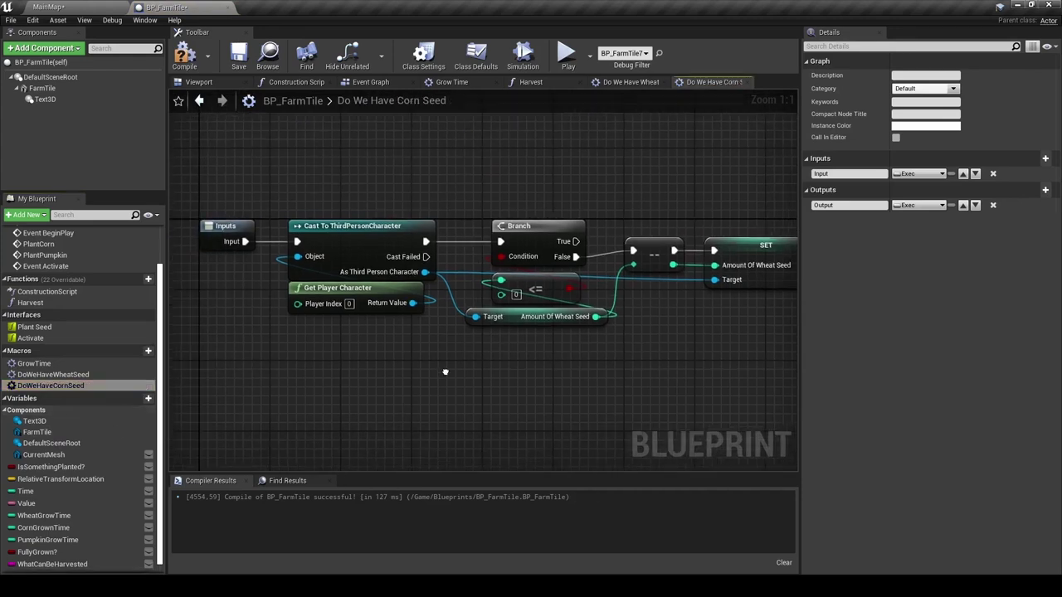
Replace the wheat seed getter with Amount Of Corn Seed feeding the comparison.
left_click_drag(442, 271, 491, 374)
type("amount of")
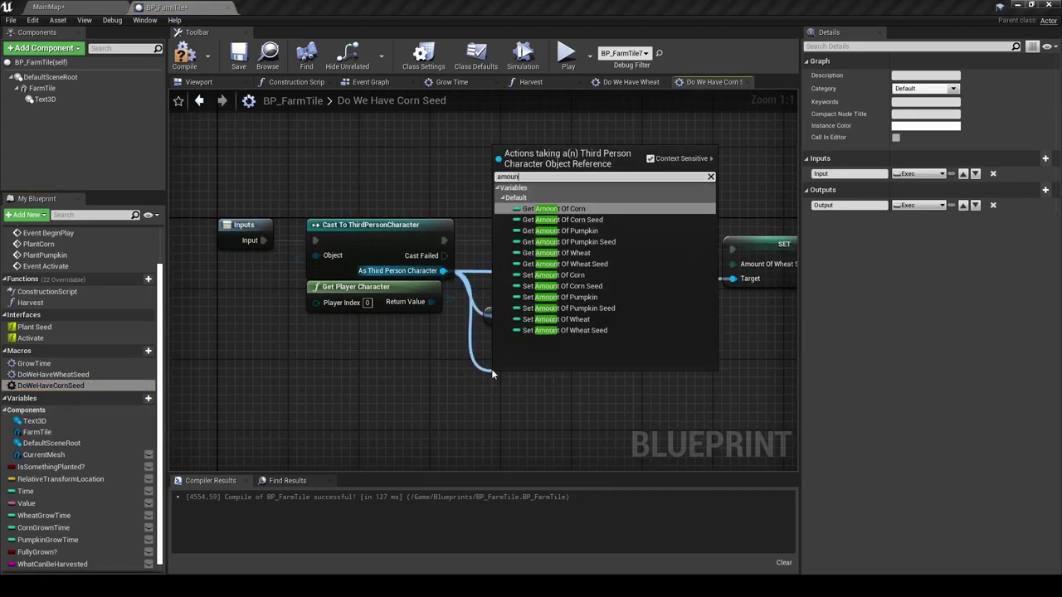
key("Down")
key("Return")
left_click_drag(620, 377, 651, 264)
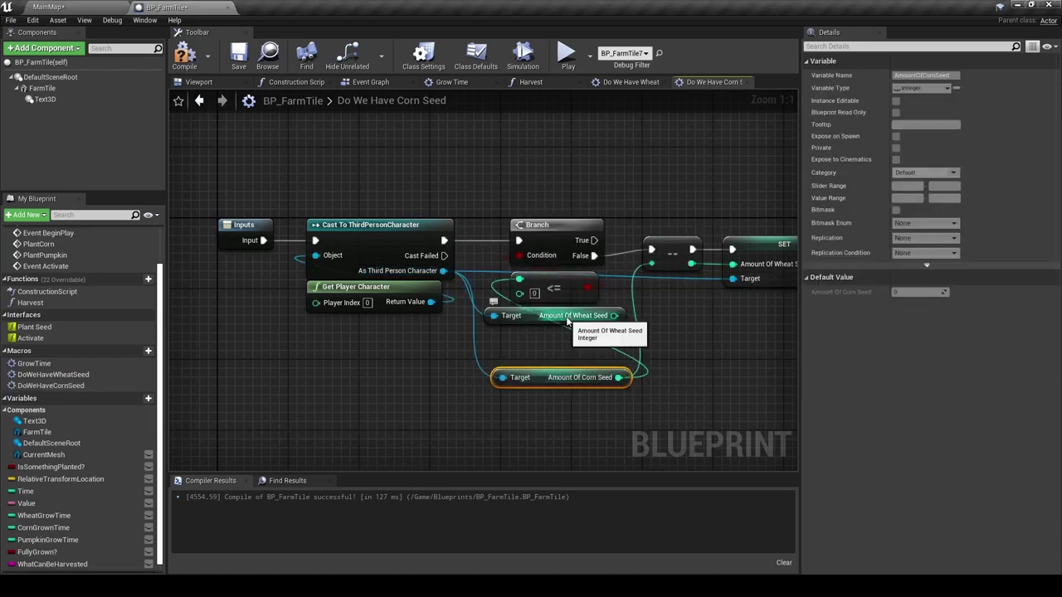
left_click(624, 314)
key("Delete")
left_click_drag(548, 378, 548, 315)
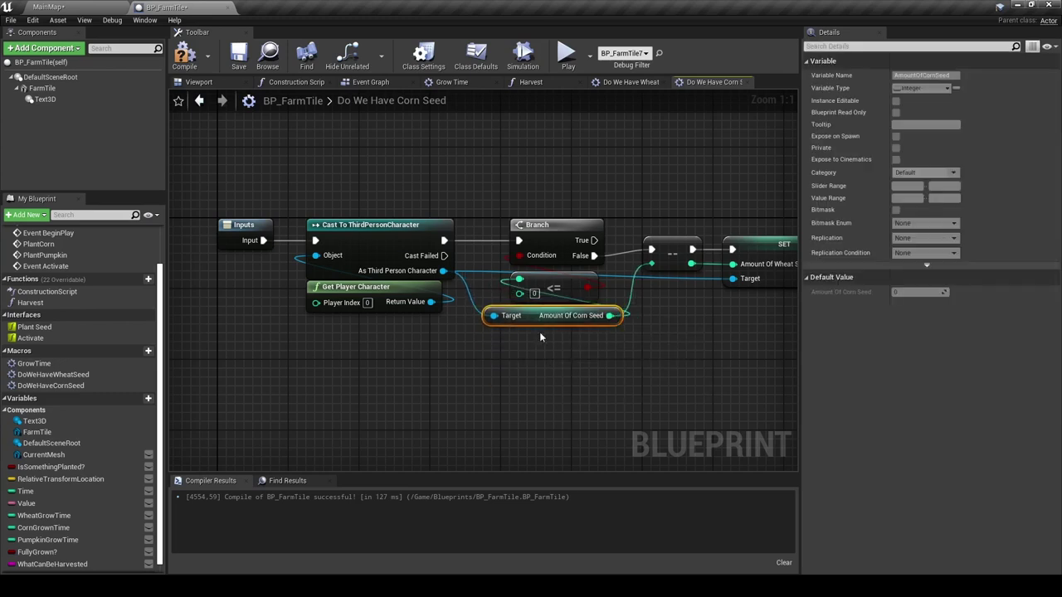
right_click_drag(605, 330, 451, 342)
Swap the wheat setter for Set Amount Of Corn Seed, wired from the decrement to Outputs.
left_click_drag(289, 283, 552, 359)
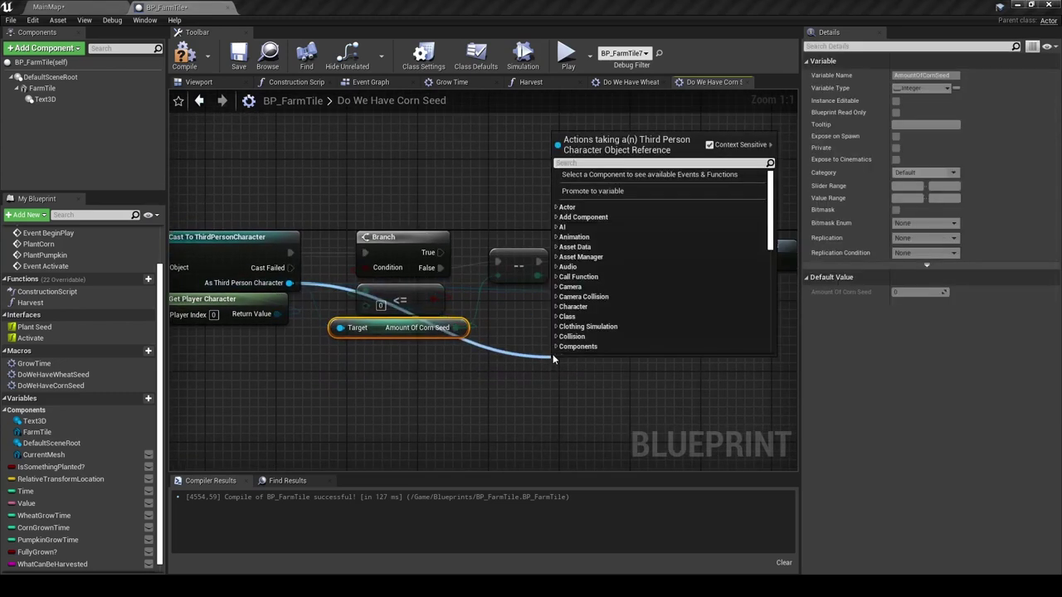
type("amount of corn")
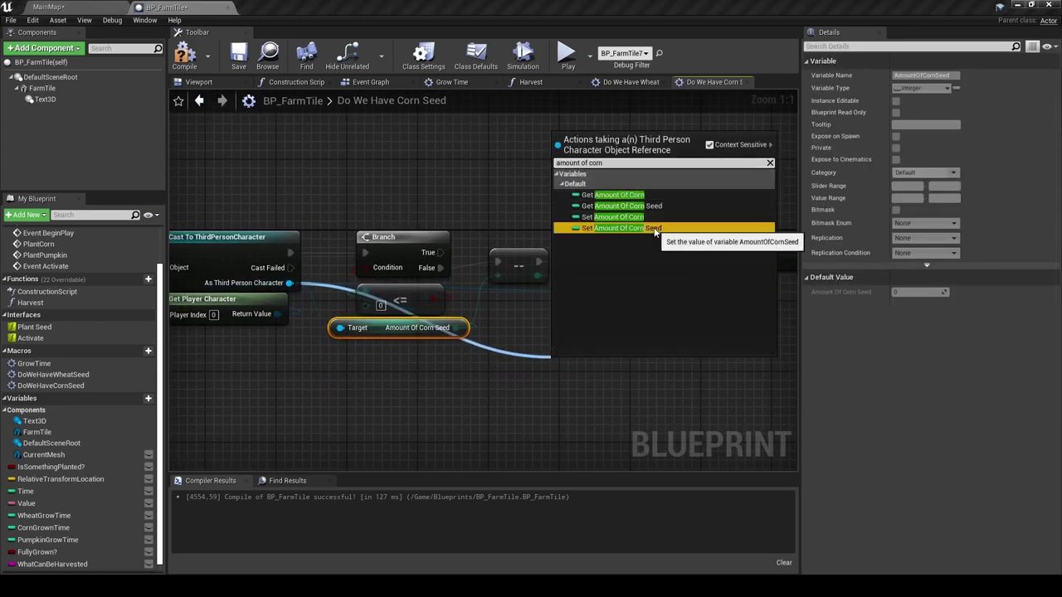
left_click(618, 229)
left_click_drag(445, 246, 444, 242)
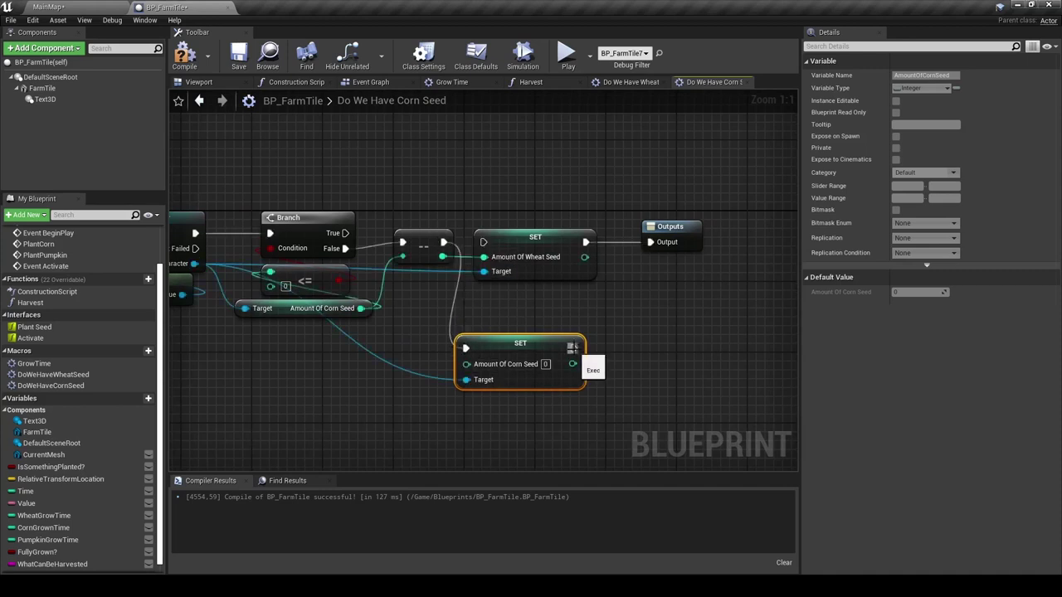
left_click_drag(574, 349, 651, 242)
left_click(547, 249)
left_click_drag(466, 363, 443, 256)
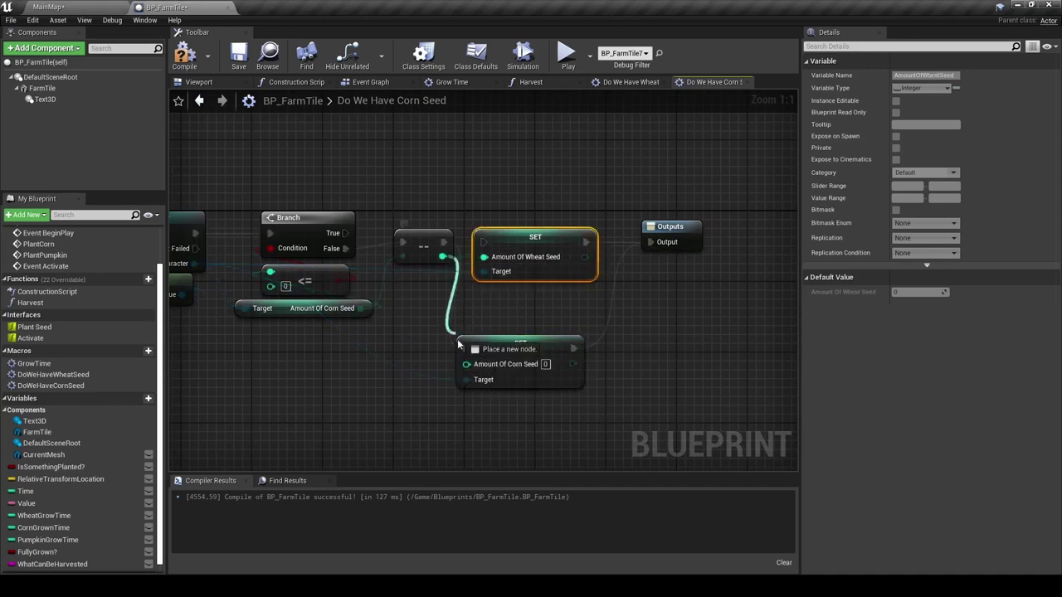
key("Delete")
left_click_drag(531, 375, 565, 269)
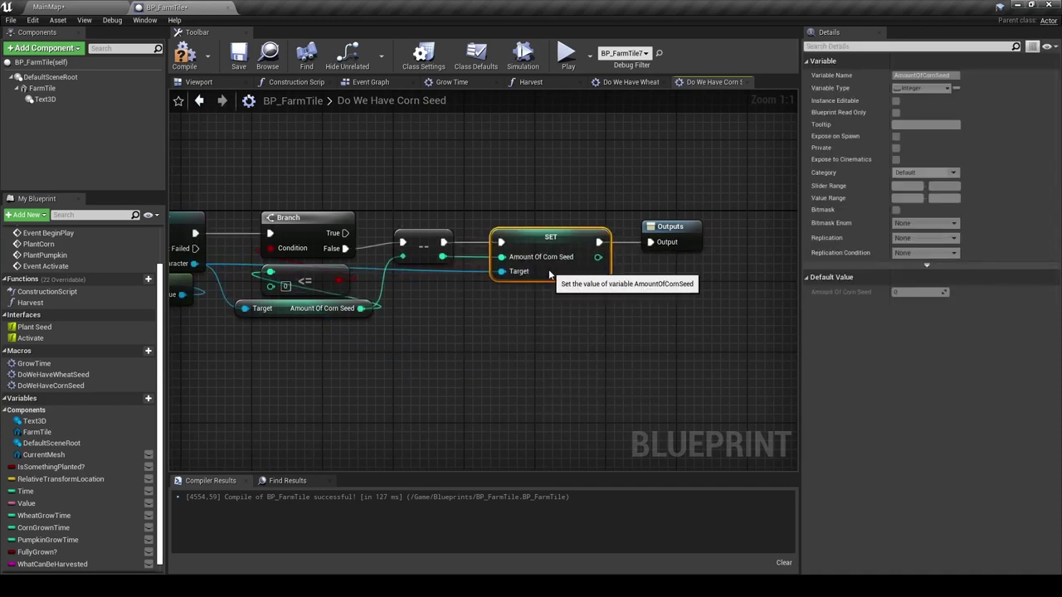
left_click(490, 337)
right_click_drag(490, 337, 571, 327)
Duplicate the DoWeHaveCornSeed macro as DoWeHavePumpkinSeed.
right_click(66, 383)
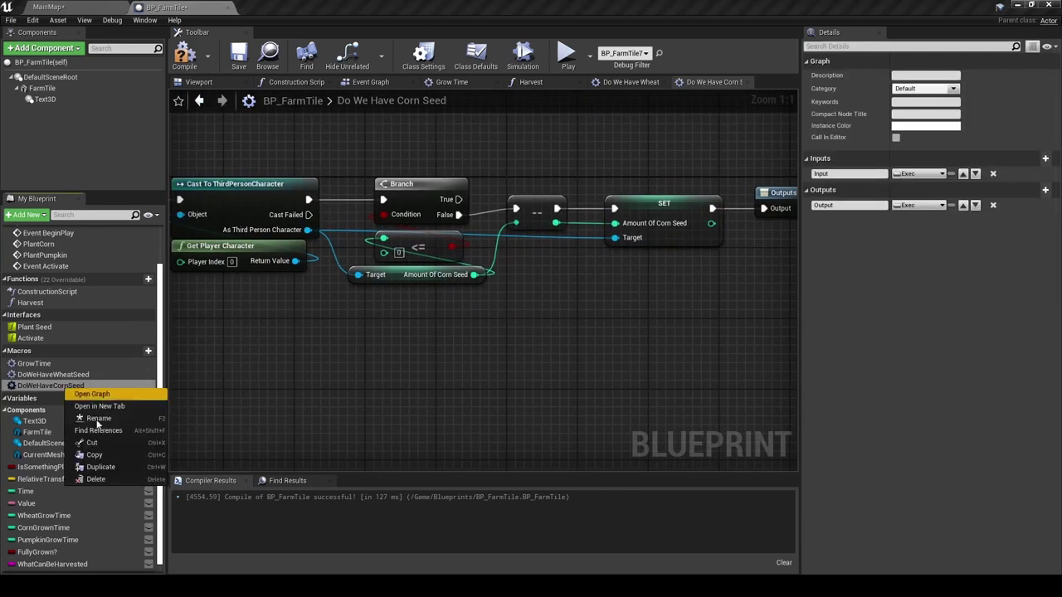
left_click(121, 466)
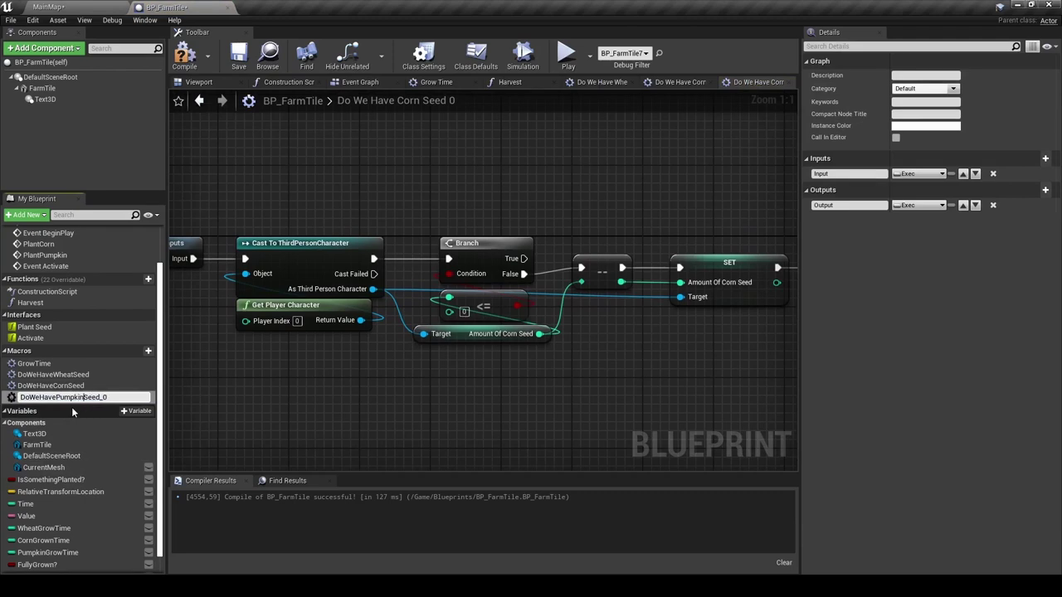
key("BackSpace")
key("BackSpace")
key("Return")
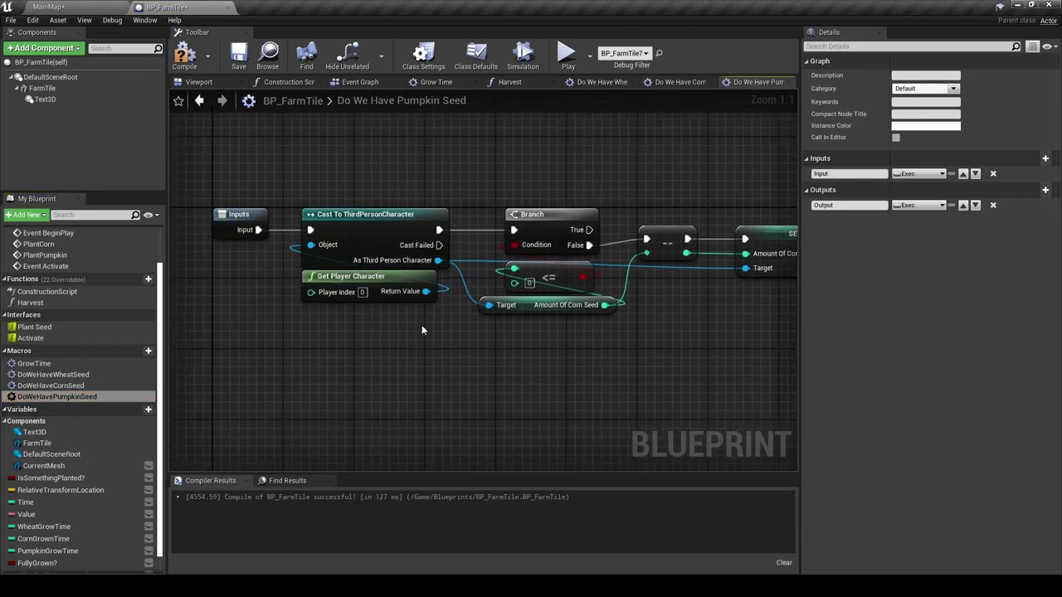
Replace the corn seed getter with Amount Of Pumpkin Seed feeding the comparison.
left_click_drag(437, 260, 476, 352)
type("amount of")
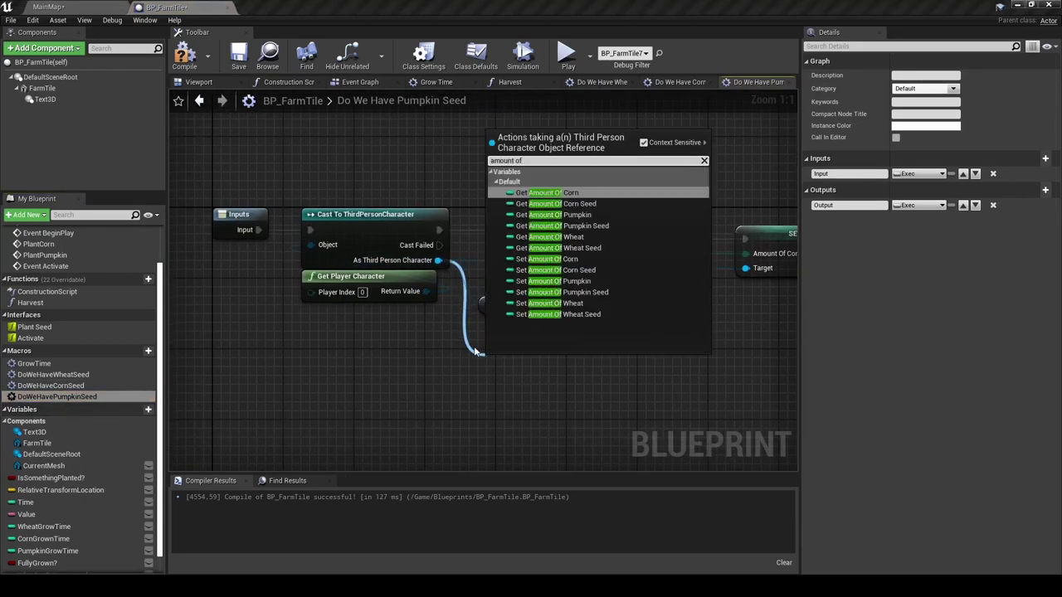
left_click(588, 226)
right_click_drag(589, 225, 477, 233)
left_click_drag(518, 375, 407, 278)
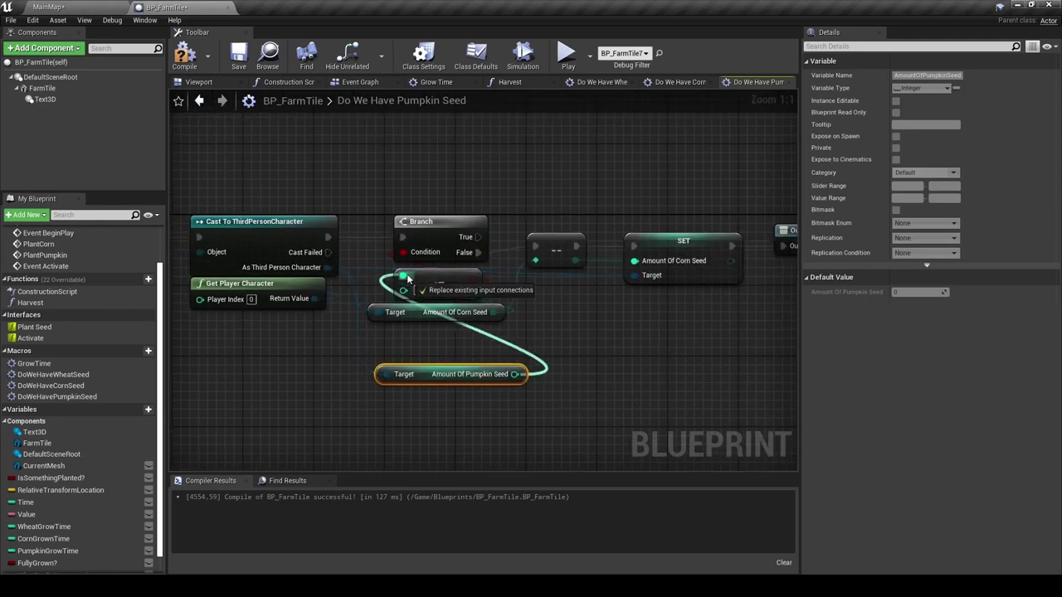
left_click(412, 320)
key("Delete")
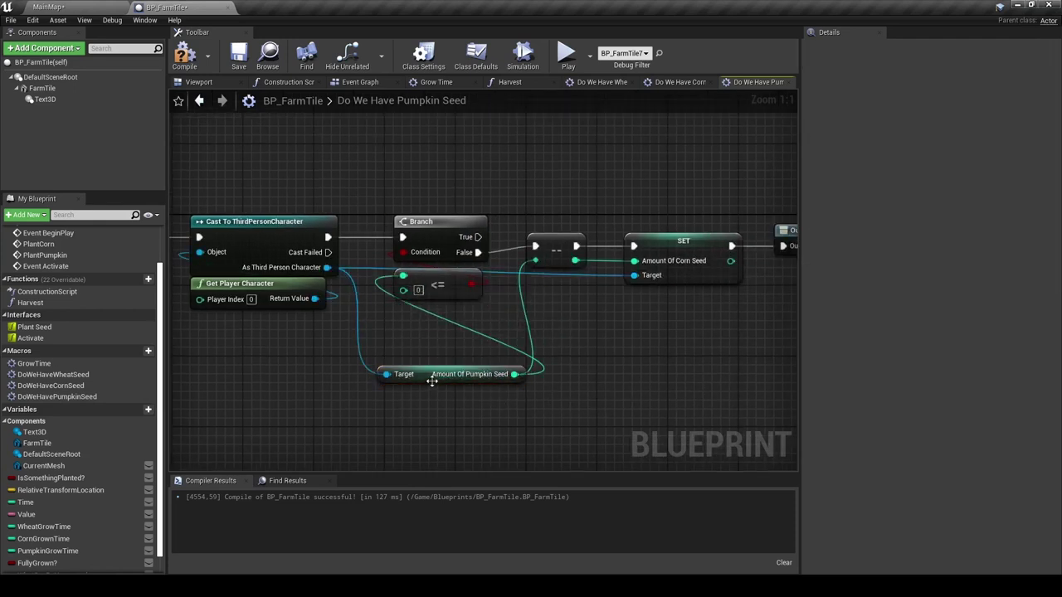
left_click_drag(431, 381, 432, 318)
right_click_drag(523, 332, 415, 333)
Swap the corn setter for Set Amount Of Pumpkin Seed, wired from the decrement to Outputs.
left_click_drag(218, 272, 478, 319)
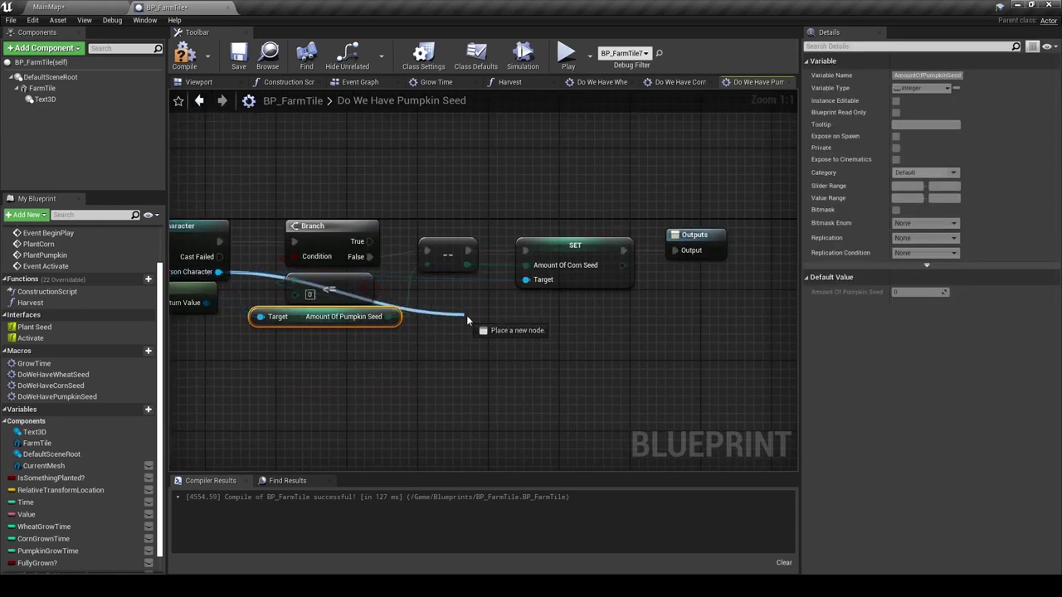
type("set amo")
key("Down")
key("Down")
key("Down")
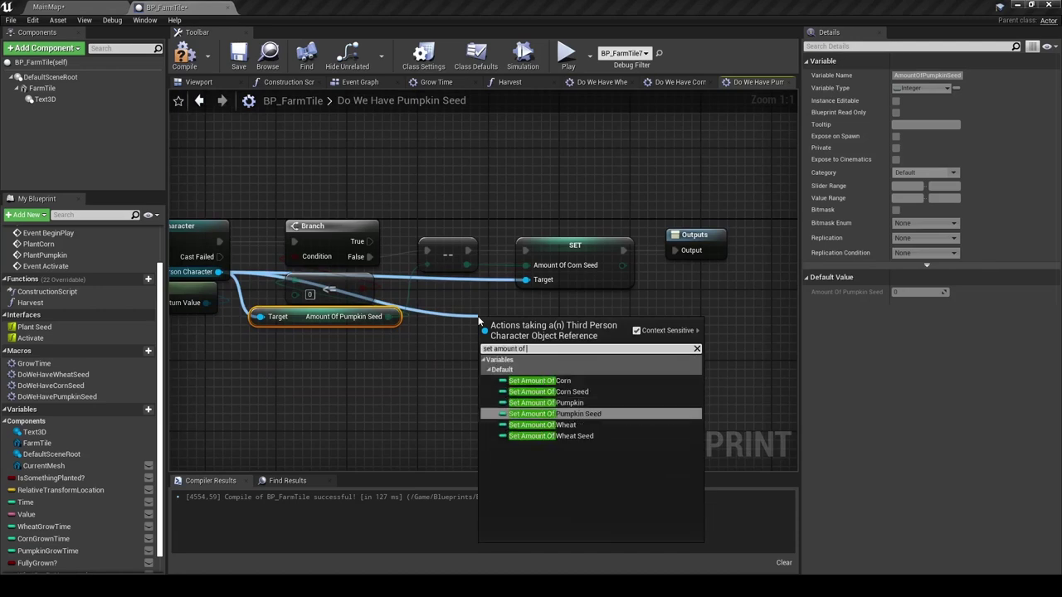
key("Return")
left_click_drag(490, 330, 468, 250)
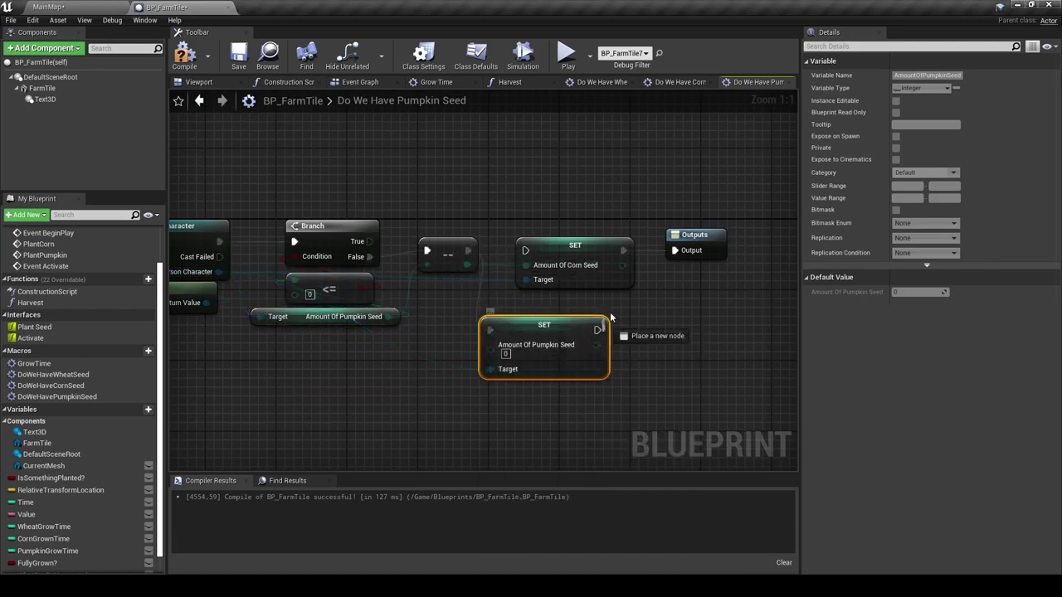
left_click_drag(598, 330, 675, 251)
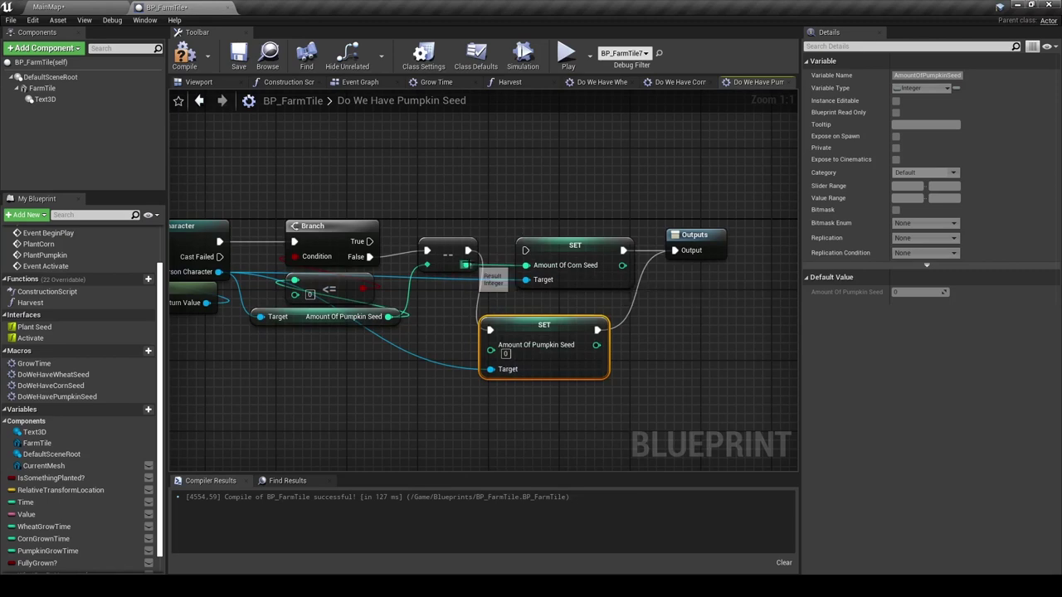
left_click_drag(467, 265, 490, 350)
left_click(575, 246)
key("Delete")
left_click_drag(544, 324, 573, 245)
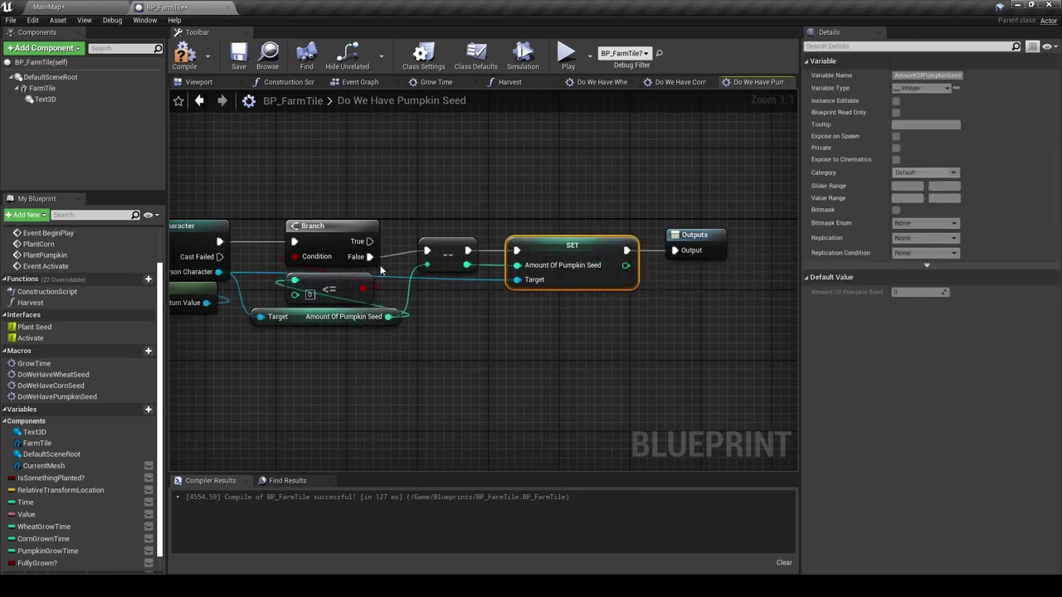
Compile BP_FarmTile and close the pumpkin and corn seed macro graphs.
left_click(181, 63)
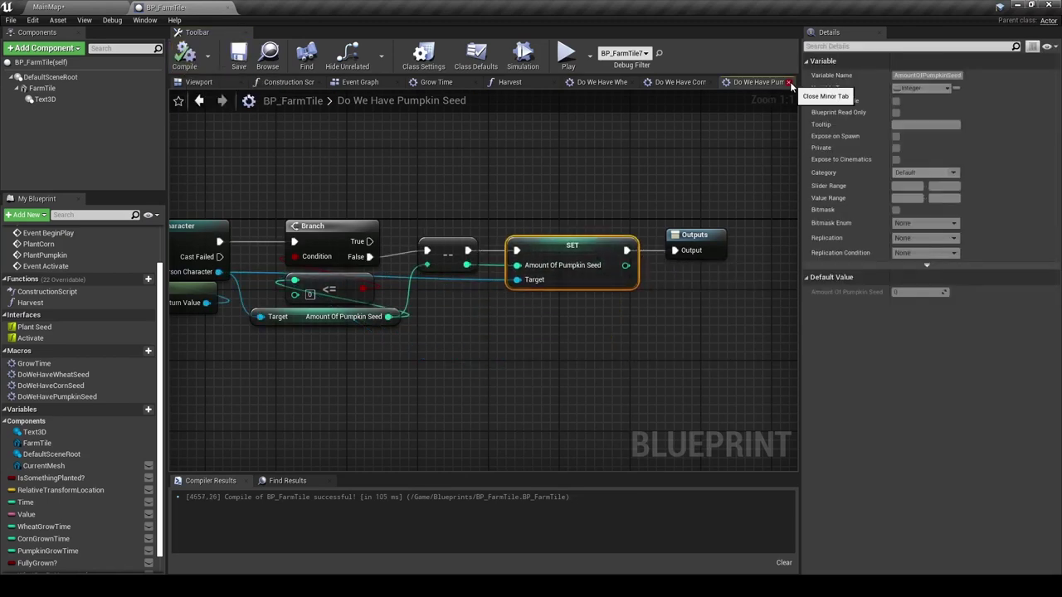
left_click(790, 84)
left_click(745, 84)
Place the DoWeHaveWheatSeed macro in the Event Graph and shift the Plant nodes right.
left_click(664, 83)
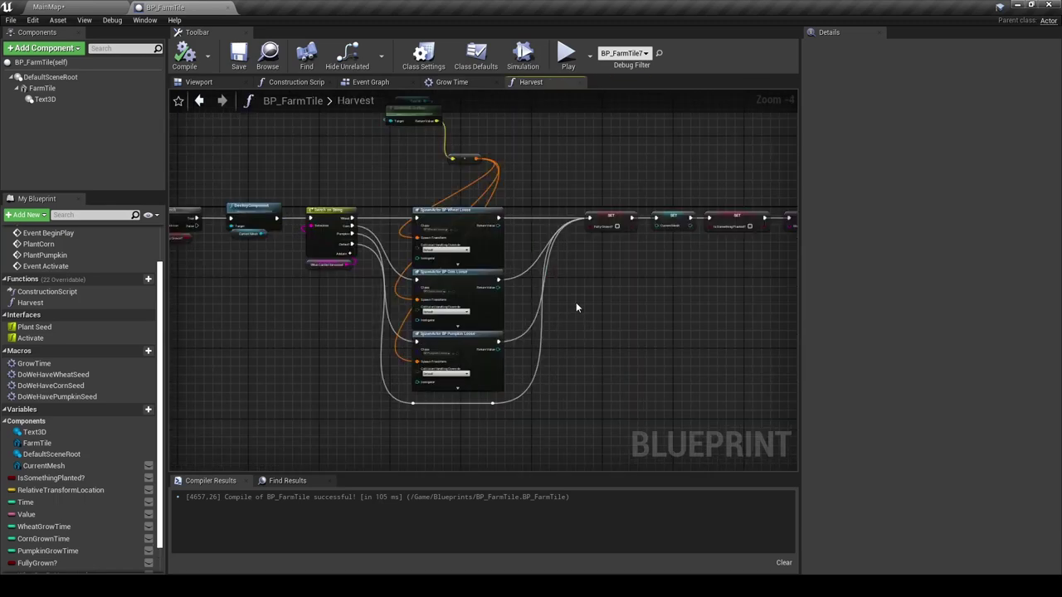
left_click(368, 82)
right_click_drag(571, 352, 331, 363)
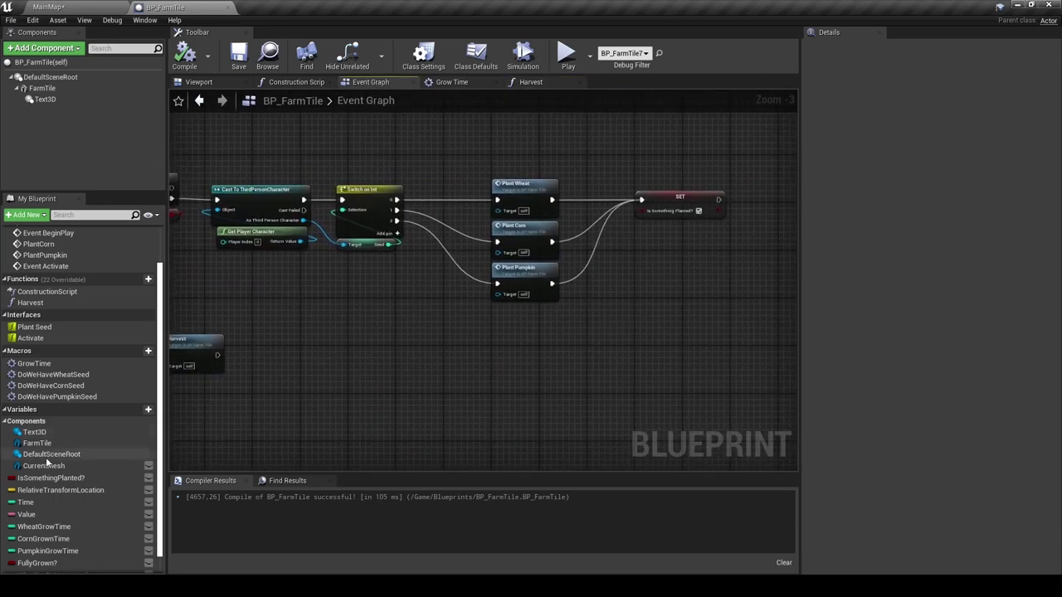
mouse_move(53, 374)
left_mouse_down()
mouse_move(457, 265)
mouse_move(427, 167)
left_mouse_up()
right_click_drag(498, 249, 419, 277)
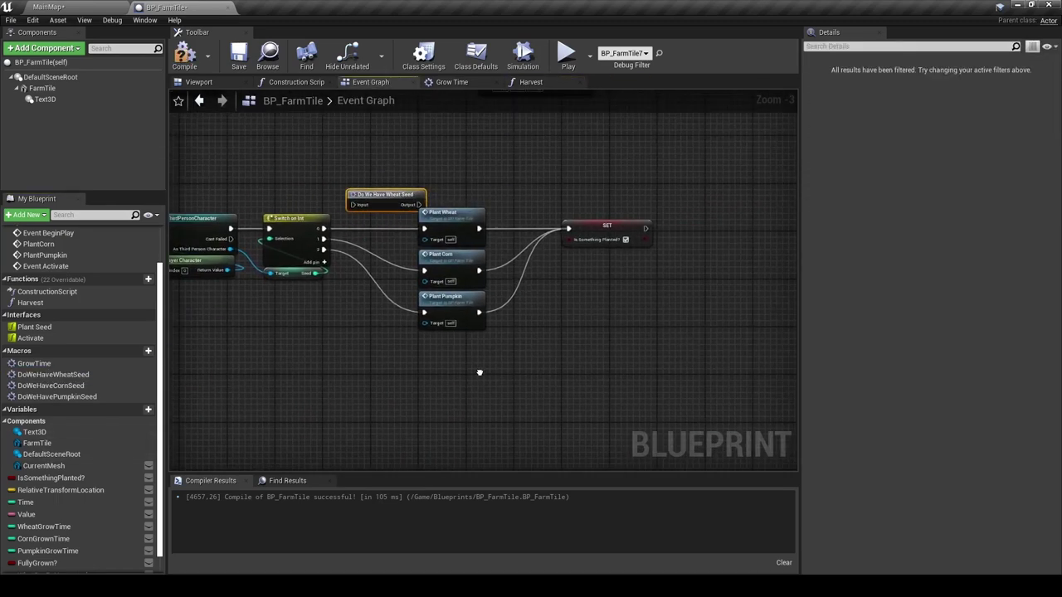
left_click_drag(453, 184, 638, 352)
left_click_drag(464, 242, 531, 243)
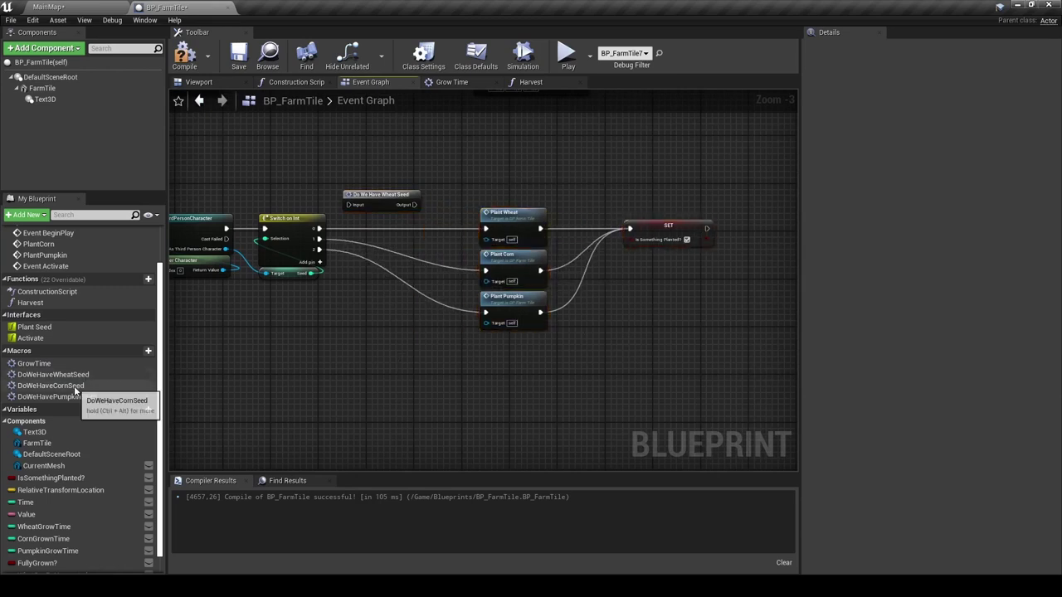
Route each Switch case through the wheat, corn and pumpkin seed checks into Plant Wheat, Corn and Pumpkin.
mouse_move(51, 386)
left_mouse_down()
mouse_move(391, 319)
mouse_move(391, 384)
left_mouse_up()
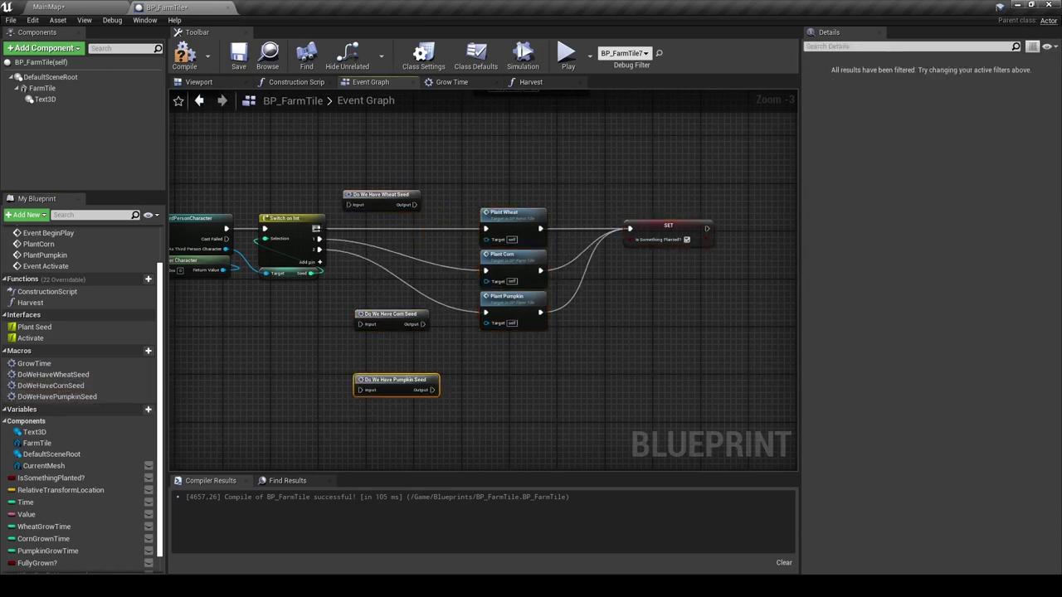
left_click_drag(415, 205, 504, 239)
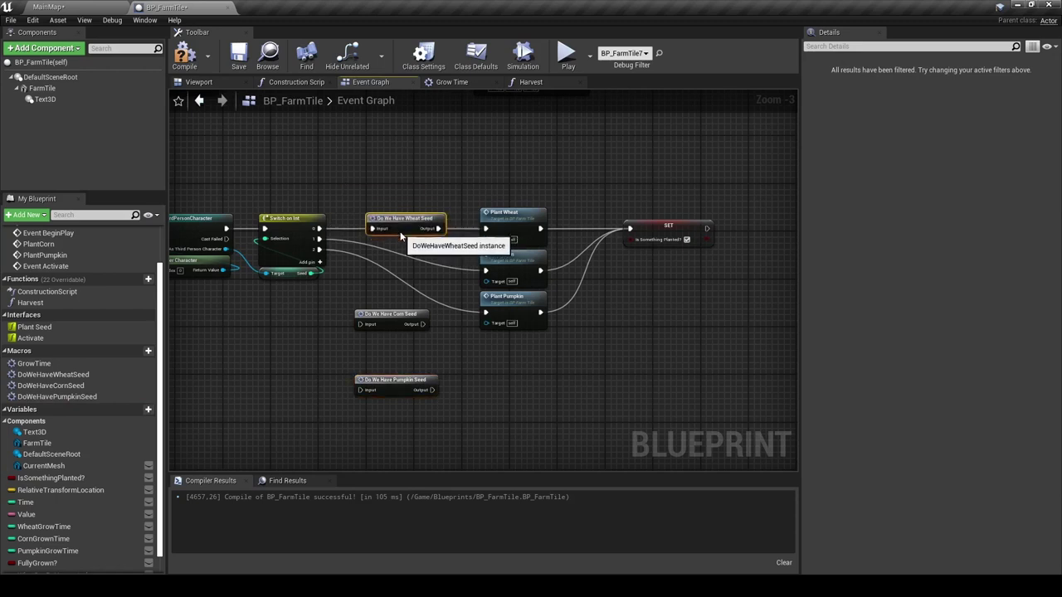
mouse_move(319, 239)
left_mouse_down()
mouse_move(361, 325)
mouse_move(485, 270)
left_mouse_up()
left_click_drag(397, 320, 414, 258)
left_click_drag(320, 249, 330, 355)
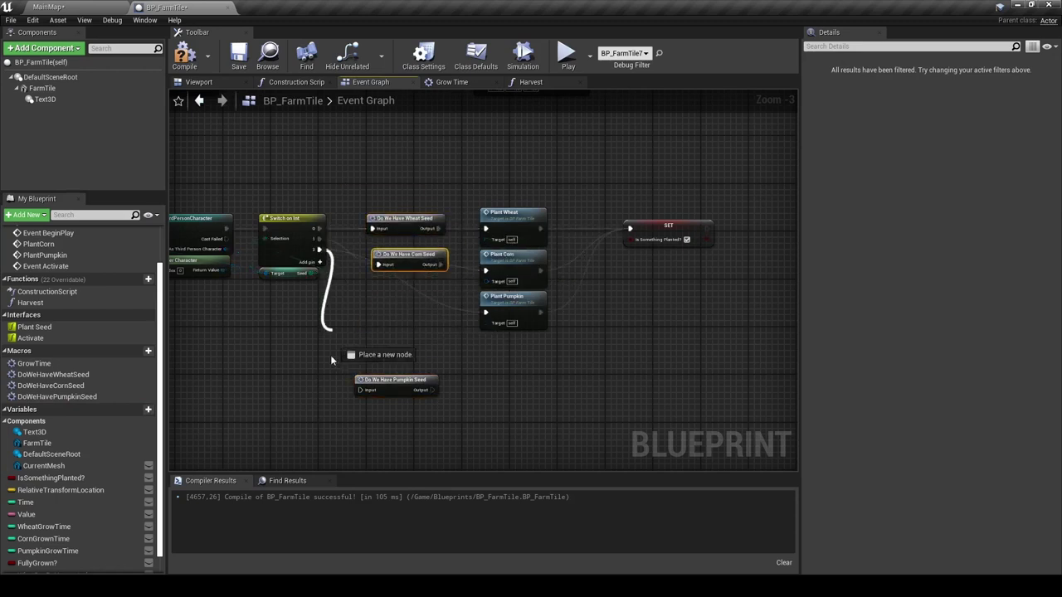
left_click_drag(432, 390, 485, 313)
left_click_drag(399, 391, 410, 313)
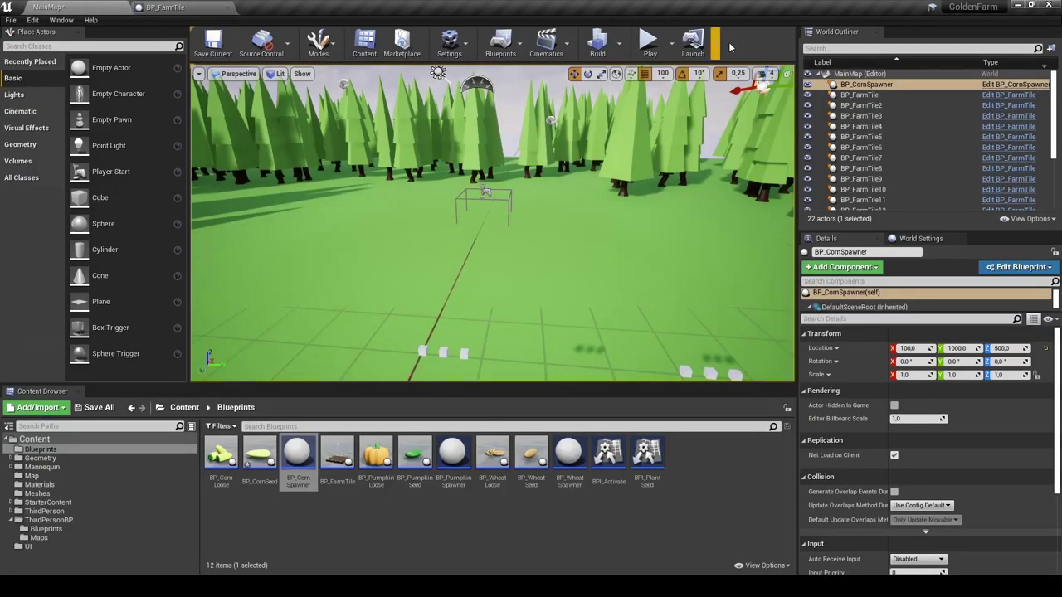
Play-test the level, collecting seeds and planting wheat on the farm tiles, then stop playing.
left_click(568, 54)
key("w")
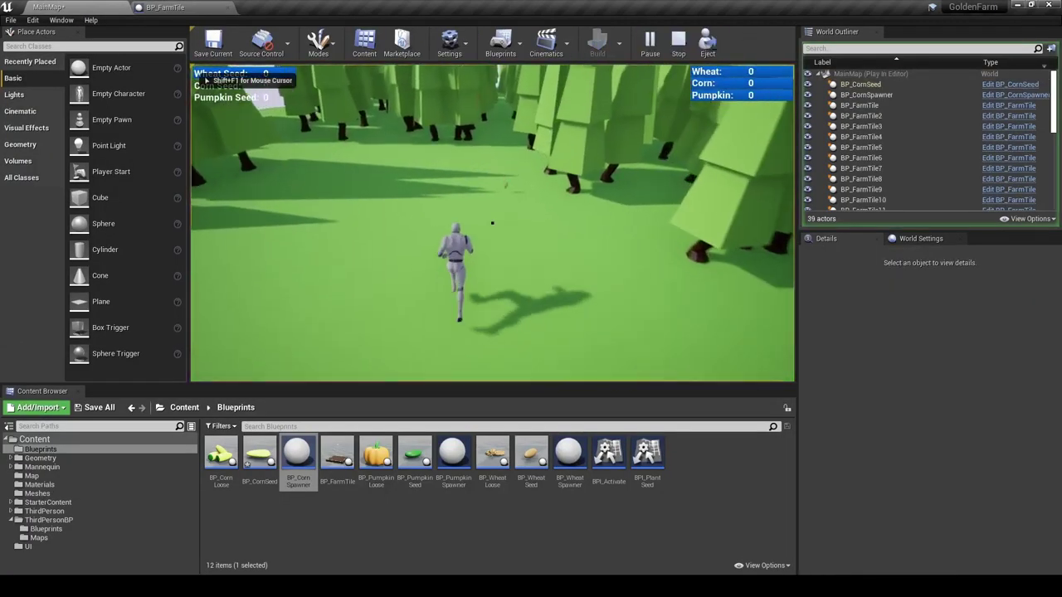
key("w")
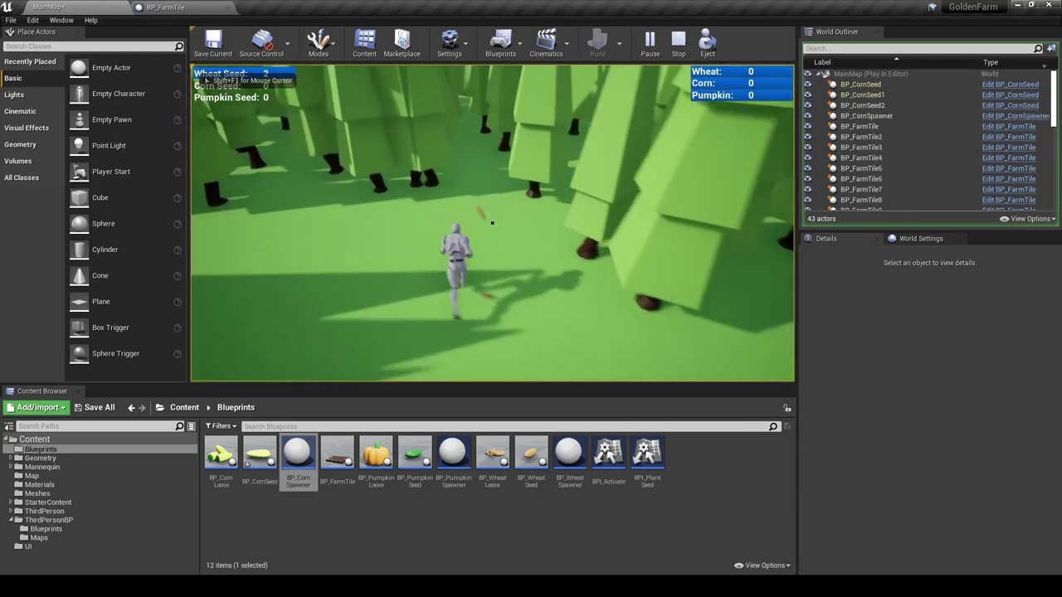
key("w")
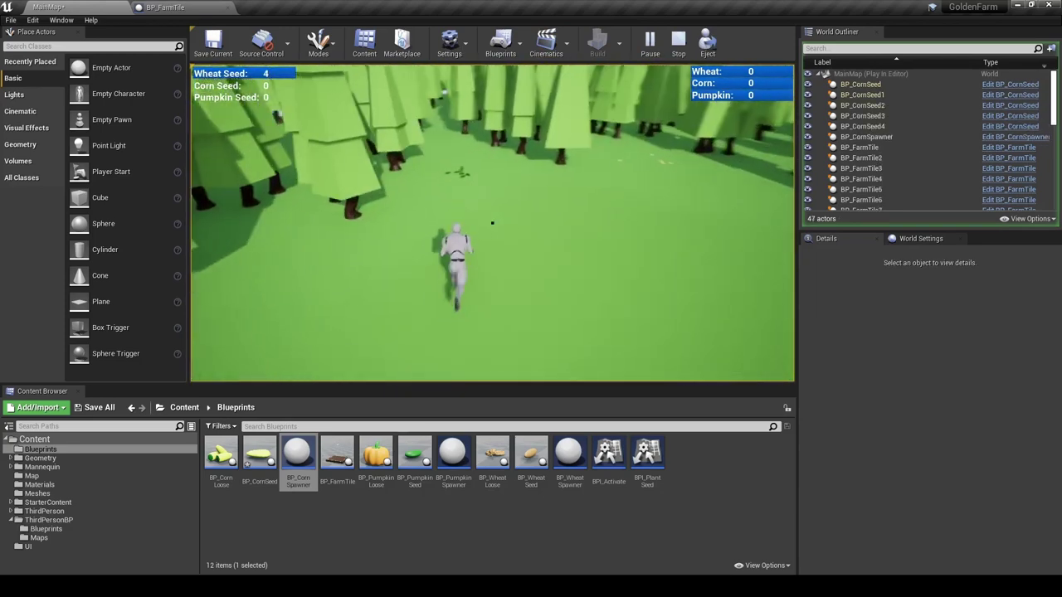
key("w")
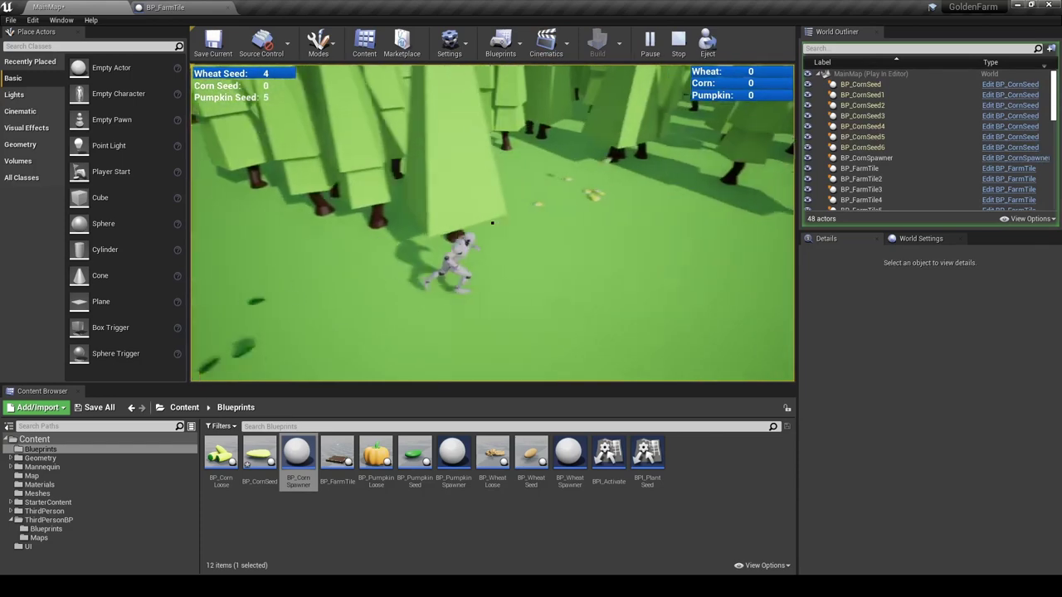
key("w")
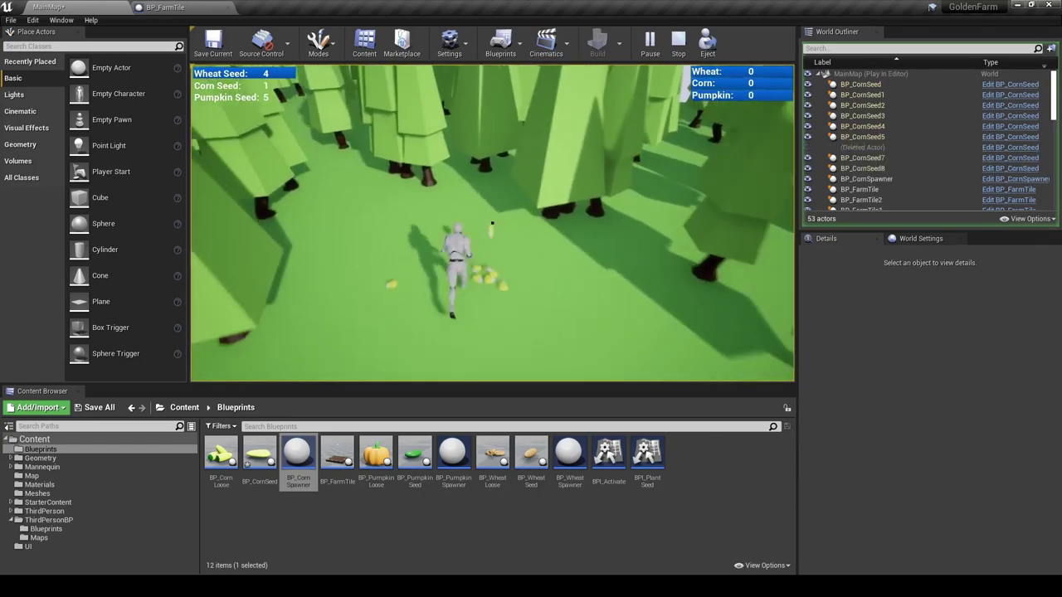
key("w")
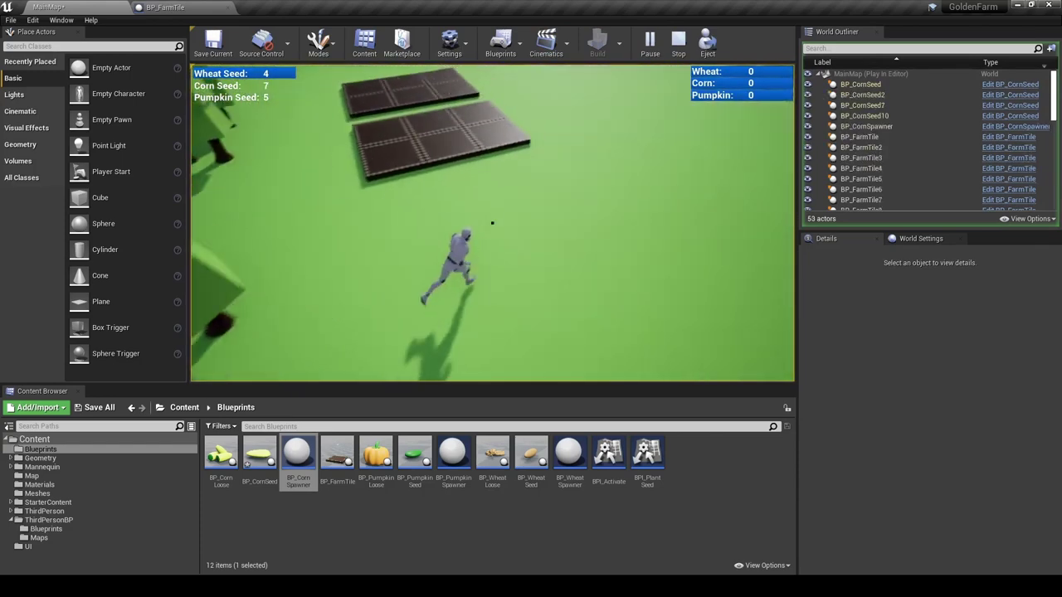
key("w")
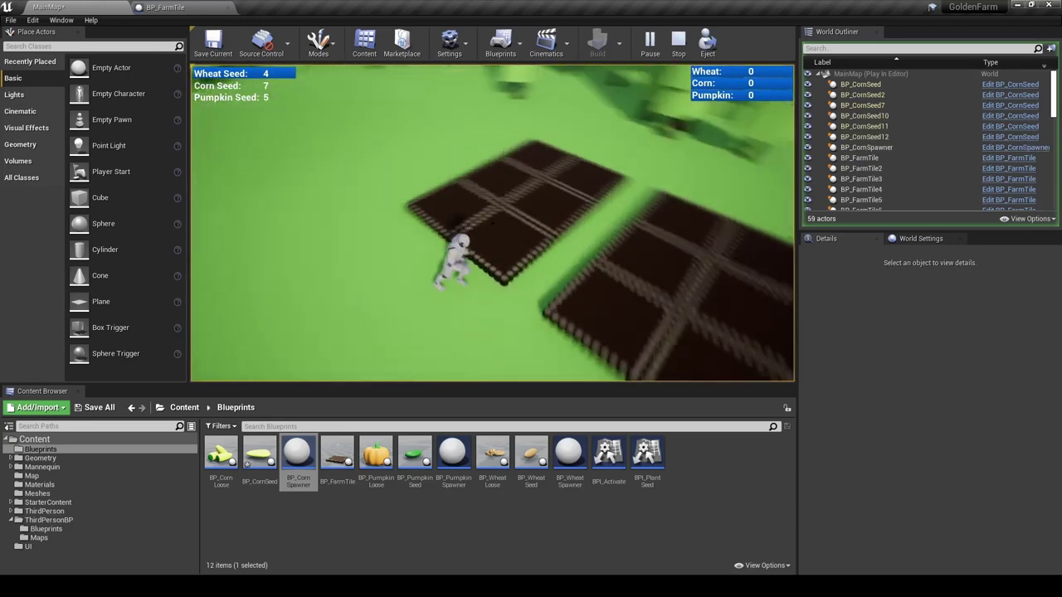
key("w")
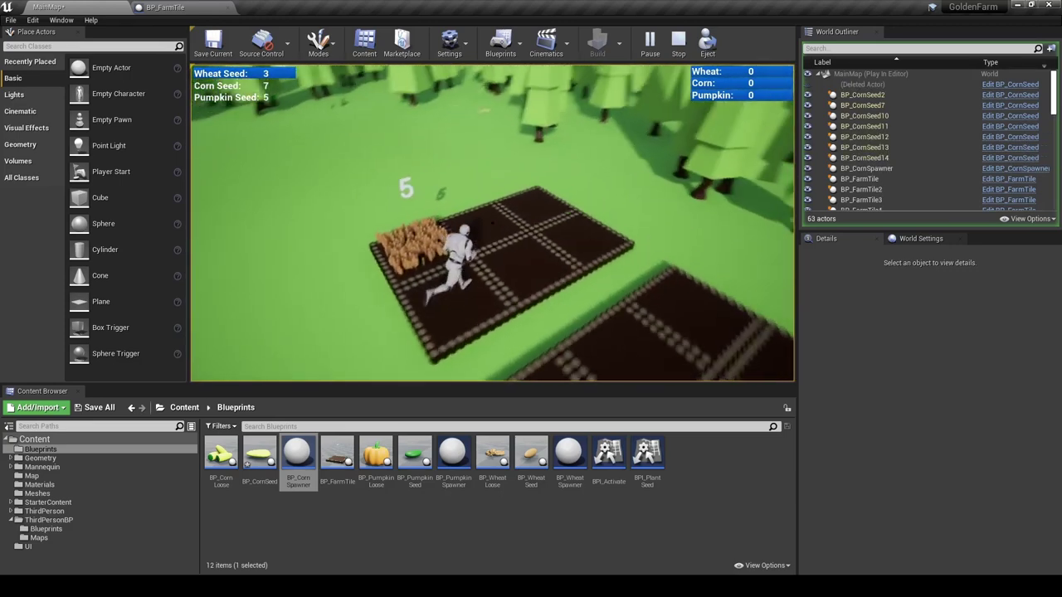
key("w")
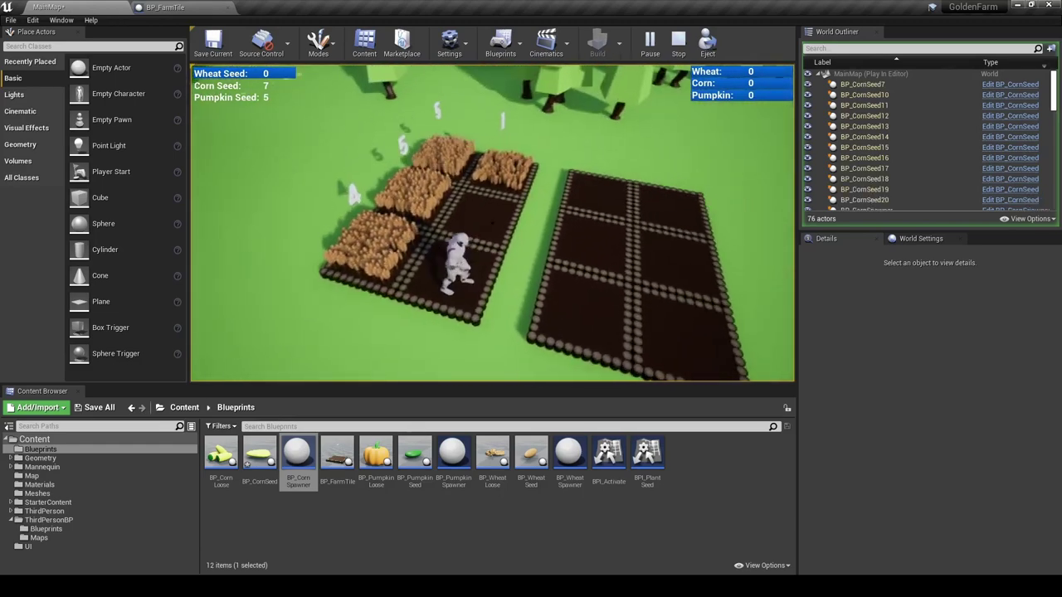
key("Escape")
Create a new material asset, M_Disease, in the Content Browser's Materials folder.
left_click(39, 484)
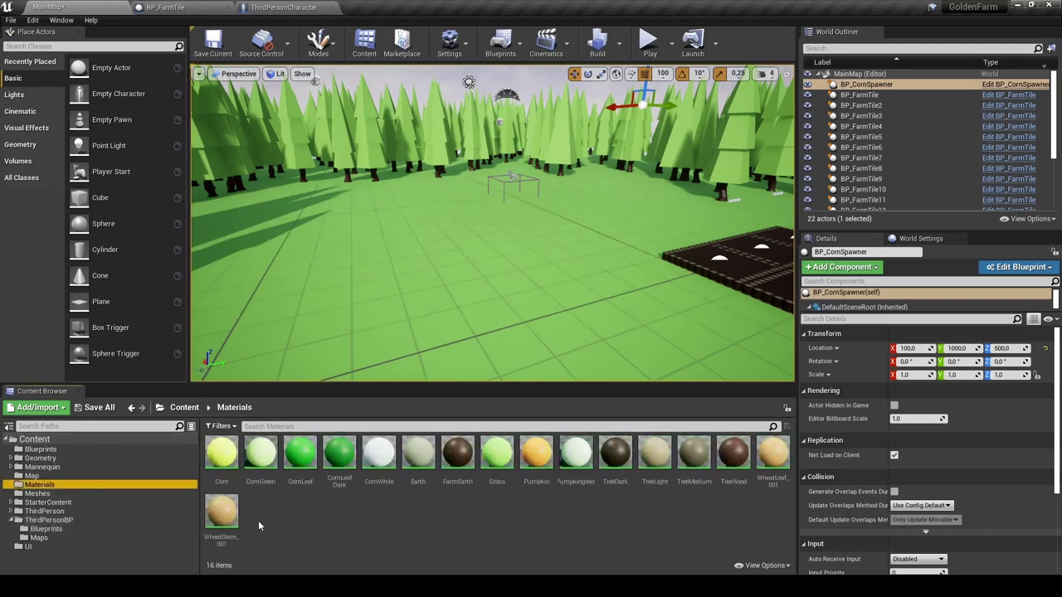
right_click(334, 535)
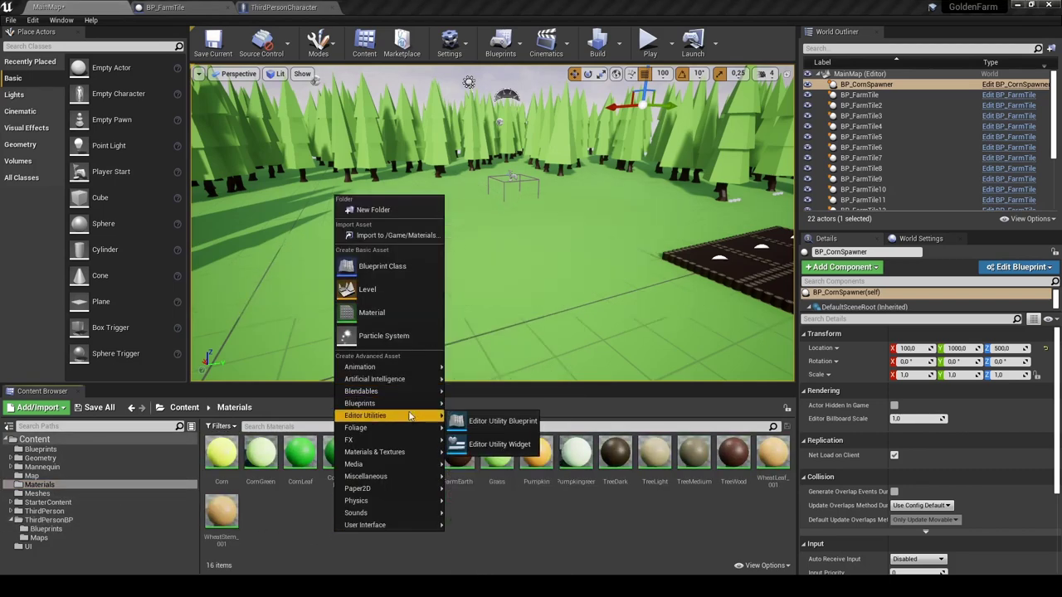
mouse_move(398, 456)
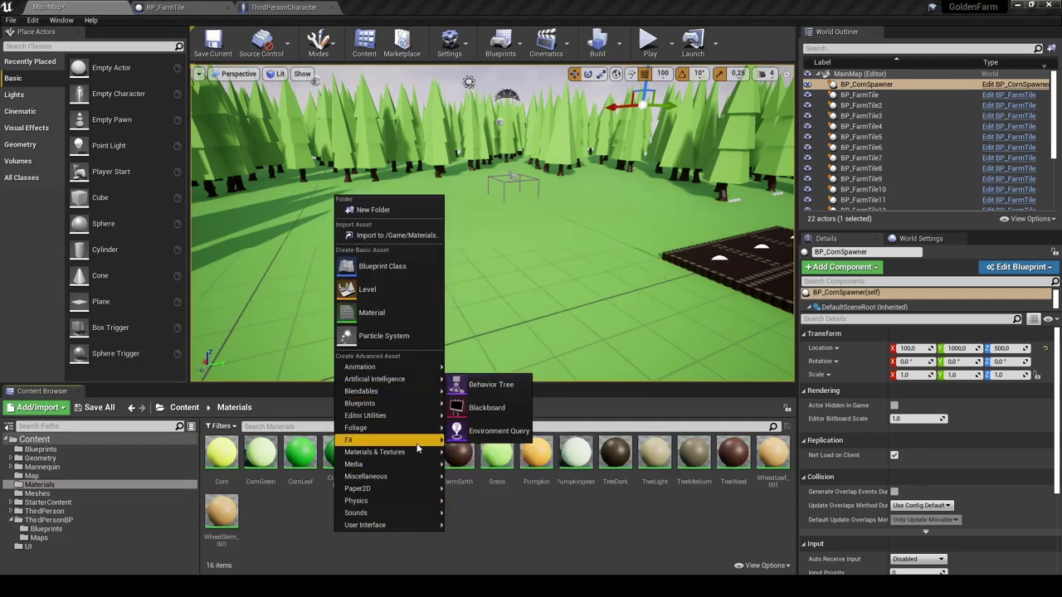
left_click(479, 284)
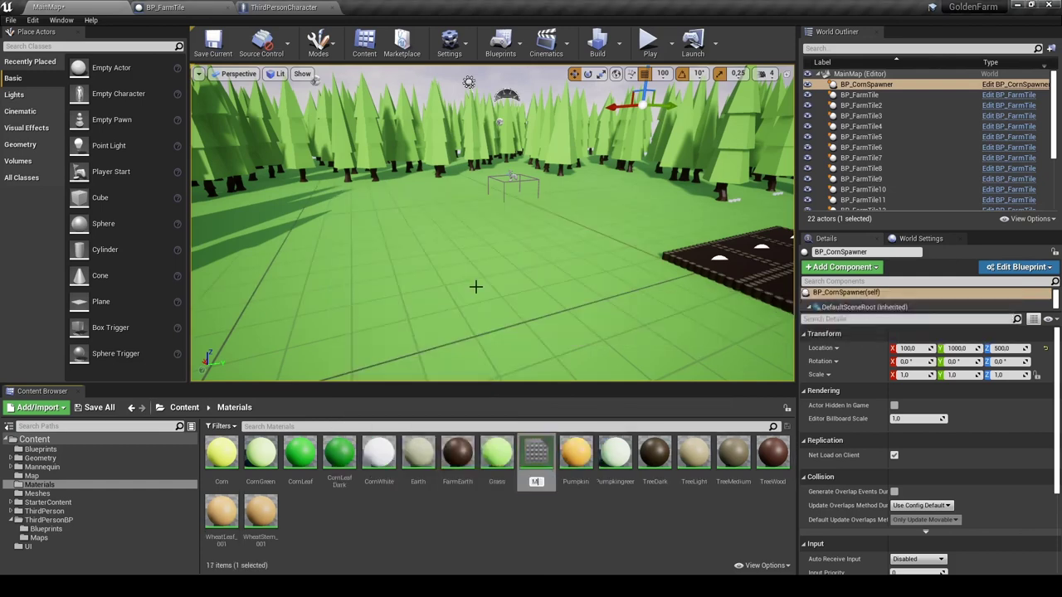
Open M_Disease and wire a dark grey Constant3Vector into Base Color.
double_click(536, 454)
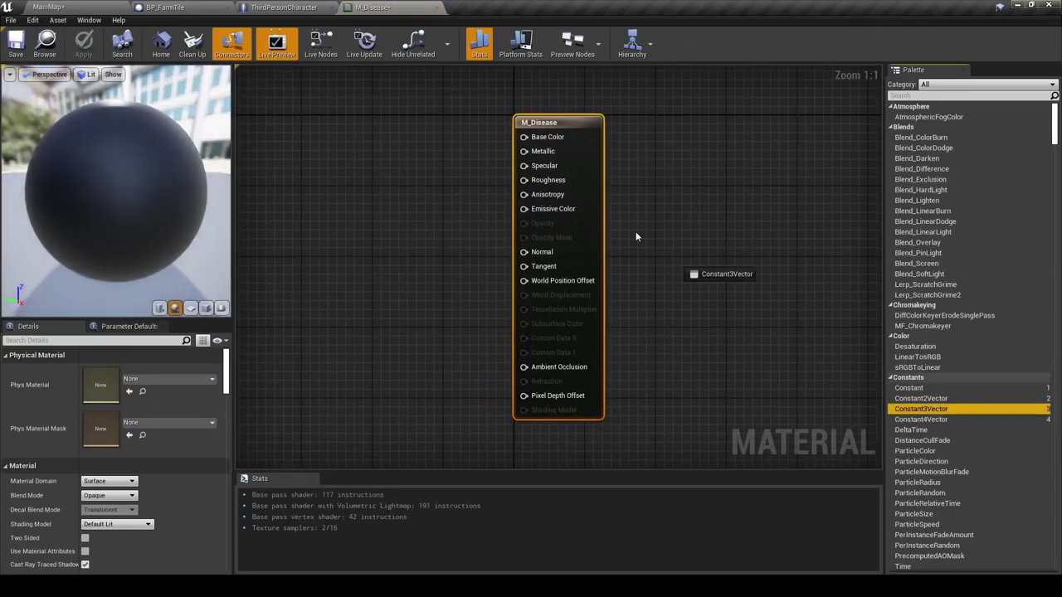
left_click_drag(636, 237, 365, 135)
left_click_drag(431, 151, 524, 137)
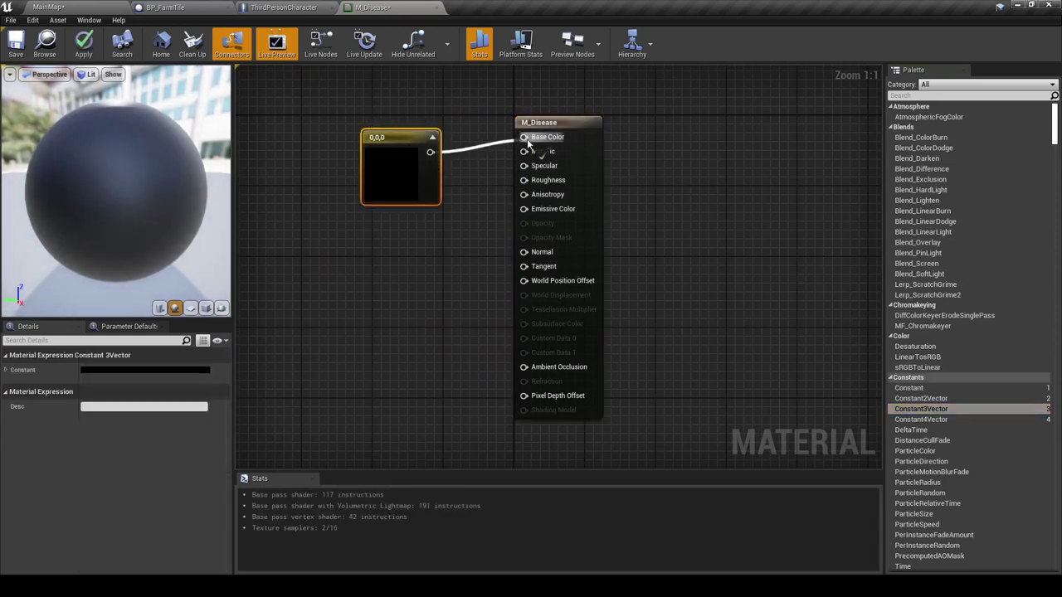
left_click(166, 371)
left_click_drag(331, 401, 331, 419)
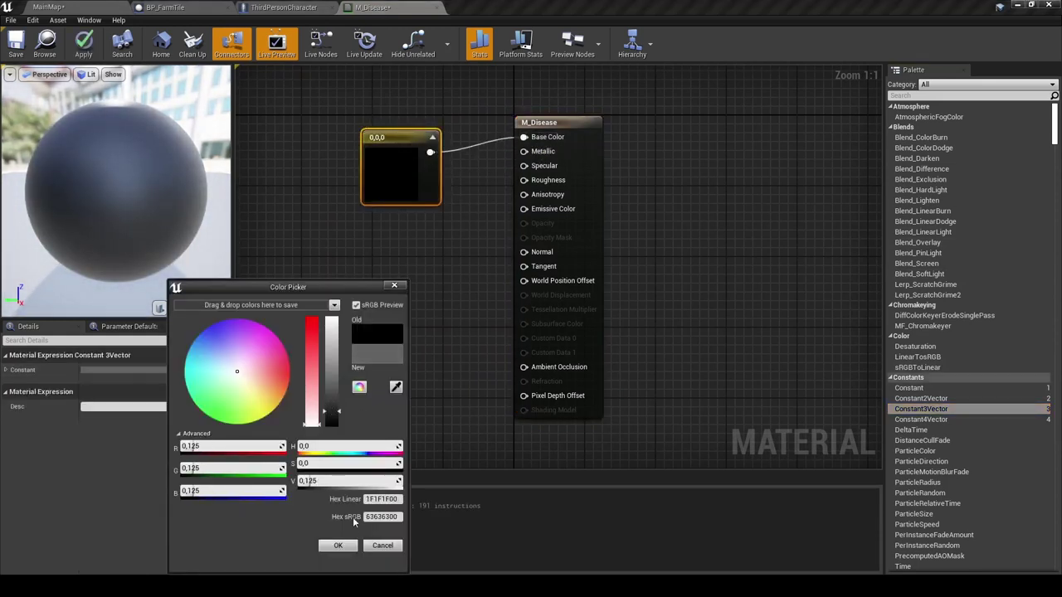
left_click(338, 545)
Add a scalar Constant of 0.8 and connect it to Roughness.
left_click_drag(908, 388, 369, 249)
left_click_drag(387, 268, 474, 215)
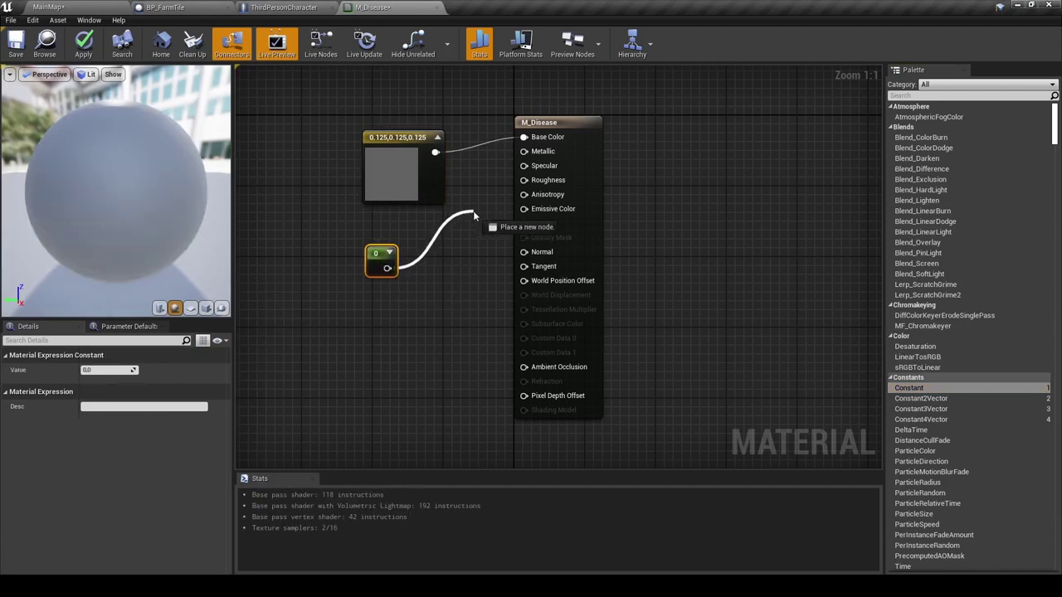
left_click_drag(524, 187, 524, 180)
left_click(106, 370)
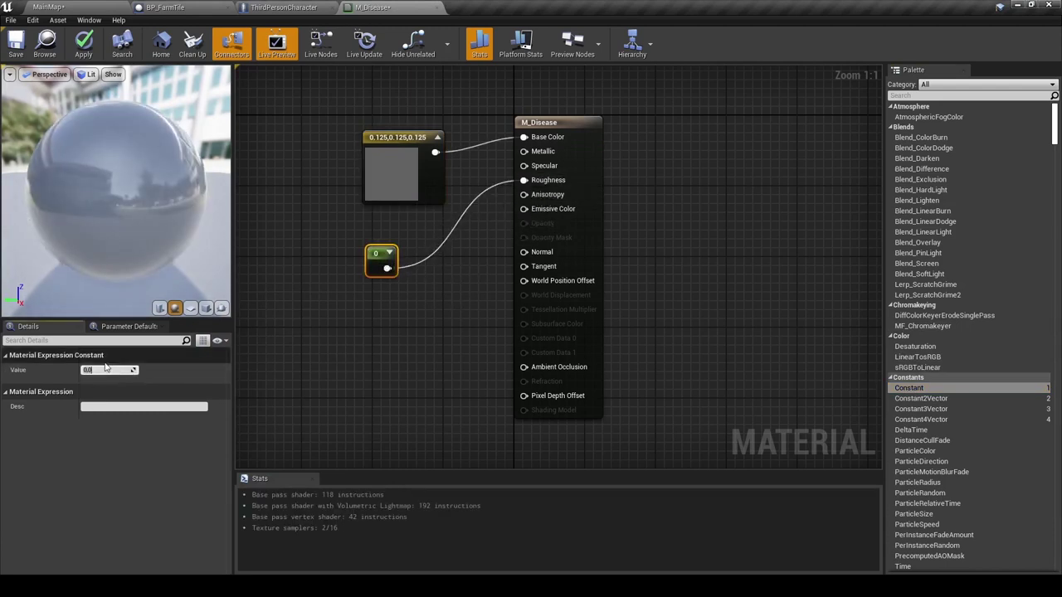
type("0.8")
key("Return")
Darken the base colour constant to near black (0.0156) and save M_Disease.
left_click(402, 170)
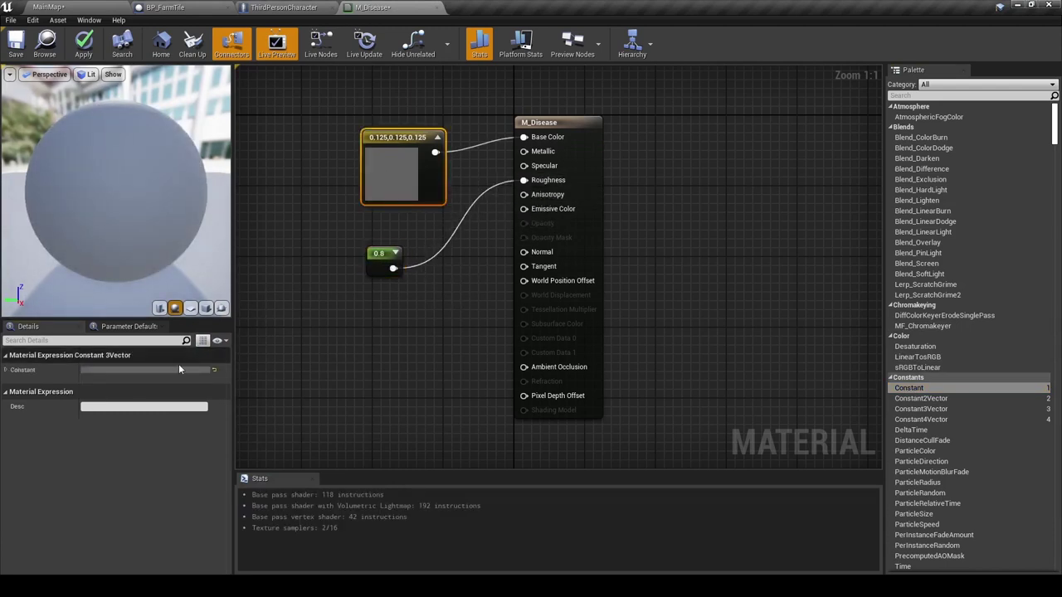
left_click(177, 369)
left_click_drag(343, 399, 344, 422)
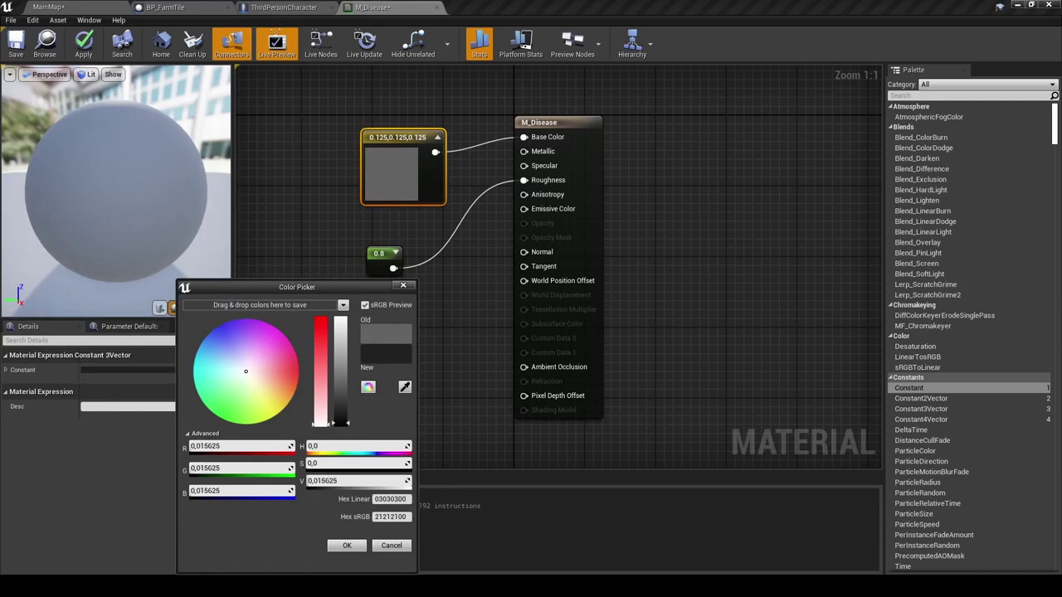
left_click(346, 545)
left_click(16, 42)
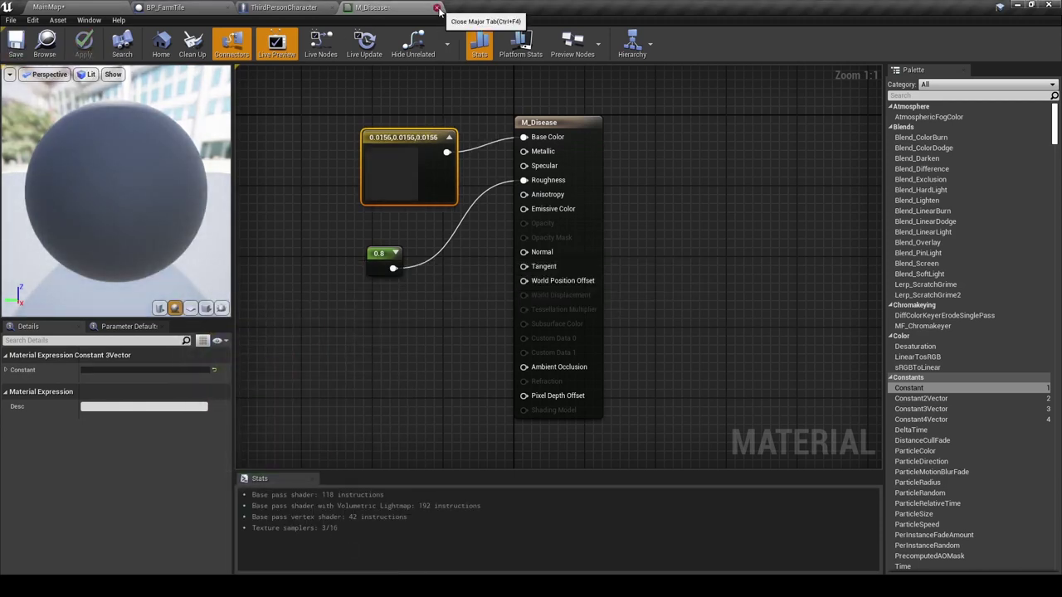
Switch to BP_FarmTile and add a new macro named ChanceOfDisease.
left_click(437, 8)
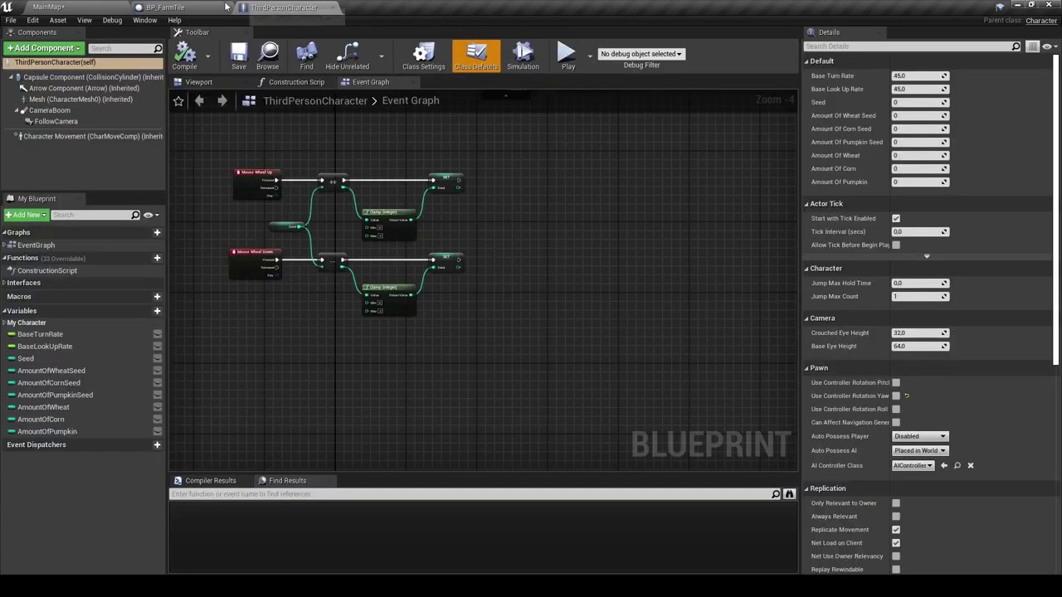
left_click(77, 8)
left_click(165, 7)
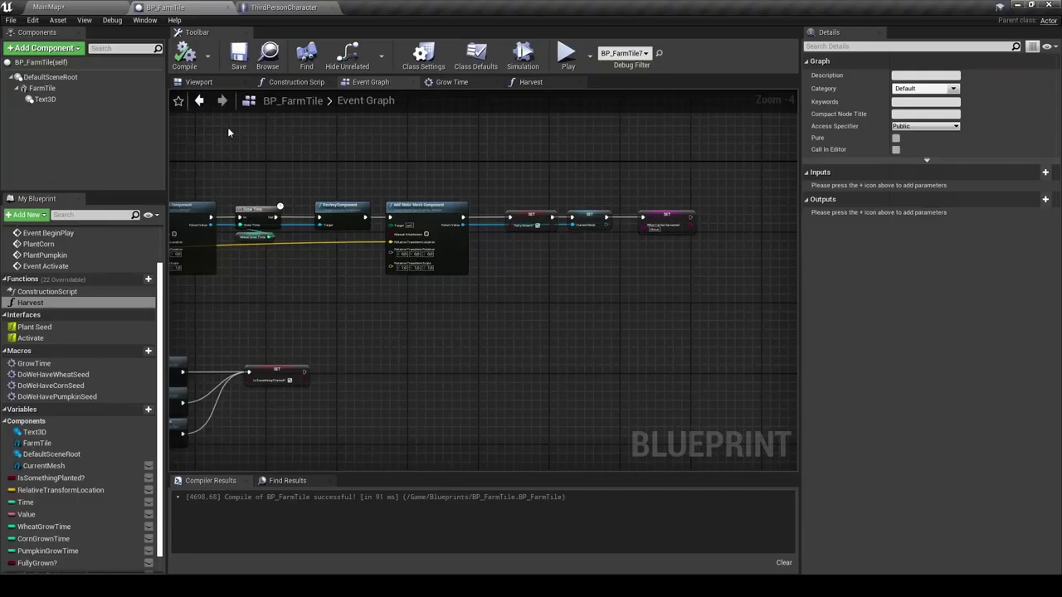
right_click(42, 409)
left_click(72, 388)
type("ChanceOfDisease")
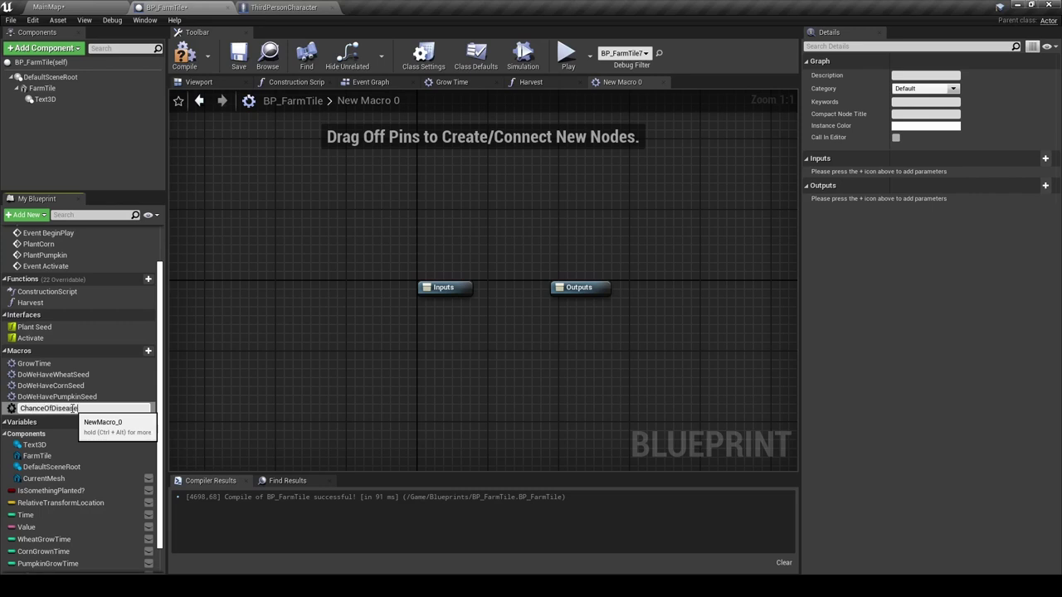
key("Return")
Give the macro an exec input named Input, a second input, and a NoDisease output.
left_click(444, 287)
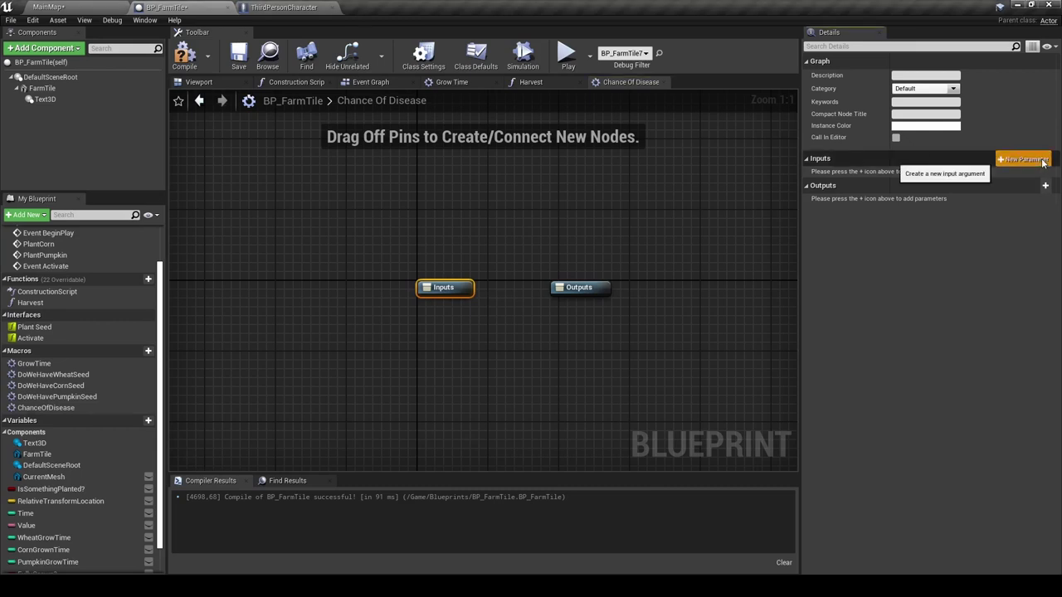
left_click(1044, 157)
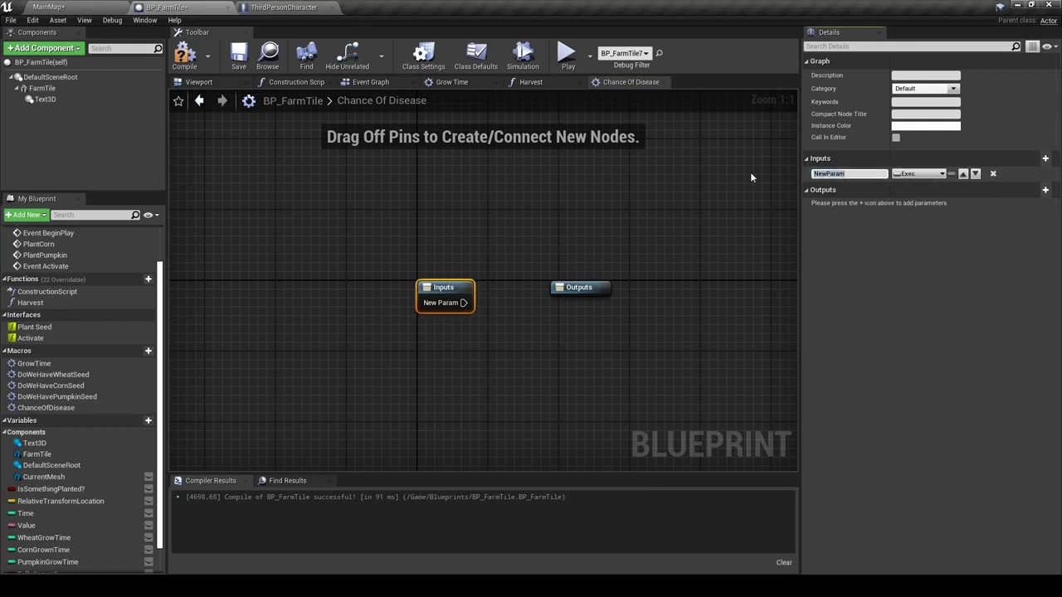
type("Input")
key("Return")
left_click(1044, 158)
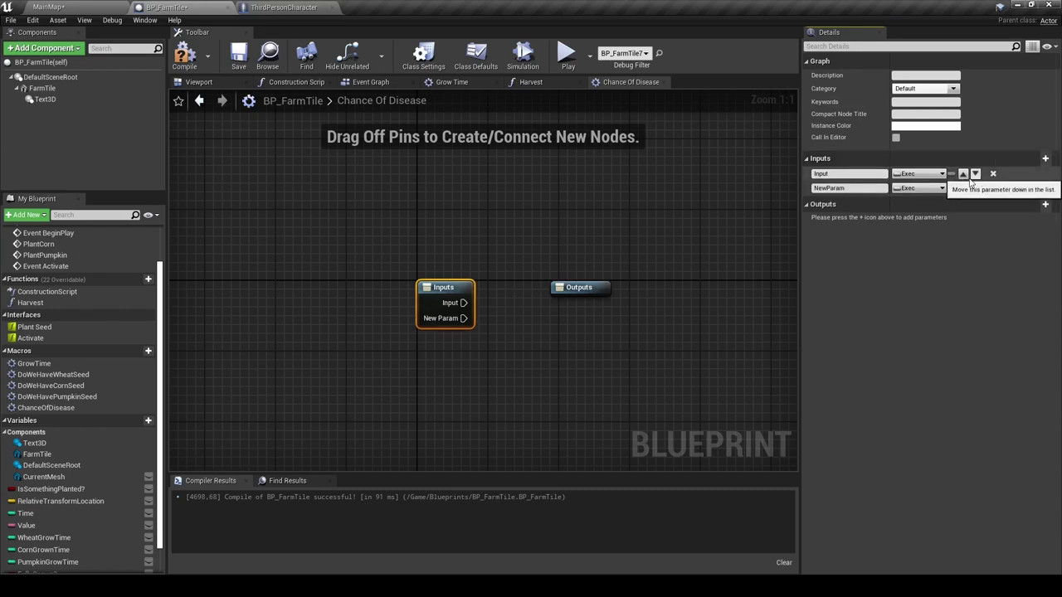
left_click(1045, 204)
left_click(852, 220)
type("NoDisease")
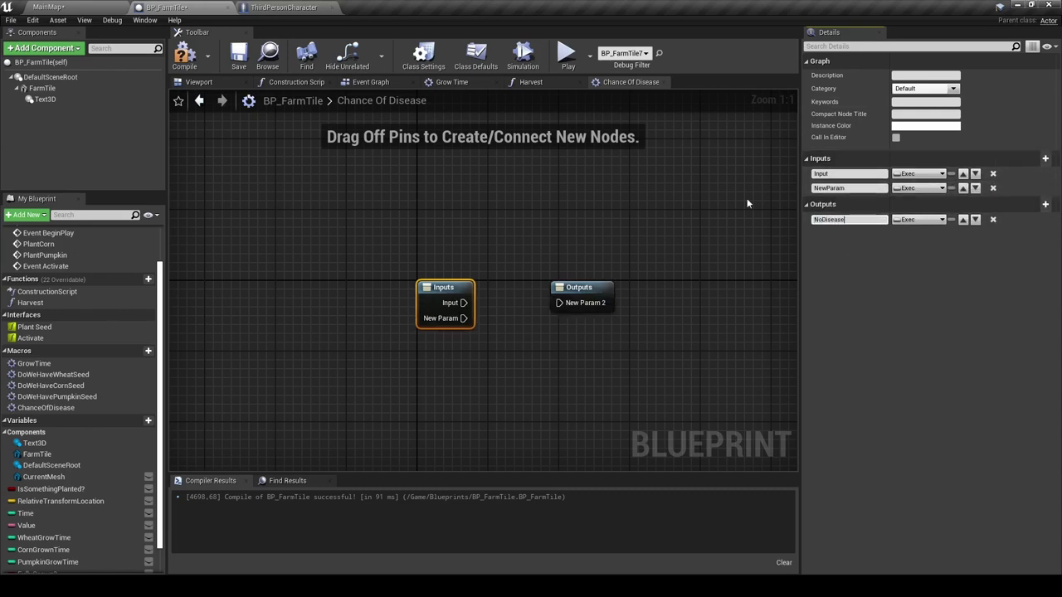
Make the second input a Static Mesh Component reference named StaticMeshComponent.
left_click(905, 188)
type("stat")
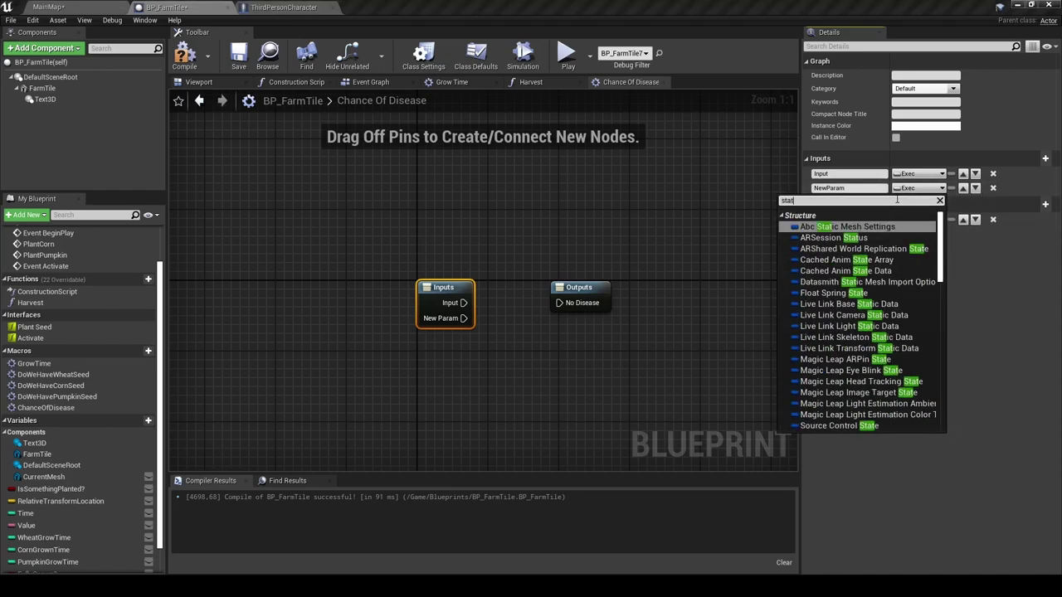
type("icmesh")
type("c")
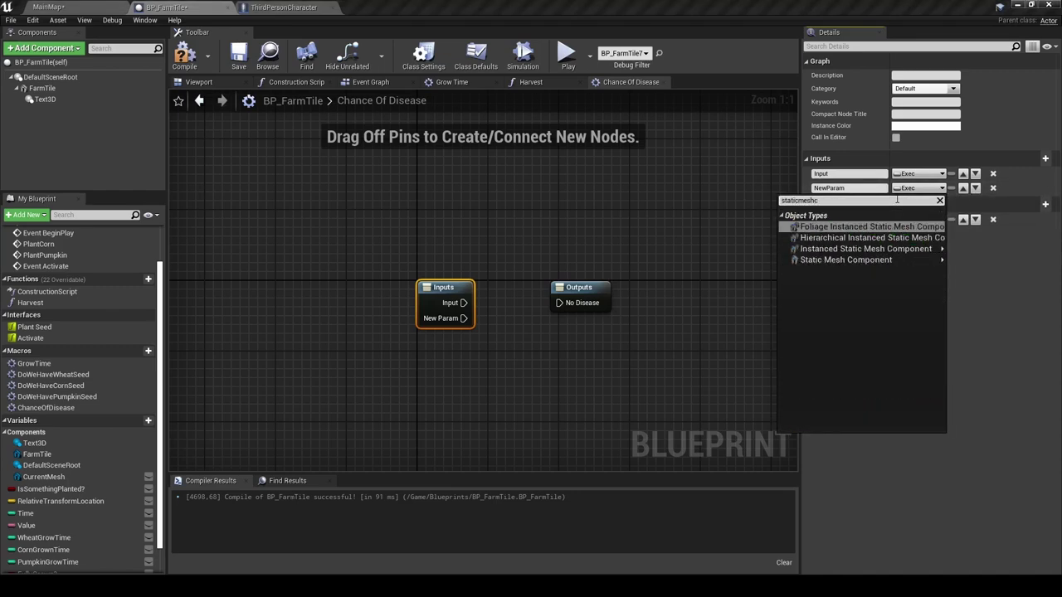
mouse_move(898, 261)
left_click(954, 260)
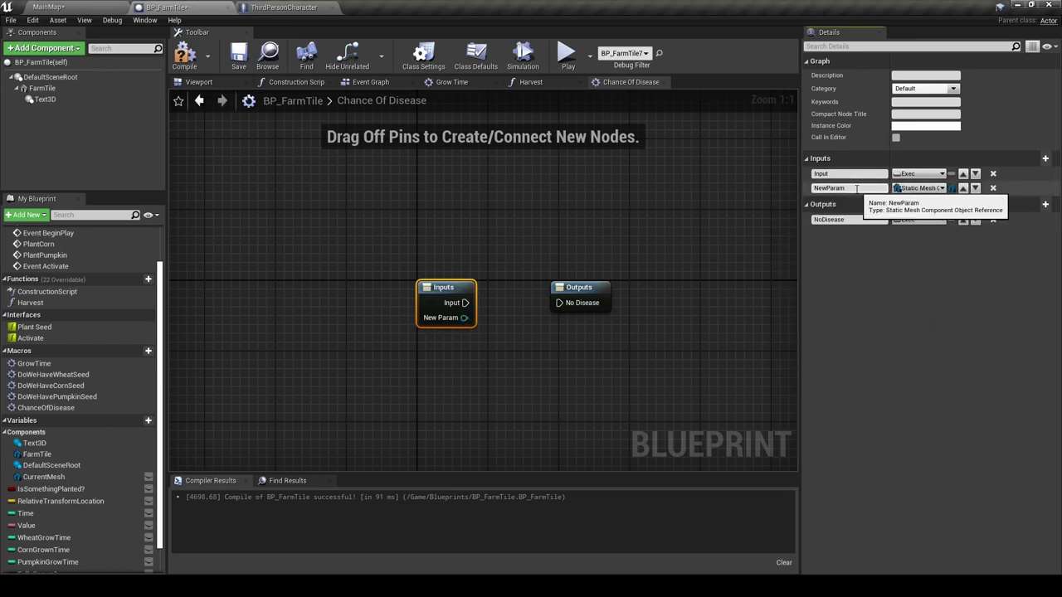
type("Static")
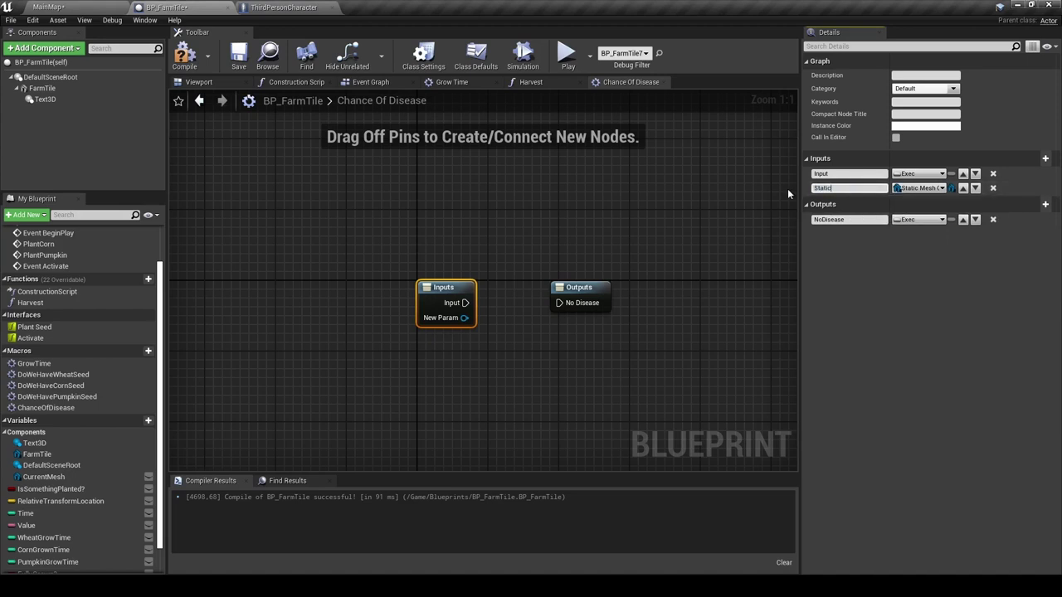
type("MeshComponent")
key("Return")
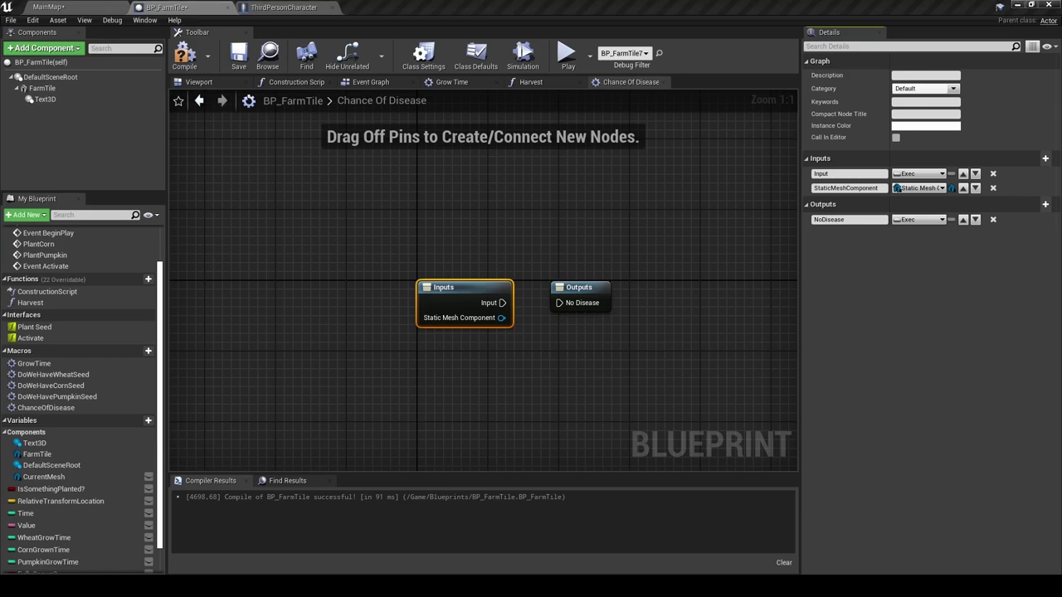
left_click_drag(430, 297, 192, 237)
left_click(238, 328)
right_click_drag(238, 329, 252, 329)
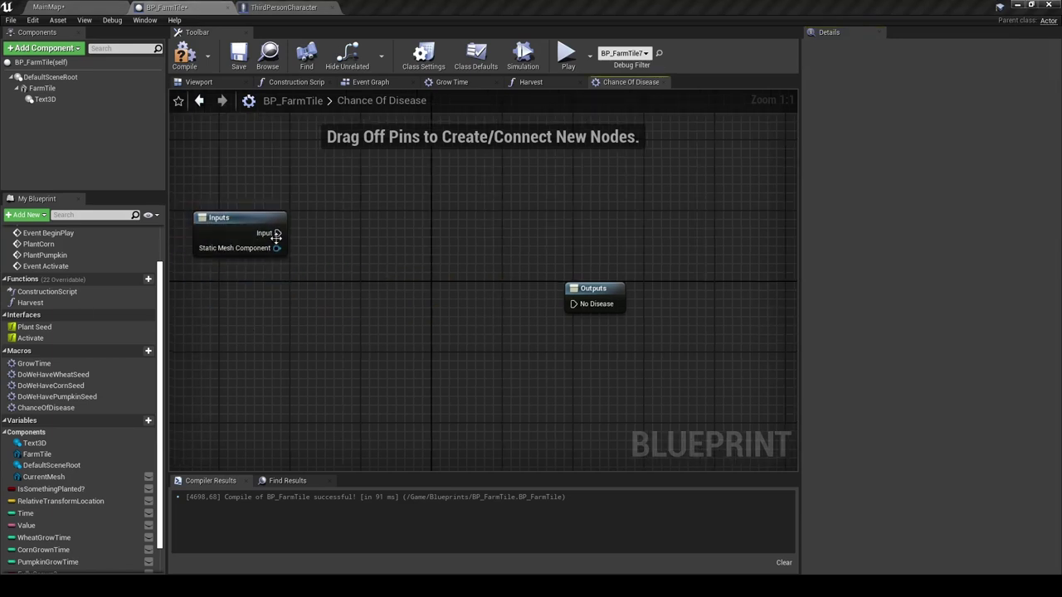
Add a Branch after Input with an integer less-than node for its condition.
left_click_drag(276, 235, 347, 193)
type("branch")
key("Return")
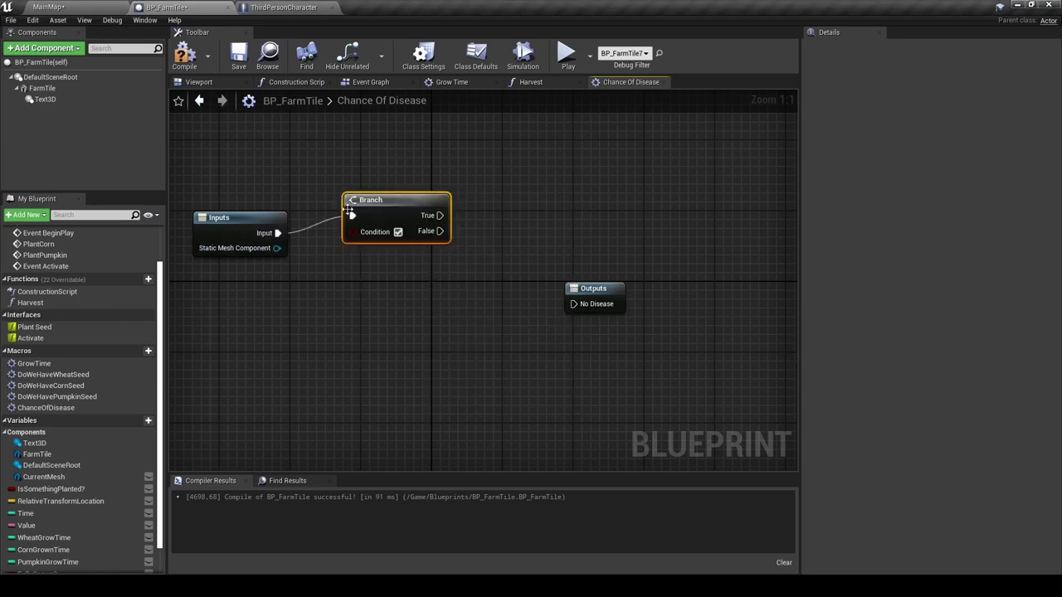
left_click_drag(352, 232, 340, 349)
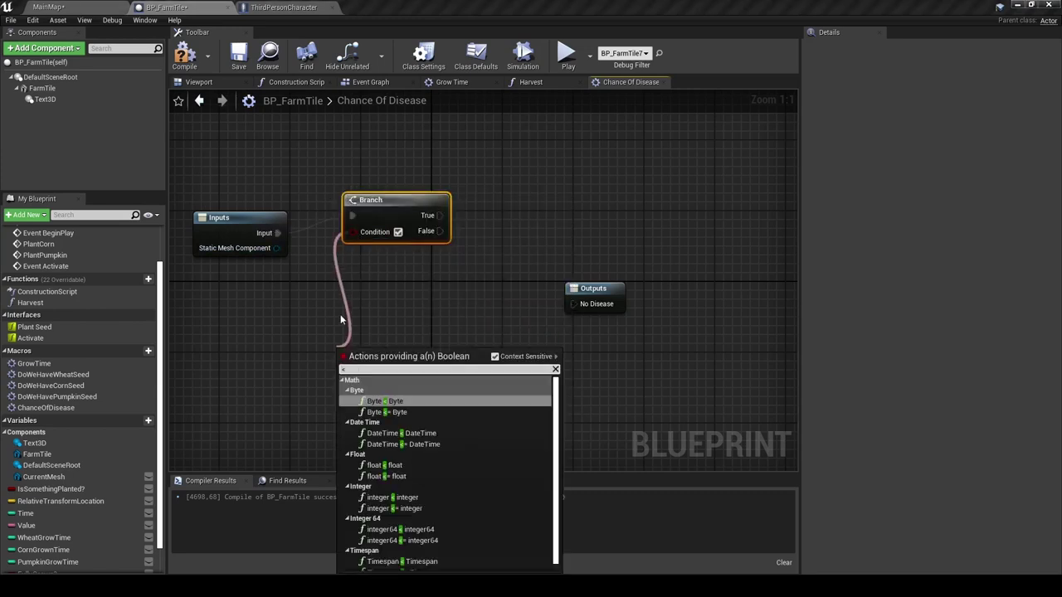
scroll(414, 478, "down", 1)
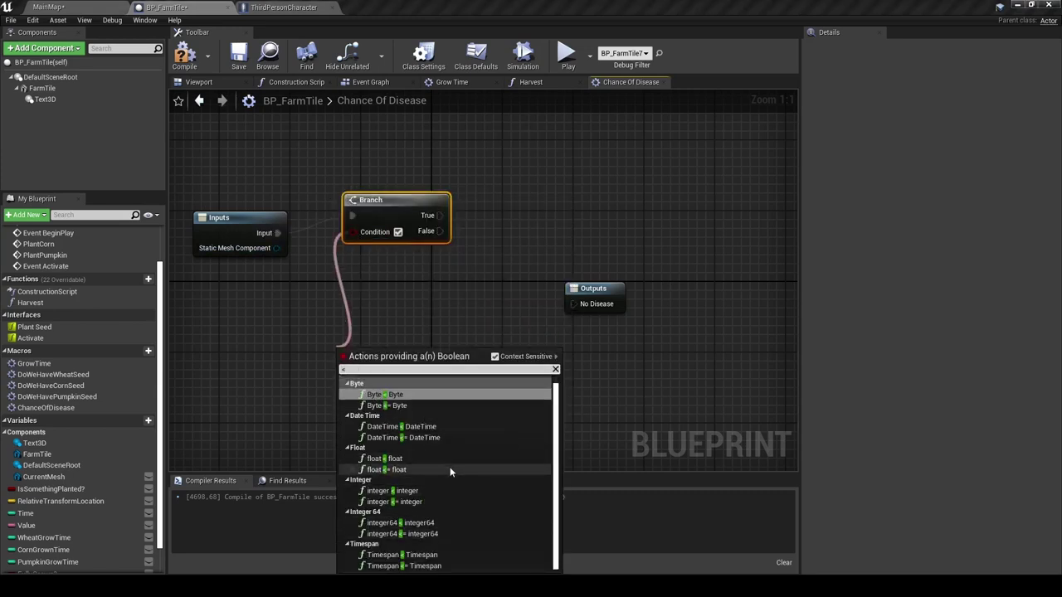
left_click(434, 493)
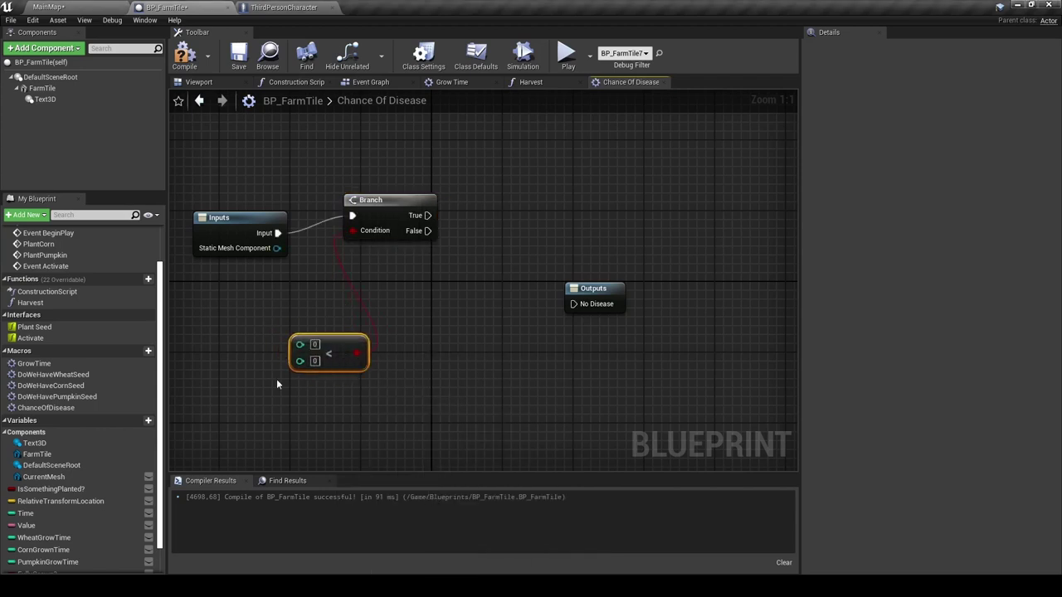
Feed a Random Integer in Range (1–100) into the comparison, with B set to 50.
right_click(216, 346)
type("random in")
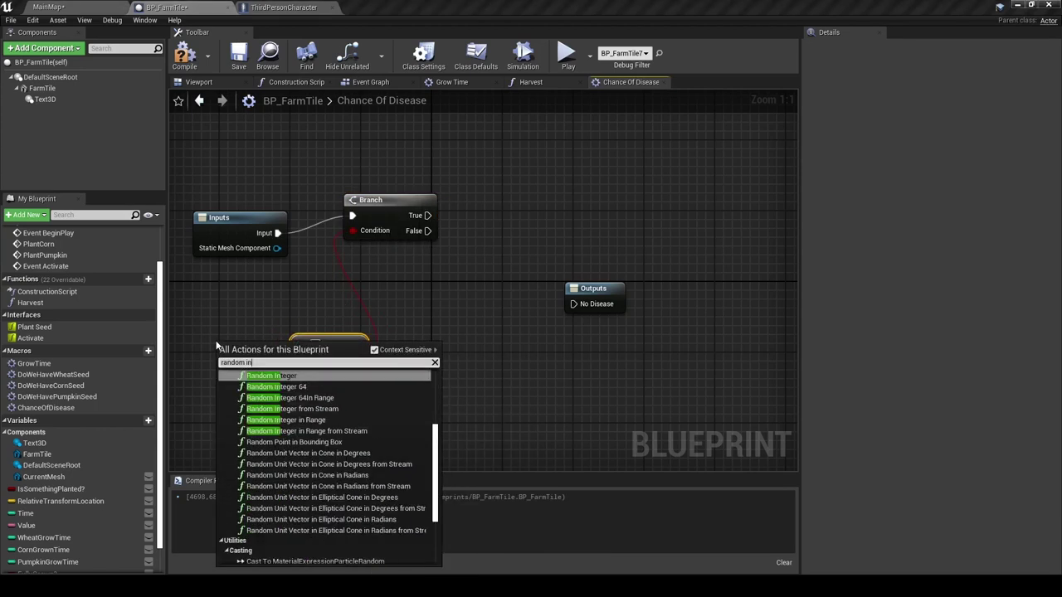
left_click(300, 420)
right_click_drag(222, 415, 348, 387)
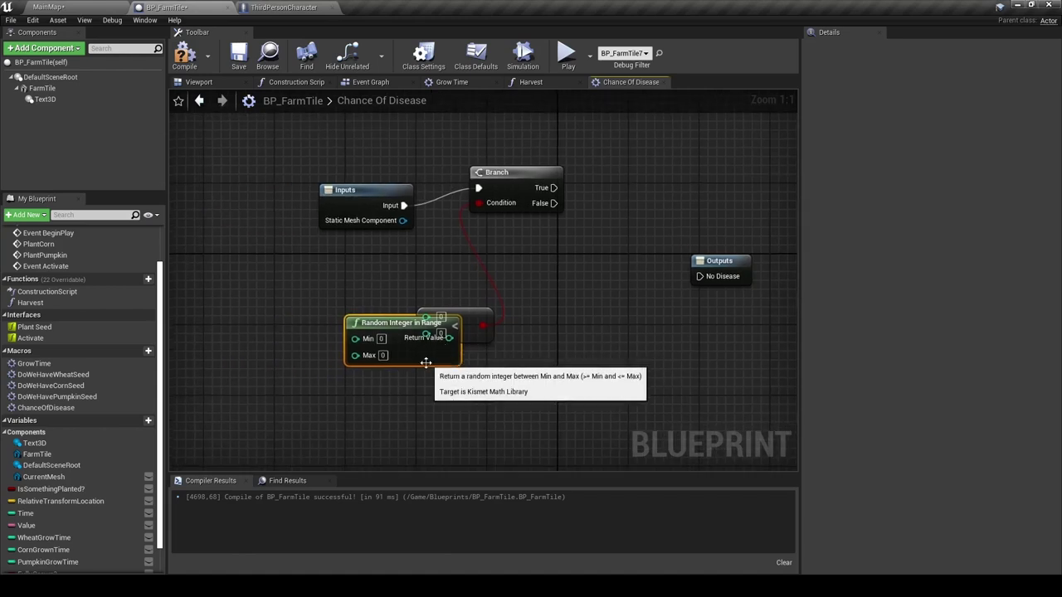
mouse_move(419, 355)
left_mouse_down()
mouse_move(304, 337)
mouse_move(426, 316)
left_mouse_up()
type("100")
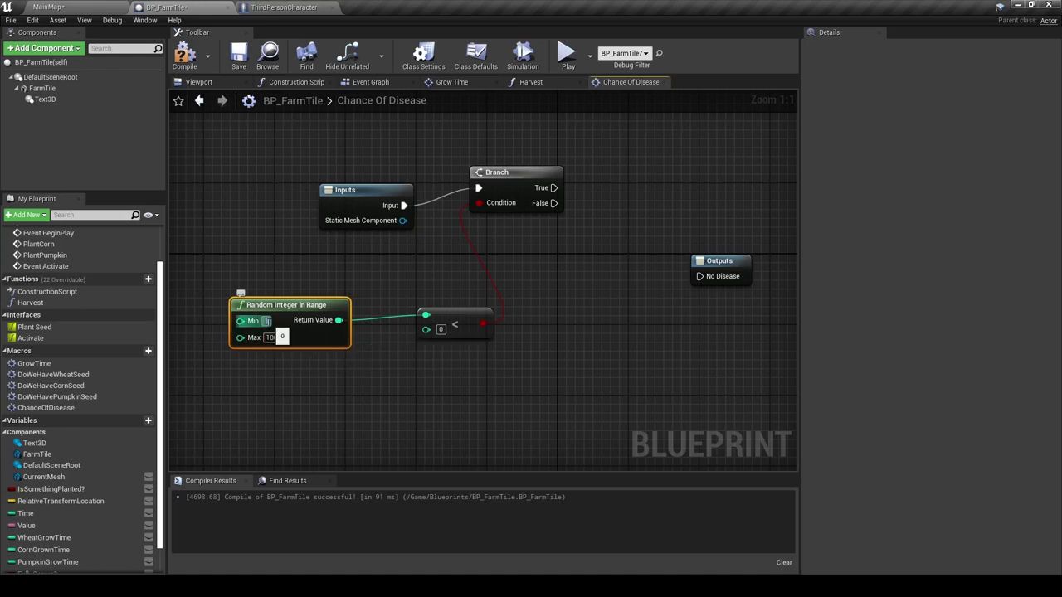
left_click(440, 330)
type("50")
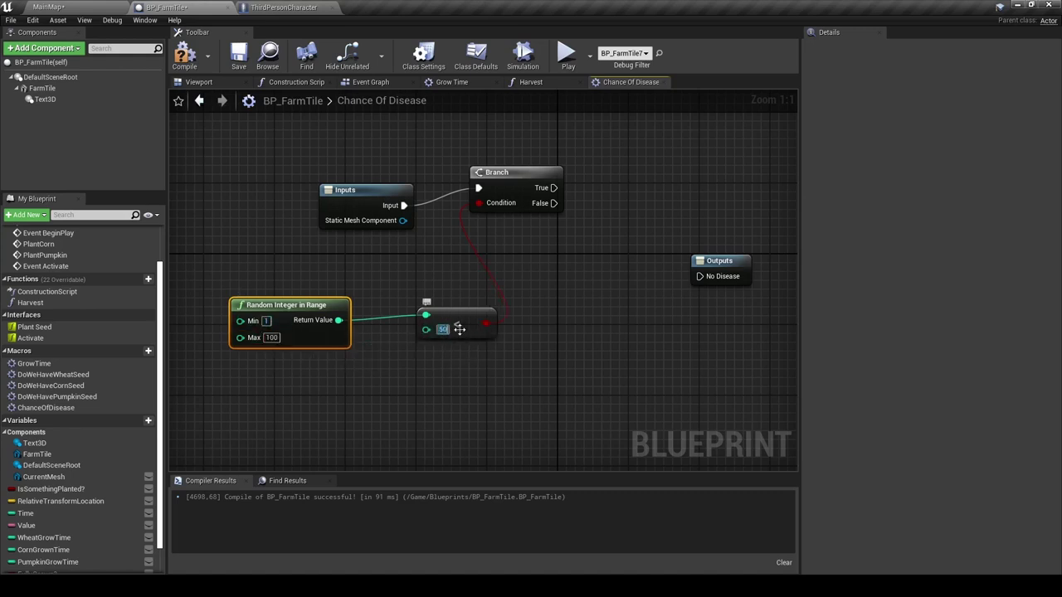
Connect Branch False to the No Disease output and arrange the nodes beside the Branch.
right_click_drag(556, 344, 423, 379)
mouse_move(424, 240)
left_mouse_down()
mouse_move(570, 313)
mouse_move(580, 298)
left_mouse_up()
left_click_drag(365, 240, 357, 257)
left_click_drag(296, 374, 380, 308)
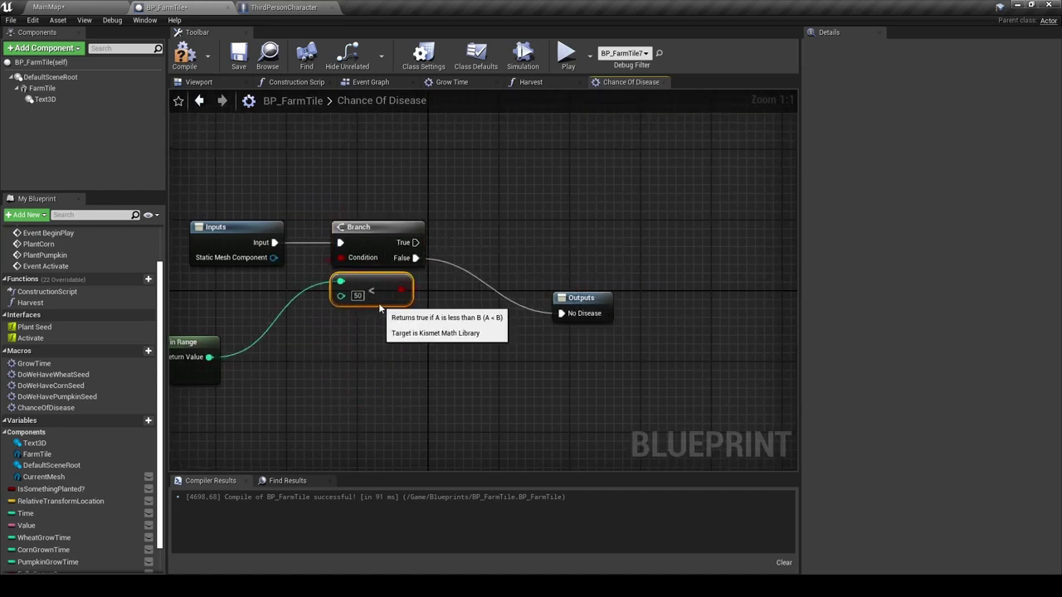
left_click_drag(187, 342, 373, 315)
left_click_drag(600, 313, 521, 331)
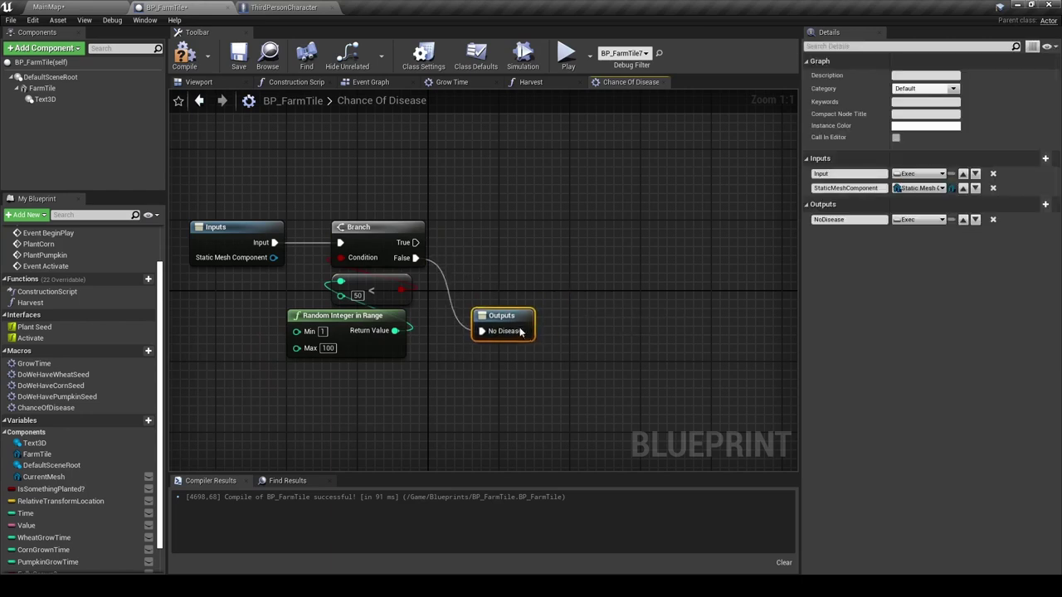
left_click(427, 382)
scroll(505, 369, "down", 1)
mouse_move(426, 382)
right_mouse_down()
mouse_move(505, 370)
mouse_move(451, 372)
right_mouse_up()
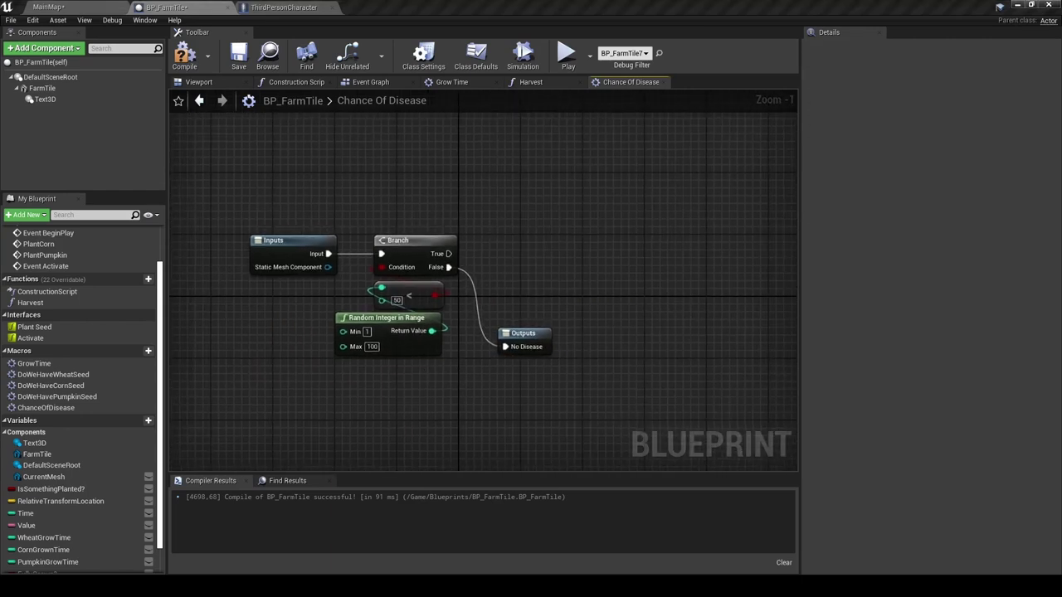
scroll(101, 484, "down", 1)
mouse_move(37, 541)
left_mouse_down()
mouse_move(506, 247)
mouse_move(514, 253)
left_mouse_up()
On Branch True, set Fully Grown? to true, then set Current Mesh from Static Mesh Component.
left_click(538, 269)
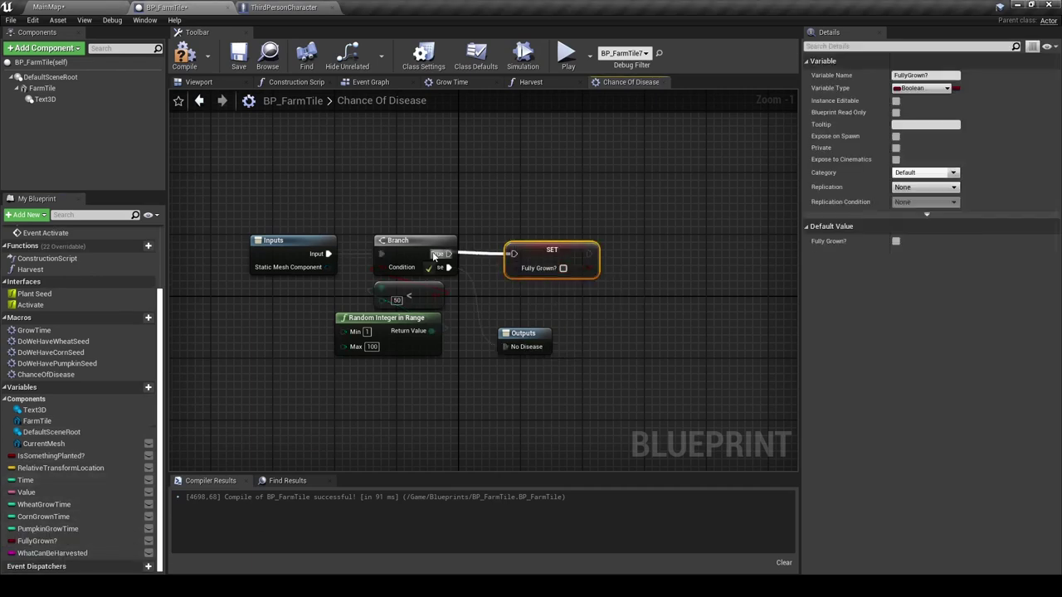
left_click(564, 268)
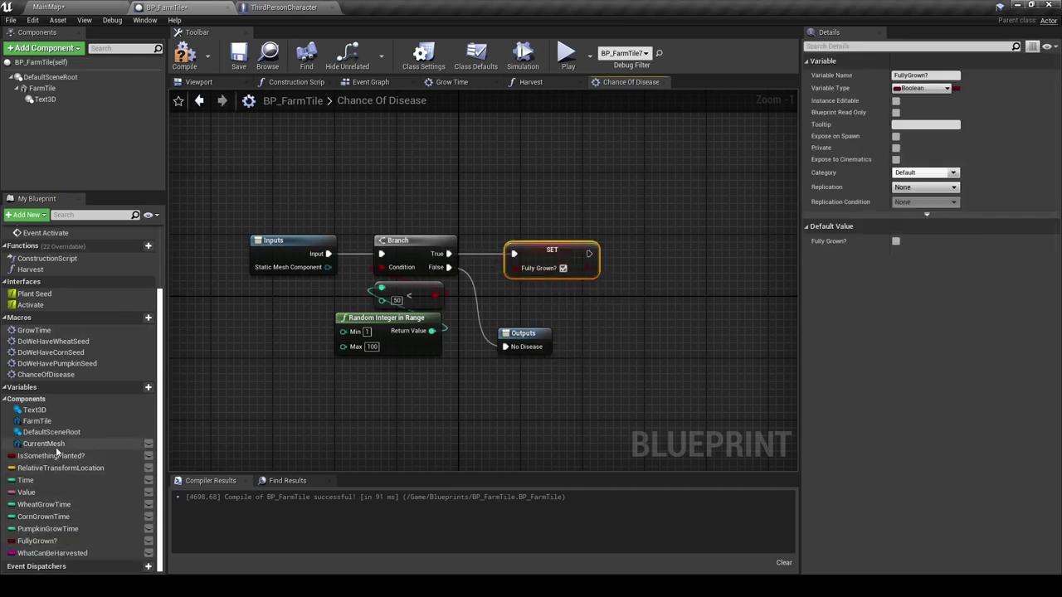
left_click_drag(43, 443, 655, 264)
left_click(668, 270)
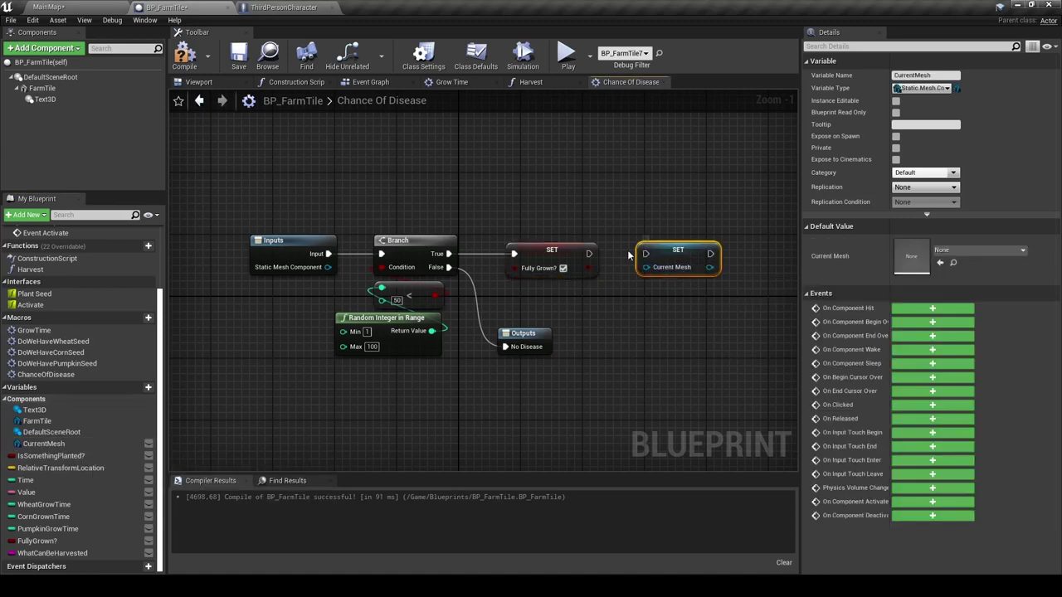
left_click_drag(589, 253, 645, 253)
left_click_drag(329, 267, 646, 267)
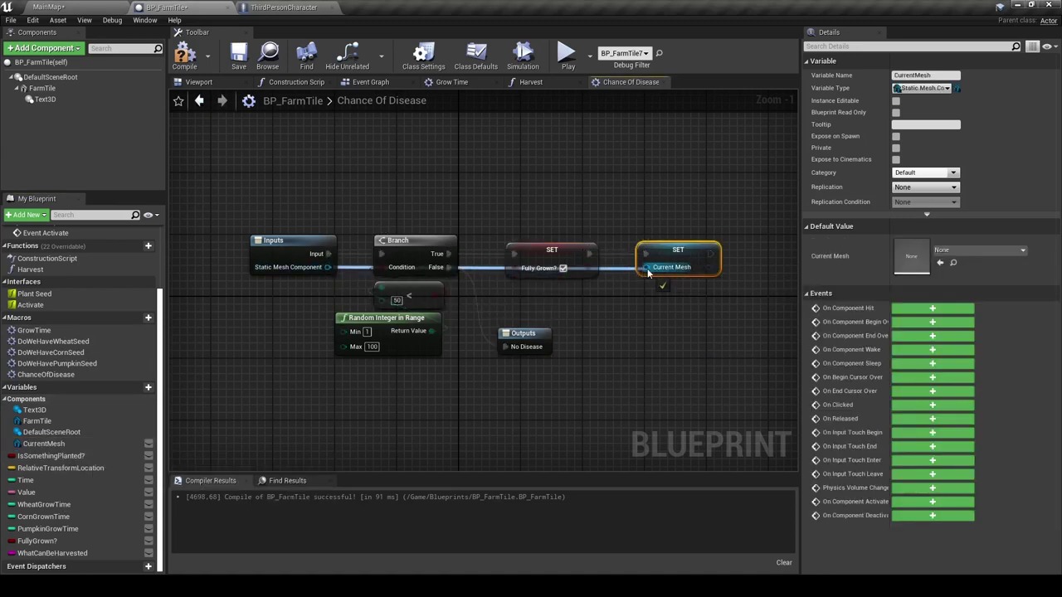
Route the Static Mesh Component wire through two raised reroute points.
right_click_drag(616, 326, 508, 322)
double_click(502, 263)
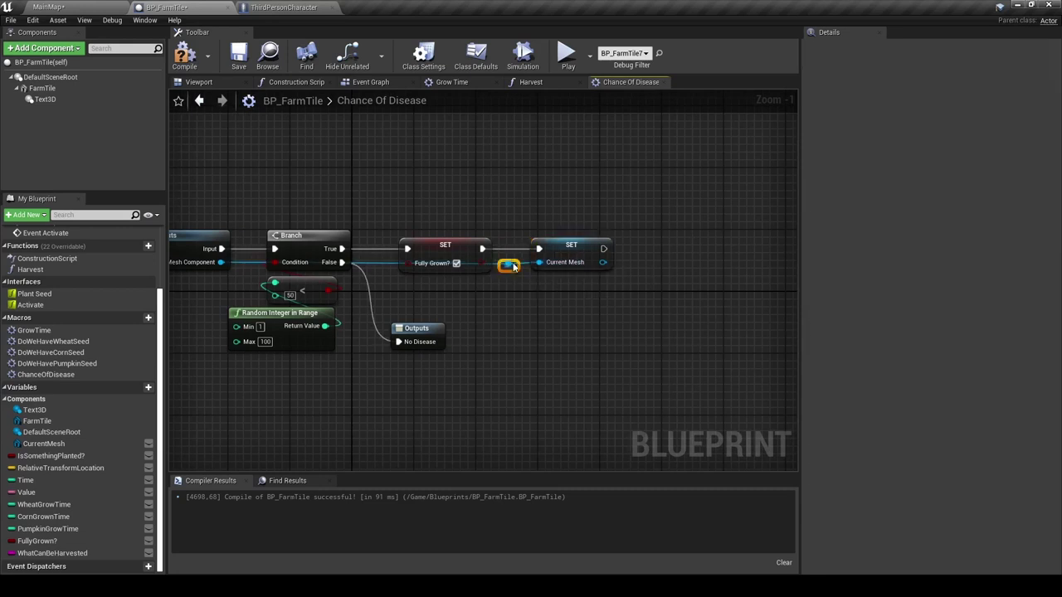
left_click_drag(504, 264, 510, 229)
double_click(244, 263)
left_click_drag(246, 263, 248, 228)
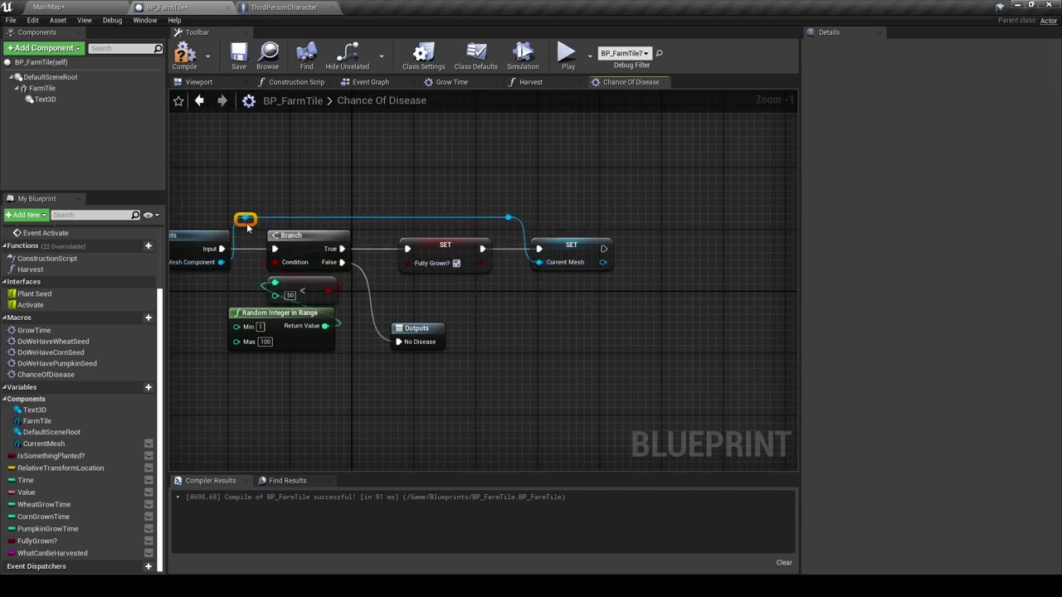
mouse_move(460, 308)
right_mouse_down()
mouse_move(543, 311)
mouse_move(410, 328)
right_mouse_up()
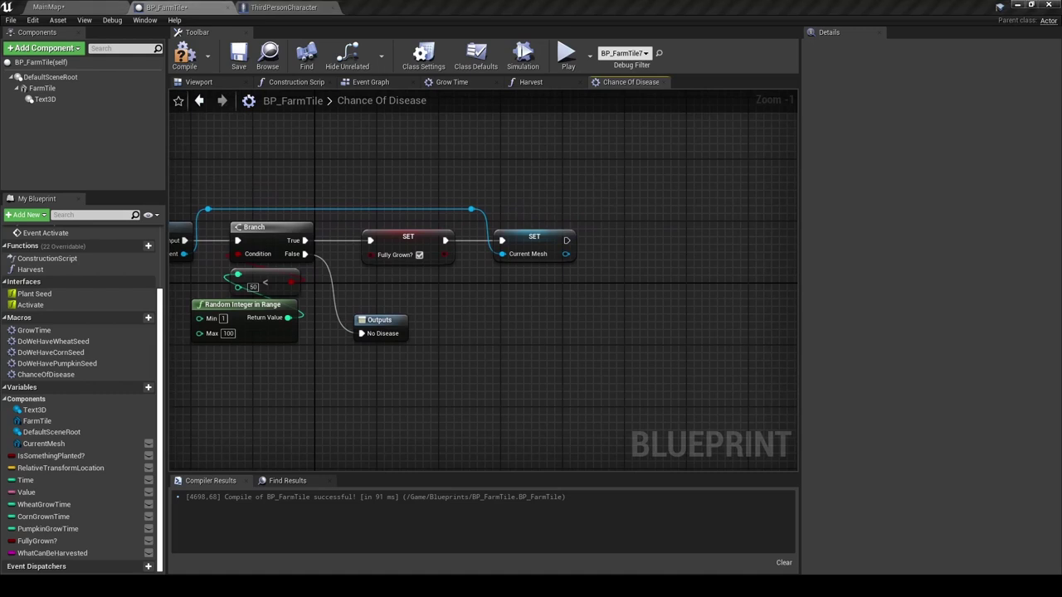
Add a Text 3D Set Text node that runs after the Current Mesh setter.
mouse_move(45, 99)
left_mouse_down()
mouse_move(685, 300)
mouse_move(694, 268)
left_mouse_up()
type("set text")
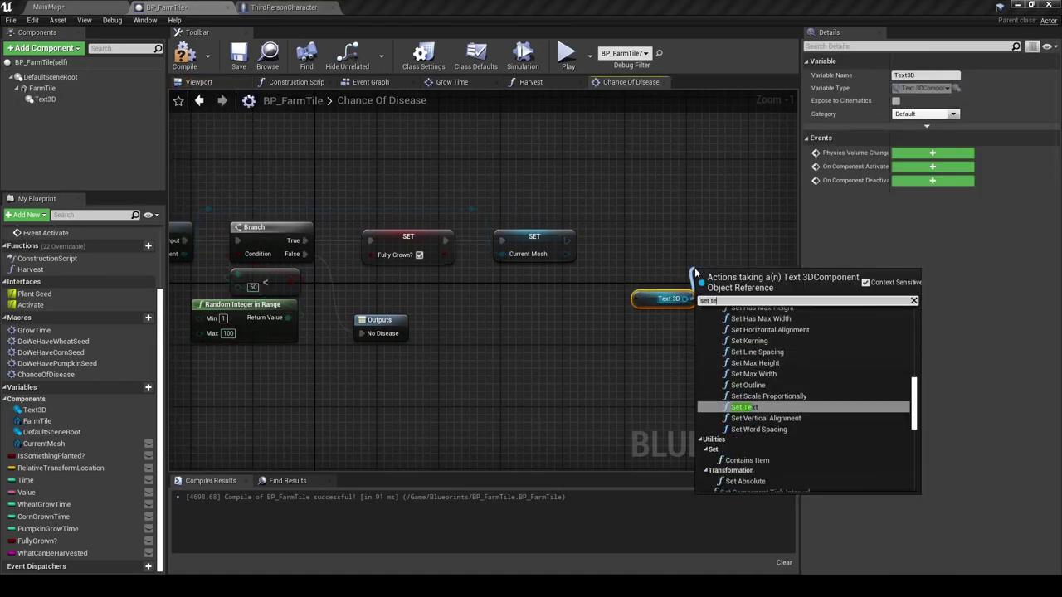
key("Return")
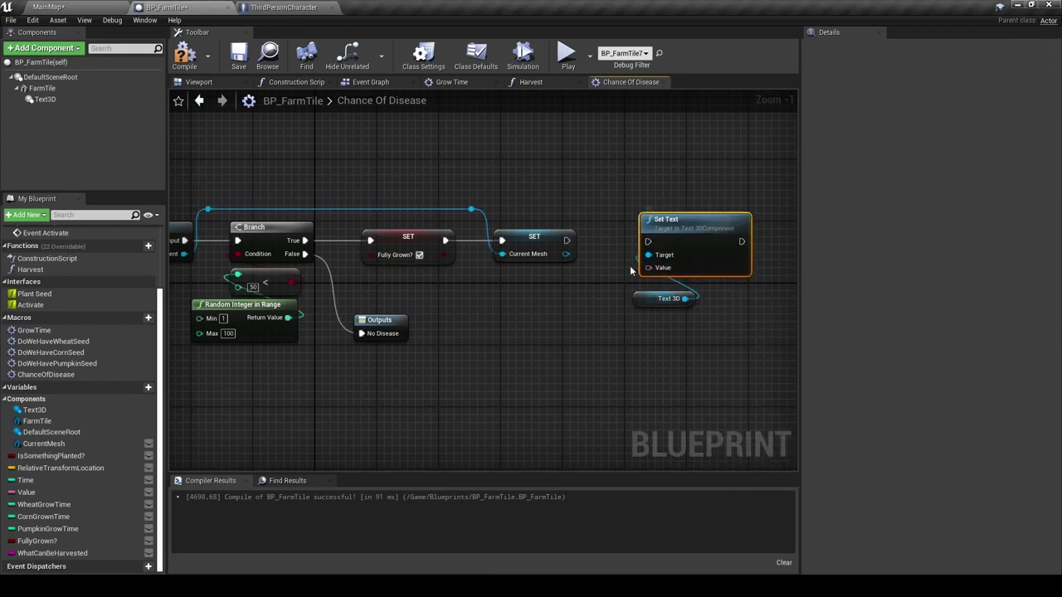
left_click_drag(566, 241, 648, 242)
left_click_drag(664, 299, 672, 283)
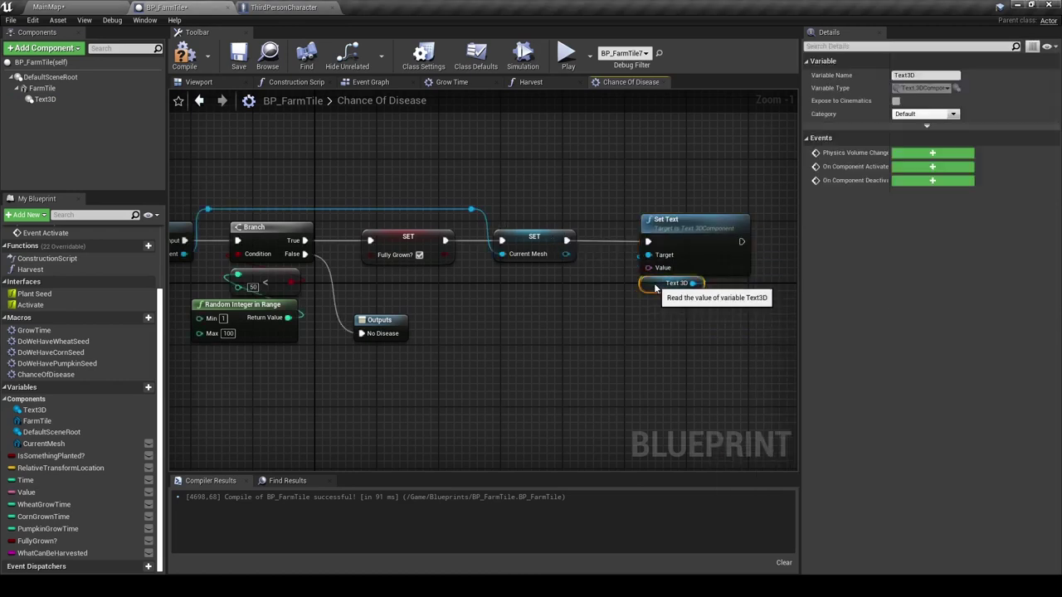
Place a Value getter beside Set Text and shift the Set Text group left.
mouse_move(26, 492)
left_mouse_down()
mouse_move(607, 404)
mouse_move(655, 306)
left_mouse_up()
left_click(625, 328)
right_click_drag(712, 329, 625, 328)
left_click_drag(545, 189, 623, 315)
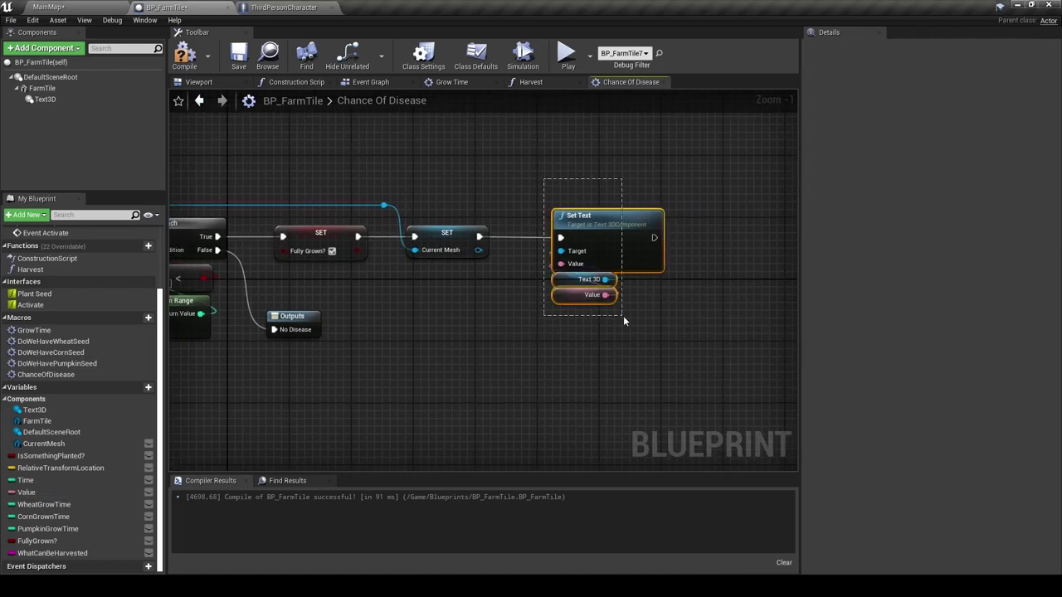
left_click_drag(619, 254, 587, 253)
left_click(498, 398)
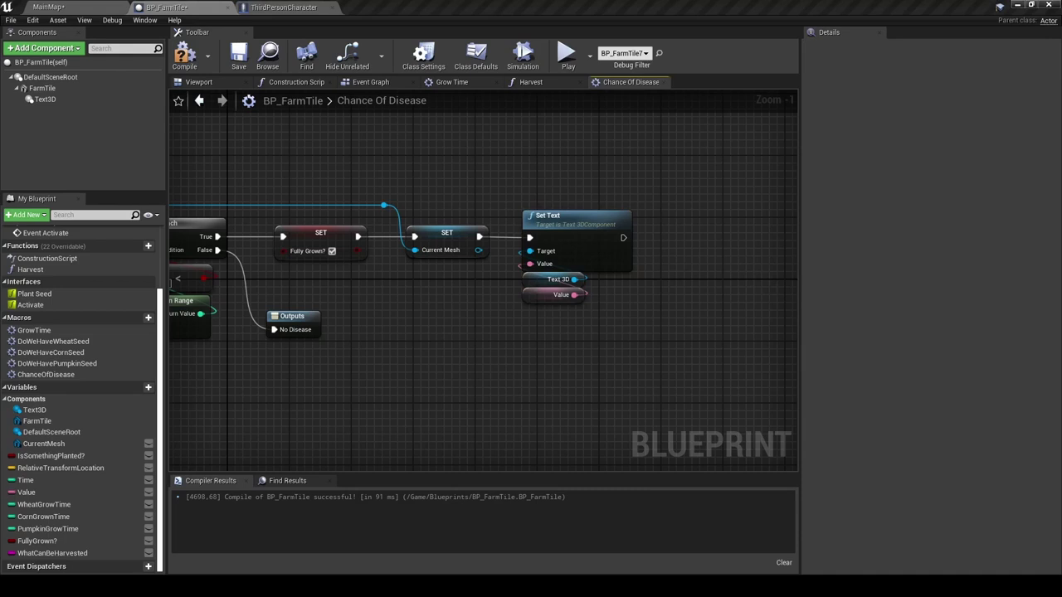
right_click_drag(428, 354, 361, 353)
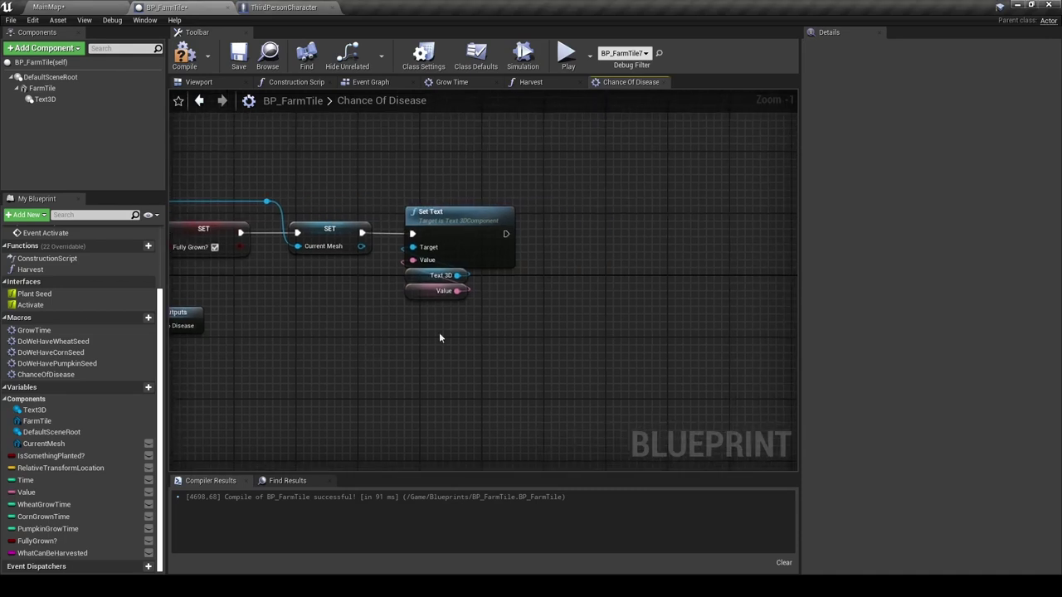
Chain a For Loop after the Set Text node.
left_click_drag(504, 235, 564, 236)
type("for loop")
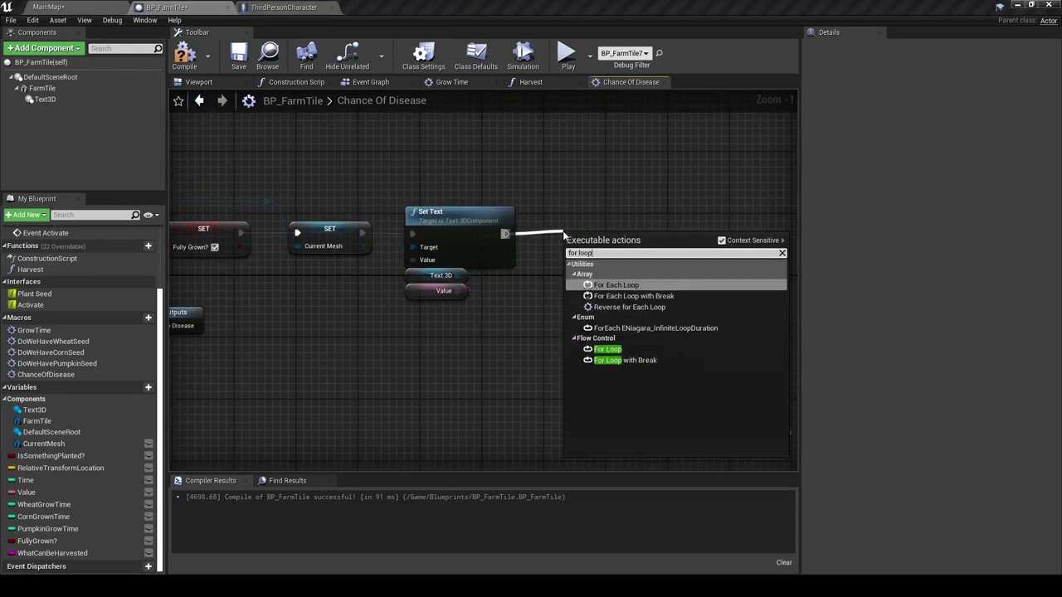
left_click(609, 350)
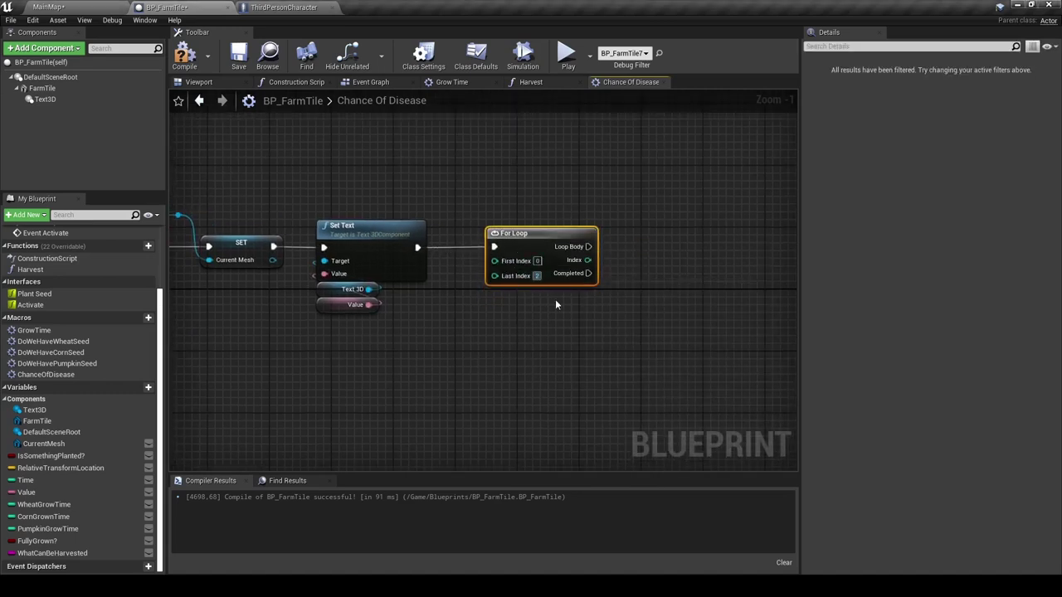
right_click_drag(553, 321, 474, 326)
In the loop body, call Set Material on Current Mesh using the loop Index as Element Index.
left_click_drag(507, 252, 619, 254)
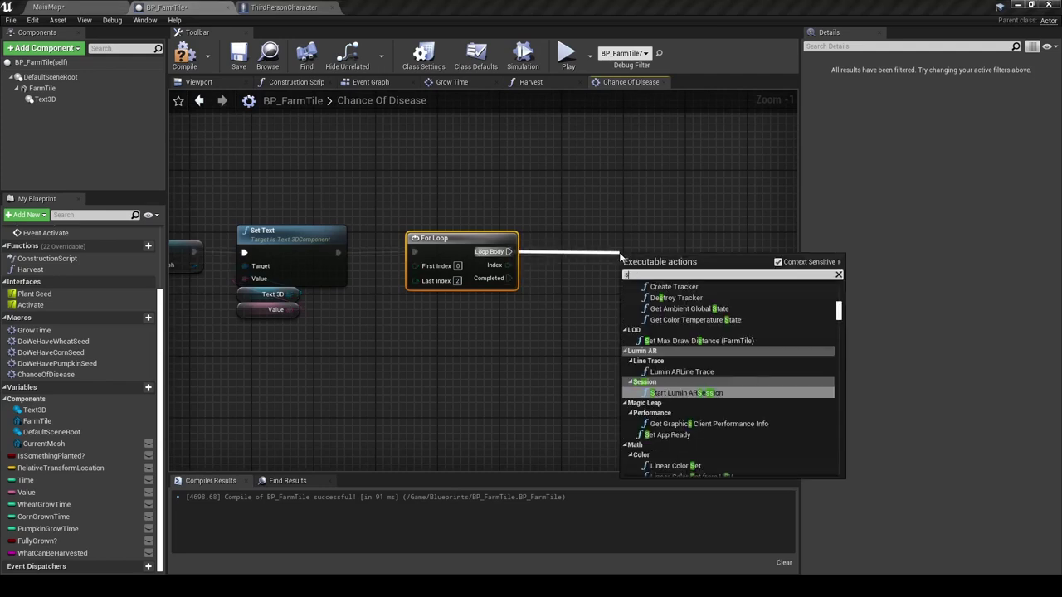
type("set mater")
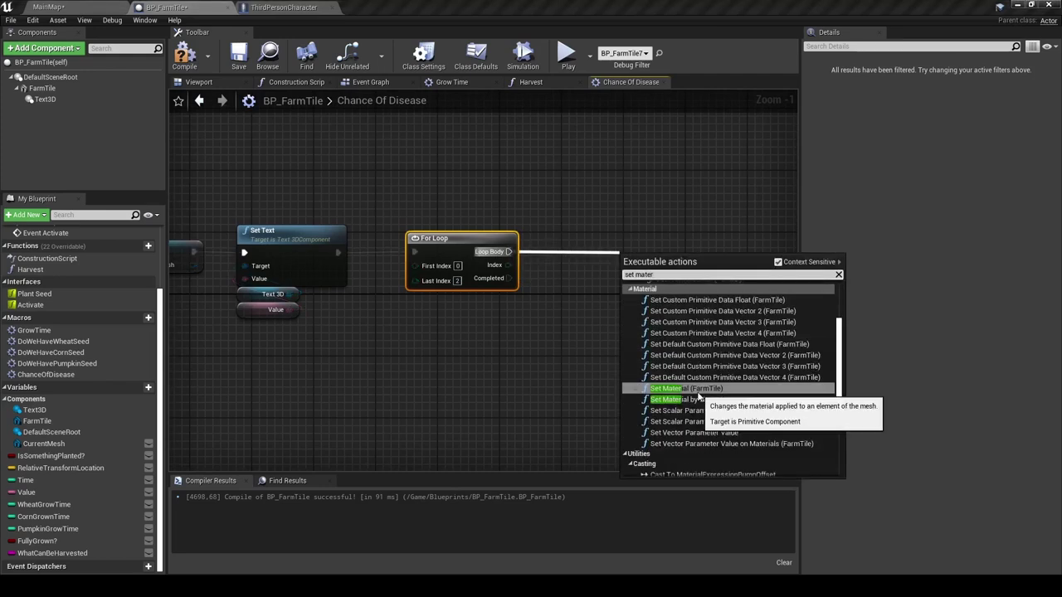
left_click(672, 388)
key("Delete")
left_click(690, 287)
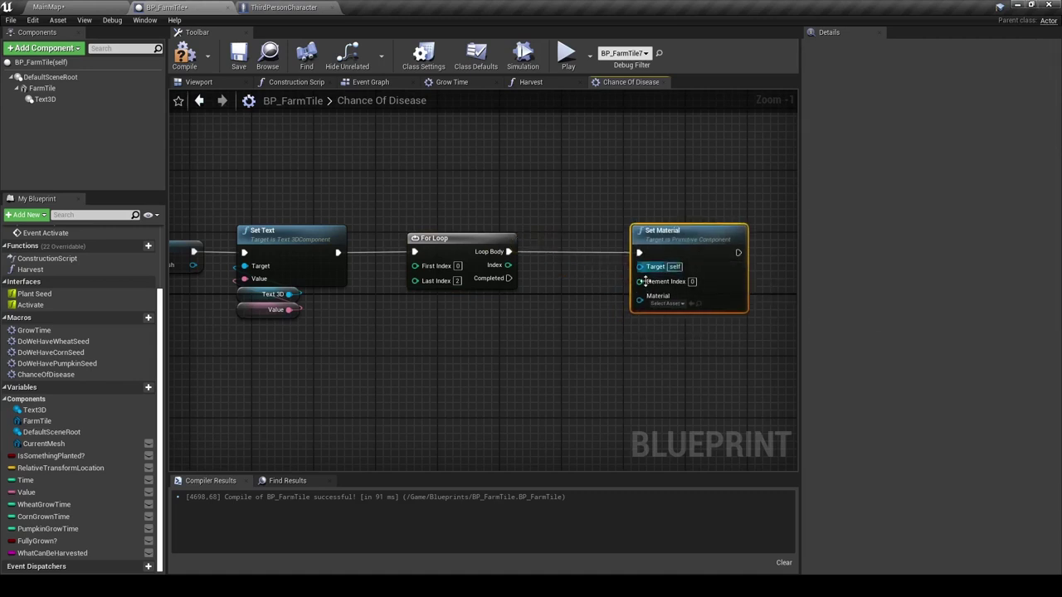
right_click_drag(495, 353, 541, 350)
left_click_drag(239, 262, 686, 263)
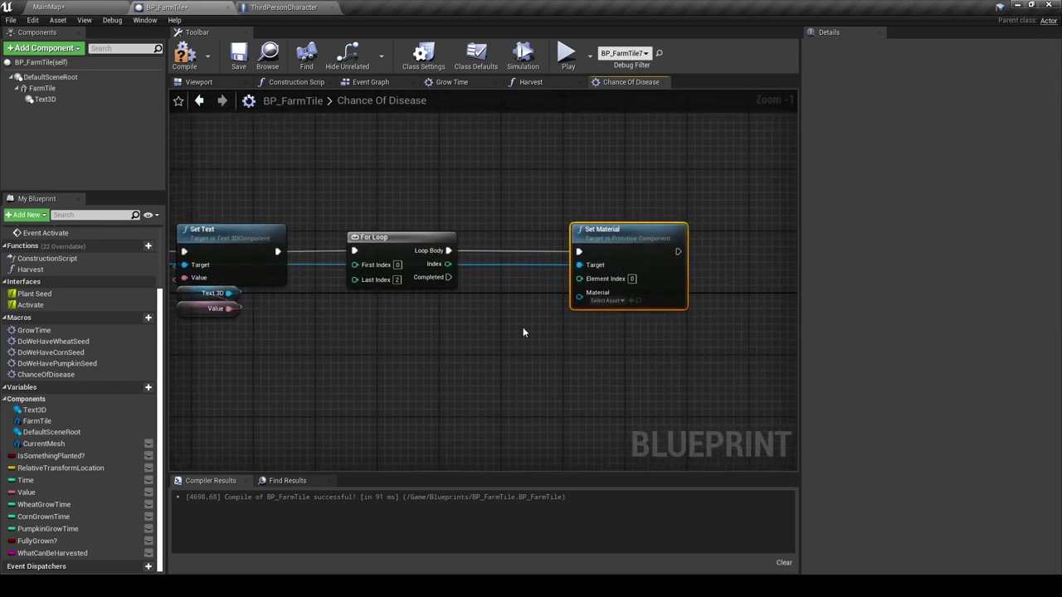
right_click_drag(630, 325, 523, 327)
left_click_drag(448, 264, 579, 278)
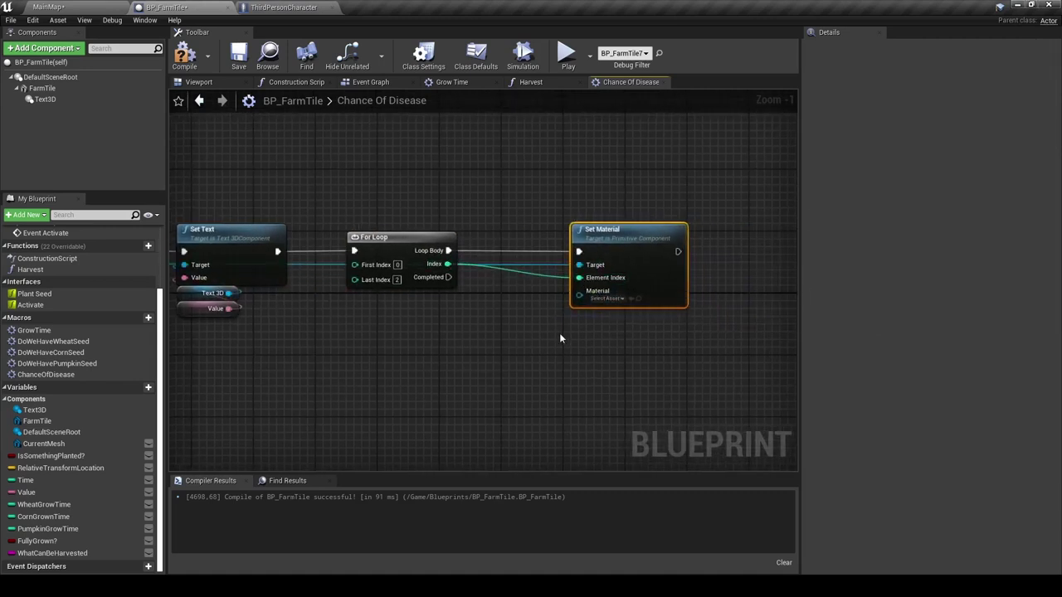
left_click(613, 300)
type("dise")
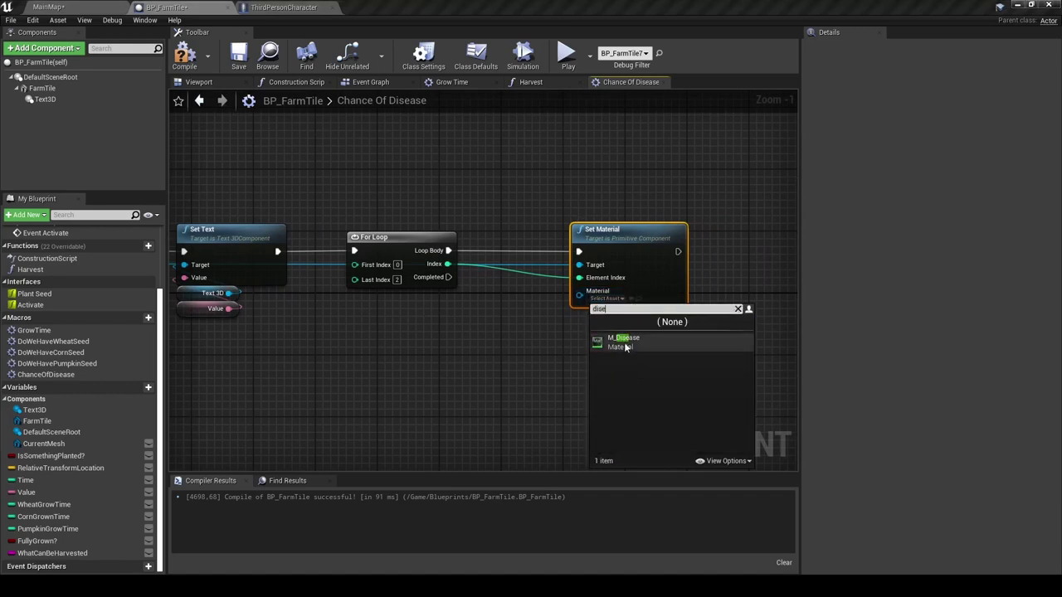
Choose M_Disease as Set Material's material and reposition reroute points below the nodes.
key("Return")
right_click_drag(591, 309, 621, 307)
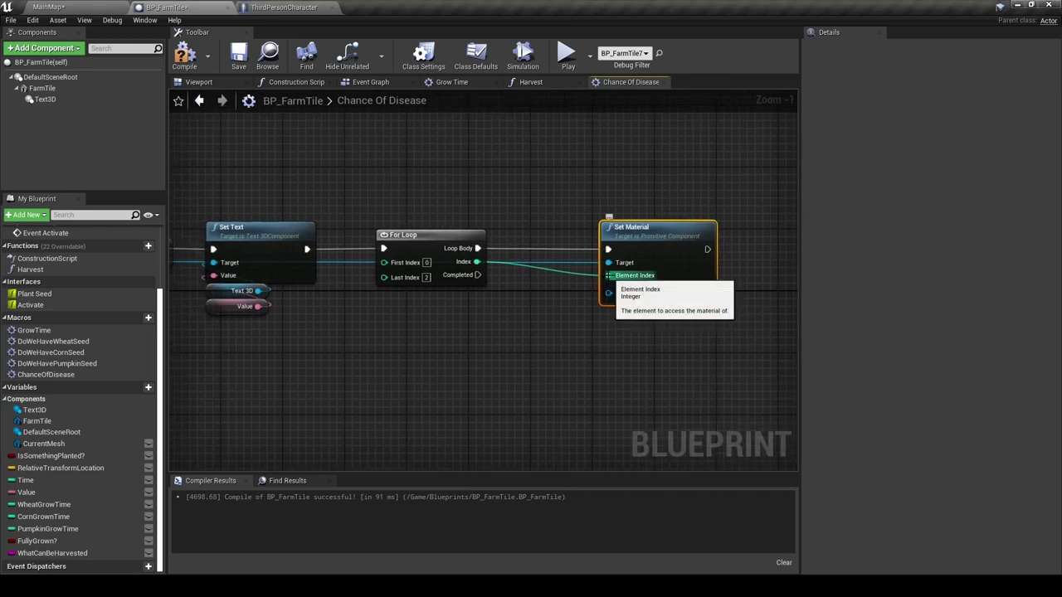
right_click_drag(363, 263, 533, 255)
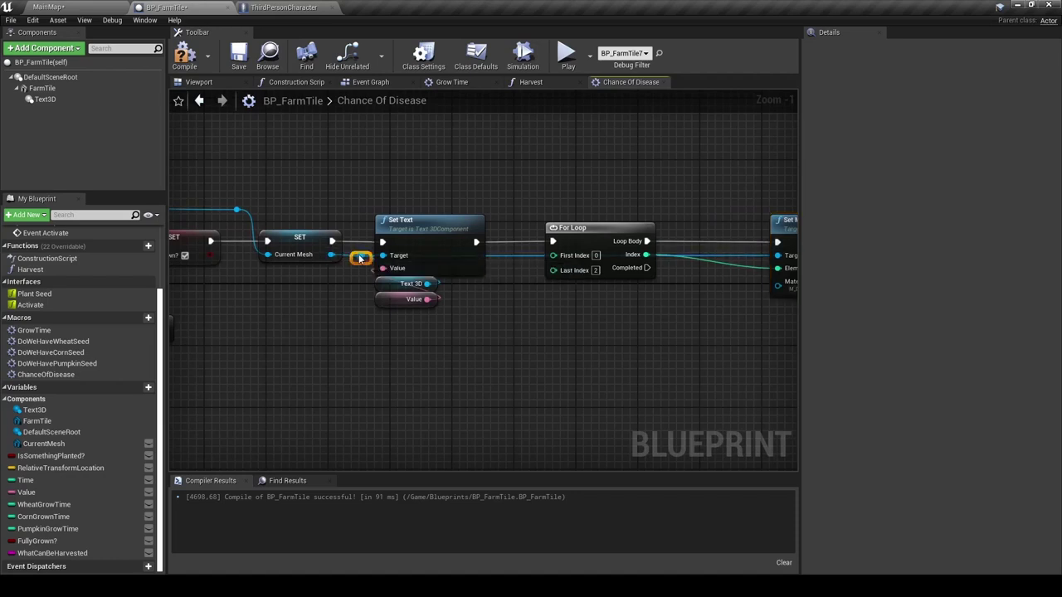
left_click_drag(360, 259, 352, 332)
double_click(679, 267)
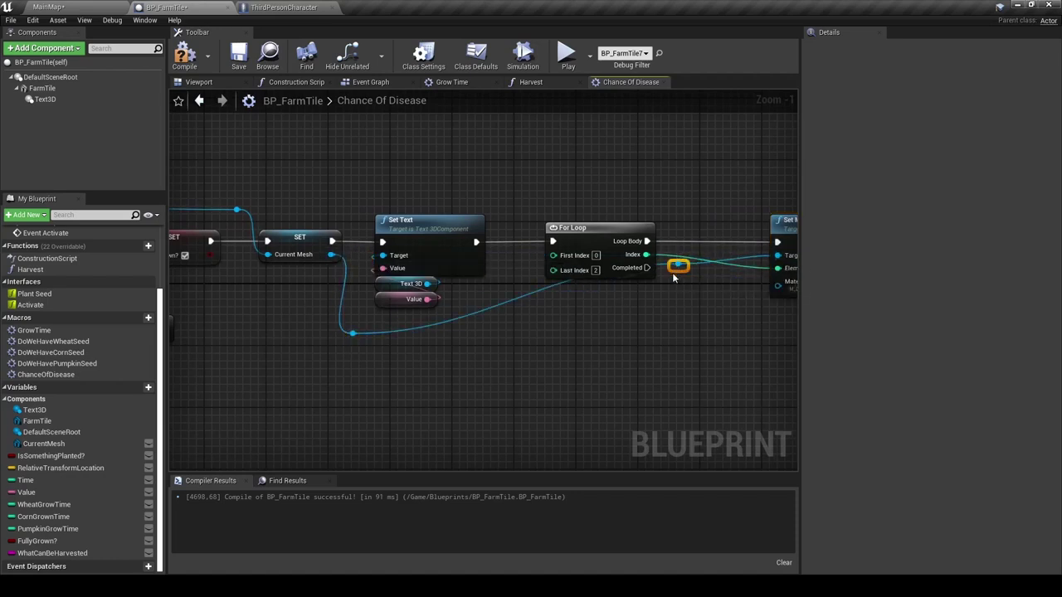
left_click_drag(679, 266, 610, 334)
Shift For Loop and Set Material left, then return to the Event Graph.
scroll(531, 332, "down", 1)
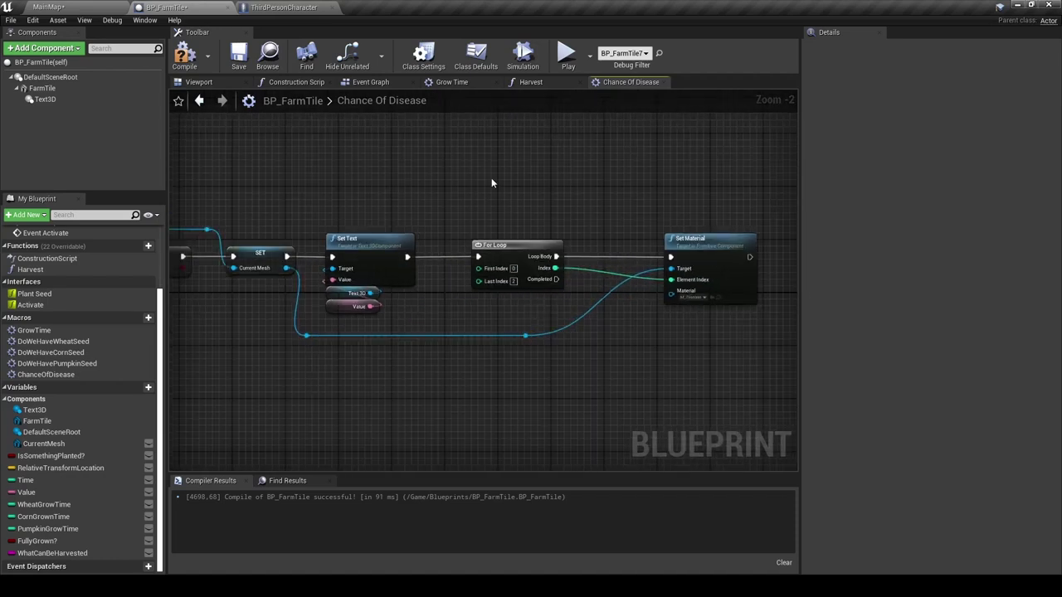
mouse_move(491, 182)
left_mouse_down()
mouse_move(730, 274)
mouse_move(629, 272)
left_mouse_up()
left_click(674, 267)
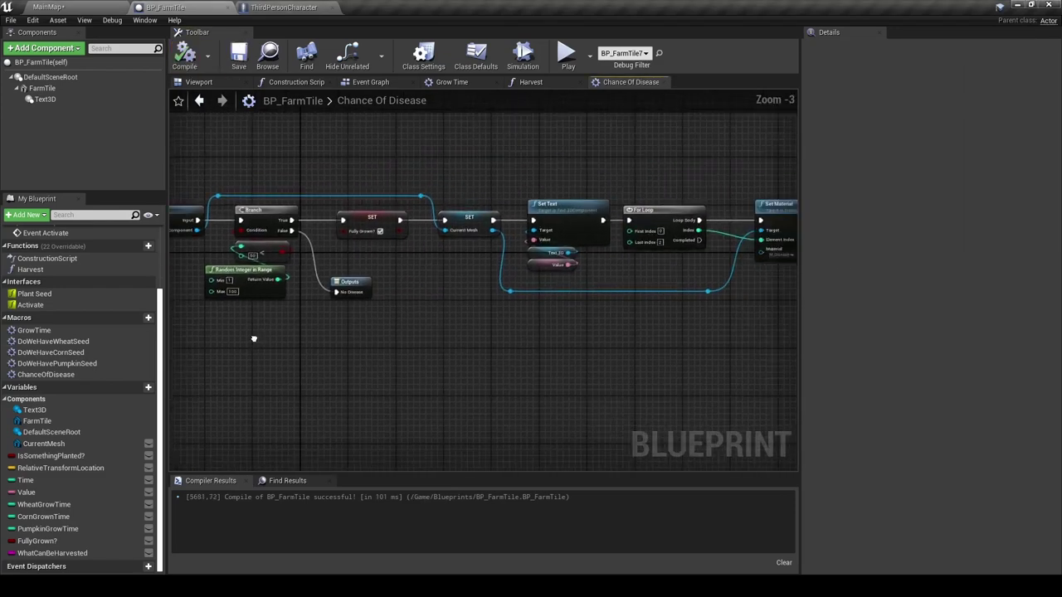
mouse_move(253, 339)
right_mouse_down()
mouse_move(287, 332)
mouse_move(146, 340)
right_mouse_up()
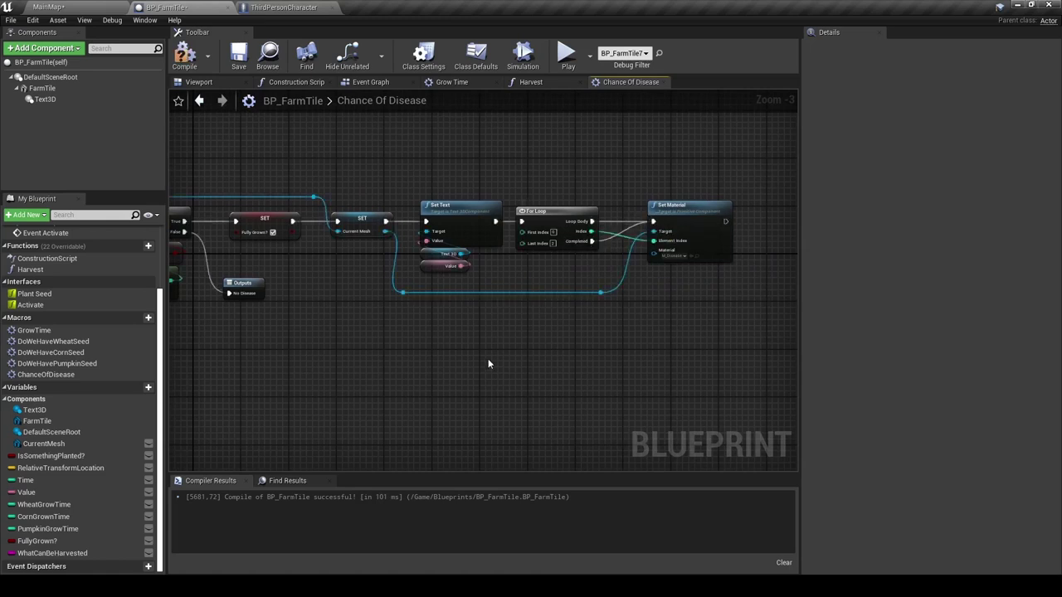
right_click_drag(487, 363, 526, 306)
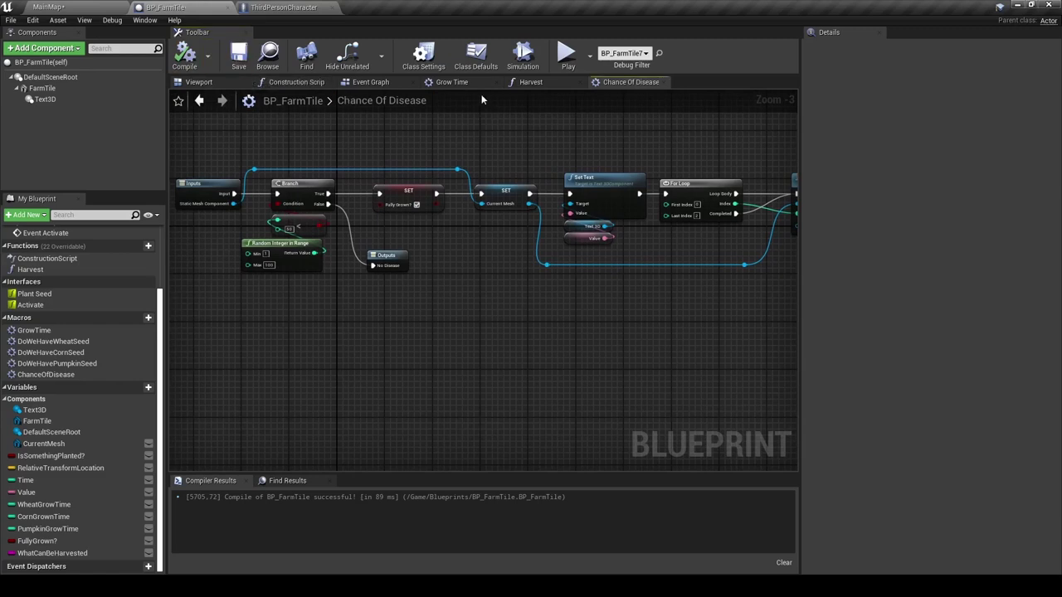
left_click(370, 81)
scroll(408, 307, "up", 2)
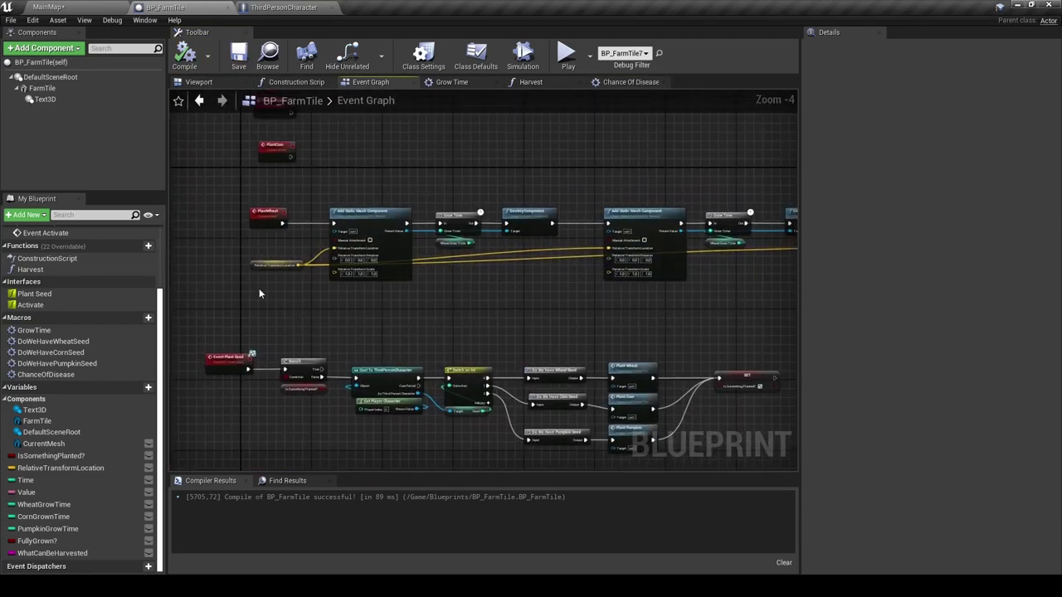
Insert a Chance Of Disease macro after the first wheat Grow Time, wiring the mesh in and No Disease to DestroyComponent.
left_click(274, 264)
left_click(277, 297)
scroll(259, 267, "up", 1)
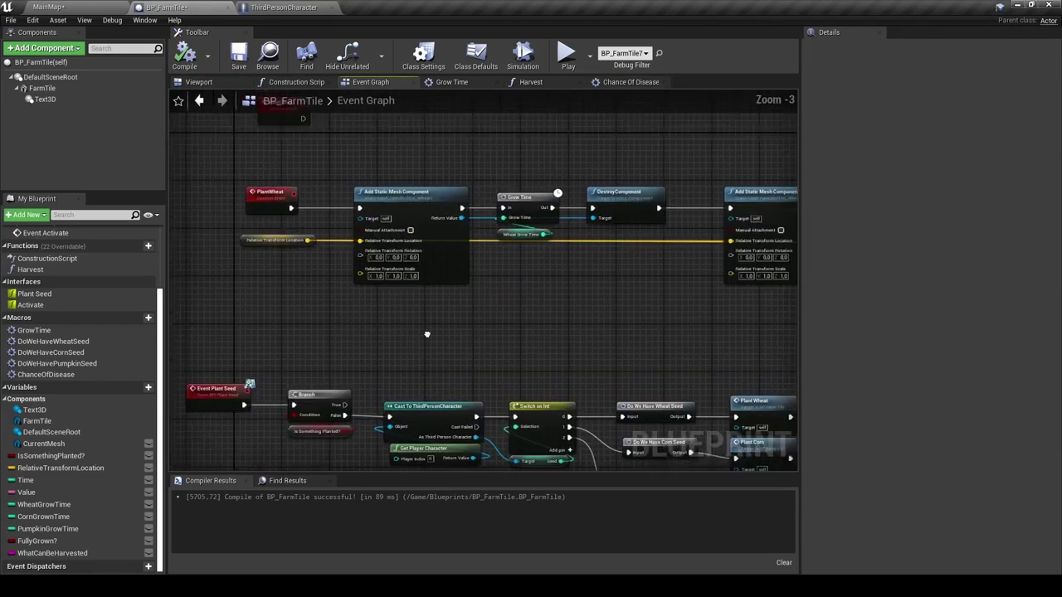
right_click_drag(426, 335, 475, 197)
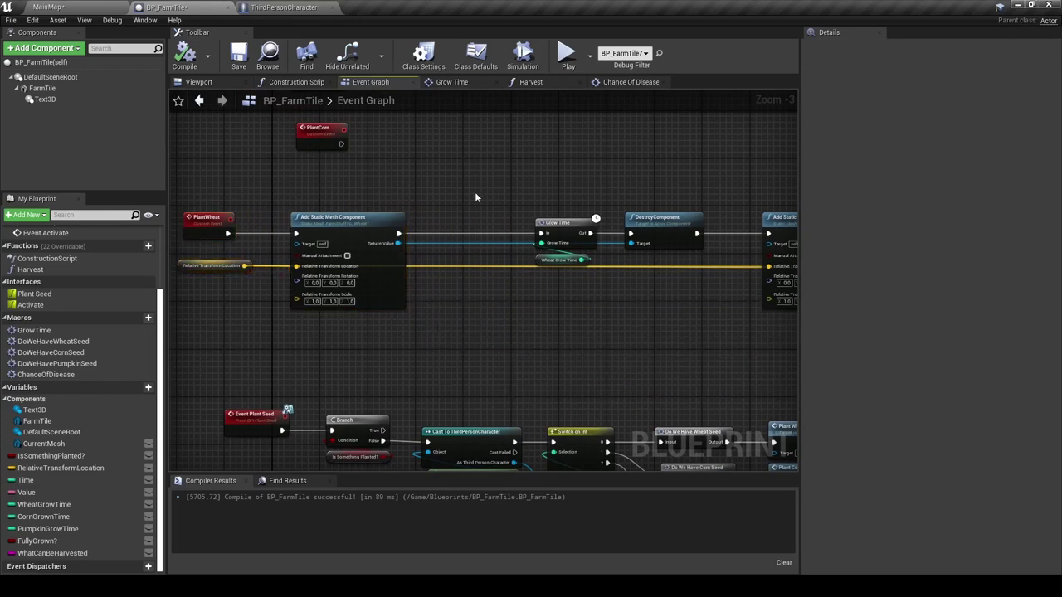
left_click_drag(476, 196, 604, 271)
left_click_drag(573, 224, 466, 224)
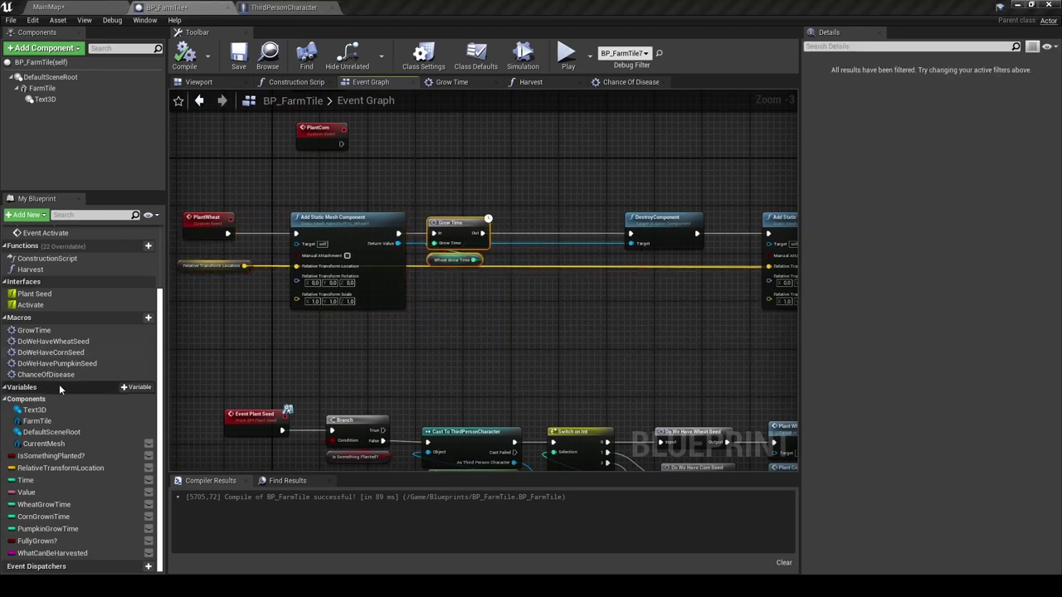
mouse_move(46, 374)
left_mouse_down()
mouse_move(502, 188)
mouse_move(550, 217)
mouse_move(398, 243)
left_mouse_up()
left_click_drag(517, 215, 484, 233)
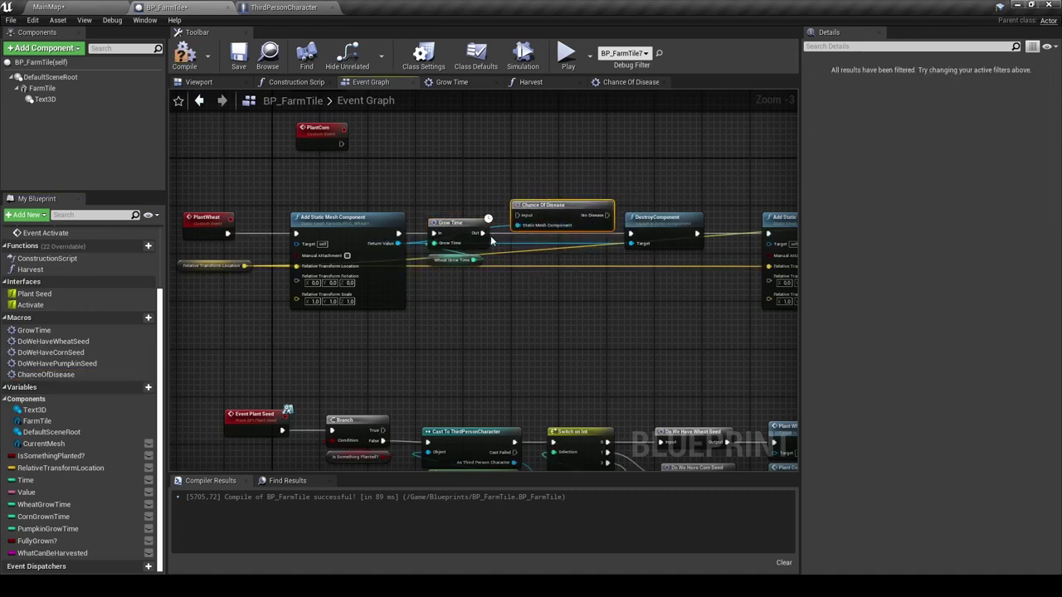
left_click_drag(607, 215, 630, 233)
left_click_drag(566, 219, 567, 232)
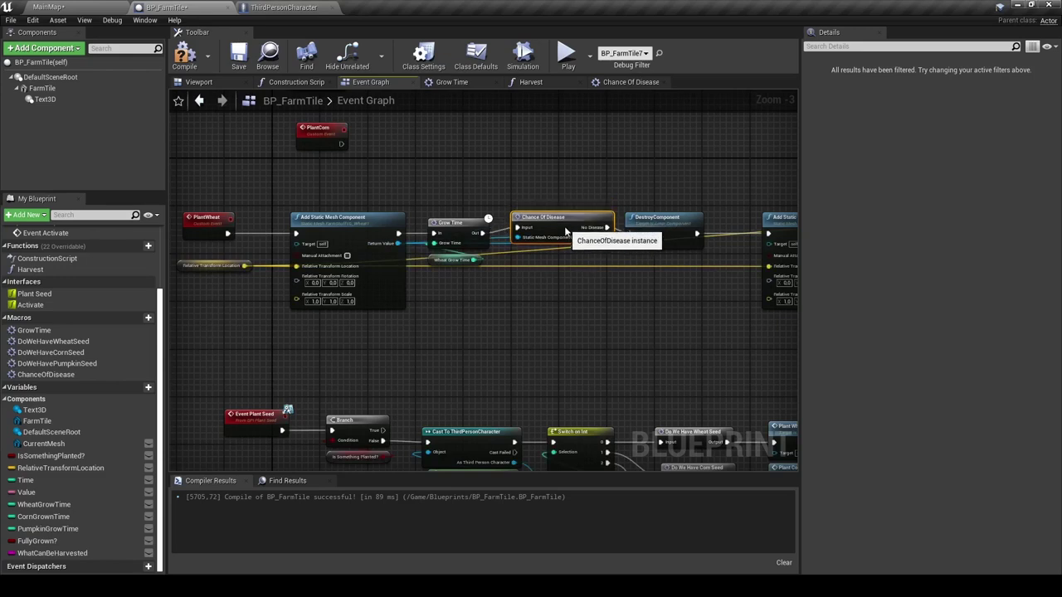
Add a second Chance Of Disease after the next Grow Time, with No Disease feeding the following DestroyComponent.
right_click_drag(563, 246, 437, 197)
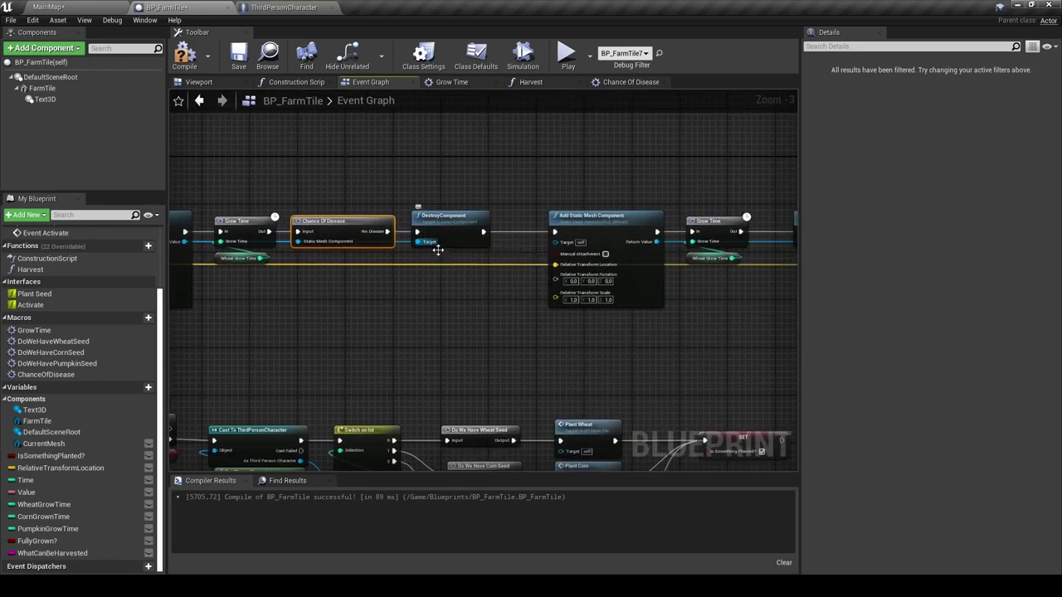
right_click_drag(437, 250, 373, 253)
left_click_drag(593, 293, 551, 293)
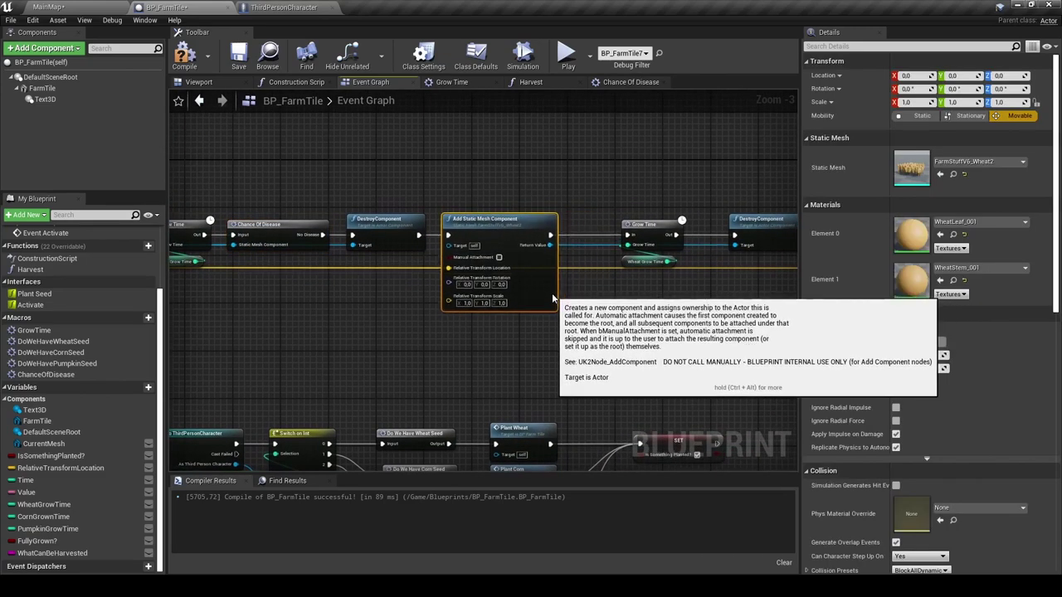
right_click_drag(552, 293, 403, 283)
left_click_drag(544, 221, 486, 285)
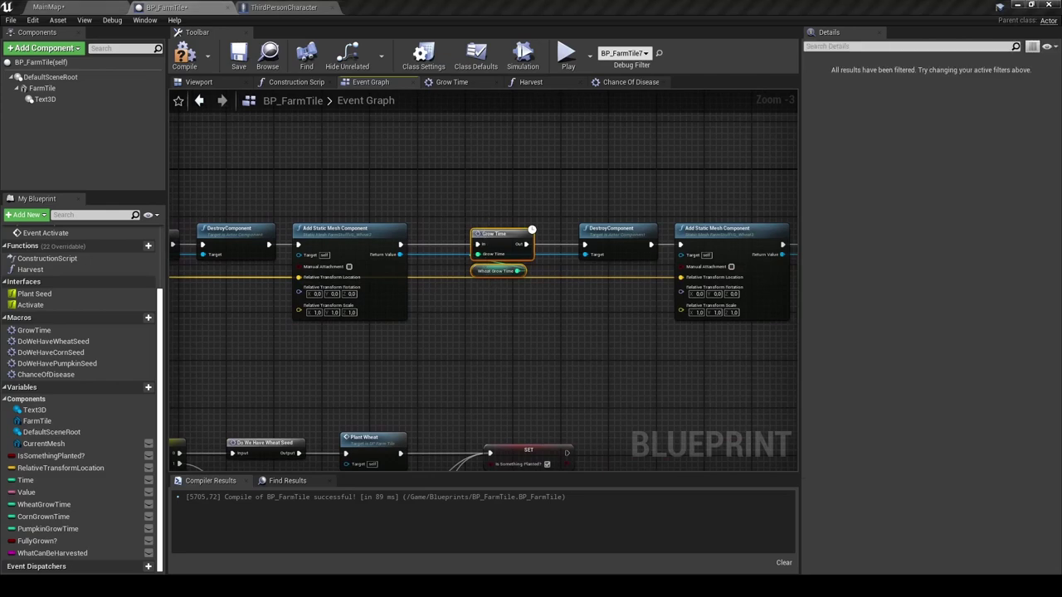
left_click_drag(502, 235, 458, 235)
scroll(365, 260, "down", 2)
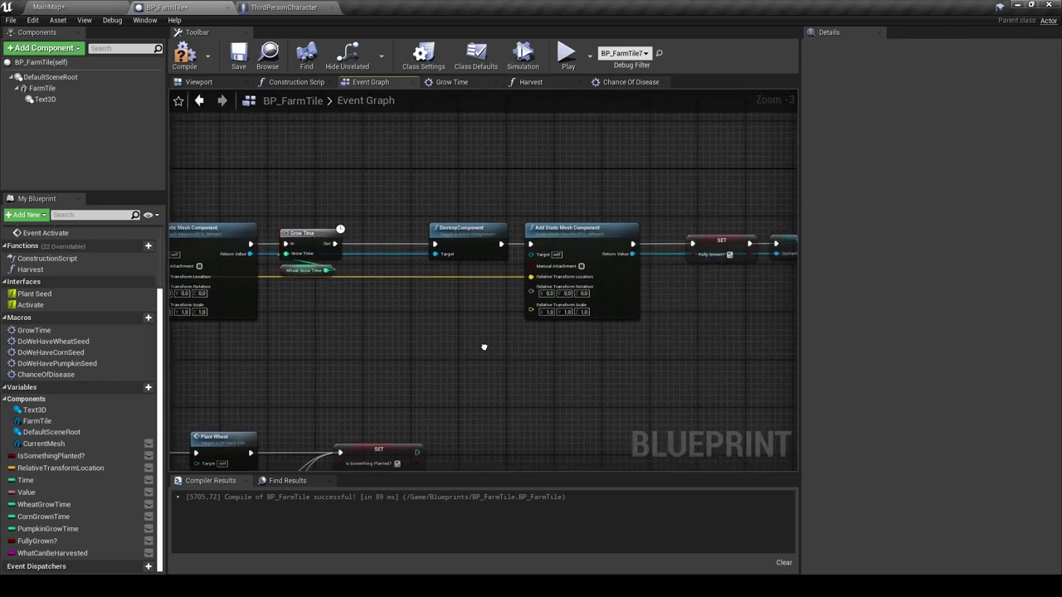
scroll(365, 260, "up", 2)
left_click_drag(49, 375, 294, 209)
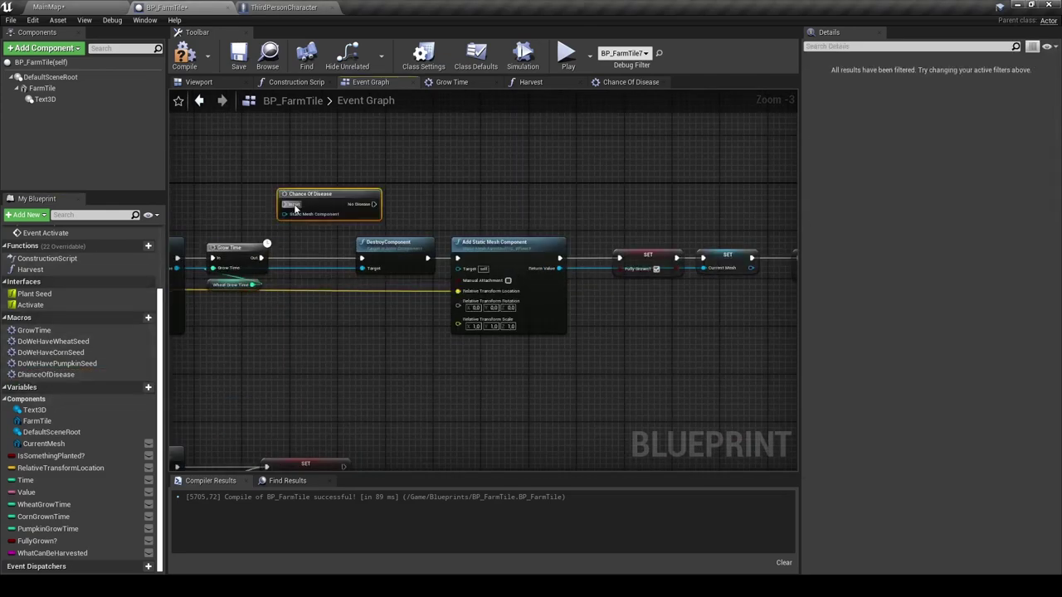
left_click_drag(259, 258, 283, 204)
left_click_drag(374, 204, 362, 258)
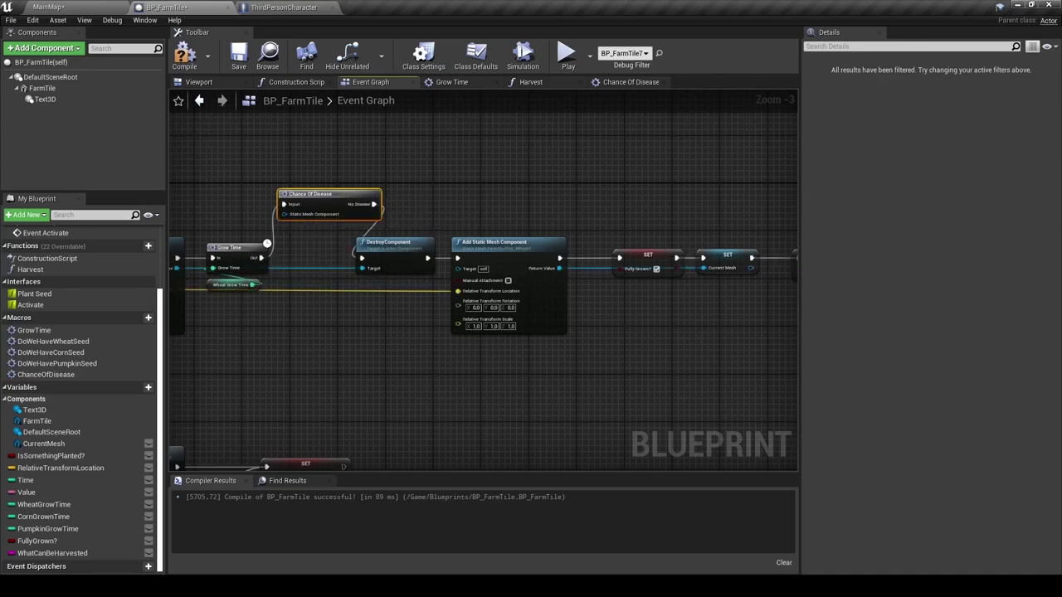
Shift the Add Static Mesh and SET nodes right and align the new macro on the execution line.
right_click_drag(181, 271, 280, 242)
right_click_drag(383, 184, 247, 184)
scroll(381, 189, "down", 1)
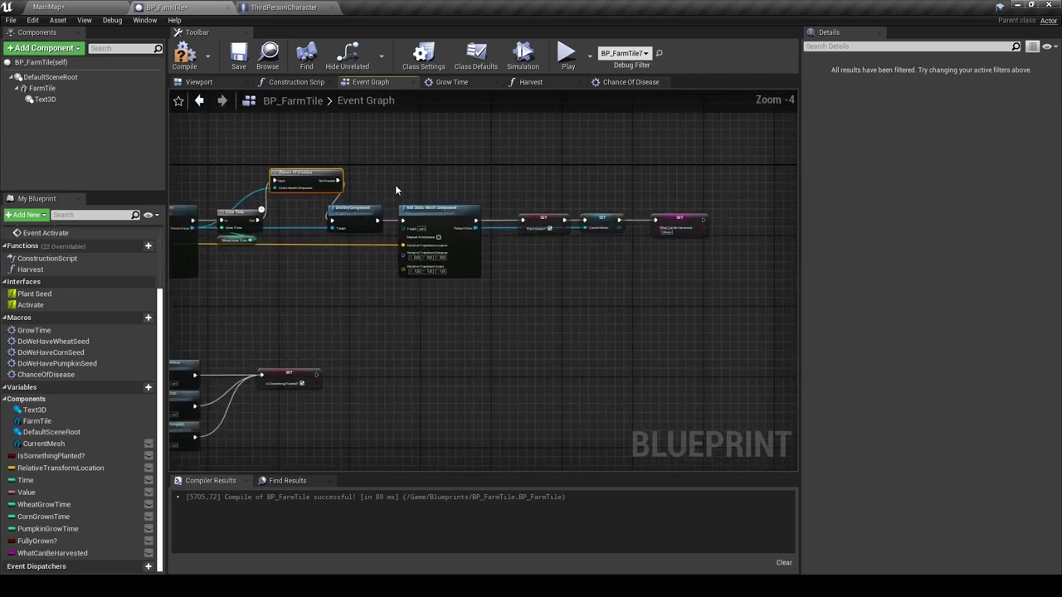
left_click_drag(365, 180, 669, 308)
left_click_drag(468, 263, 530, 262)
left_click_drag(306, 178, 323, 217)
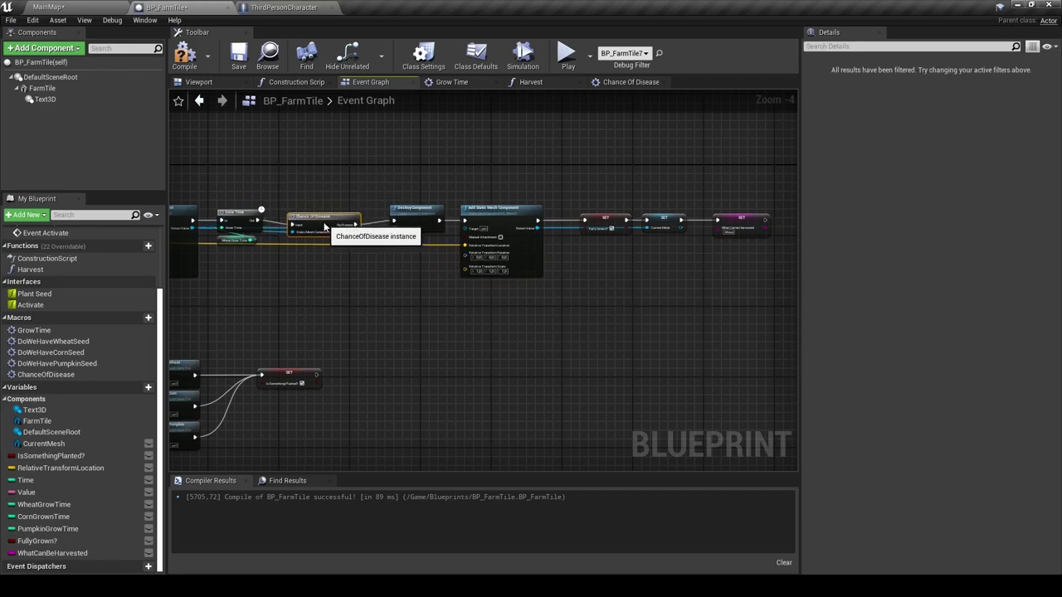
scroll(363, 295, "up", 1)
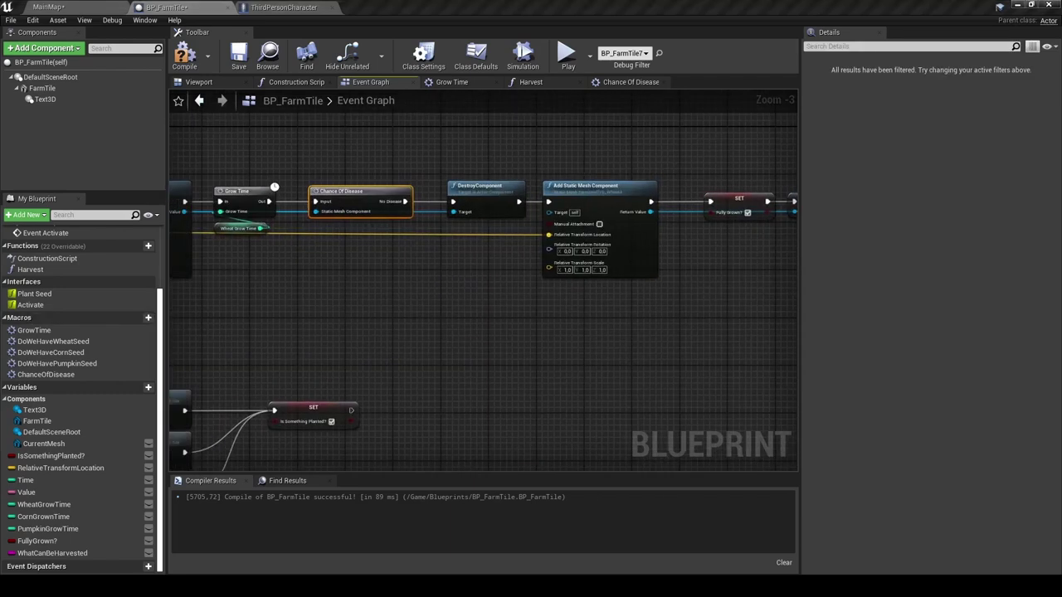
Insert Chance Of Disease after Add Static Mesh Component, feeding its mesh and routing No Disease to the Fully Grown SET.
right_click_drag(589, 367, 415, 332)
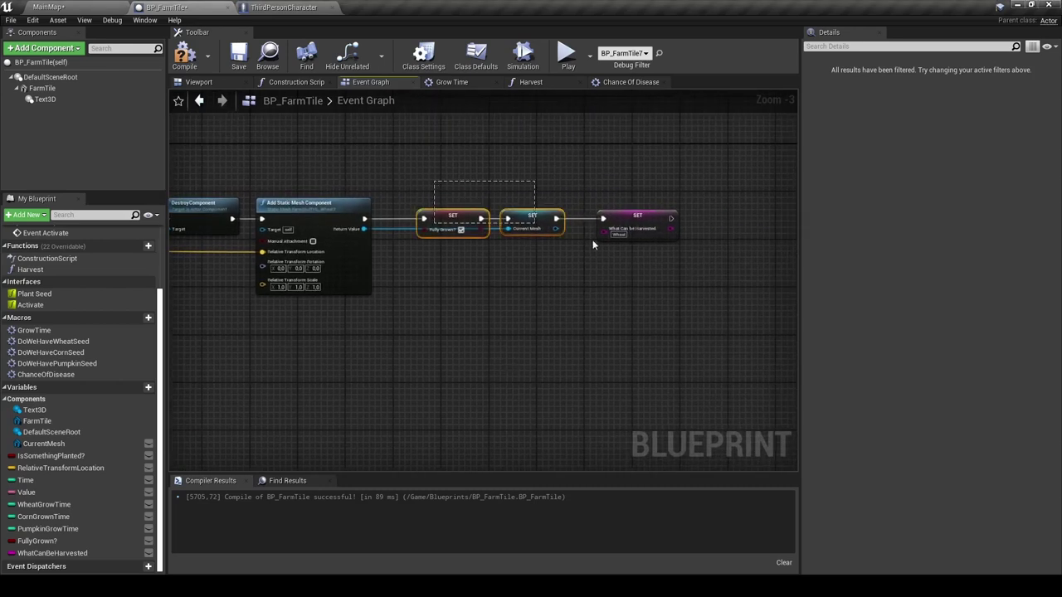
mouse_move(697, 195)
left_mouse_down()
mouse_move(486, 222)
mouse_move(600, 222)
left_mouse_up()
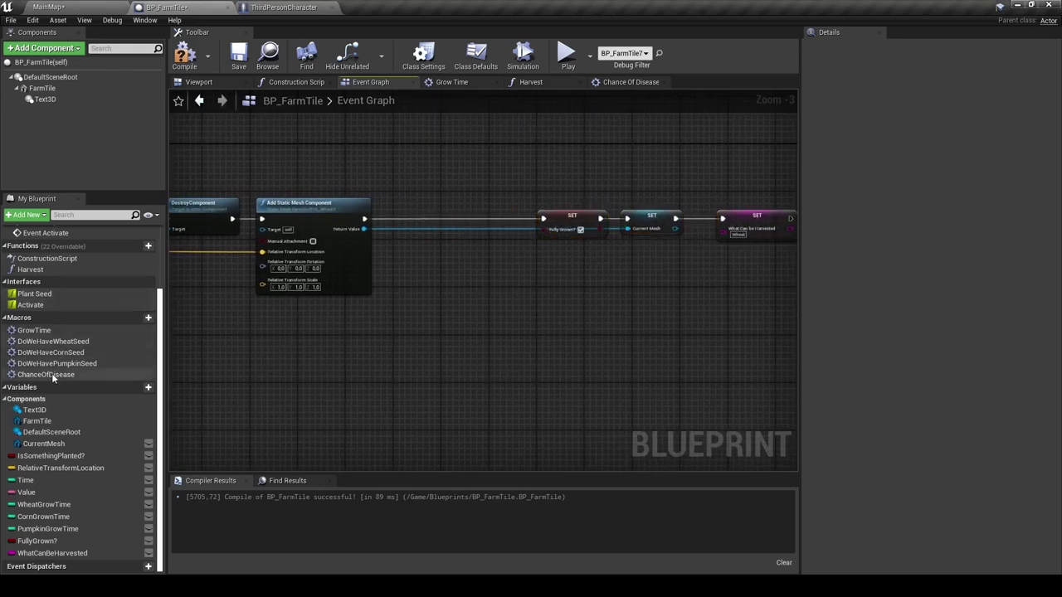
left_click_drag(46, 375, 448, 184)
left_click_drag(363, 228, 448, 186)
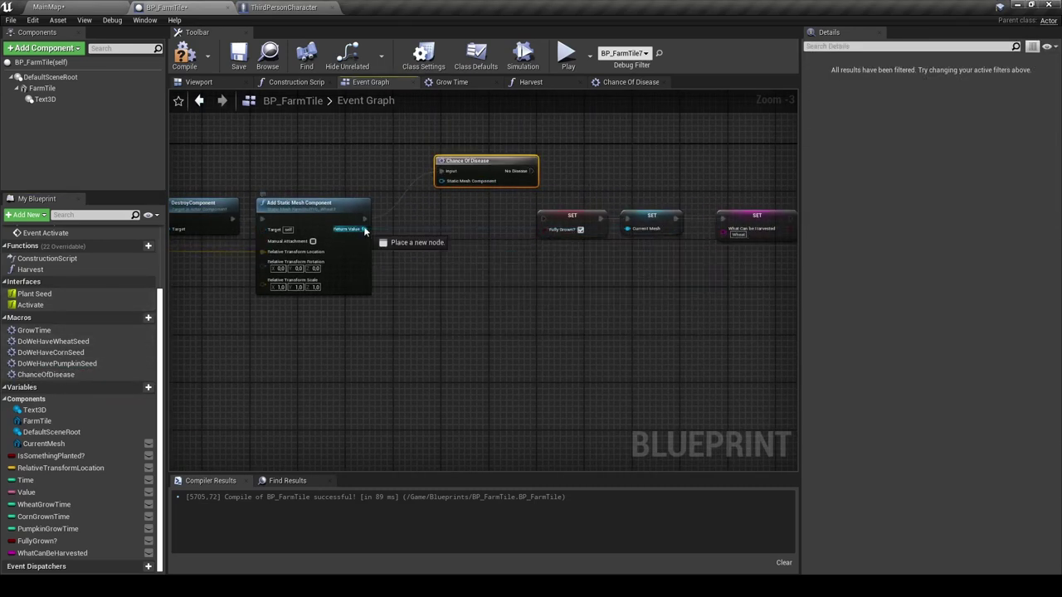
left_click_drag(534, 171, 544, 218)
left_click_drag(364, 219, 442, 170)
left_click_drag(486, 175, 450, 222)
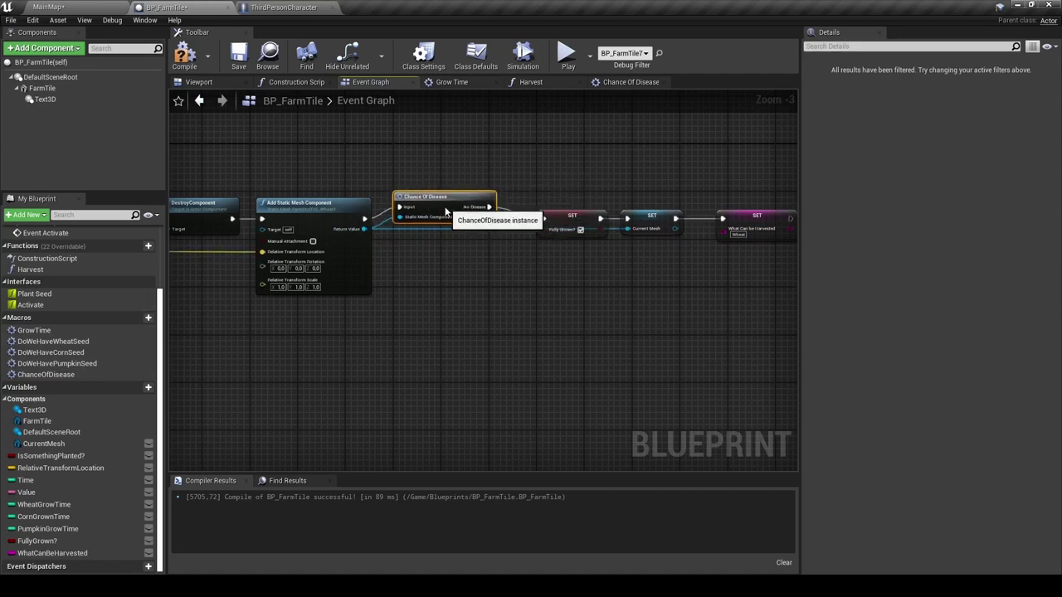
Review the finished wheat chain, then play-test the MainMap level.
right_click_drag(574, 274, 440, 274)
left_click_drag(440, 274, 630, 203)
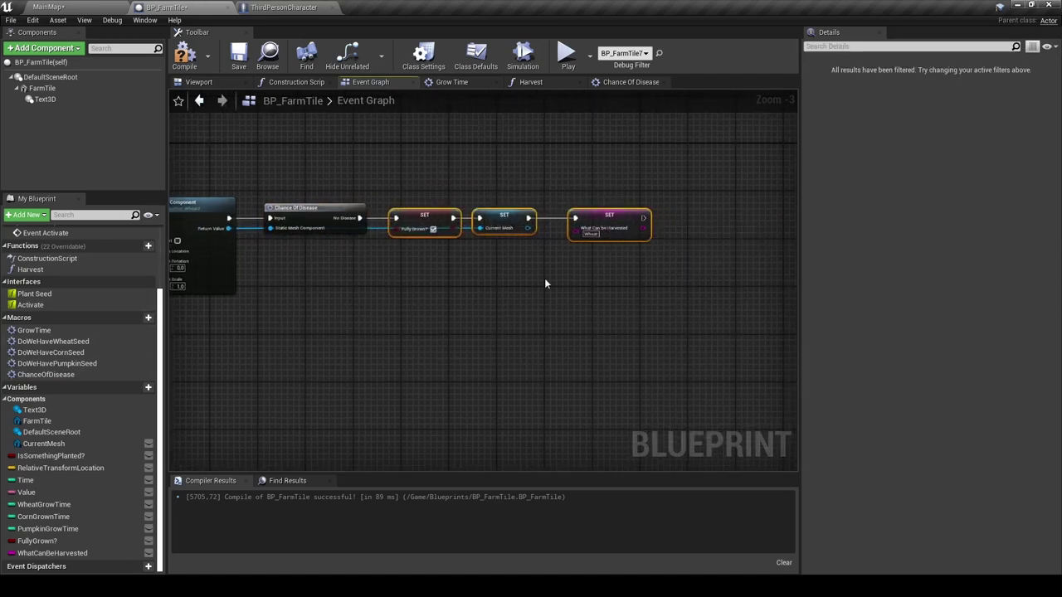
left_click(598, 216)
left_click(491, 295)
right_click_drag(378, 324, 514, 327)
scroll(513, 327, "down", 1)
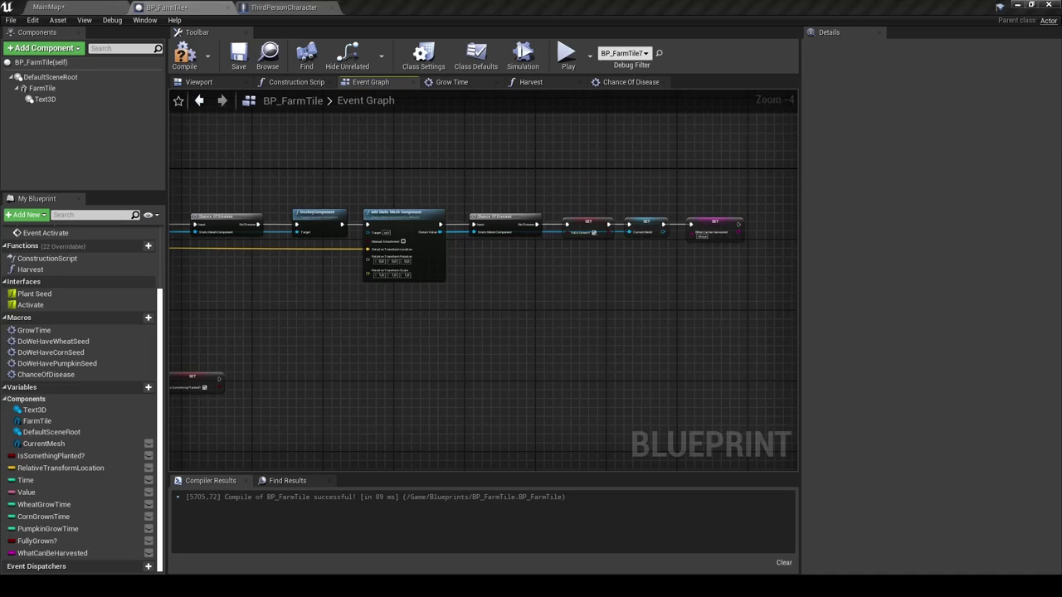
left_click(48, 7)
left_click(644, 40)
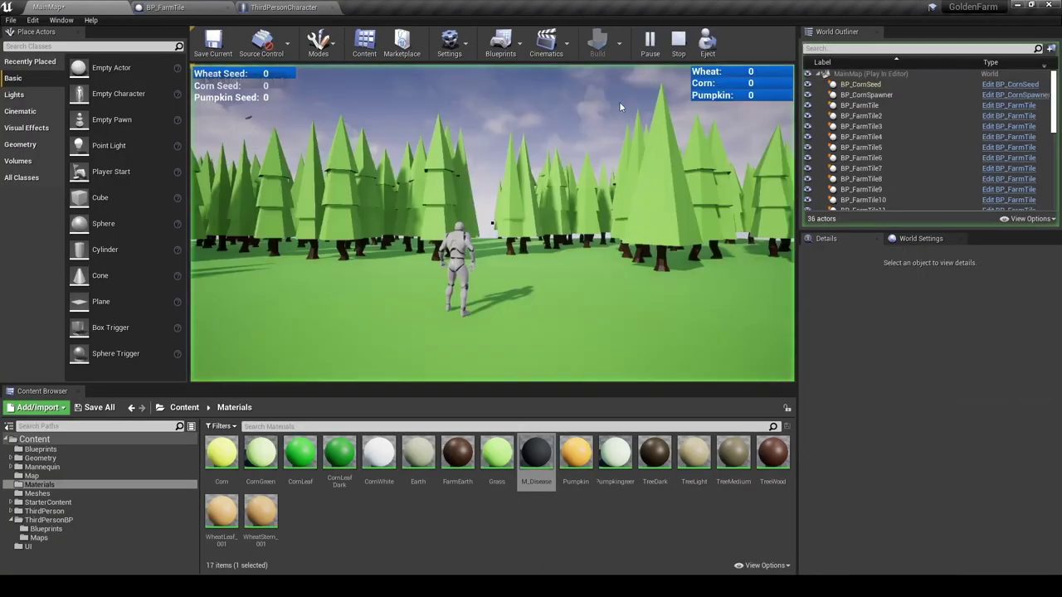
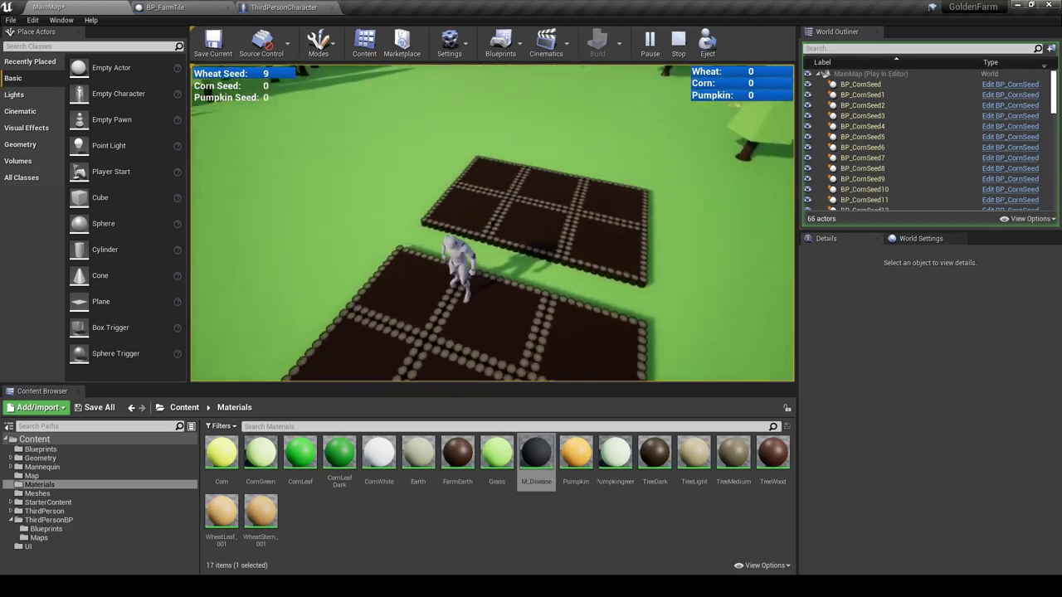
Plant wheat on several plot squares, walk onto the grown wheat to harvest two, then exit play.
key("e")
key("e")
key("e")
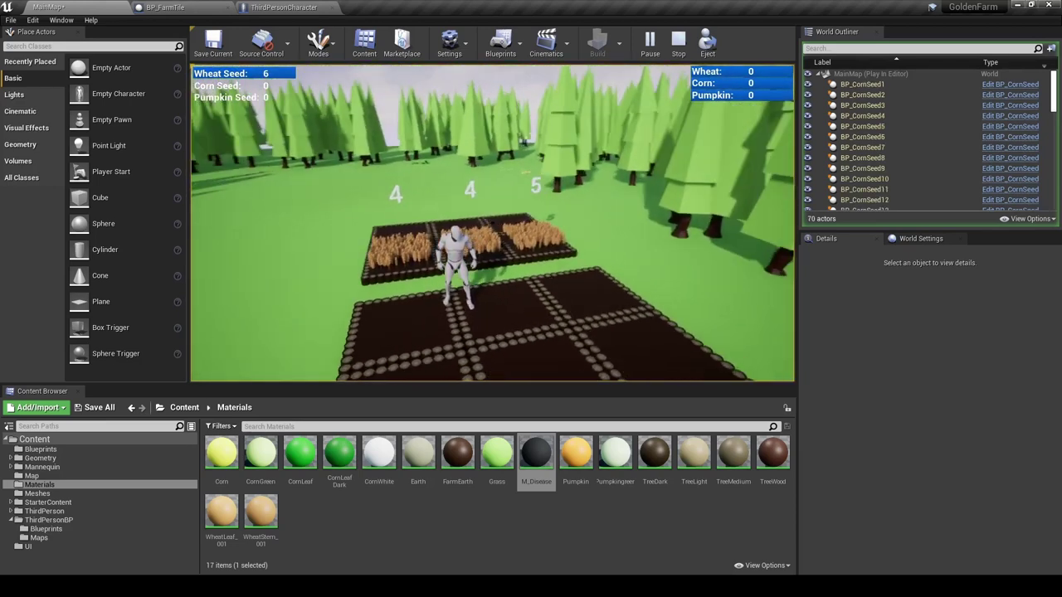
key("e")
key("e")
key("e")
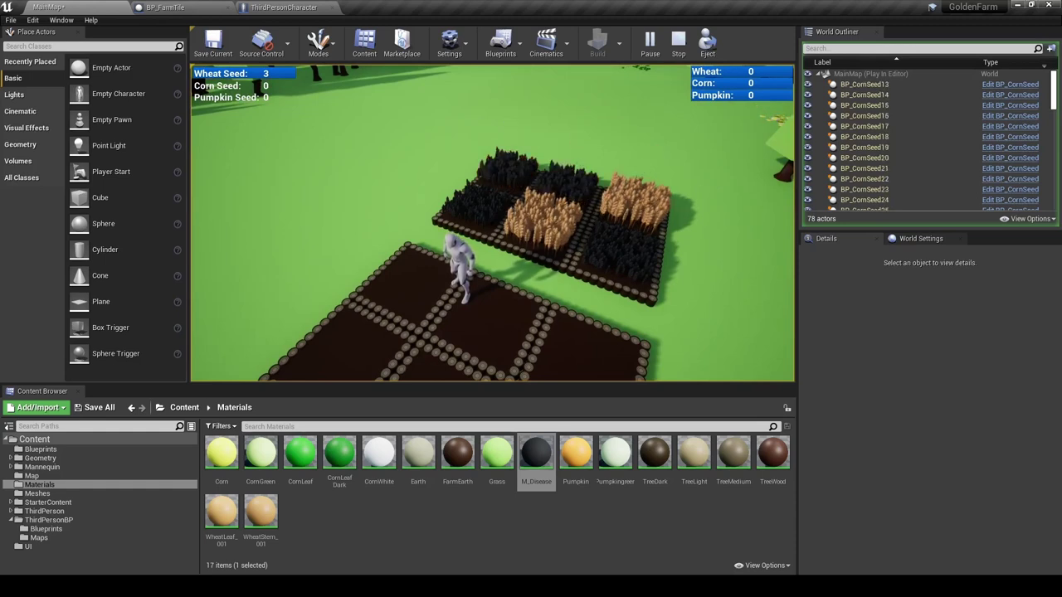
key("w")
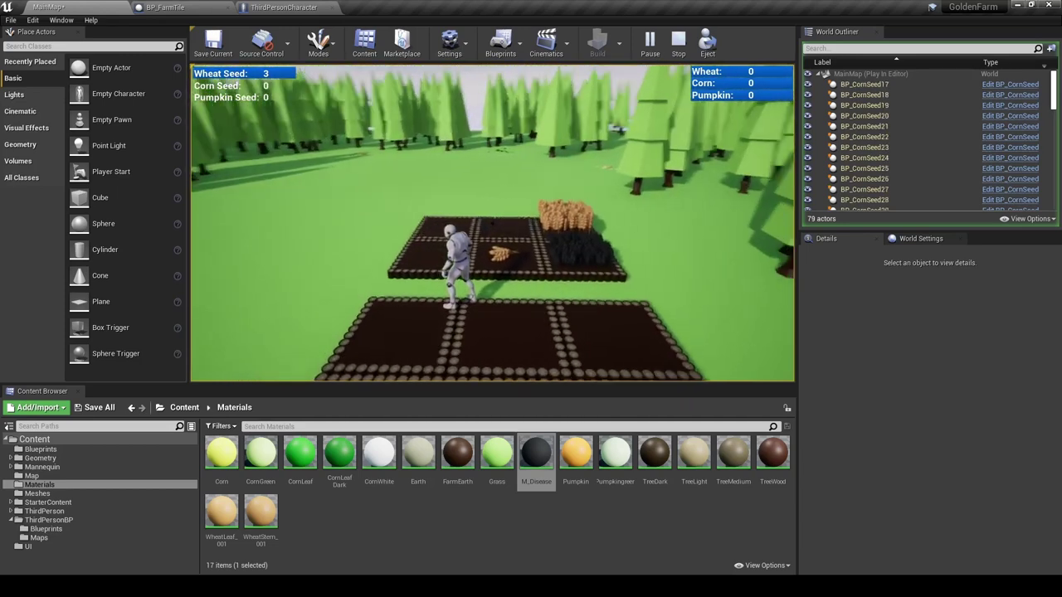
key("w")
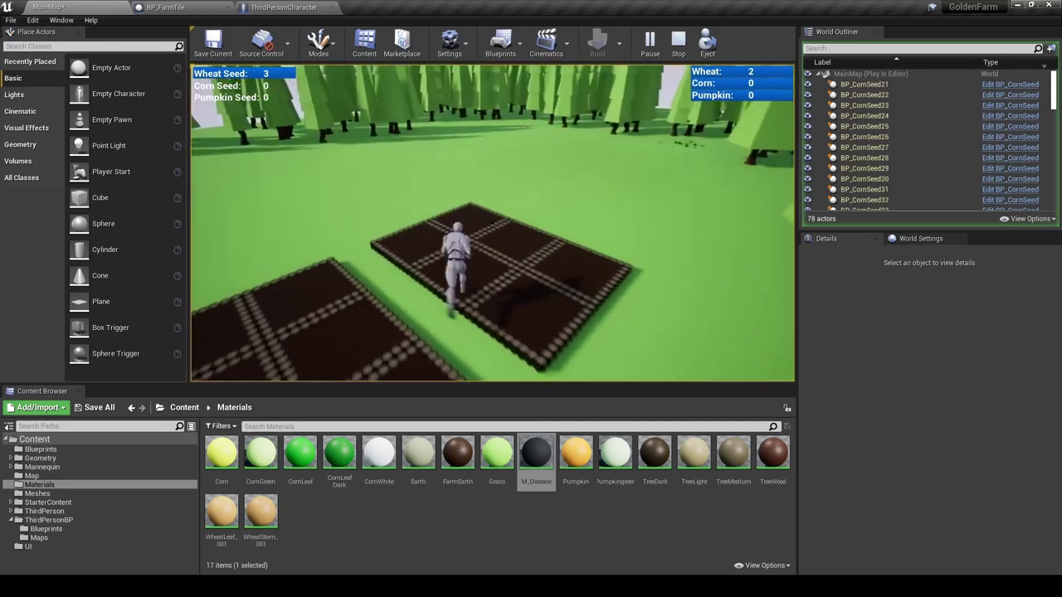
key("Escape")
In BP_FarmTile's graph, align the plant events, duplicate the PlantWheat chain and attach it to PlantCorn.
left_click(187, 7)
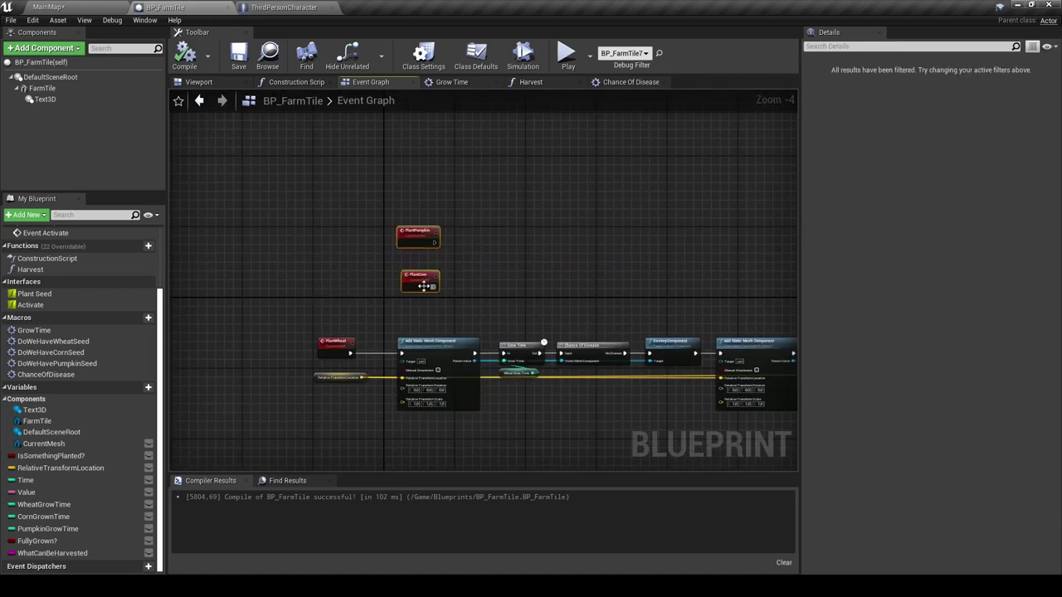
left_click_drag(423, 285, 340, 240)
left_click(350, 306)
right_click_drag(350, 306, 321, 293)
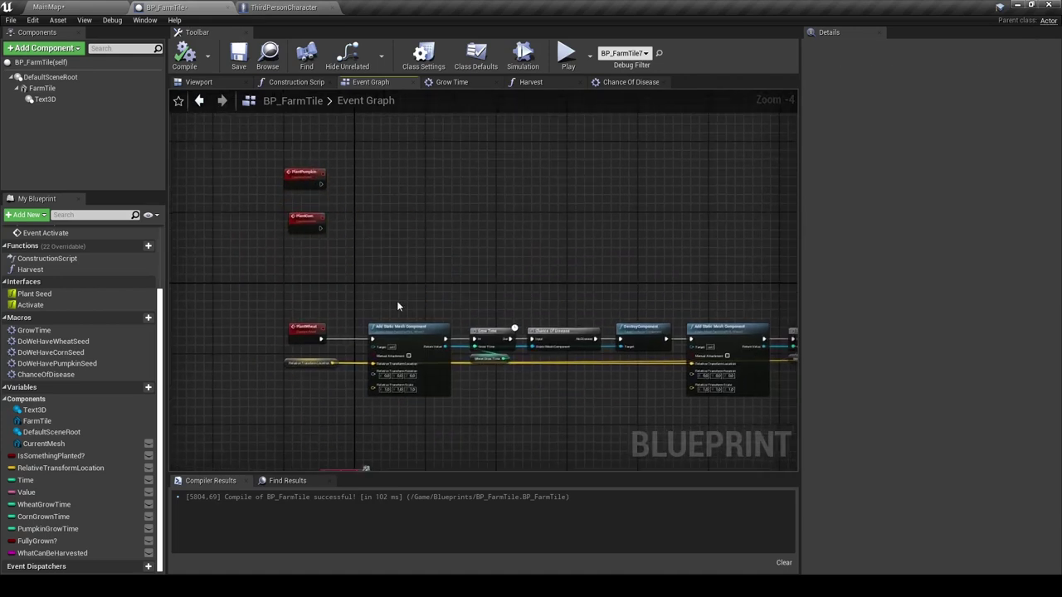
scroll(304, 229, "down", 2)
right_click_drag(364, 345, 253, 348)
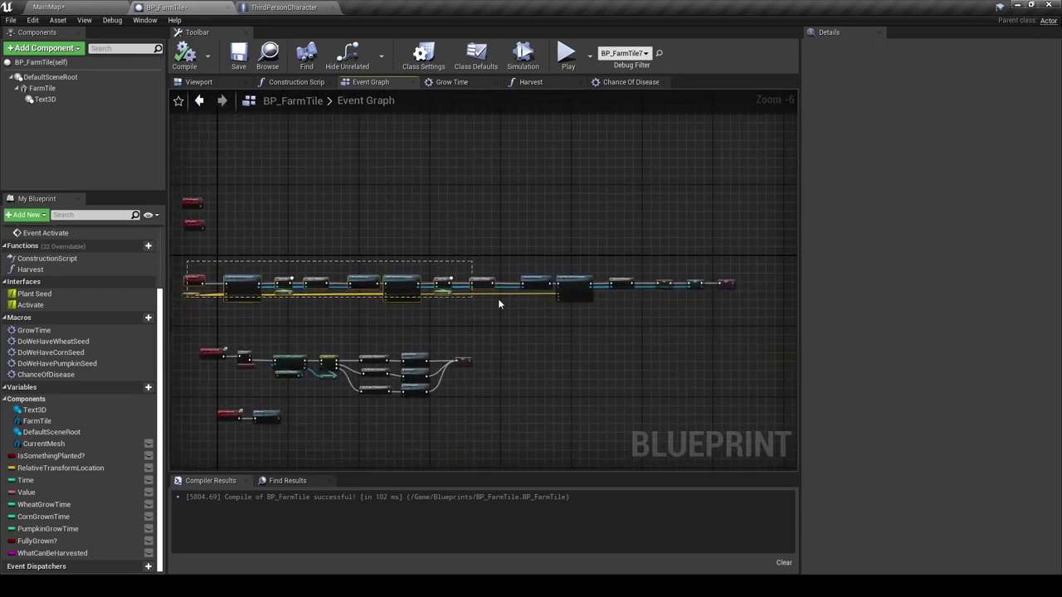
left_click_drag(741, 318, 741, 318)
scroll(270, 251, "up", 3)
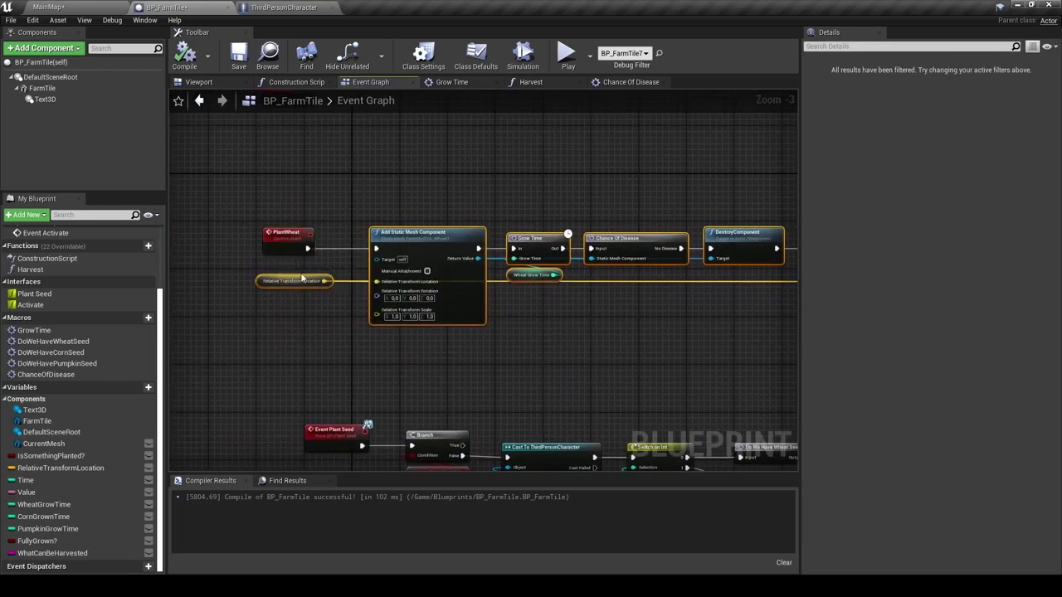
right_click_drag(363, 290, 558, 252)
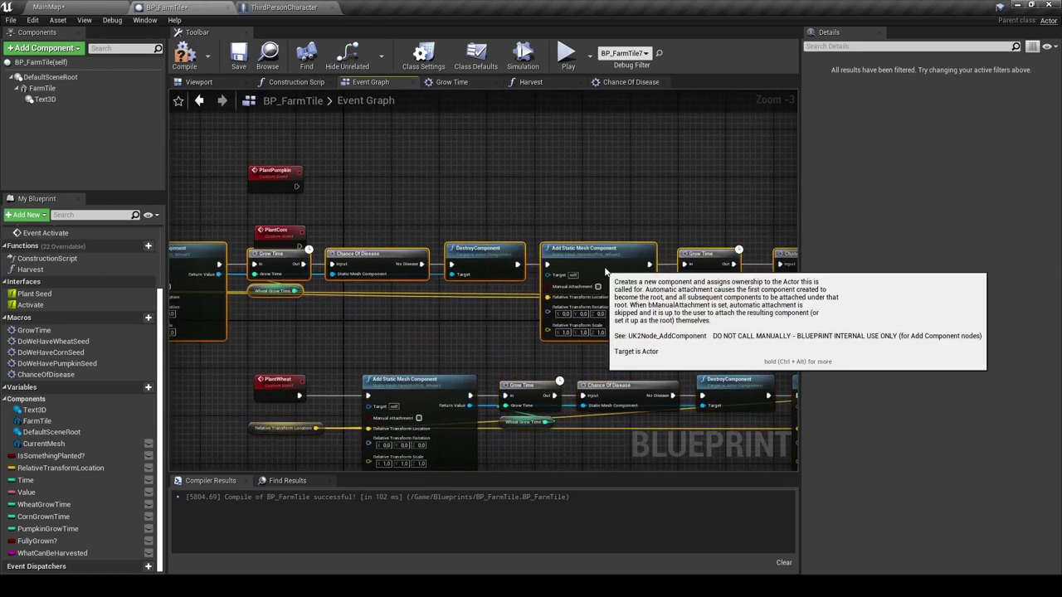
mouse_move(558, 251)
right_mouse_down()
mouse_move(260, 296)
mouse_move(380, 300)
right_mouse_up()
left_click(300, 262)
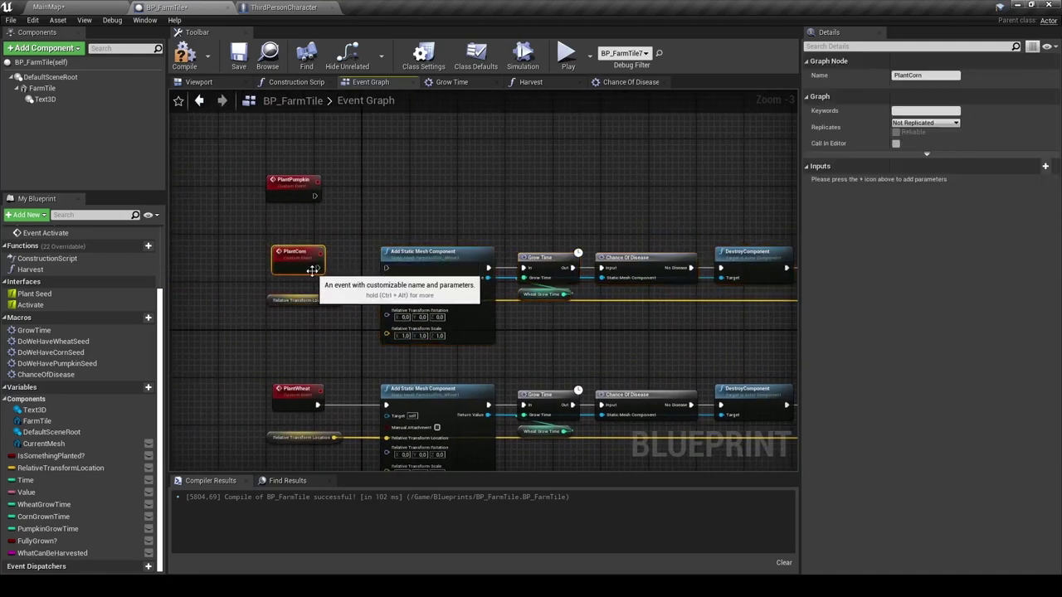
Set the corn chain's three Add Static Mesh Component nodes to Corn1, Corn2 and Corn3.
left_click(390, 267)
left_click(980, 161)
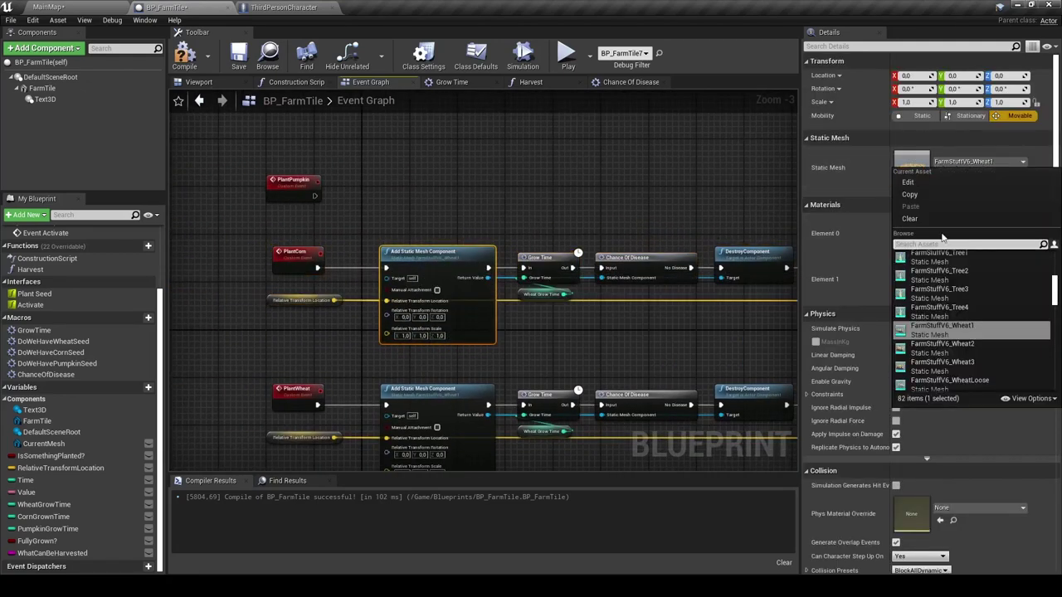
type("corn")
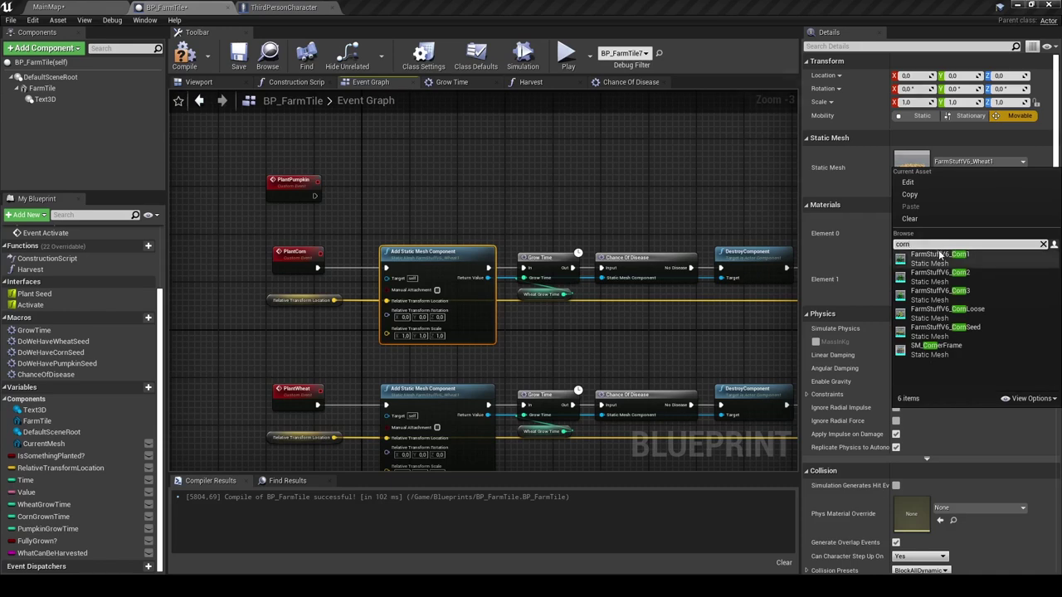
left_click(940, 255)
right_click_drag(753, 309, 499, 311)
left_click(614, 255)
left_click(967, 162)
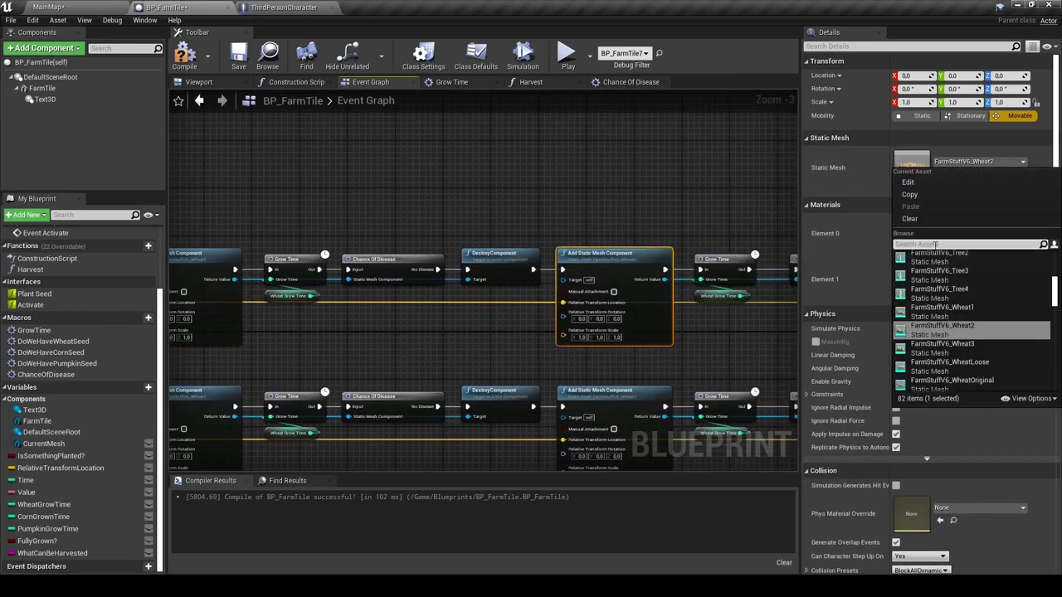
type("corn")
left_click(930, 275)
right_click_drag(737, 343, 334, 343)
left_click(663, 227)
left_click(971, 162)
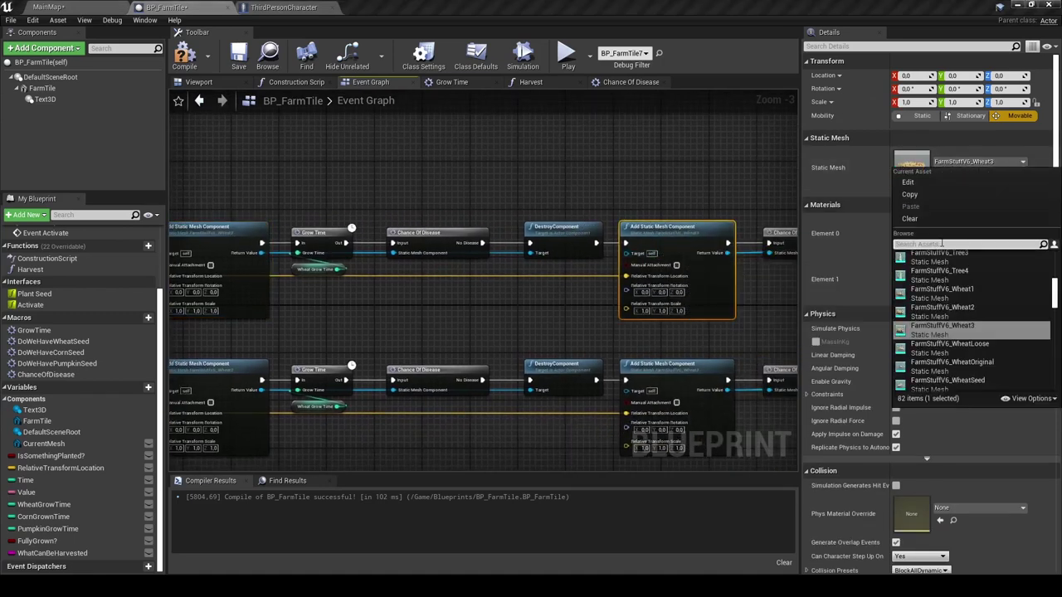
type("corn")
left_click(933, 292)
Set the corn chain's What Can Be Harvested to Corn.
mouse_move(755, 303)
right_mouse_down()
mouse_move(488, 289)
mouse_move(397, 253)
right_mouse_up()
type("Corn")
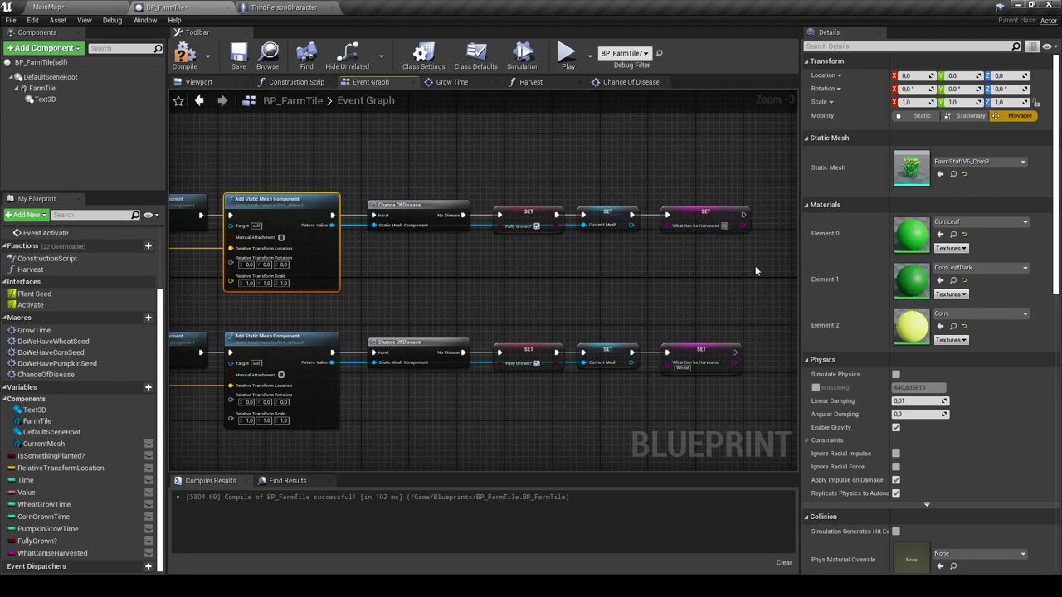
right_click_drag(409, 252, 415, 252)
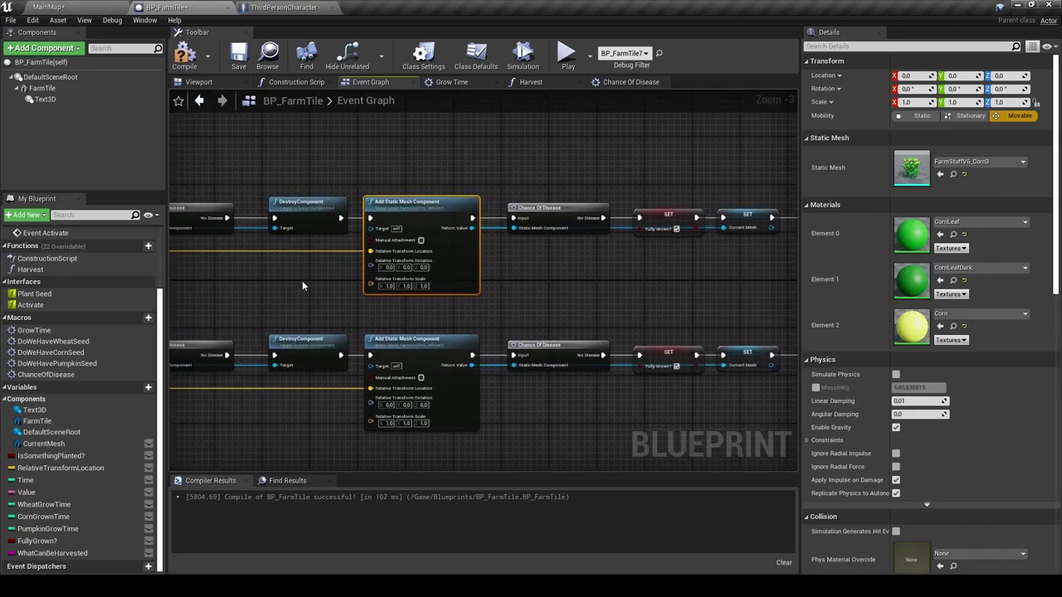
Replace both Wheat Grow Time getters in the corn chain with CornGrownTime getters.
right_click_drag(303, 280, 445, 275)
left_click(432, 239)
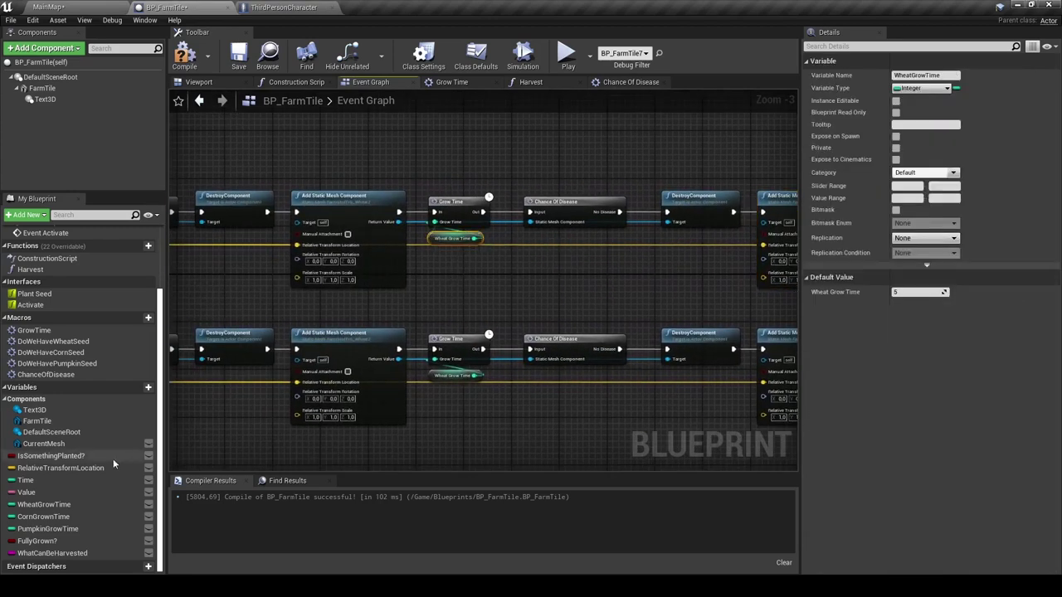
left_click_drag(44, 516, 440, 237)
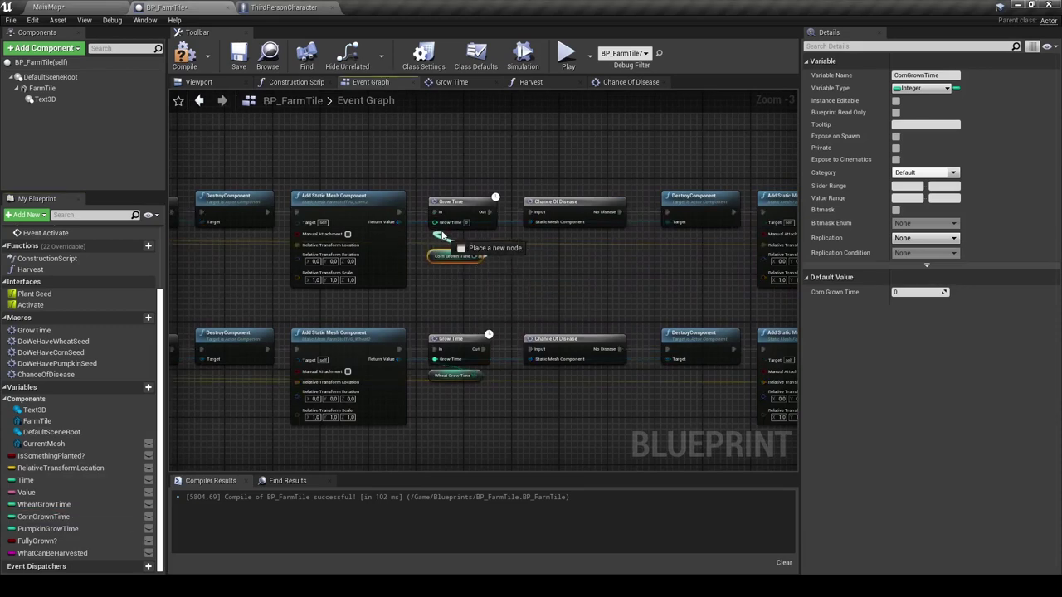
right_click_drag(432, 292, 725, 292)
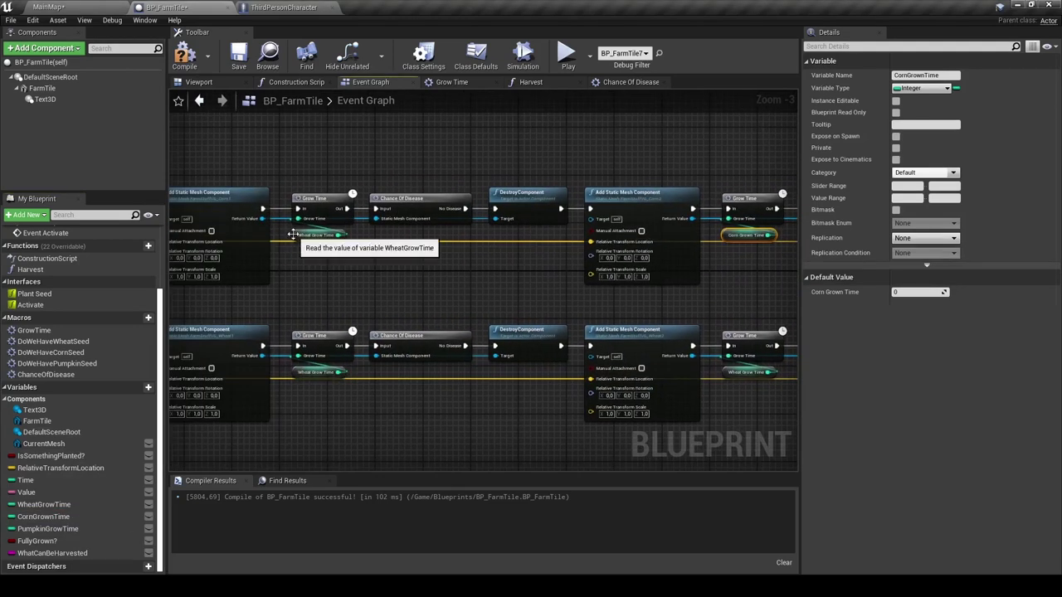
left_click(224, 238)
key("Delete")
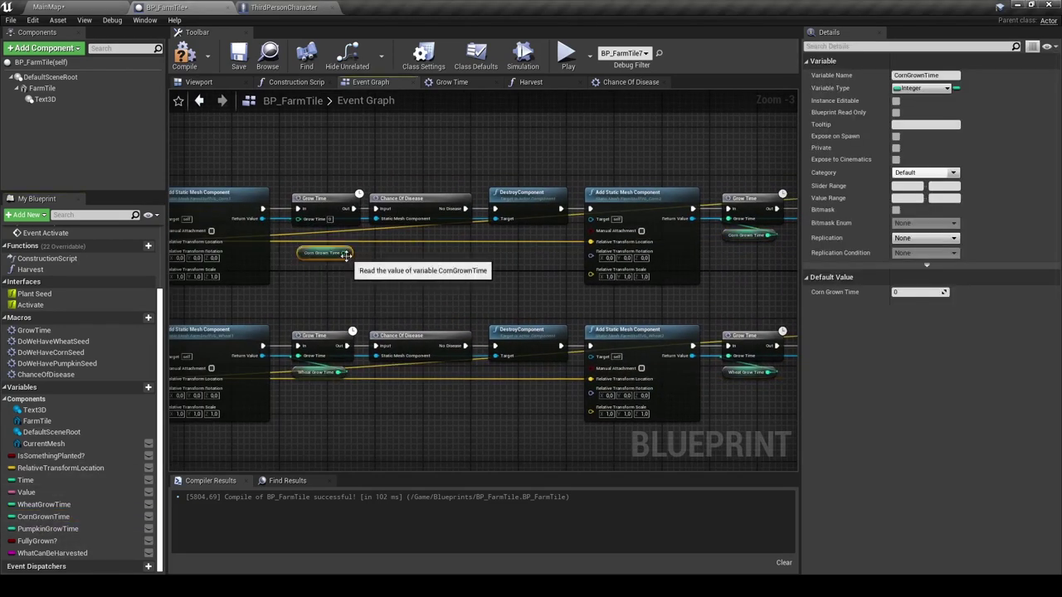
left_click_drag(35, 523, 300, 255)
right_click_drag(293, 238, 464, 259)
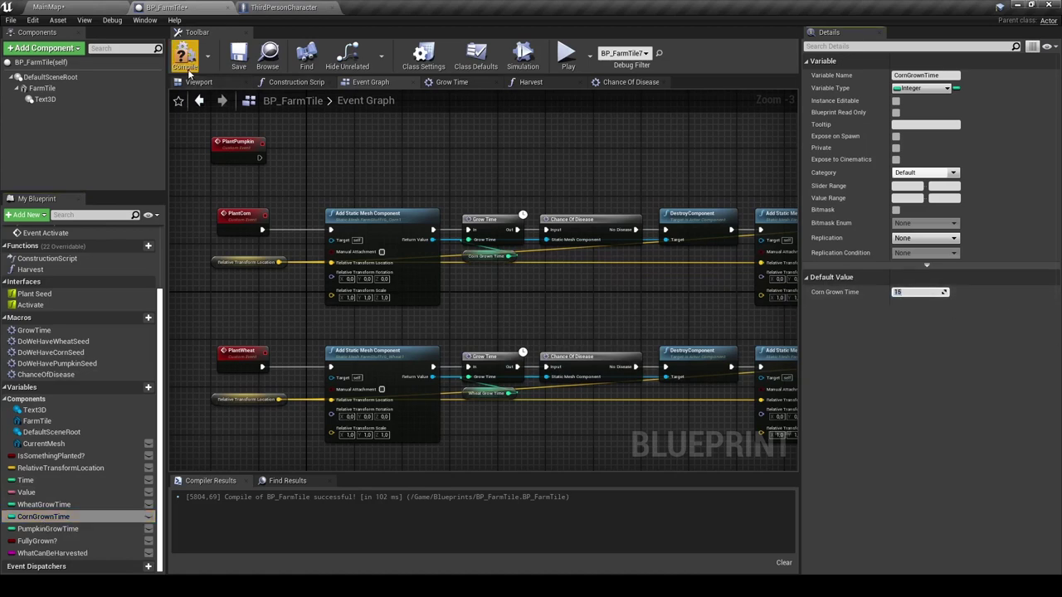
mouse_move(573, 314)
right_mouse_down()
mouse_move(491, 283)
mouse_move(560, 233)
right_mouse_up()
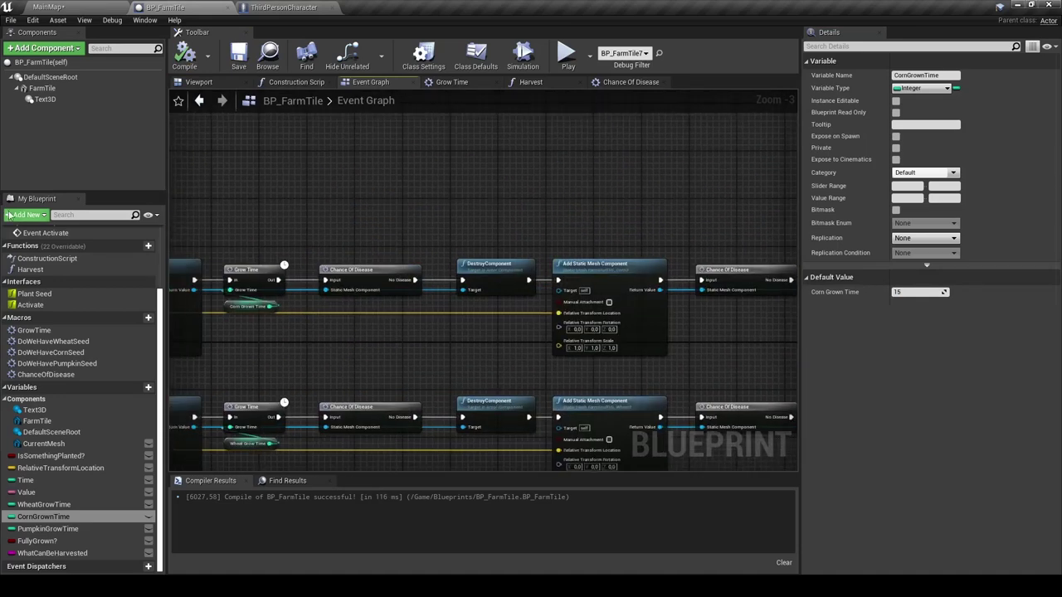
Paste the growth chain, place it beside PlantPumpkin and wire PlantPumpkin's execution into it.
key("ctrl+v")
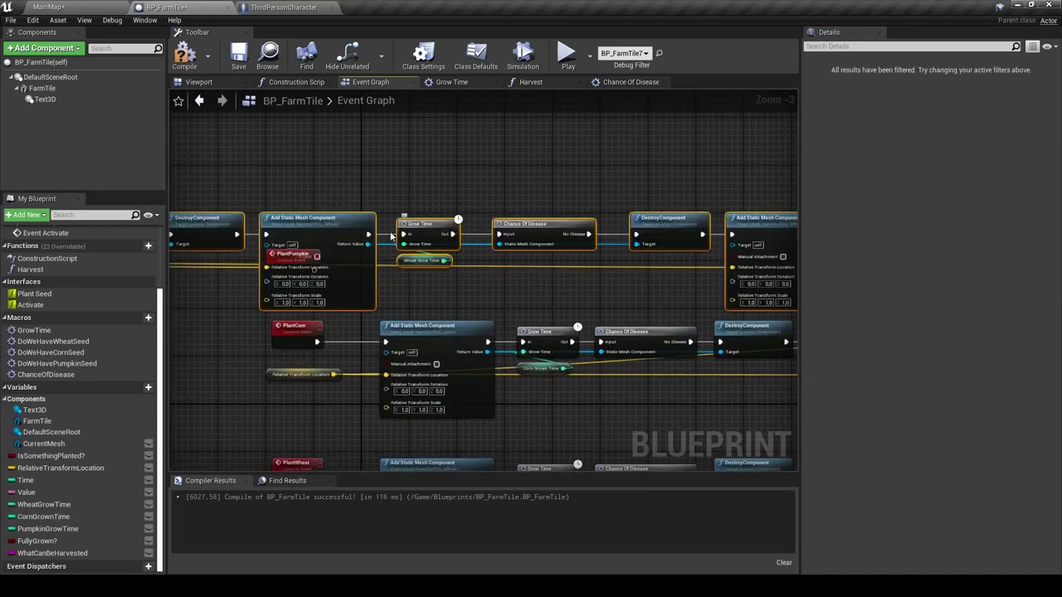
right_click_drag(396, 245, 328, 245)
left_click_drag(404, 191, 347, 207)
left_click(220, 267)
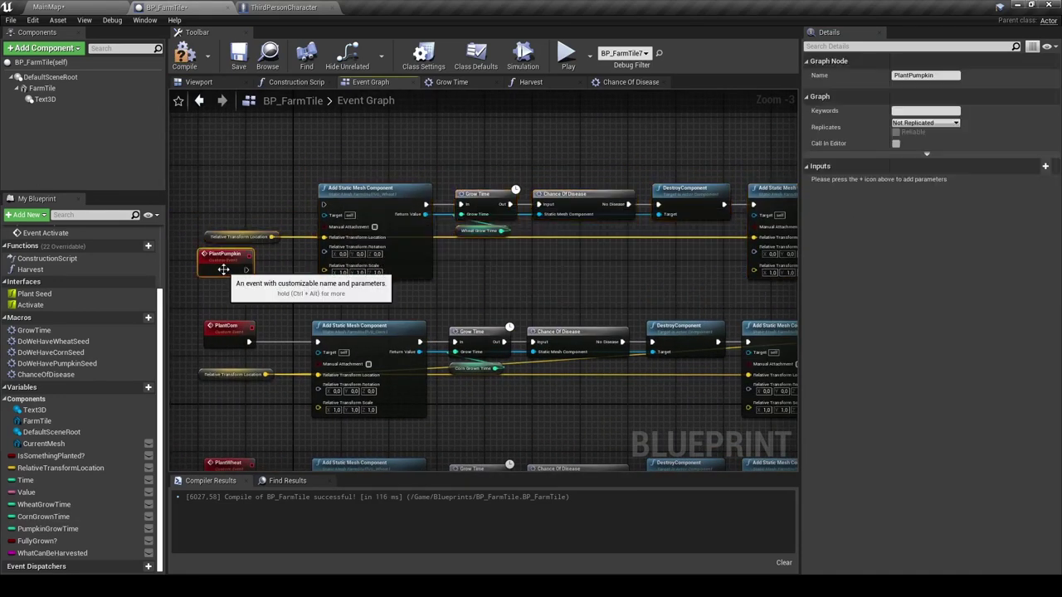
left_click_drag(221, 267, 233, 208)
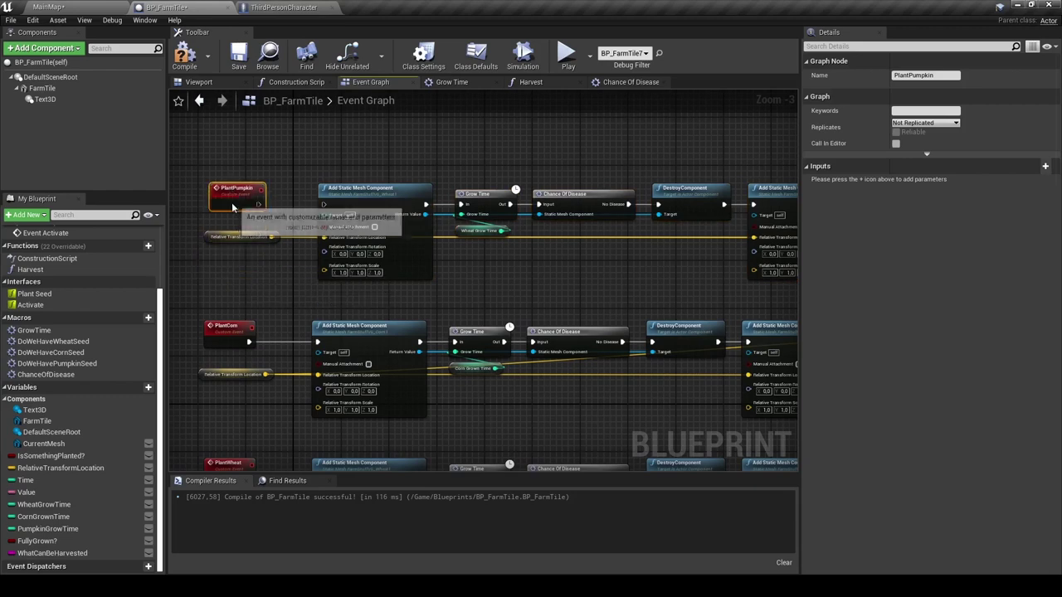
left_click_drag(332, 207, 323, 204)
left_click(365, 208)
Set the pumpkin chain's three mesh stages to Pumpkin1, Pumpkin2 and Pumpkin3.
left_click(979, 161)
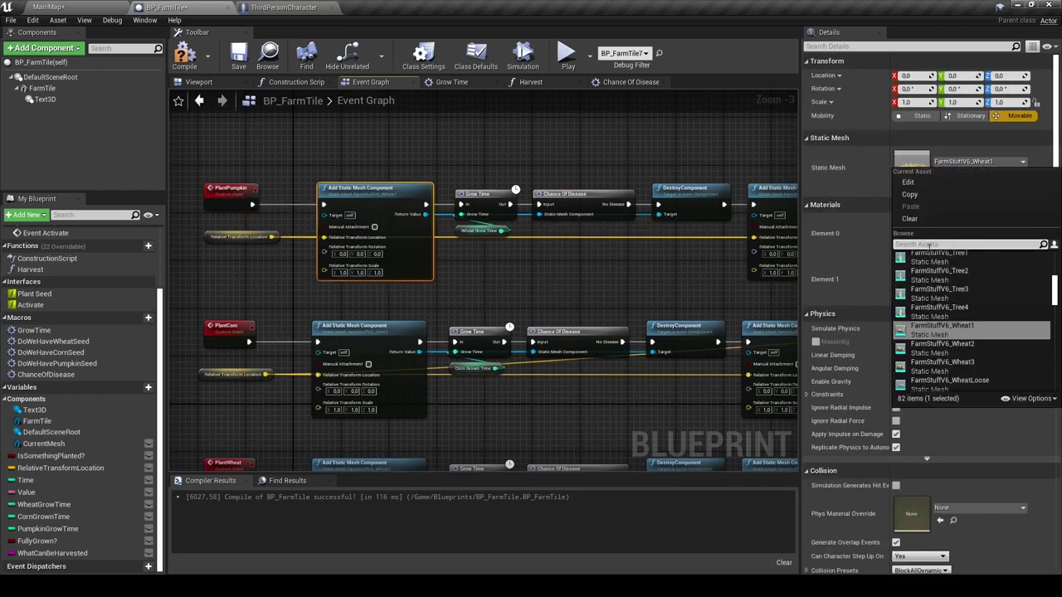
scroll(954, 316, "up", 1)
left_click(937, 257)
right_click_drag(657, 261, 508, 270)
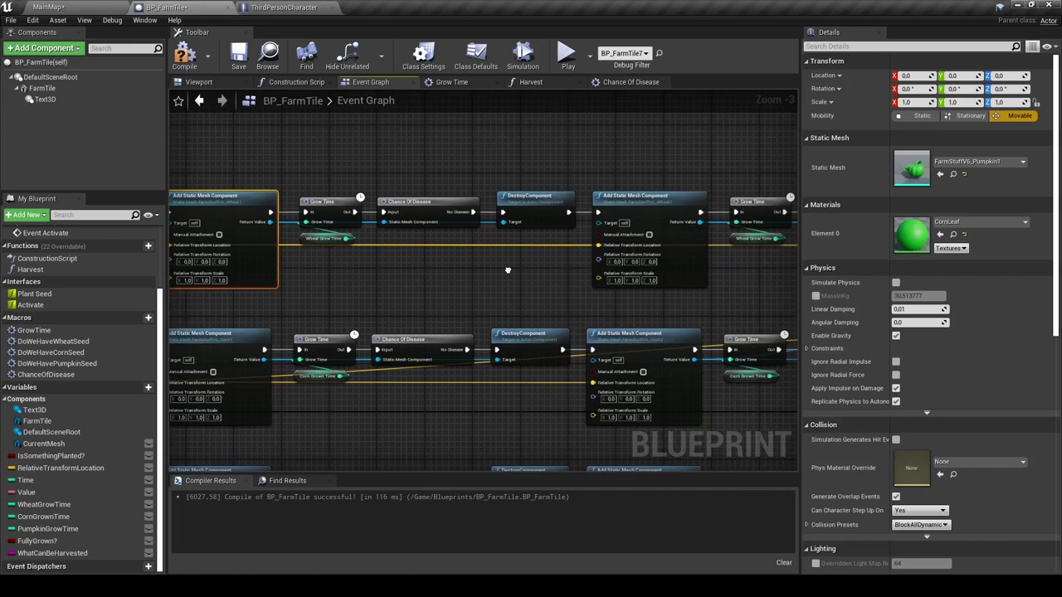
left_click(635, 197)
left_click(979, 161)
type("pump")
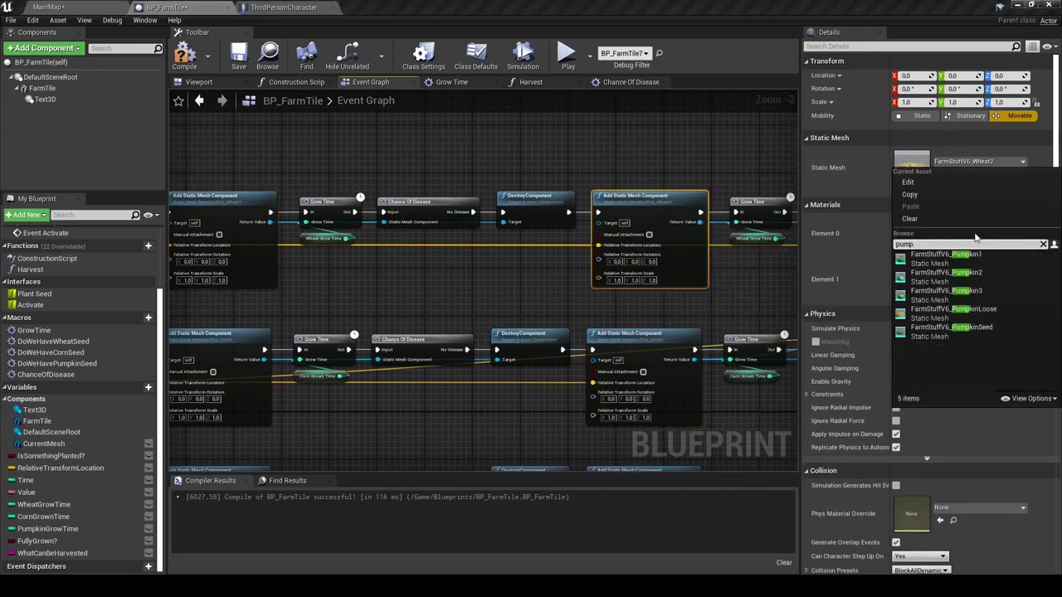
left_click(946, 254)
right_click_drag(780, 224, 651, 246)
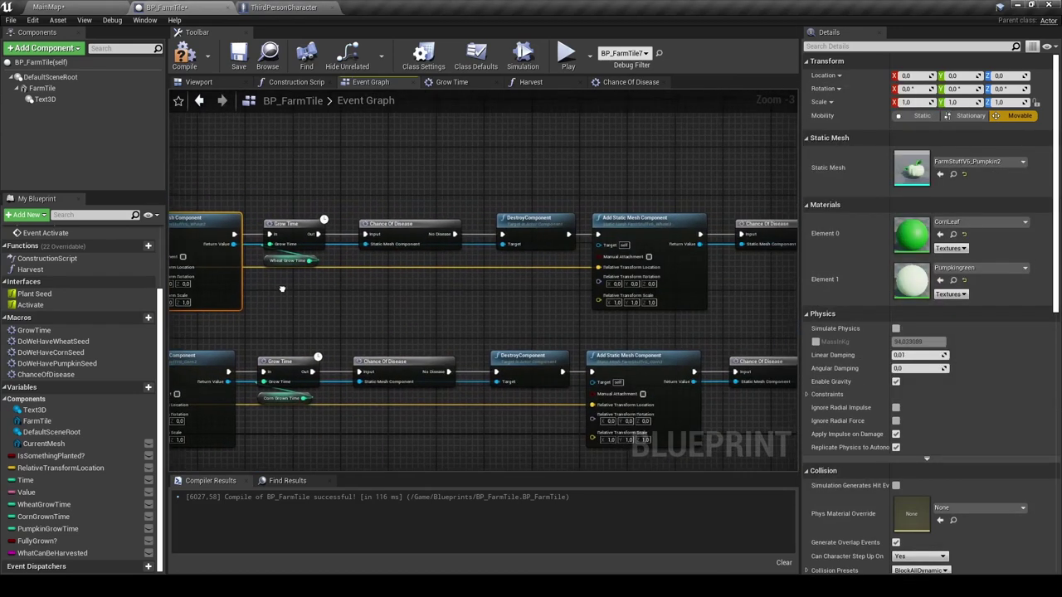
left_click(651, 247)
left_click(979, 161)
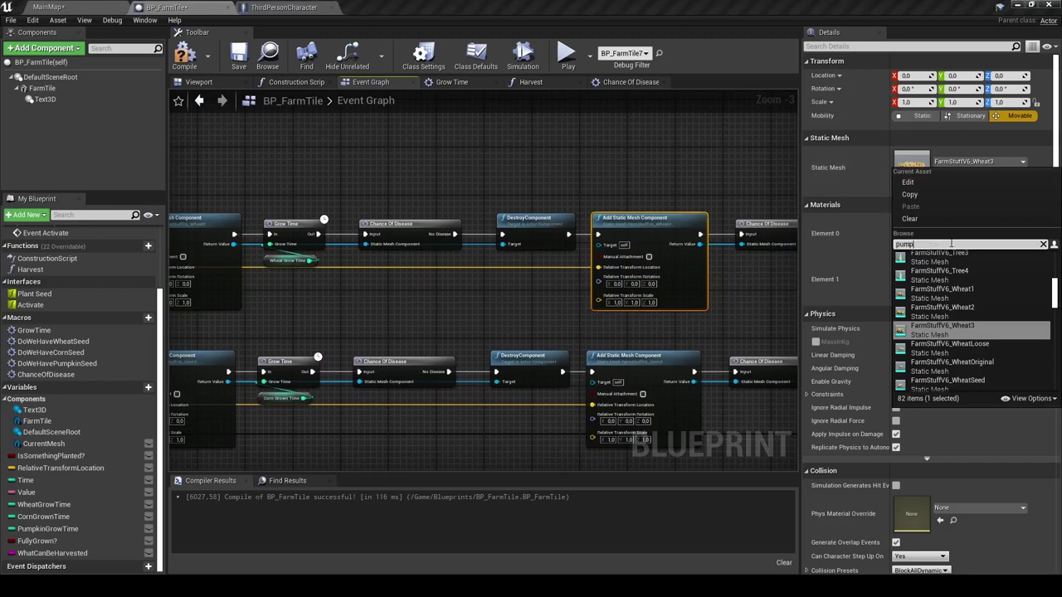
left_click(946, 280)
right_click_drag(763, 301, 567, 304)
right_click_drag(763, 274, 558, 249)
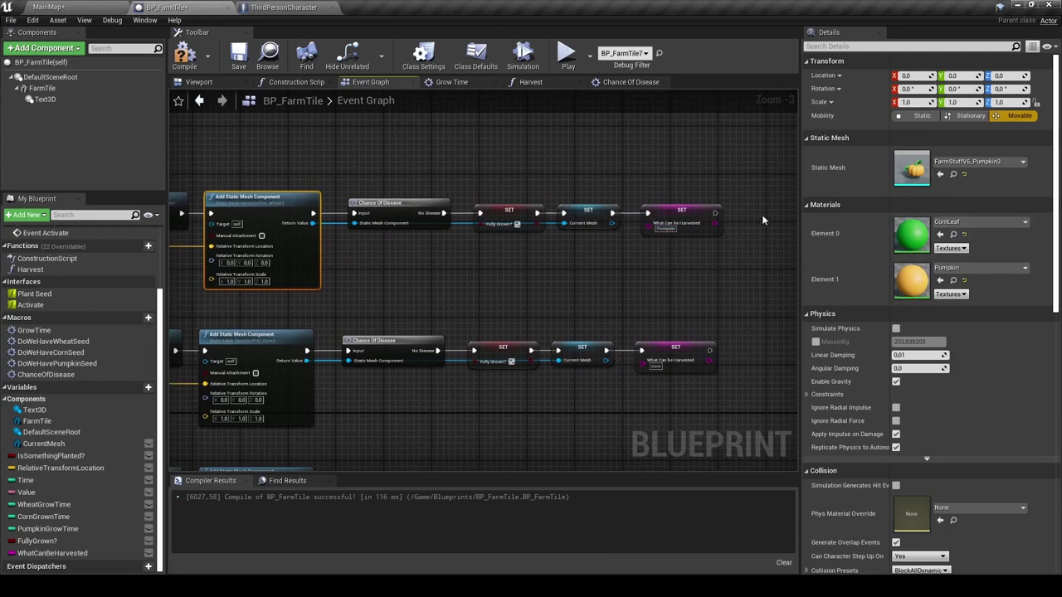
Make the branch harvest Pumpkin and feed a PumpkinGrowTime getter into the Grow Time macro.
right_click_drag(415, 274, 524, 277)
right_click_drag(374, 257, 671, 255)
left_click(291, 243)
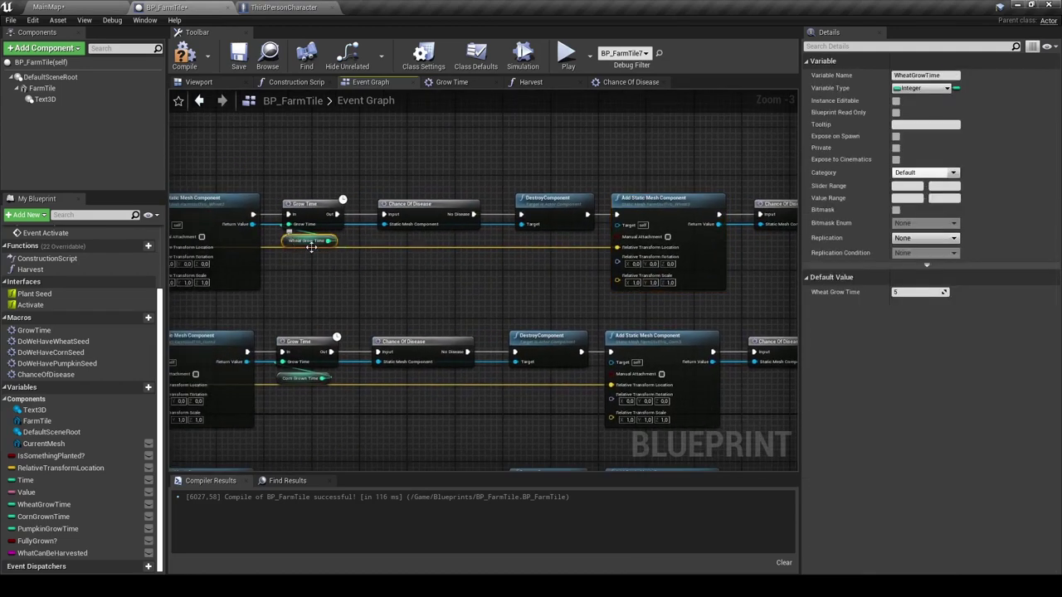
key("Delete")
mouse_move(49, 528)
left_mouse_down()
mouse_move(299, 264)
mouse_move(300, 247)
left_mouse_up()
left_click(300, 260)
right_click_drag(315, 265, 687, 284)
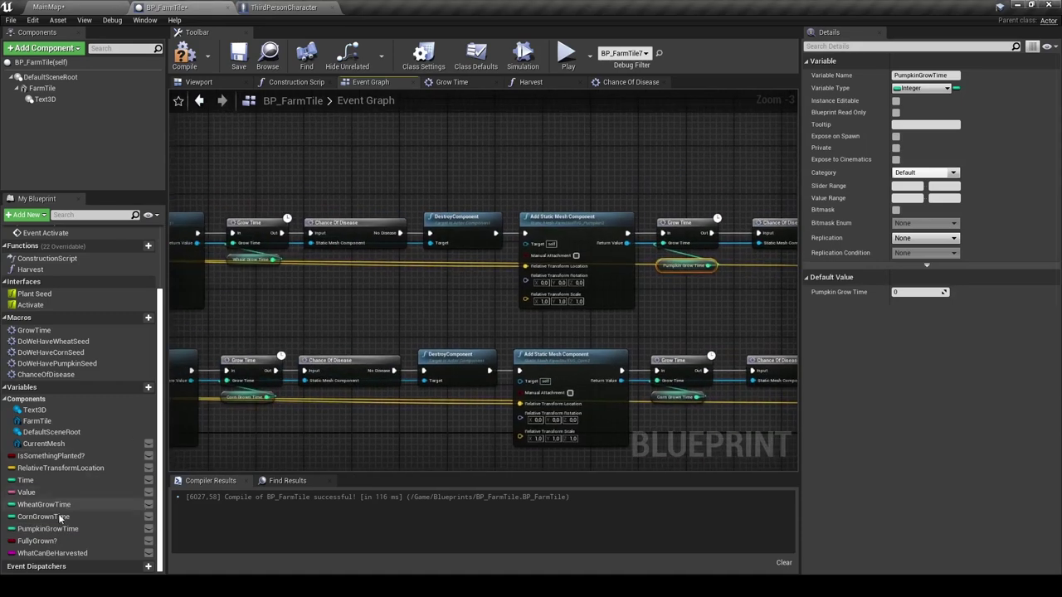
Add another PumpkinGrowTime getter for the first timer and compile BP_FarmTile.
left_click_drag(228, 298, 235, 249, "ctrl")
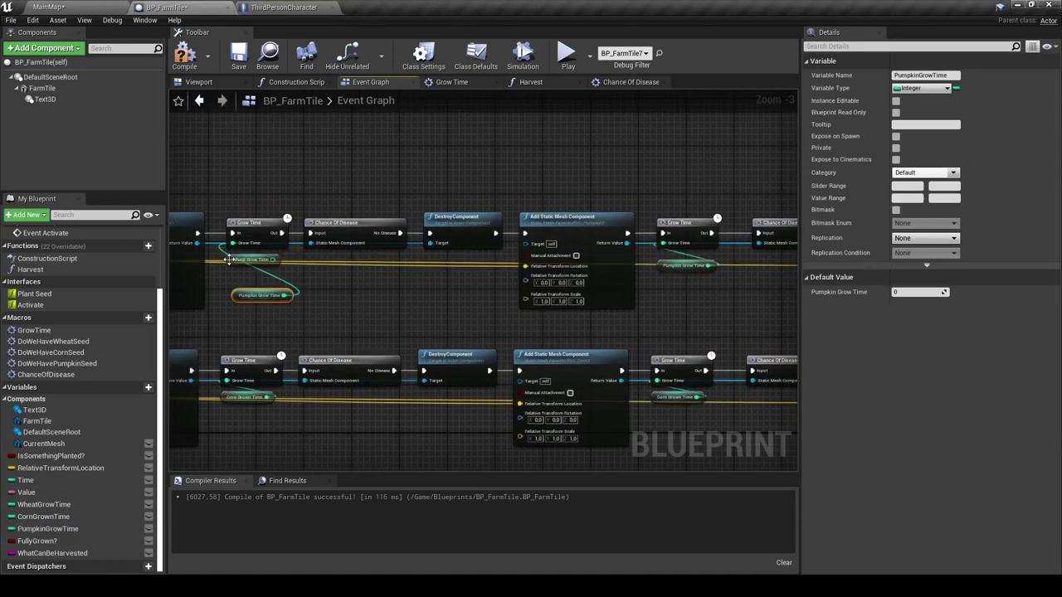
left_click_drag(240, 297, 232, 260)
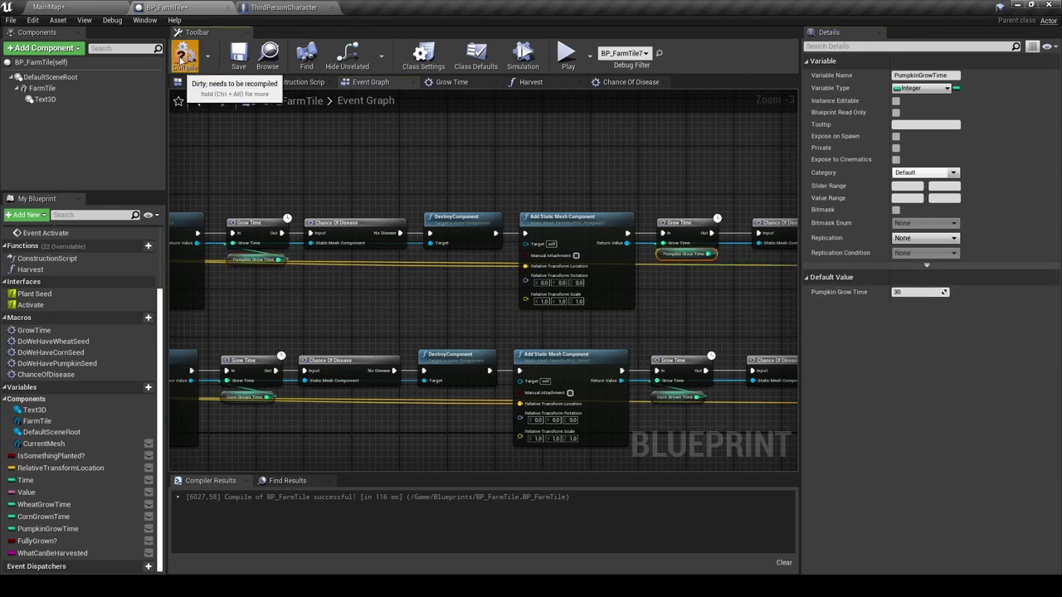
left_click(184, 57)
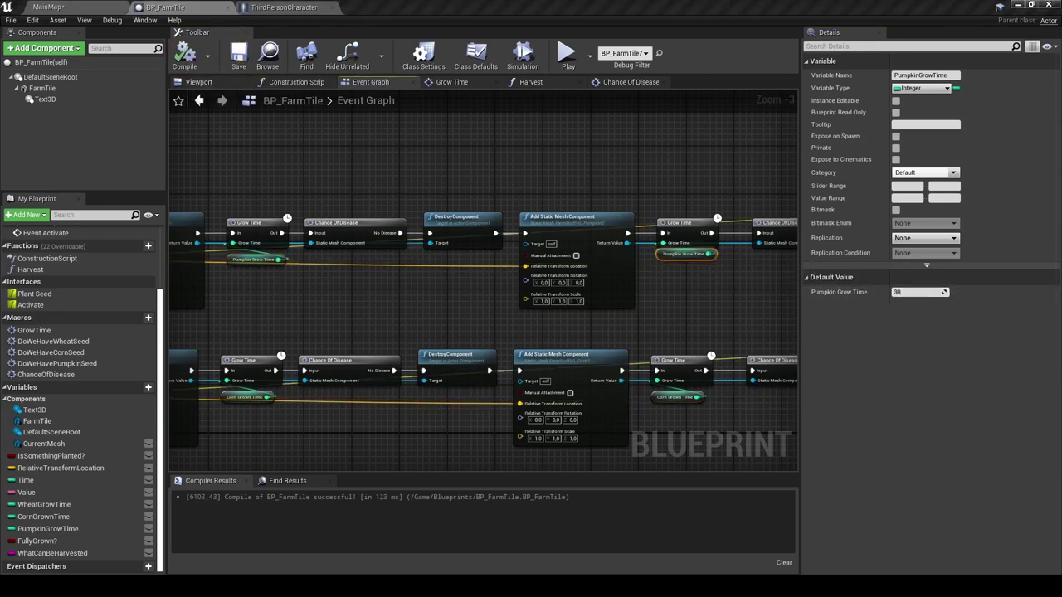
Play the main level and run through the trees collecting seeds.
left_click(77, 4)
left_click(650, 42)
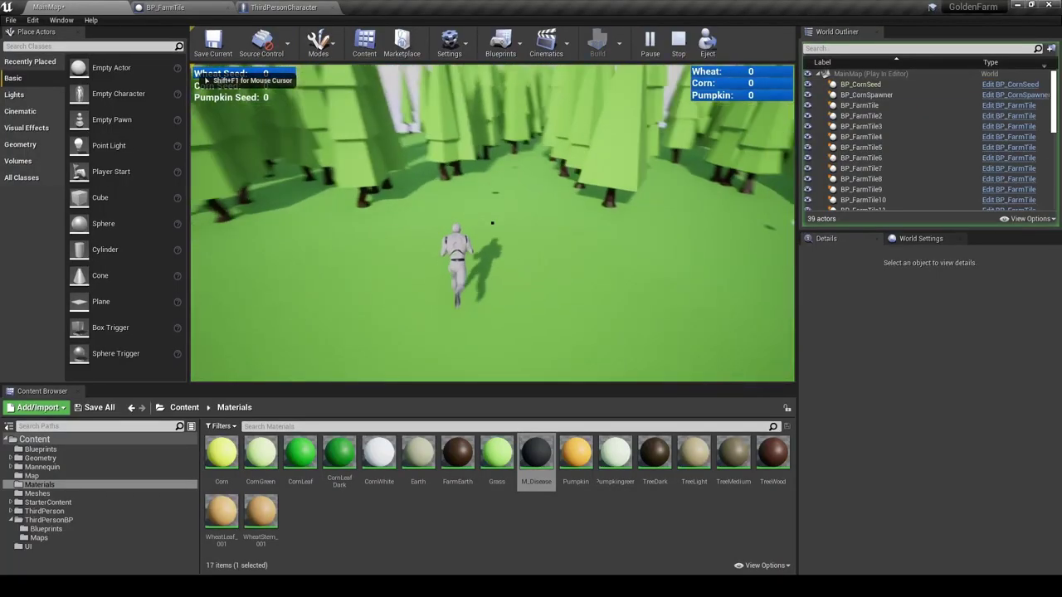
key("w")
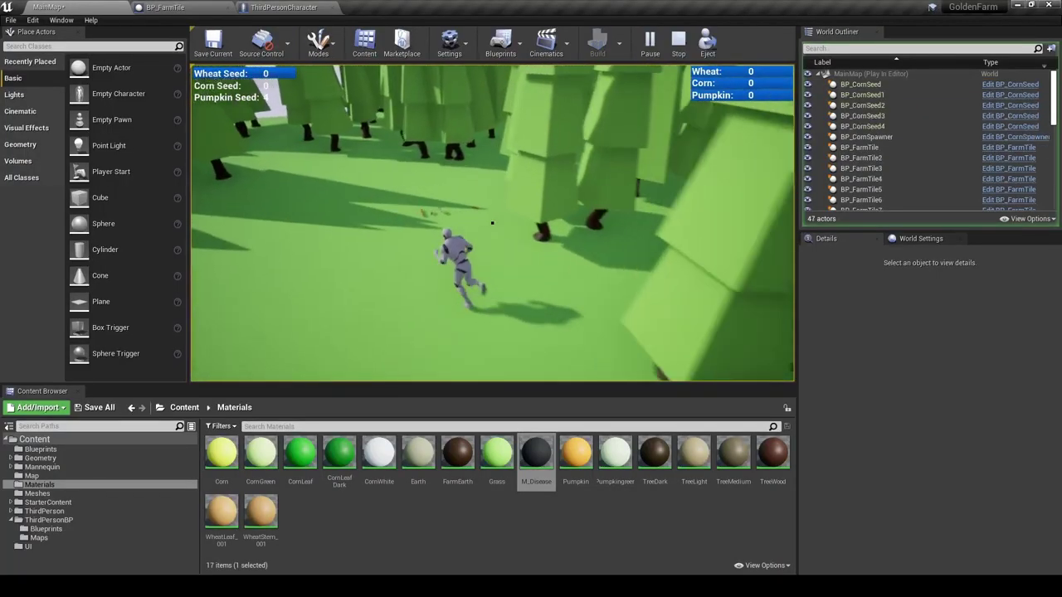
key("w")
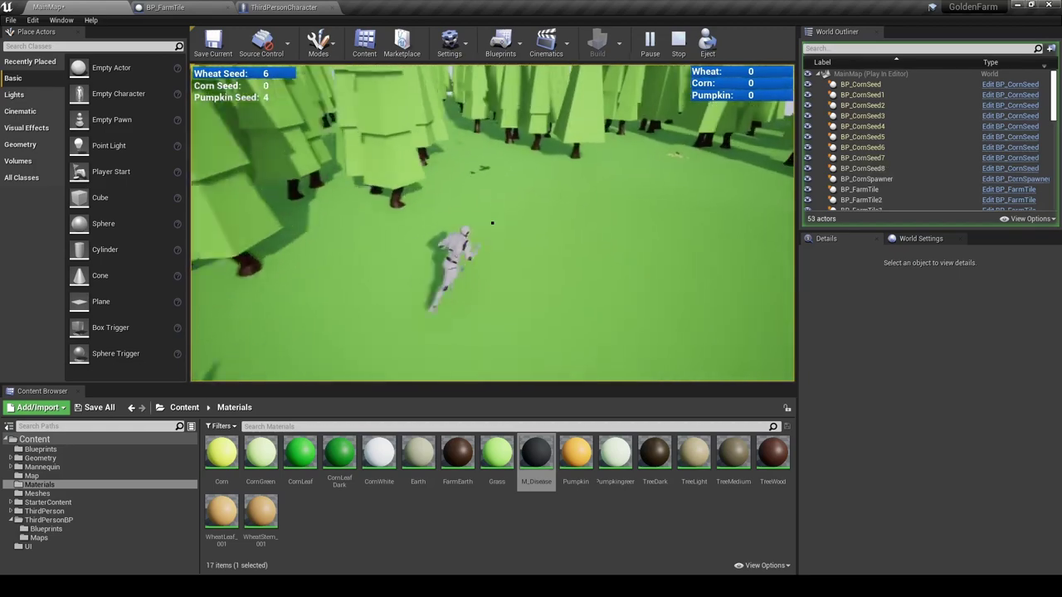
key("w")
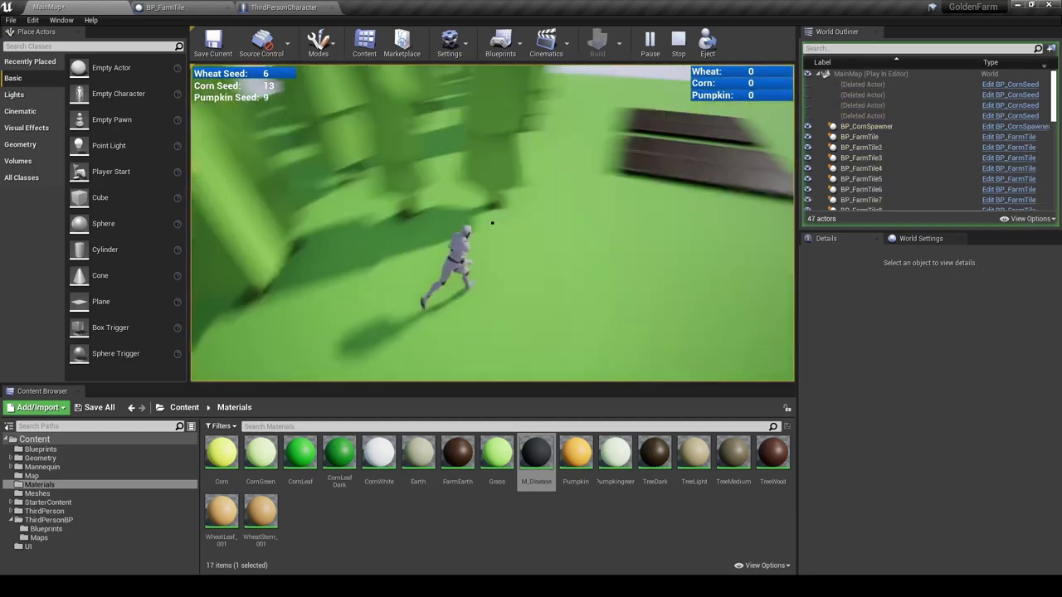
Plant wheat, corn and pumpkins on the farm tiles and watch their countdowns.
key("w")
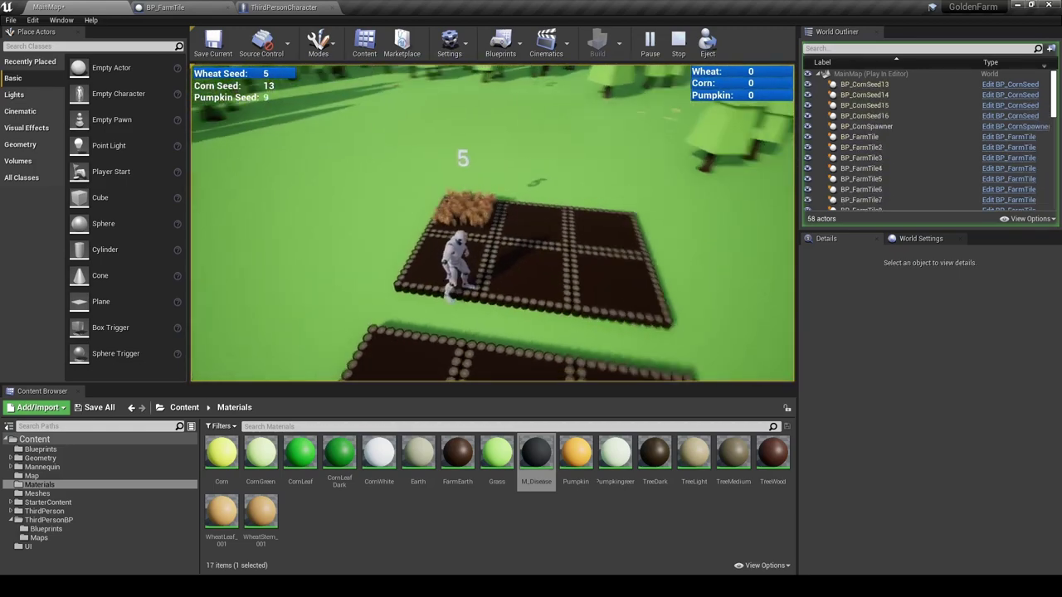
key("w")
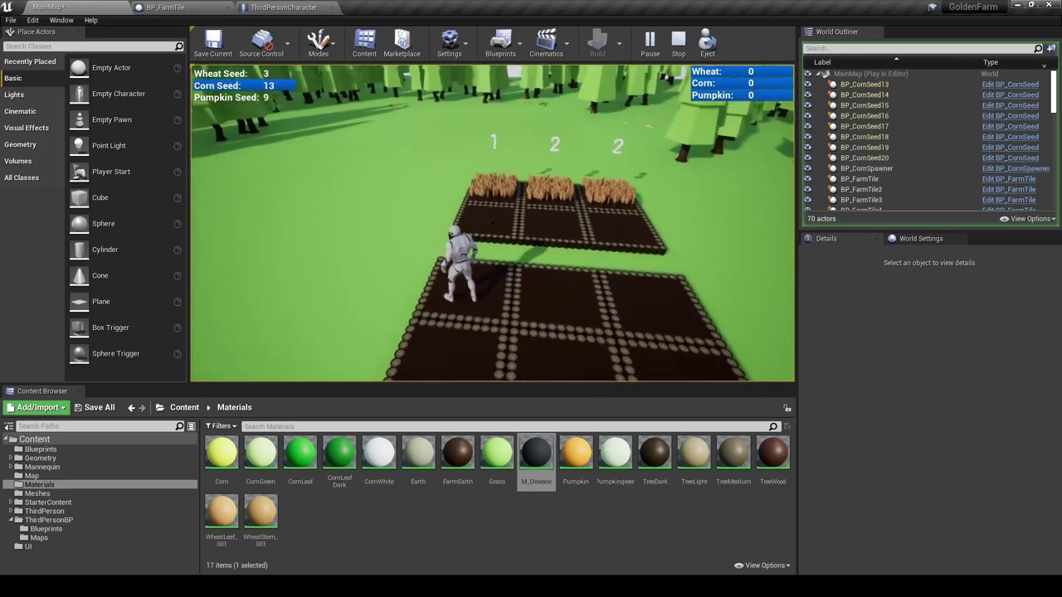
key("w")
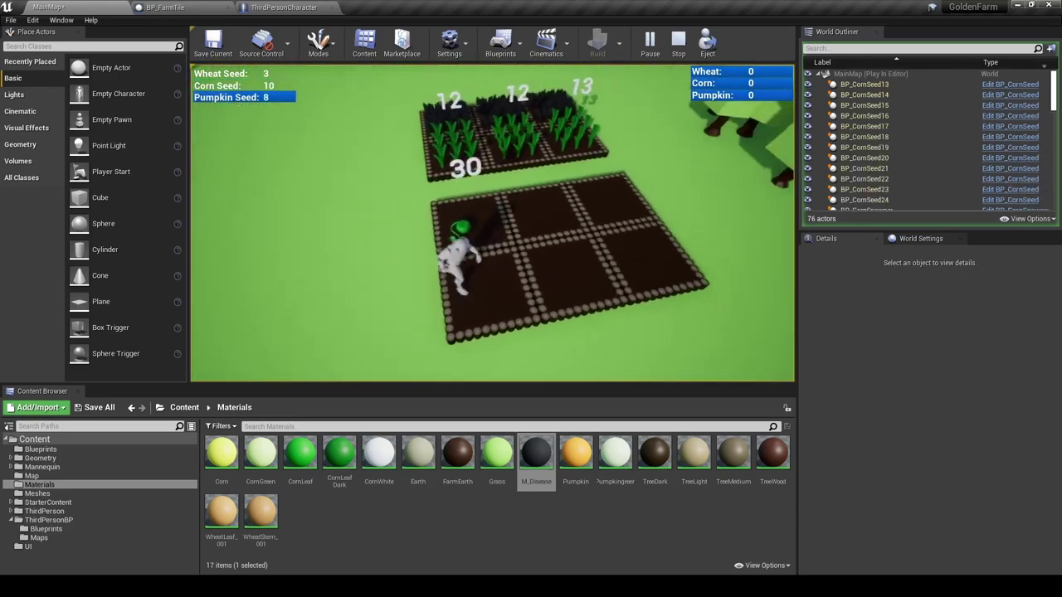
key("w")
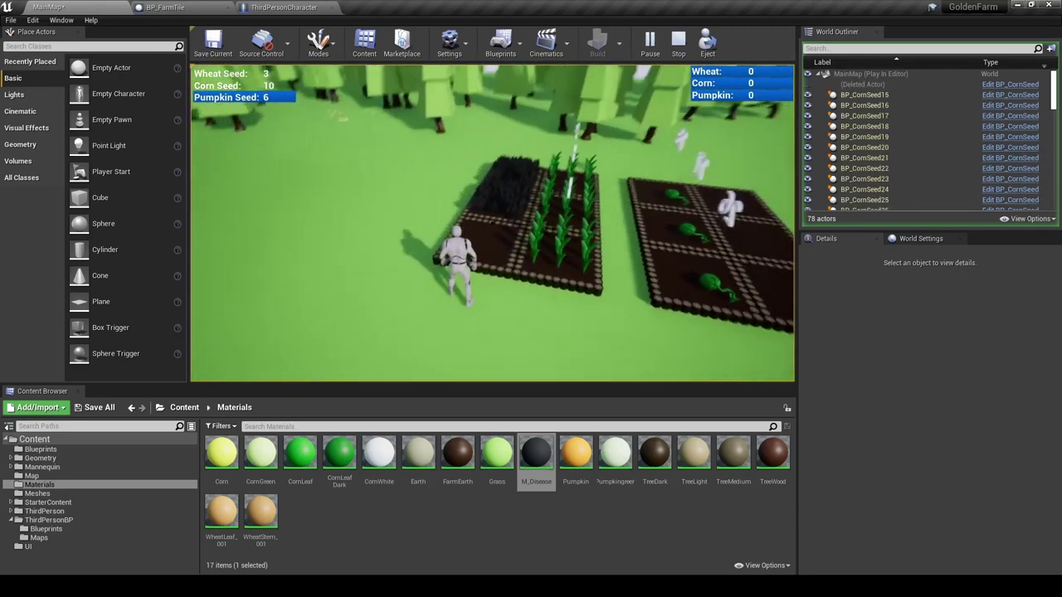
key("w")
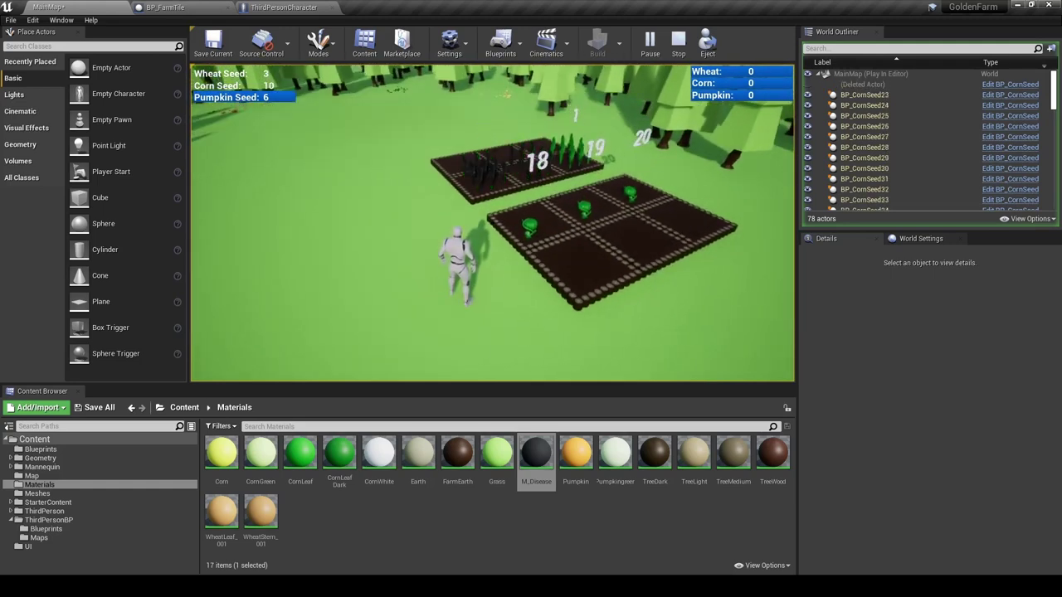
key("w")
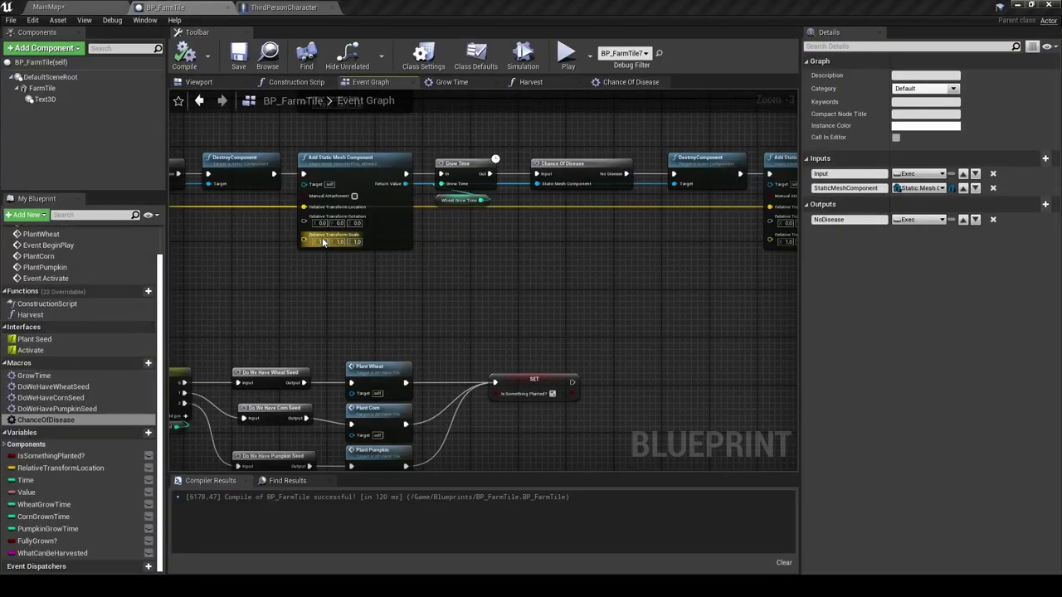
Review the Chance Of Disease function, then select BP_FarmTile in MainMap's World Outliner.
left_click(615, 83)
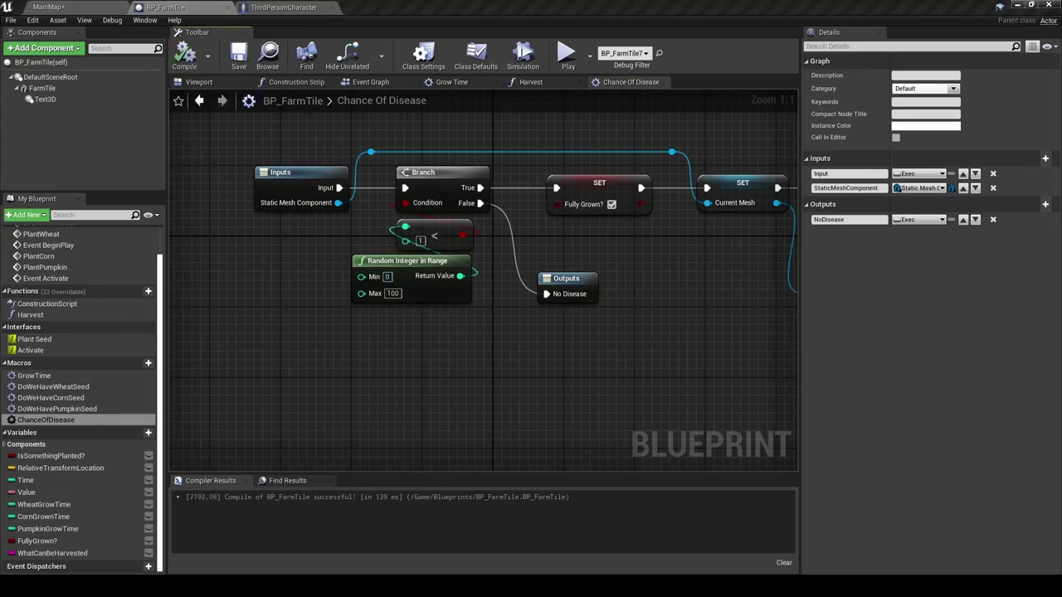
left_click(117, 6)
left_click(863, 95)
scroll(880, 152, "down", 2)
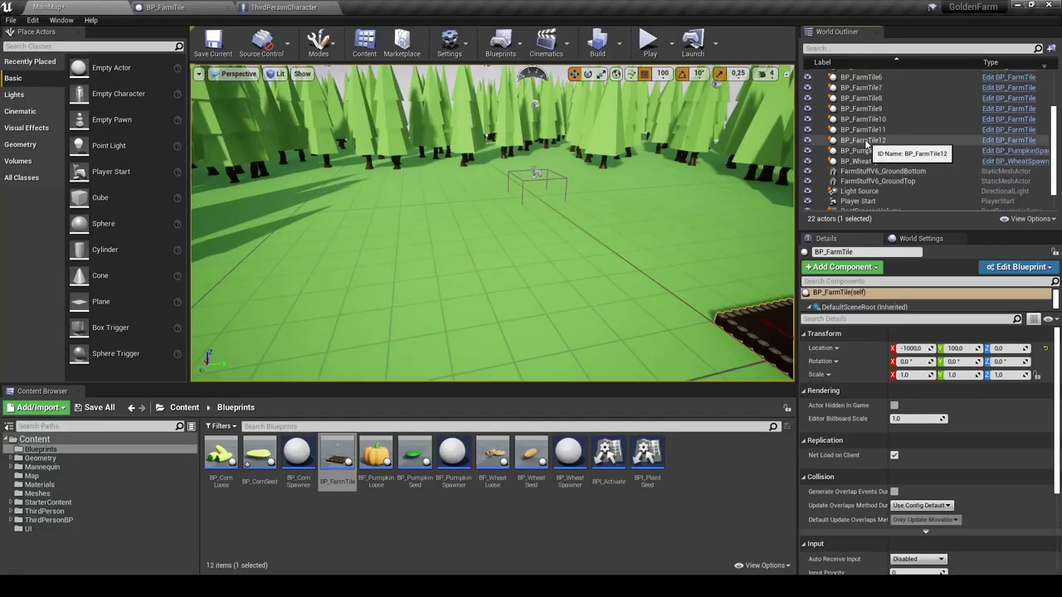
Duplicate the twelve farm tiles and place the copies flush beside the originals.
left_click(866, 141, "shift")
key("f")
right_click(855, 106)
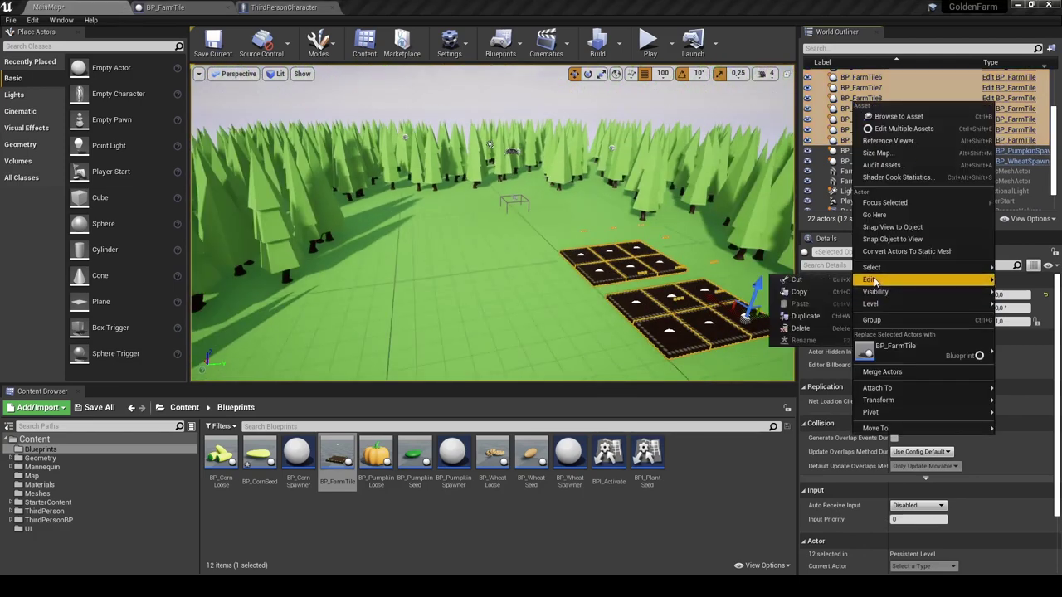
left_click(805, 317)
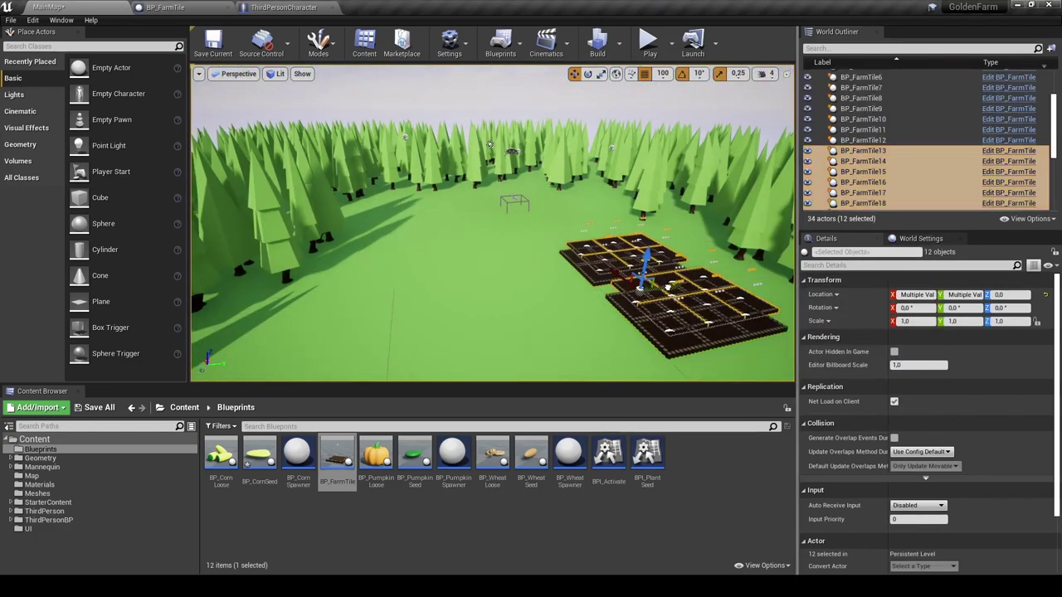
mouse_move(674, 283)
left_mouse_down()
mouse_move(340, 192)
mouse_move(559, 284)
left_mouse_up()
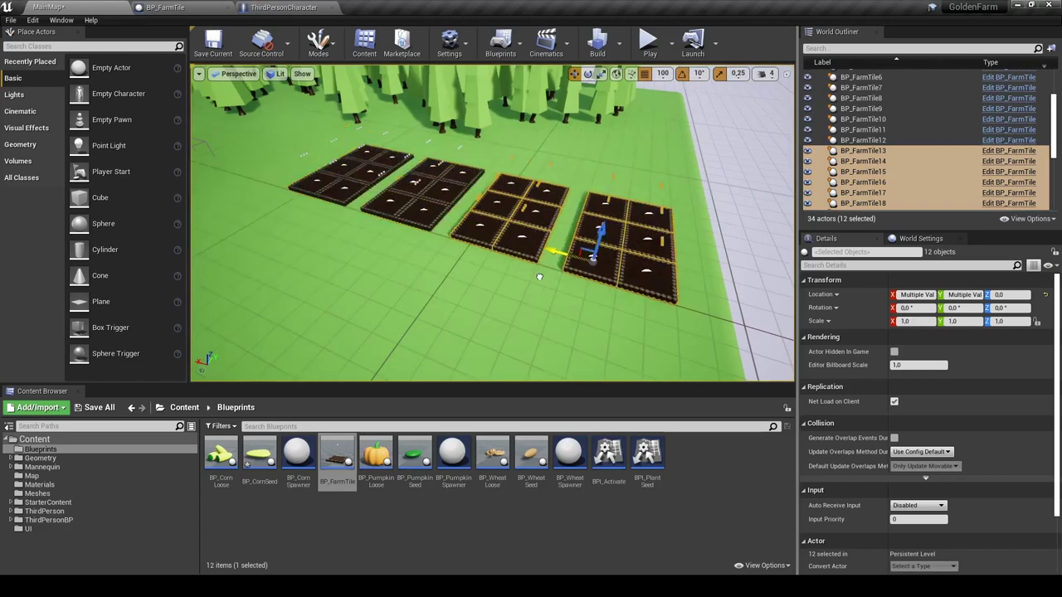
right_click_drag(559, 283, 561, 246)
Select all 24 farm tiles, duplicate them and move the copies to the left.
right_click(862, 191)
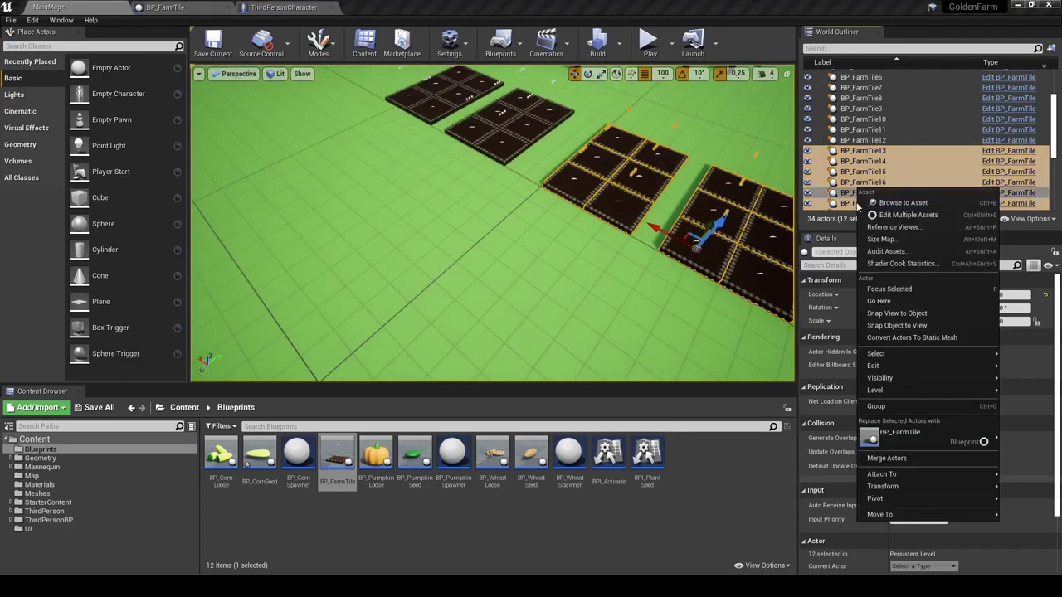
left_click(863, 83)
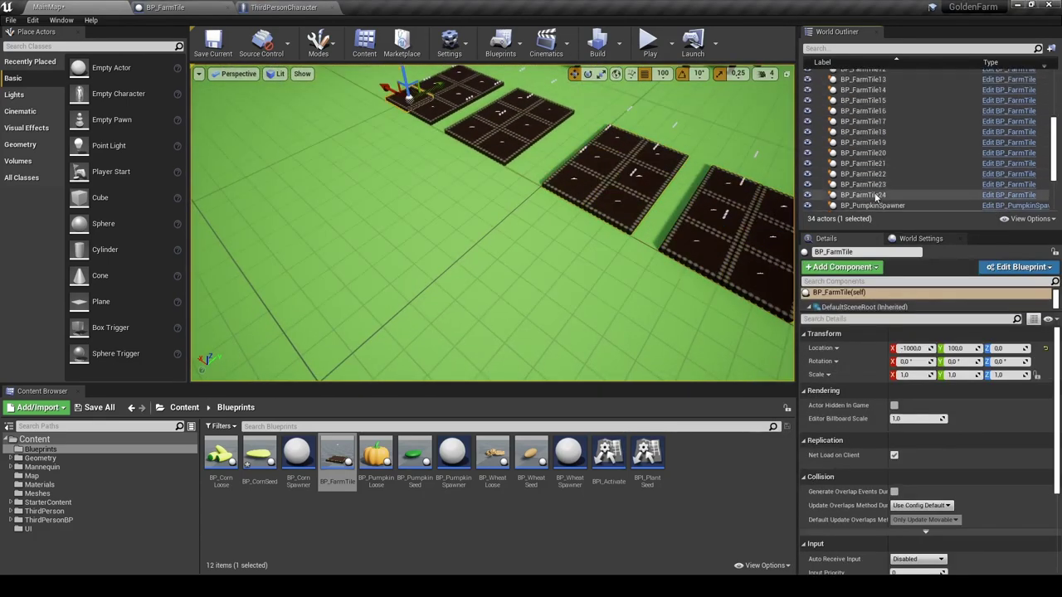
scroll(913, 141, "down", 3)
left_click(863, 194, "shift")
right_click(876, 196)
mouse_move(919, 365)
left_click(830, 400)
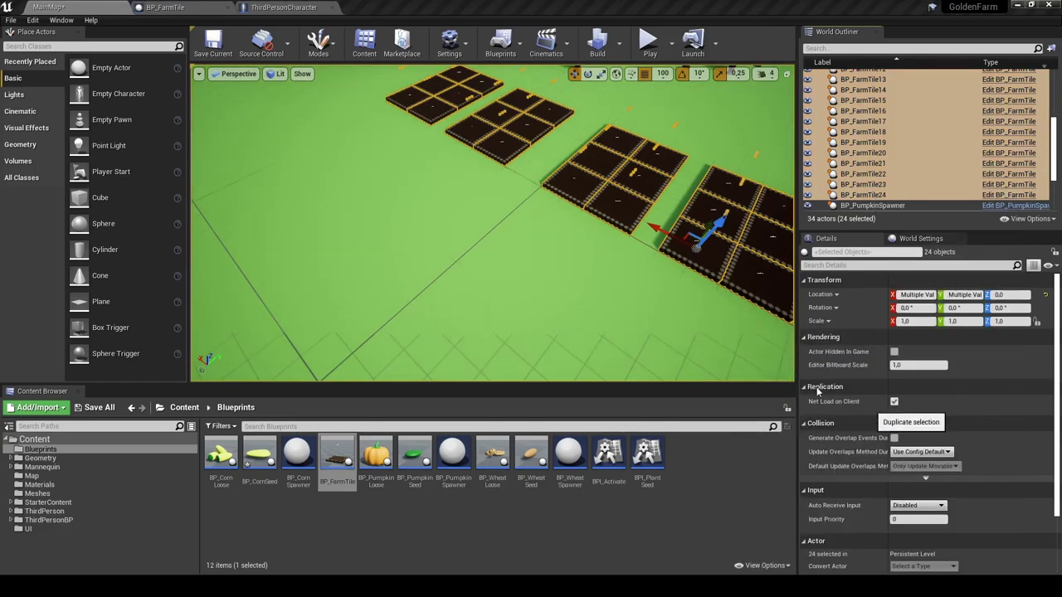
mouse_move(670, 243)
left_mouse_down("shift")
mouse_move(254, 245)
mouse_move(279, 245)
left_mouse_up("shift")
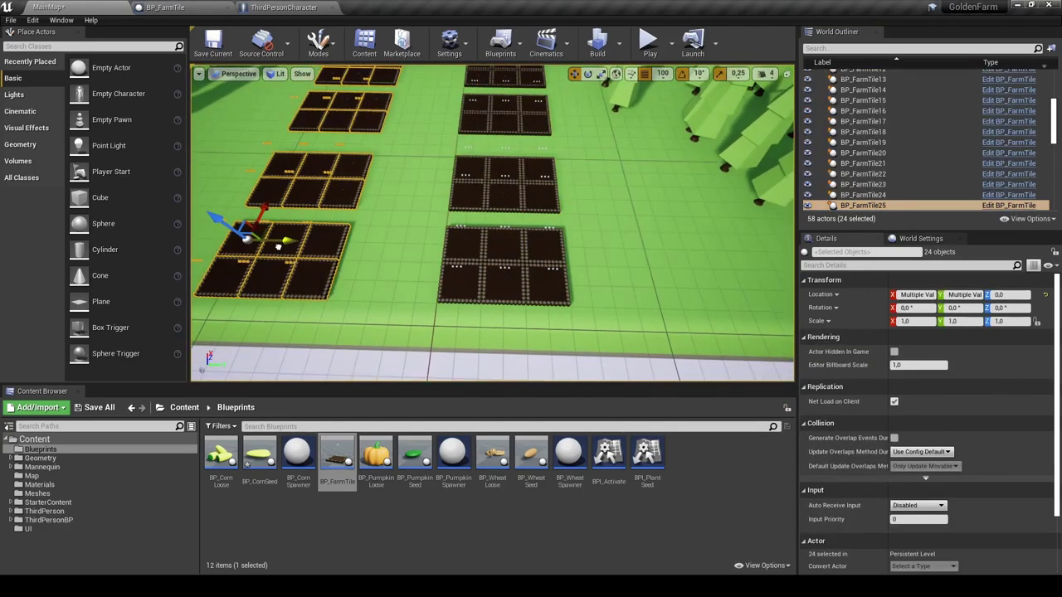
Play the level, plant pumpkins and corn across the new tiles, then run over to view the grown crops.
left_click(650, 48)
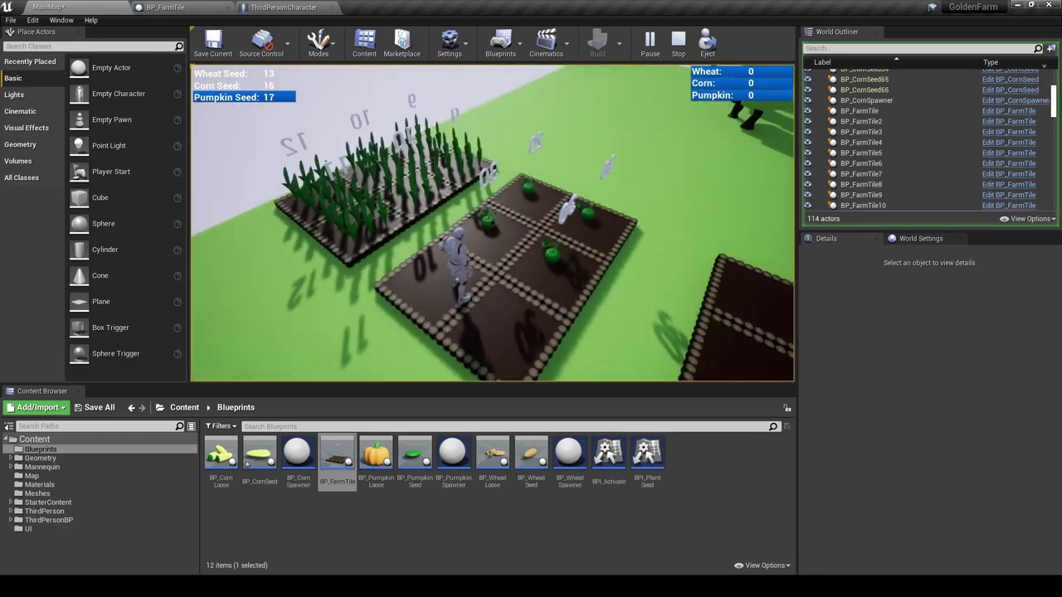
key("e")
key("e")
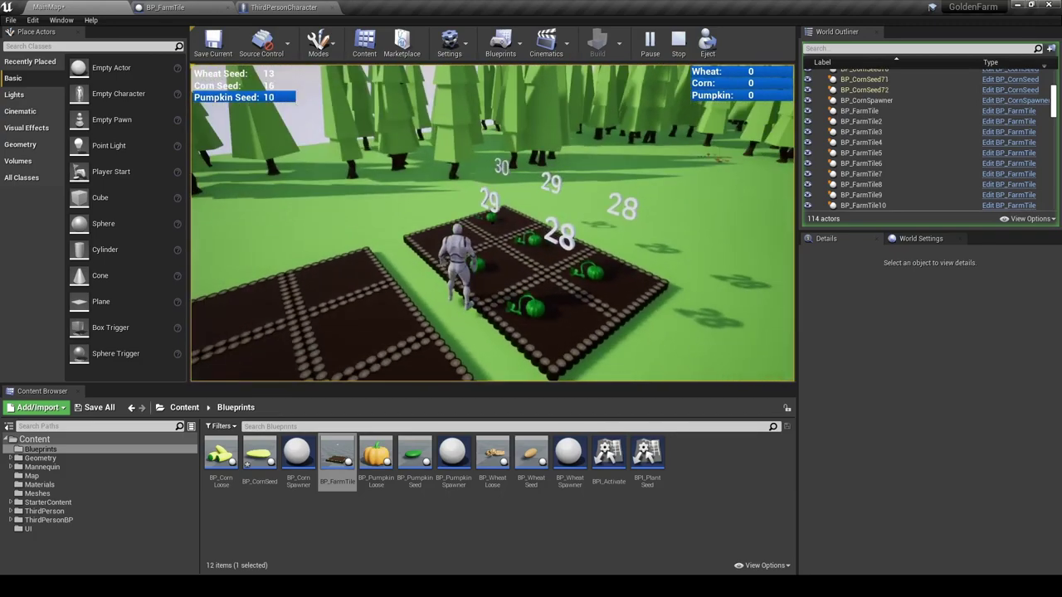
key("e")
key("e")
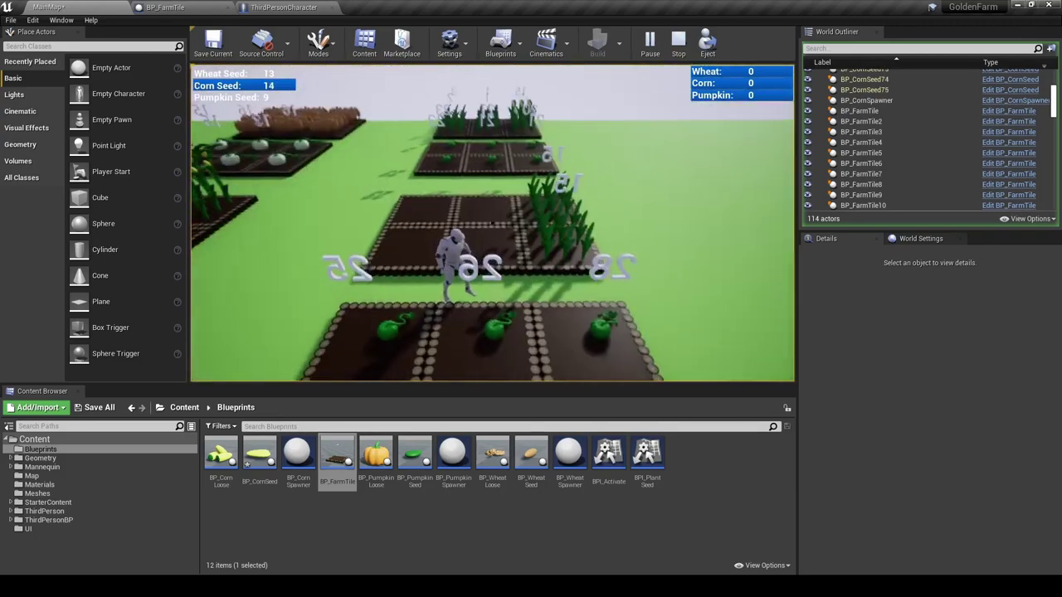
key("e")
key("e")
key("e")
key("e")
key("e")
key("e")
key("w")
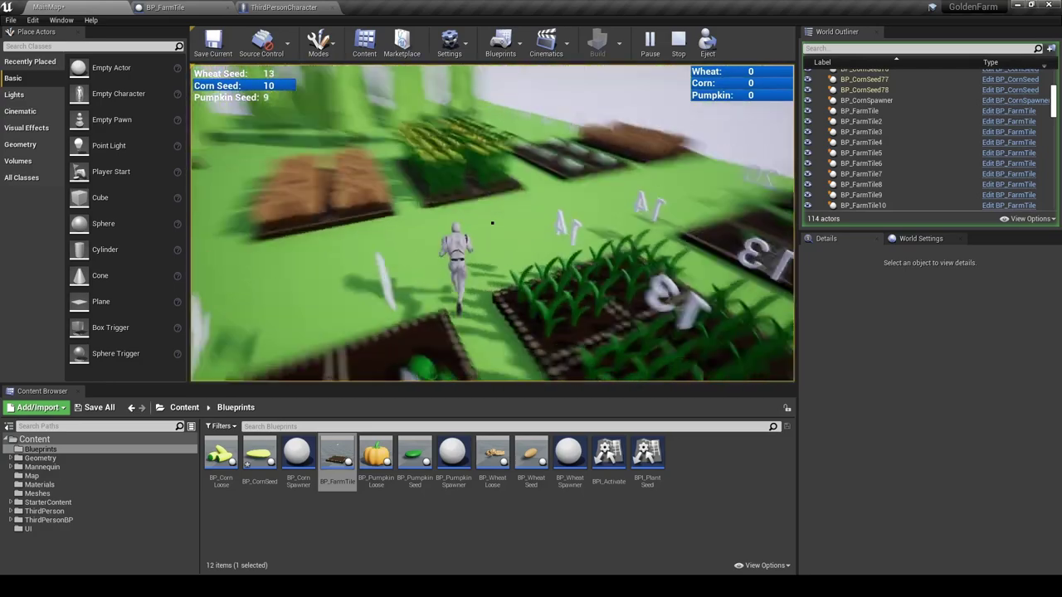
key("w")
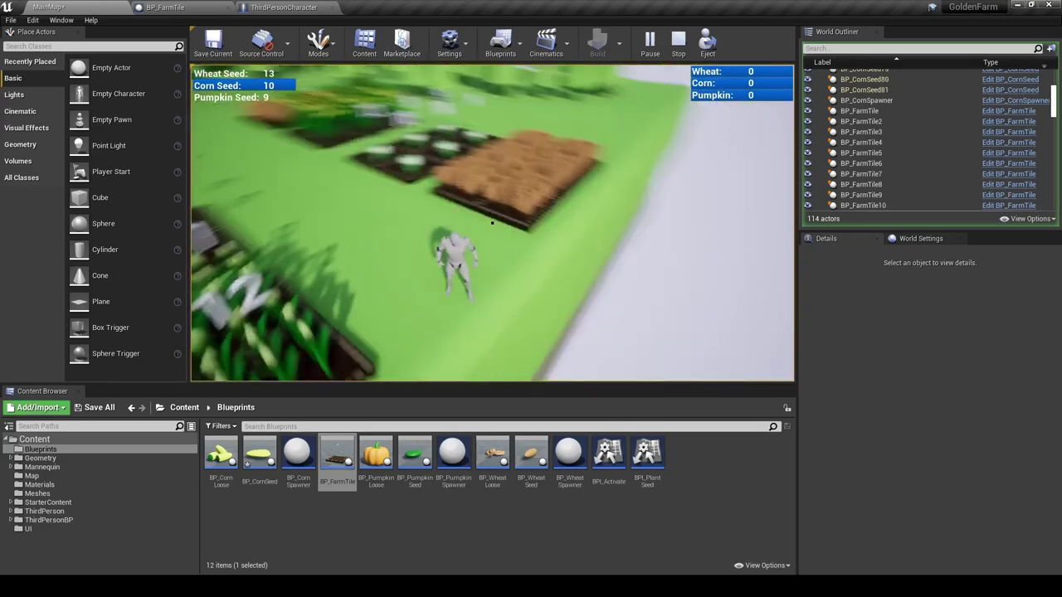